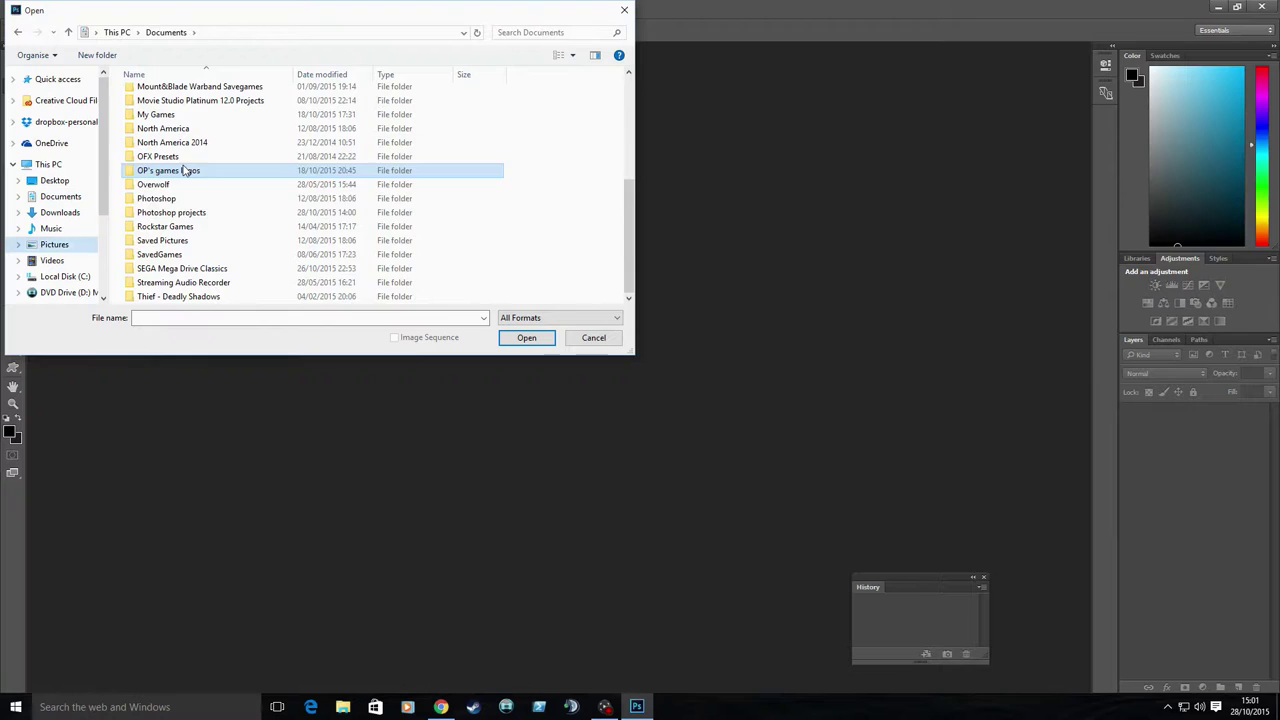
# Step: Open channel-art-template-fireworks.png from the Photoshop projects folder
pyautogui.doubleClick(171, 212)
pyautogui.doubleClick(177, 100)
pyautogui.click(701, 403)
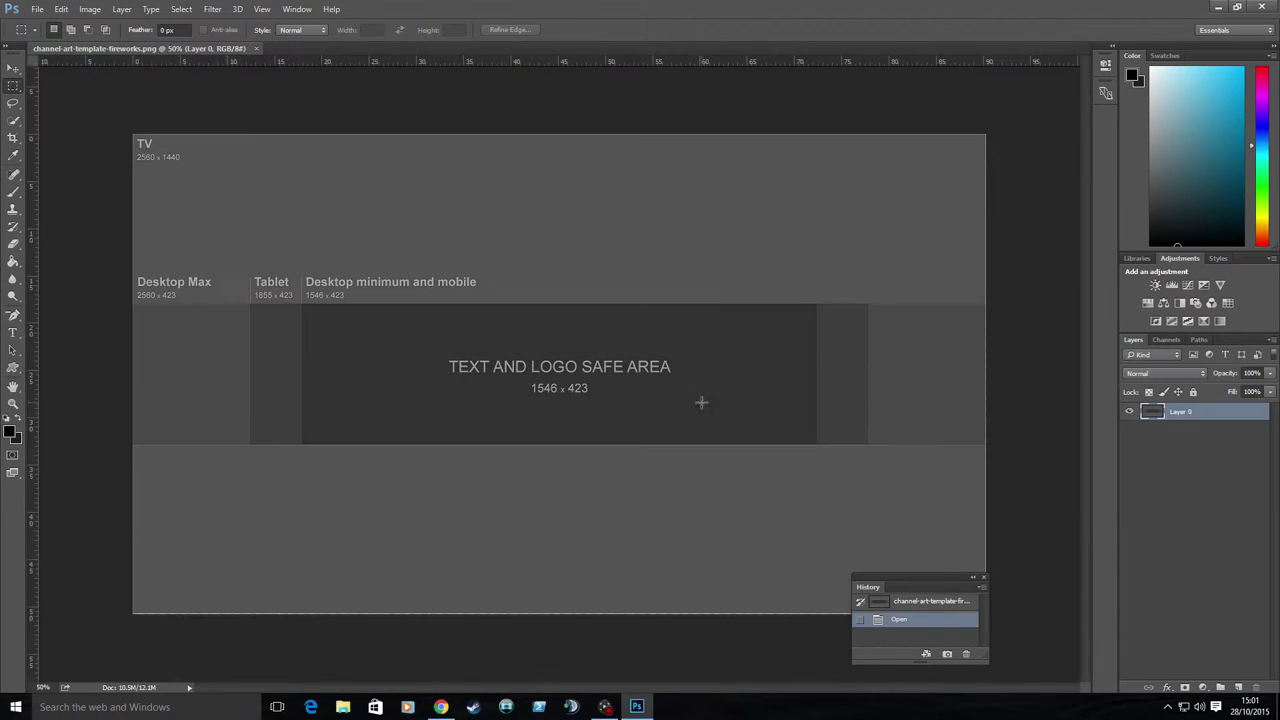
# Step: Crop the template down to the 2560×423 banner strip with the safe area
pyautogui.click(13, 137)
pyautogui.moveTo(559, 136); pyautogui.dragTo(559, 220)
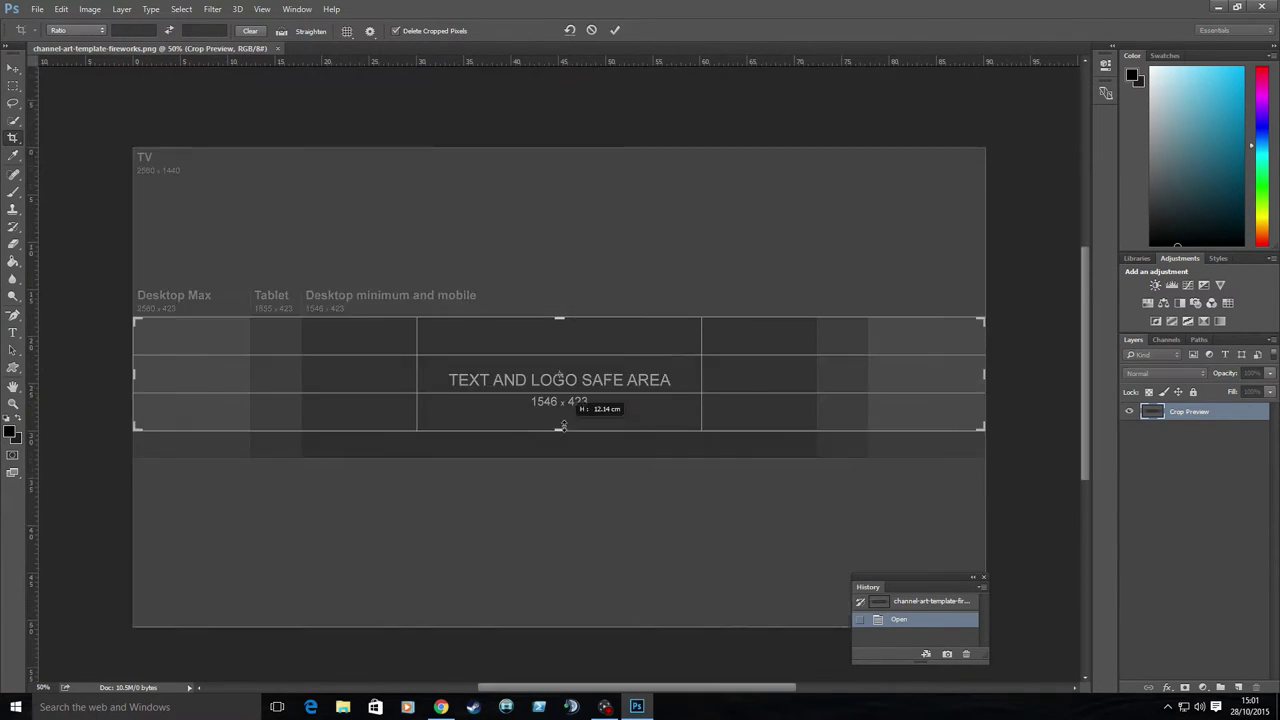
pyautogui.moveTo(559, 527); pyautogui.dragTo(559, 443)
pyautogui.press('Return')
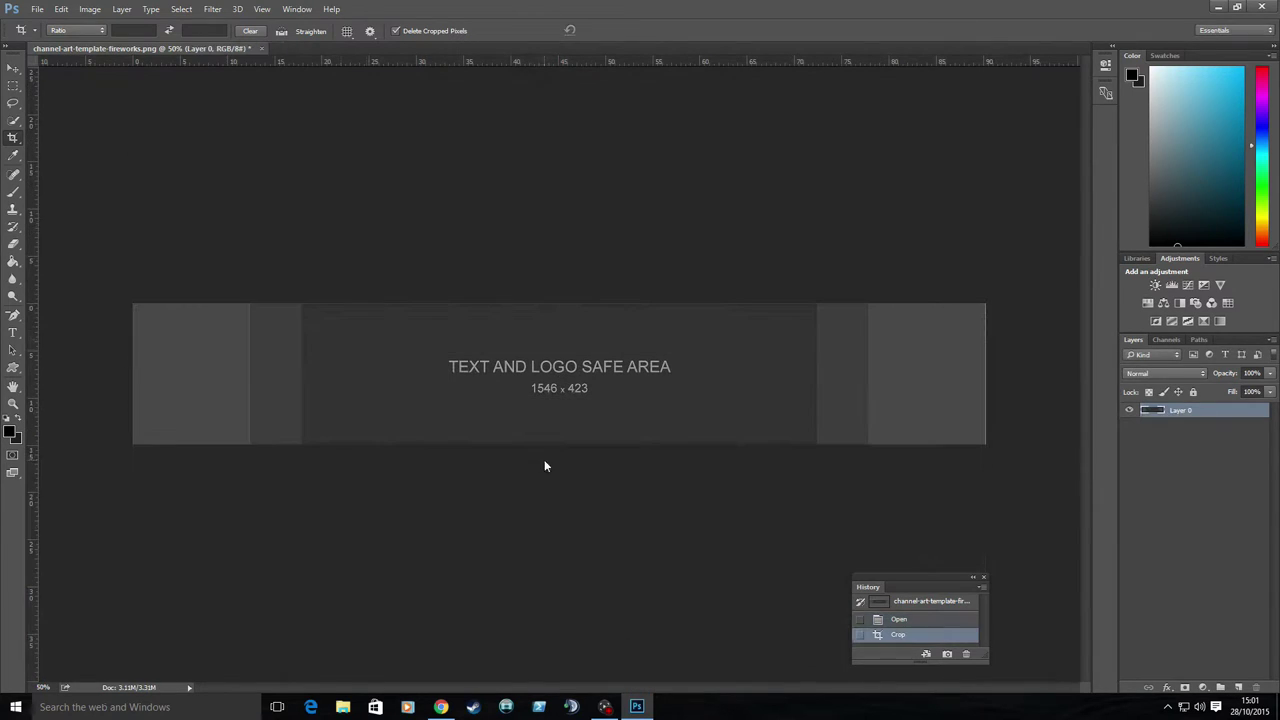
pyautogui.click(306, 297)
pyautogui.press('z')
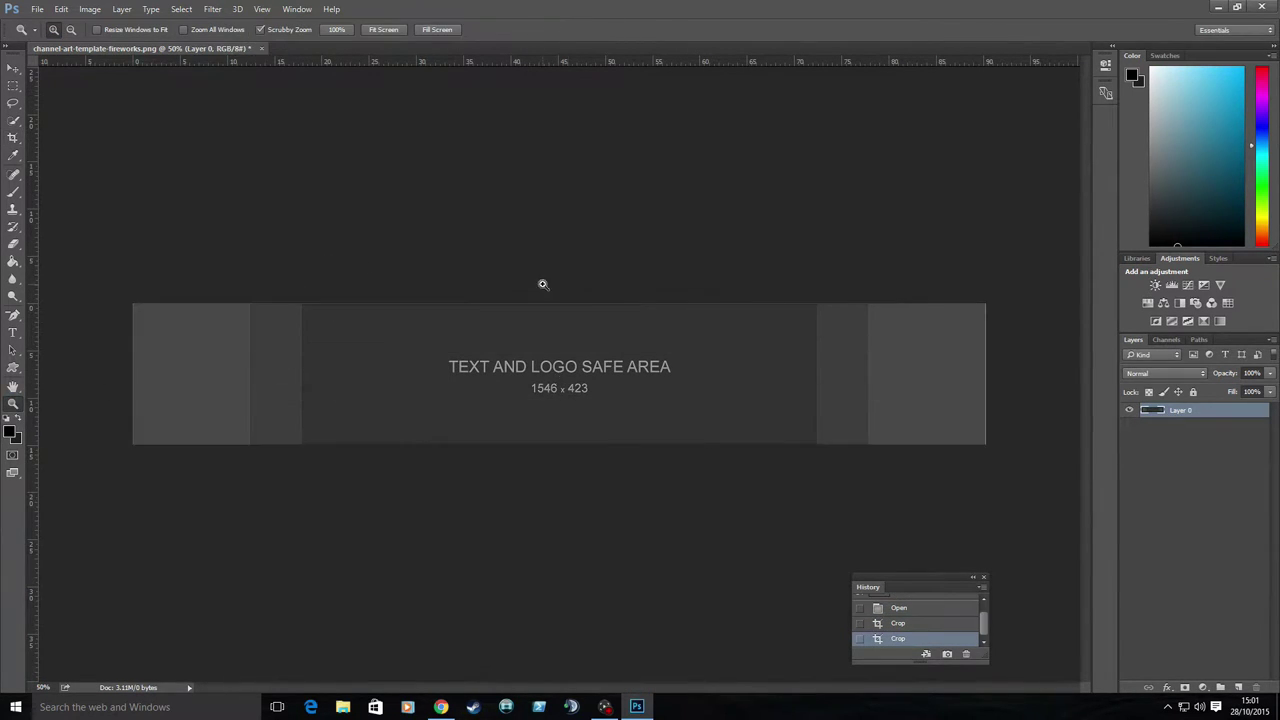
# Step: Refine the crop so its top edge sits slightly above the strip, then zoom out
pyautogui.click(543, 283)
pyautogui.click(13, 137)
pyautogui.moveTo(588, 338); pyautogui.dragTo(590, 332)
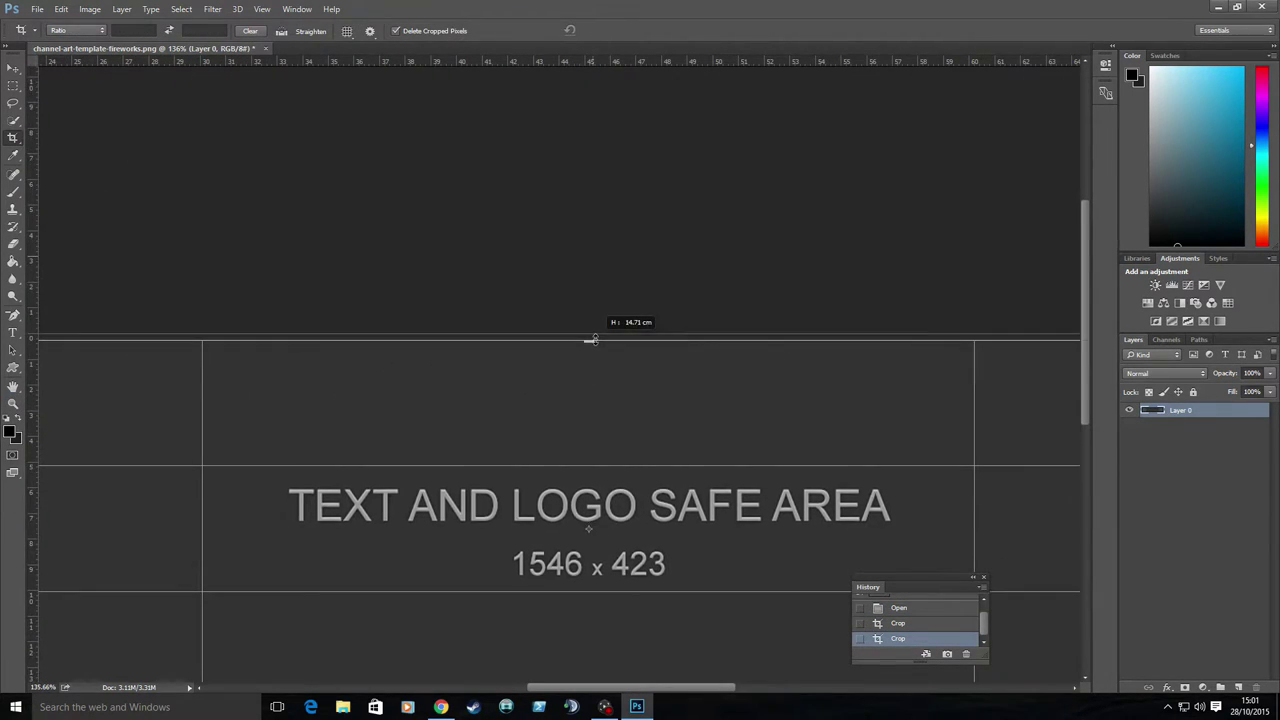
pyautogui.press('Return')
pyautogui.press('z')
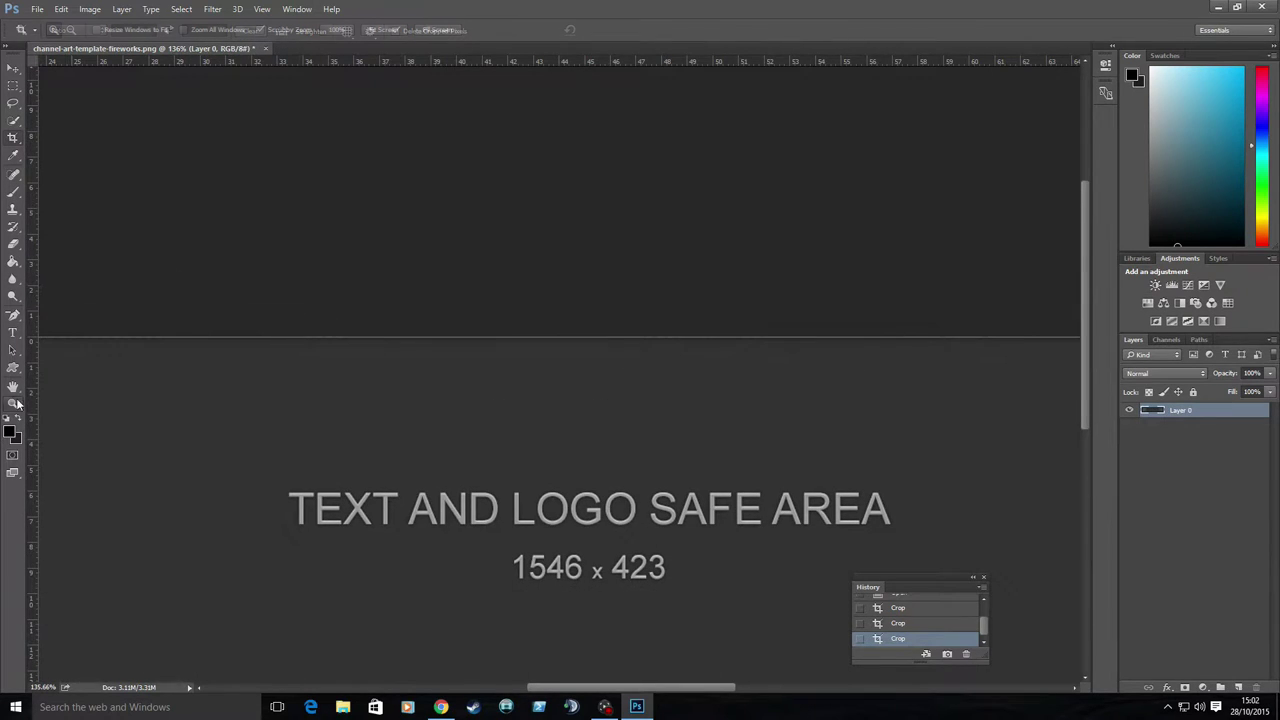
pyautogui.moveTo(400, 286); pyautogui.dragTo(326, 286)
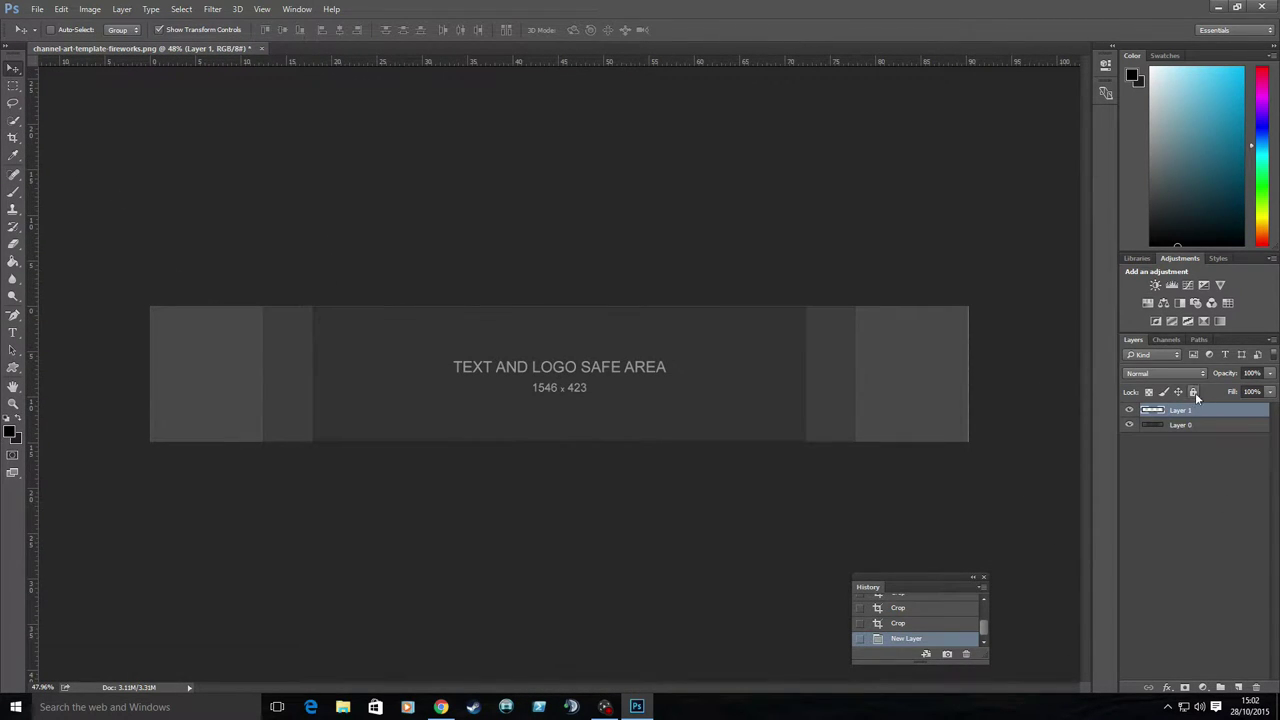
# Step: Delete the banner's template layer and open the pencil sketch 15031402.PDF as a second document
pyautogui.click(1202, 413)
pyautogui.press('Delete')
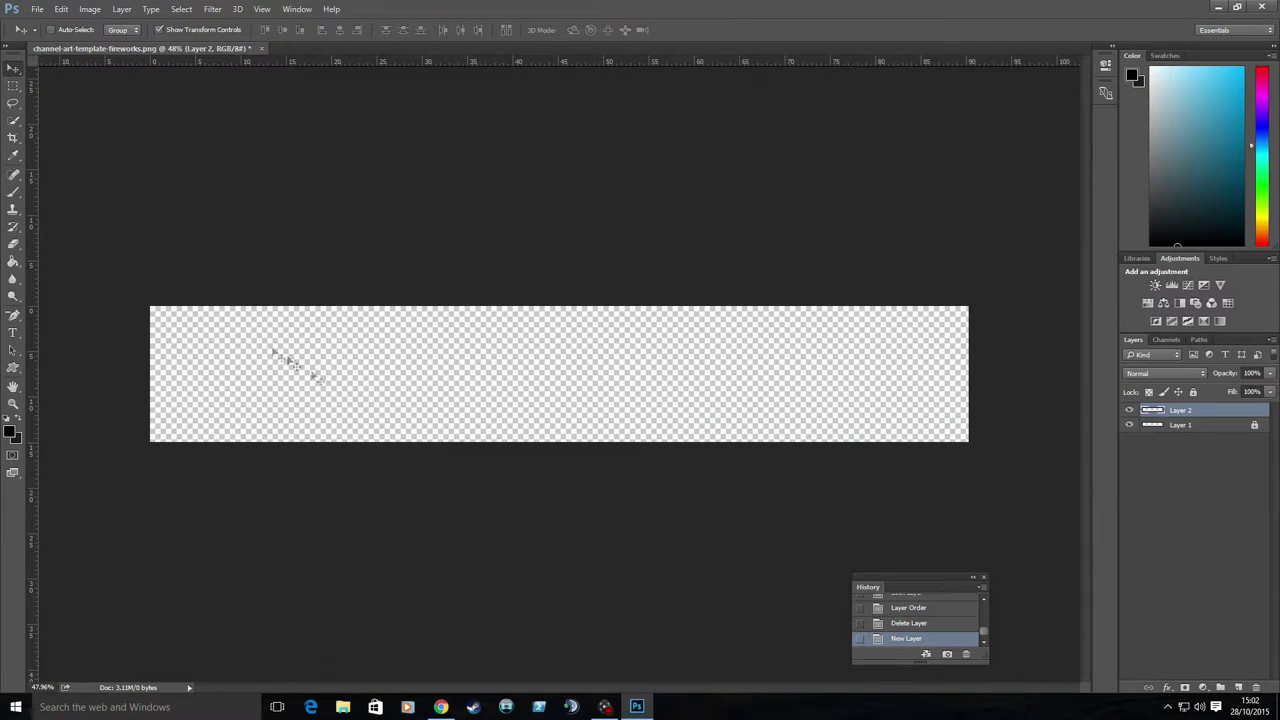
pyautogui.click(36, 9)
pyautogui.click(50, 26)
pyautogui.press('Escape')
pyautogui.click(36, 9)
pyautogui.click(50, 44)
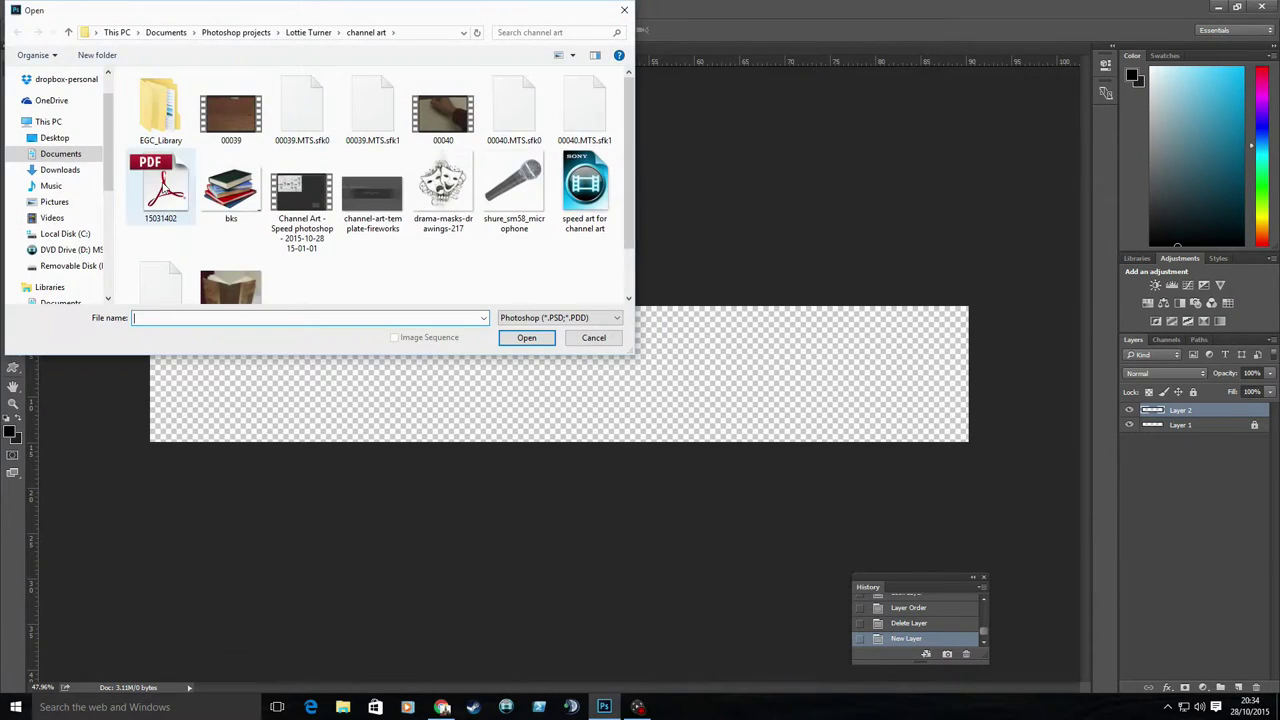
pyautogui.press('Escape')
pyautogui.click(36, 9)
pyautogui.click(340, 215)
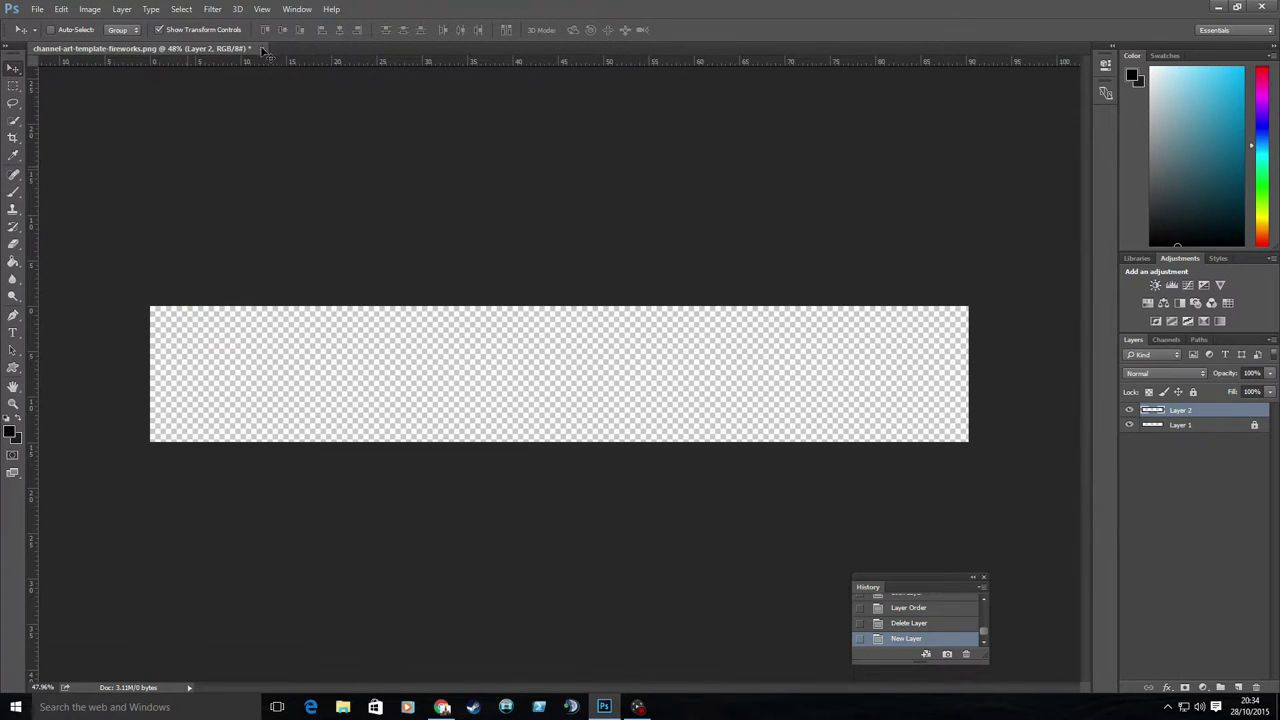
pyautogui.rightClick(296, 206)
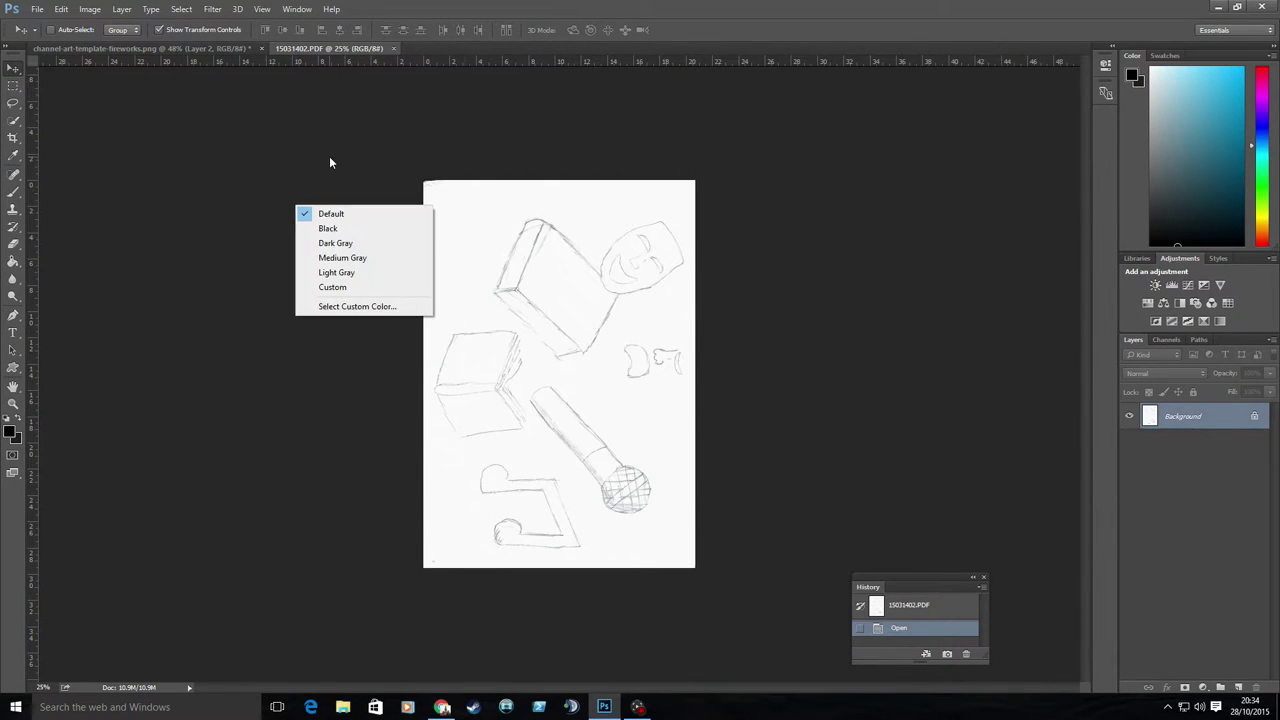
pyautogui.press('Escape')
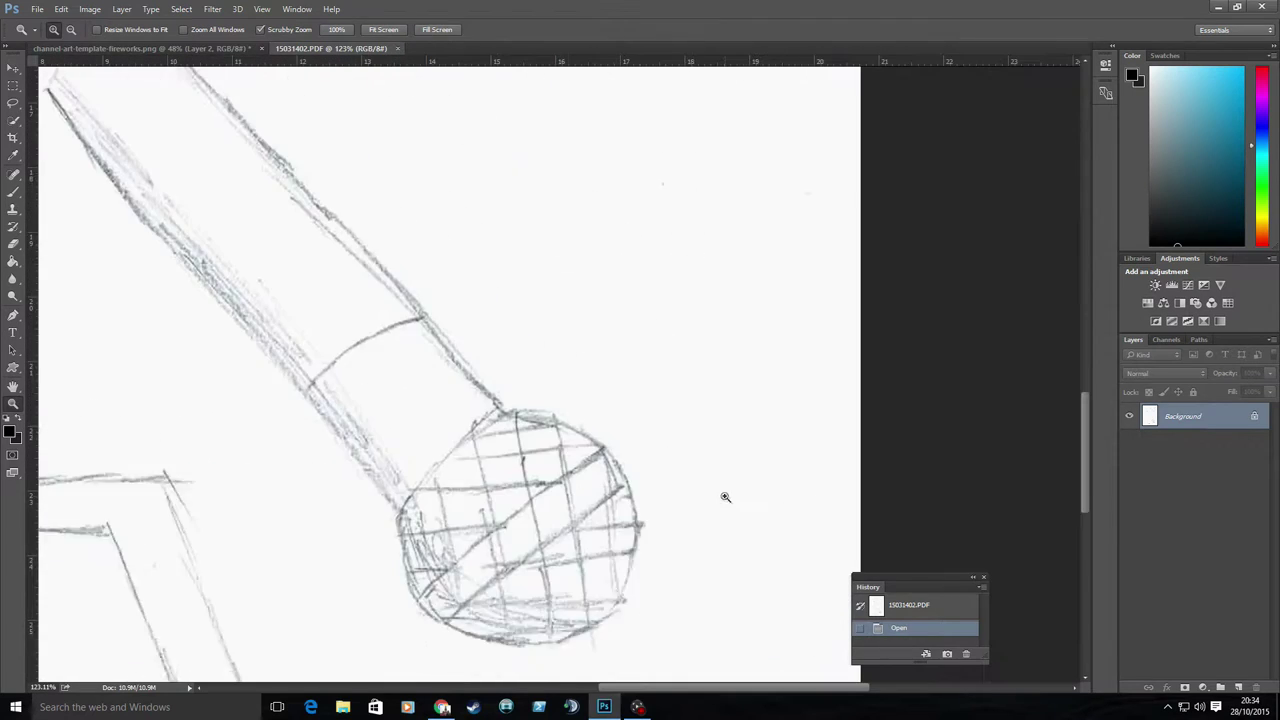
# Step: On a new layer, trace the microphone outline with the Pen tool and stroke it in black
pyautogui.click(1239, 688)
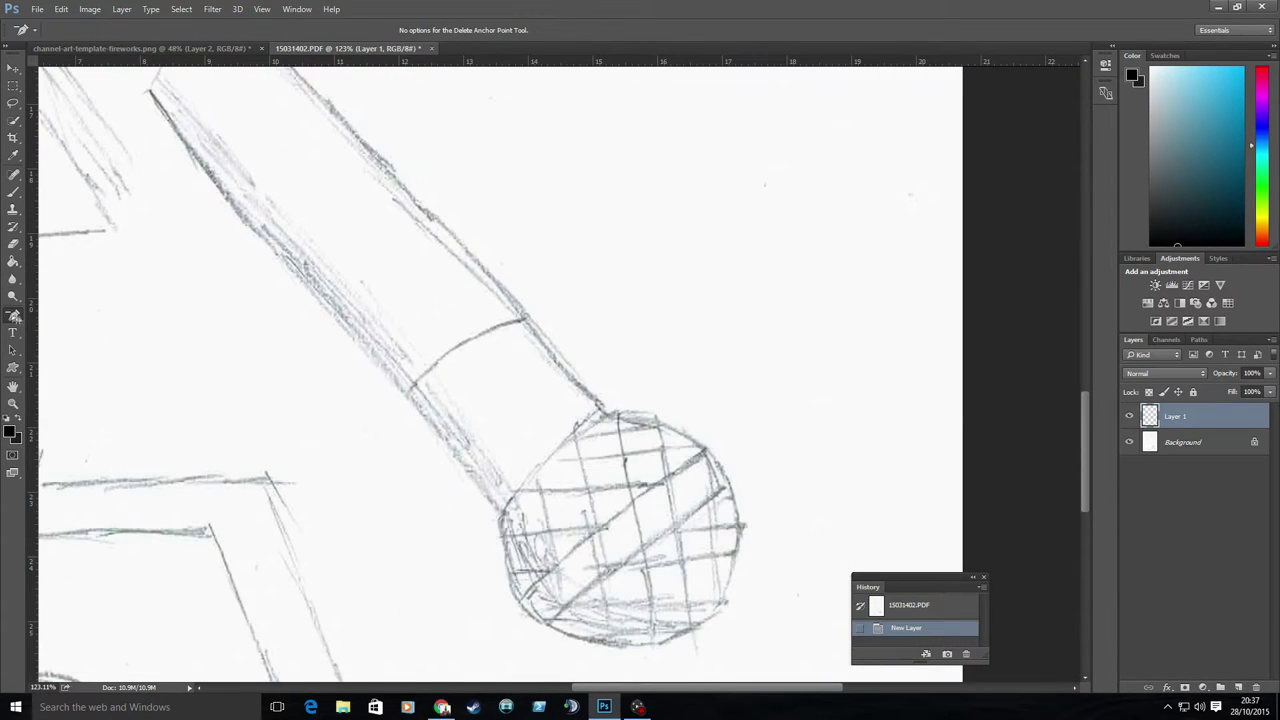
pyautogui.click(13, 314)
pyautogui.scroll(1, 155, 118)
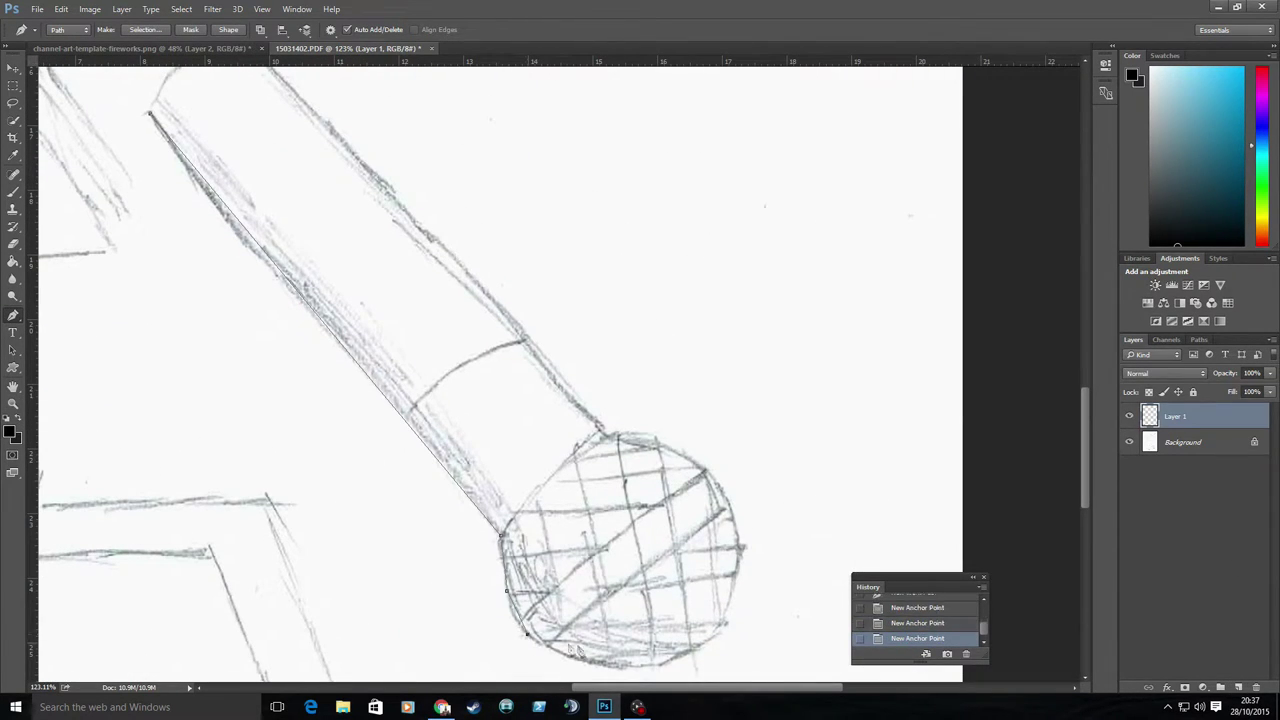
pyautogui.scroll(2, 601, 440)
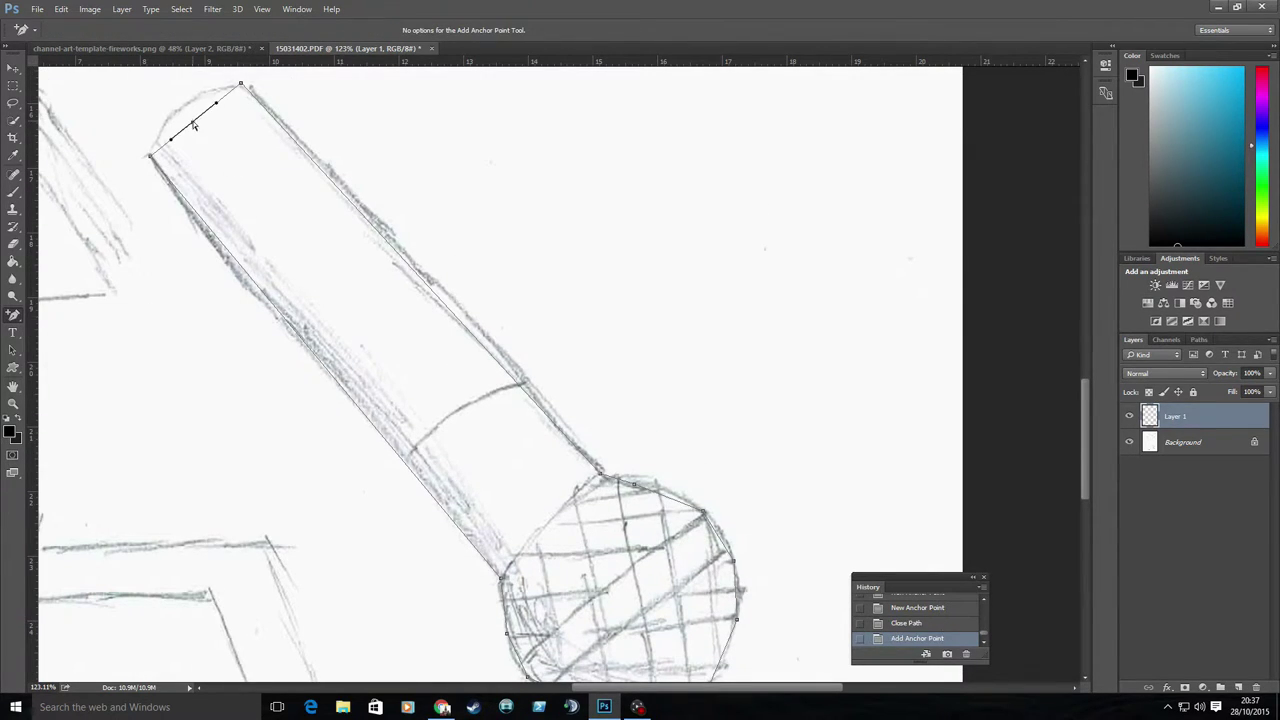
pyautogui.scroll(-2, 535, 626)
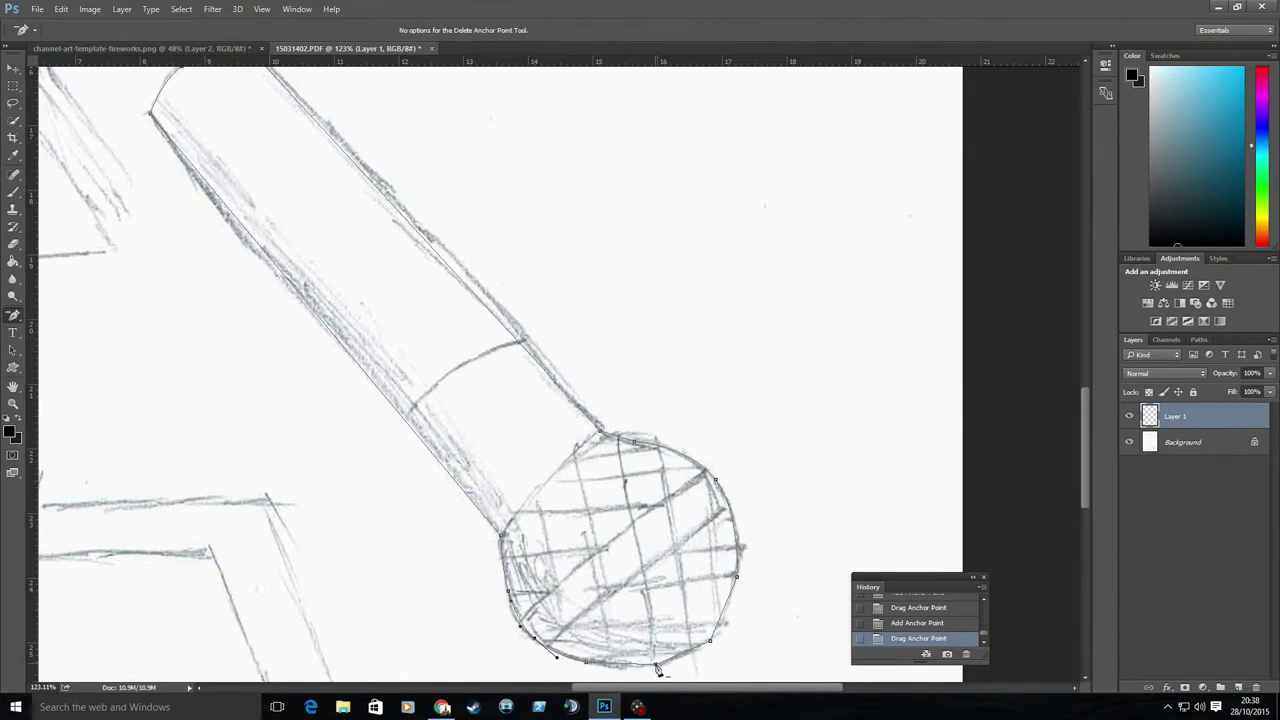
pyautogui.moveTo(565, 663); pyautogui.dragTo(568, 672)
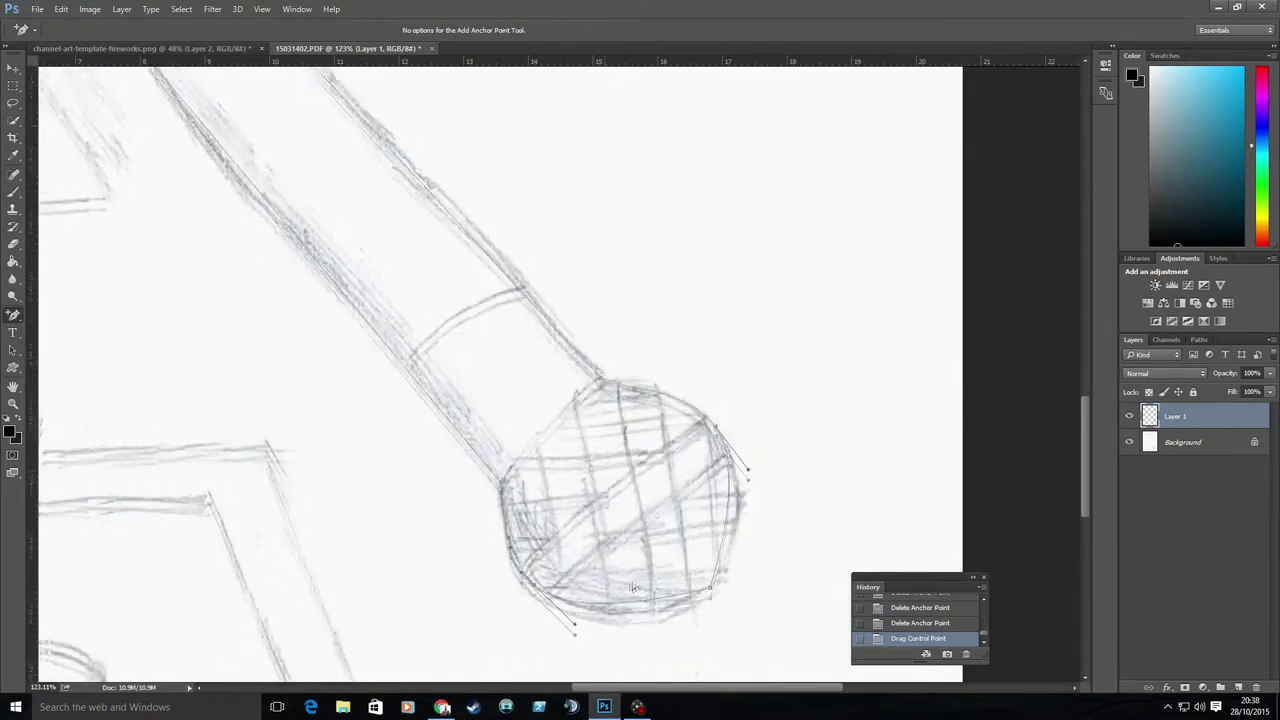
pyautogui.scroll(-3, 600, 600)
pyautogui.click(651, 570)
pyautogui.scroll(1, 738, 484)
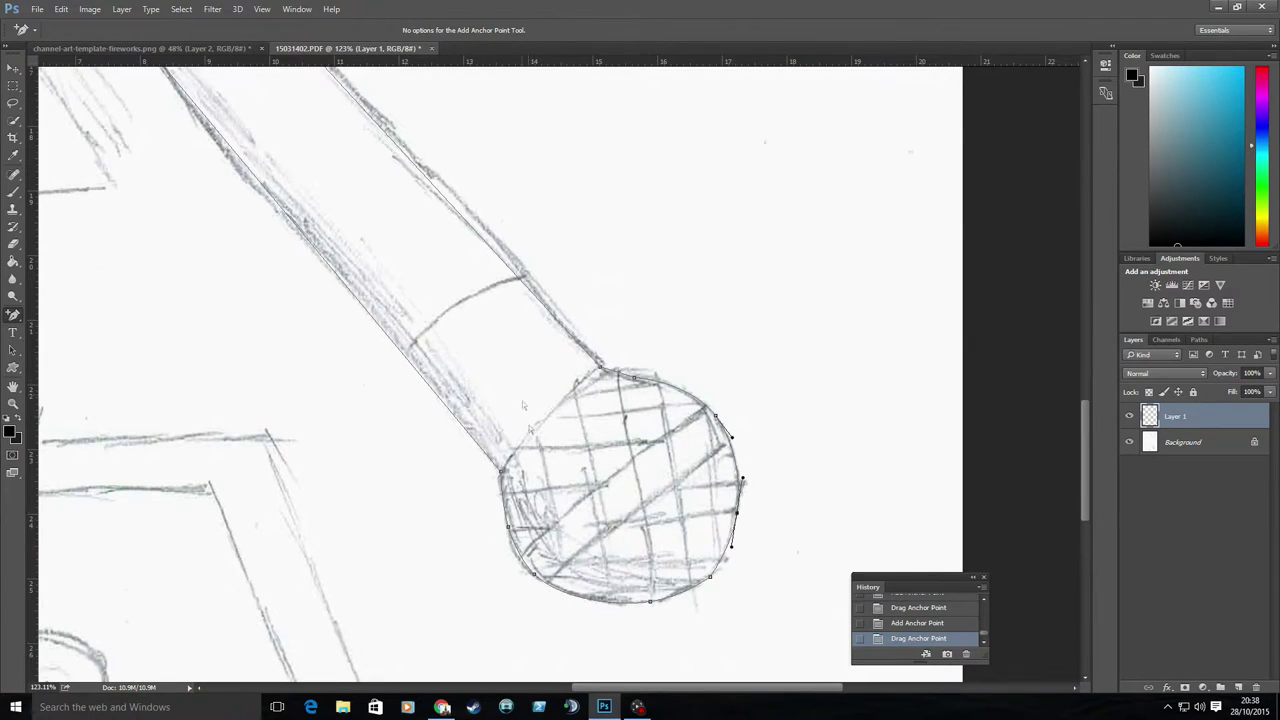
pyautogui.rightClick(738, 484)
pyautogui.click(680, 300)
pyautogui.press('Return')
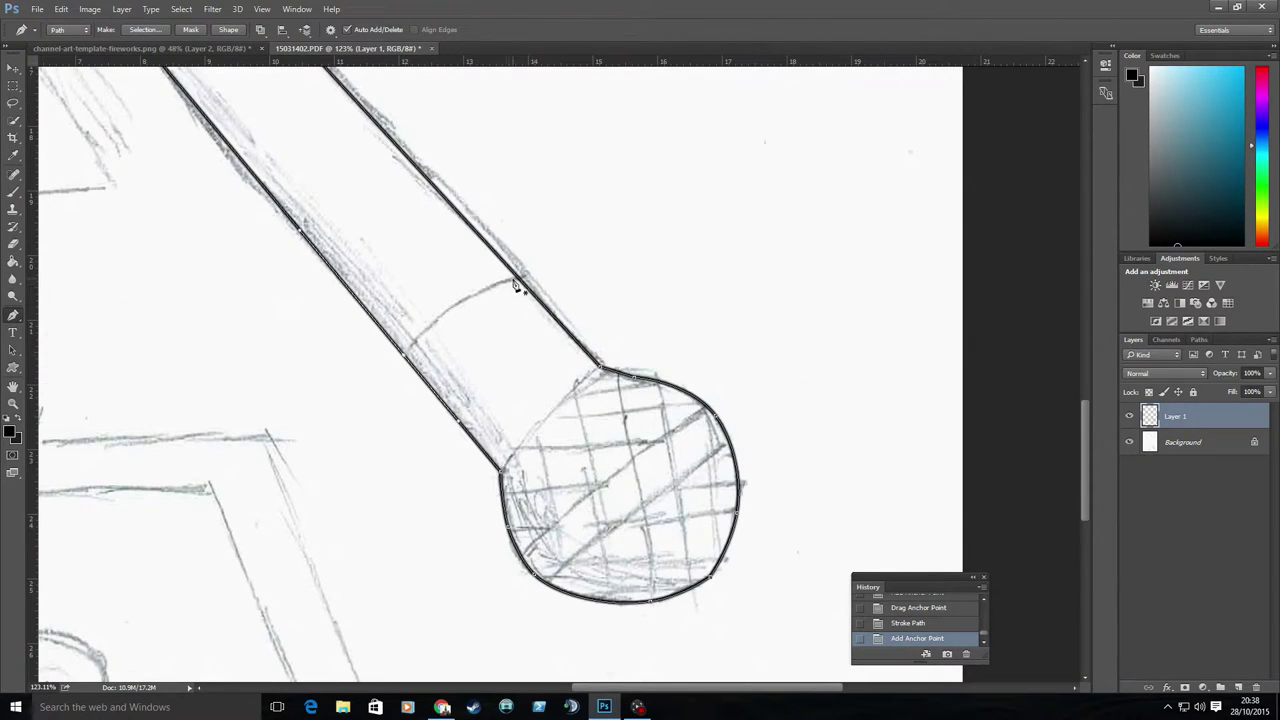
# Step: Revert to the stroked outline state and delete three extra anchors from the path
pyautogui.click(912, 622)
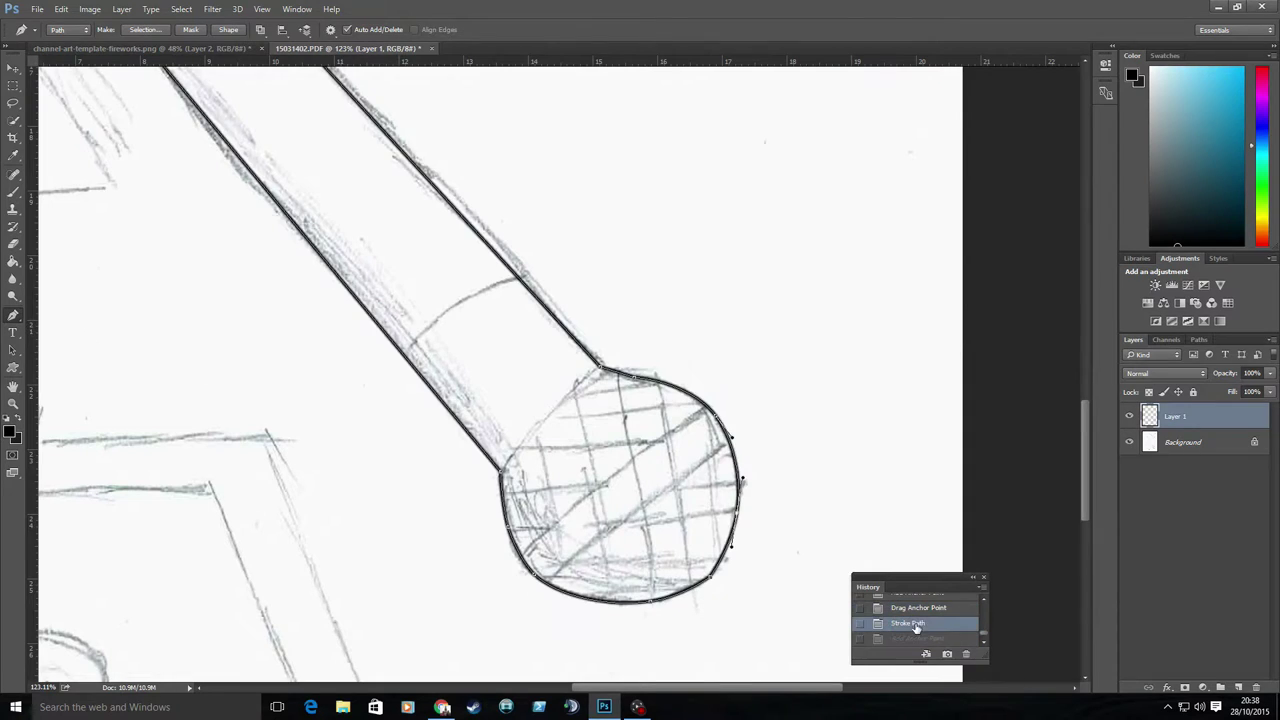
pyautogui.moveTo(14, 318); pyautogui.dragTo(70, 355)
pyautogui.click(735, 545)
pyautogui.click(742, 482)
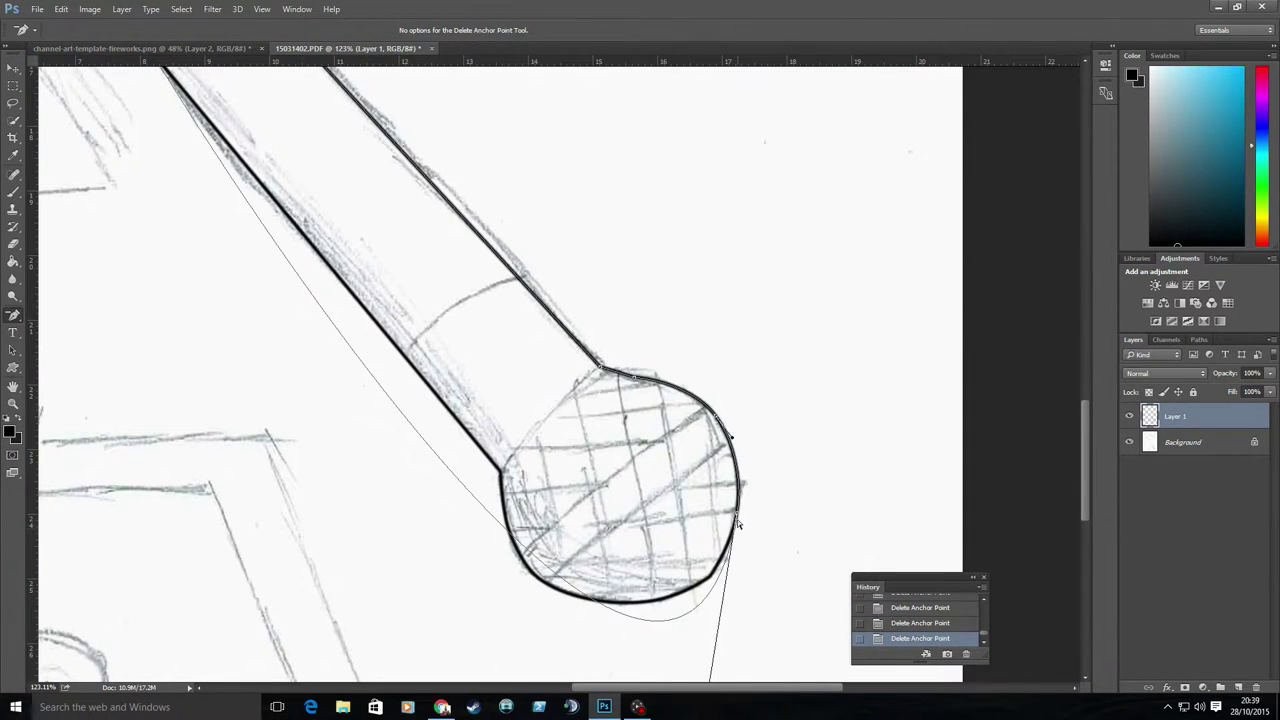
pyautogui.click(728, 432)
pyautogui.scroll(3, 223, 323)
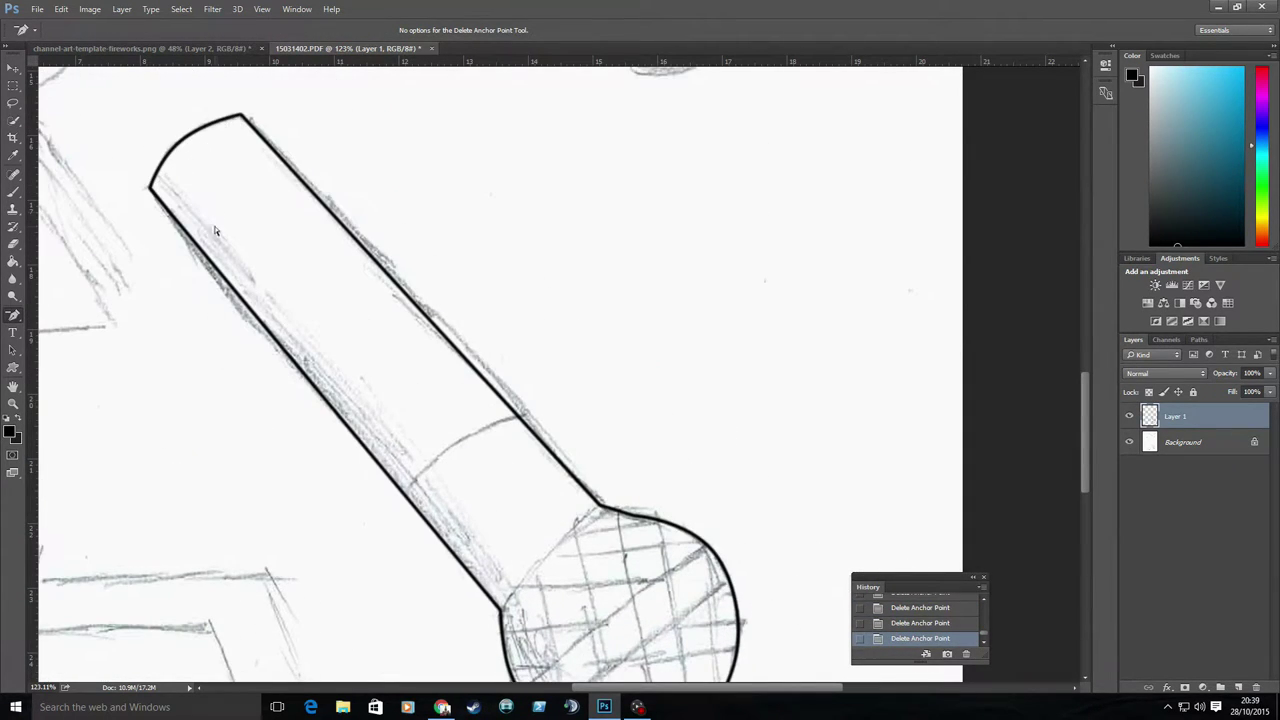
pyautogui.scroll(-1, 214, 231)
pyautogui.moveTo(14, 318); pyautogui.dragTo(65, 318)
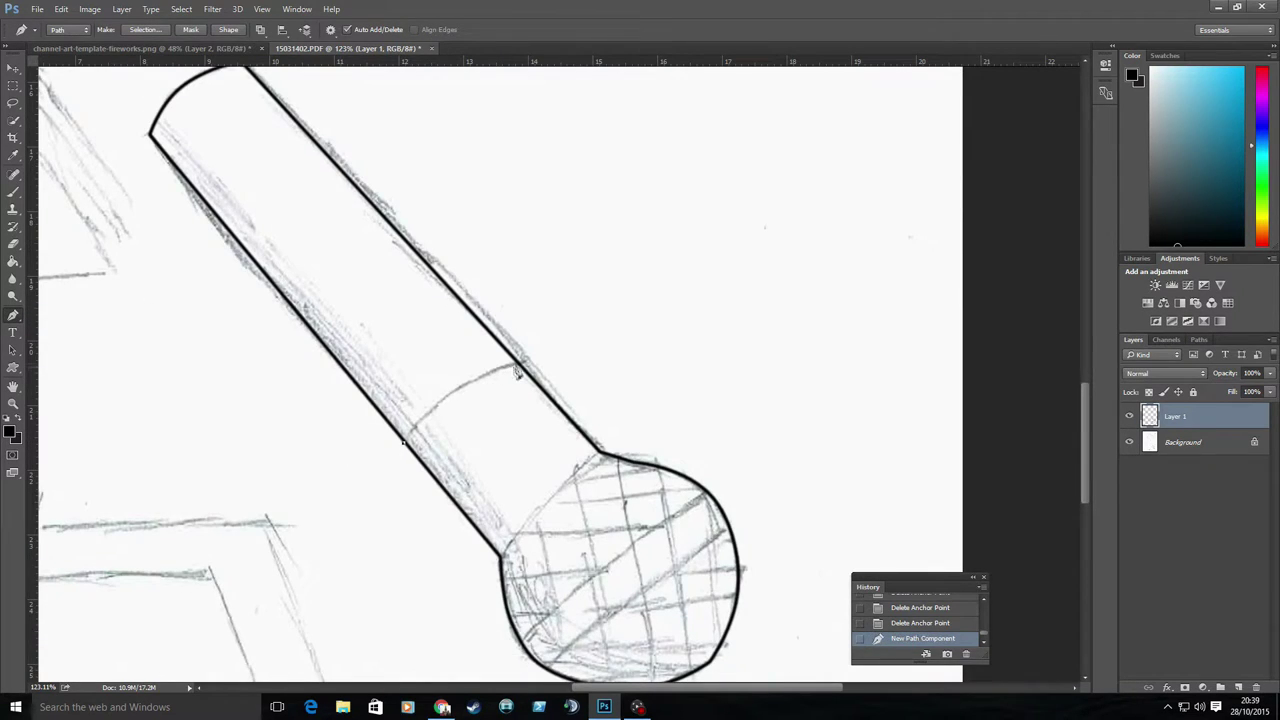
# Step: Draw a curved line across the shaft band, adjust its anchor, and stroke it with the brush
pyautogui.click(462, 402)
pyautogui.moveTo(462, 402); pyautogui.dragTo(455, 389)
pyautogui.rightClick(450, 400)
pyautogui.click(500, 160)
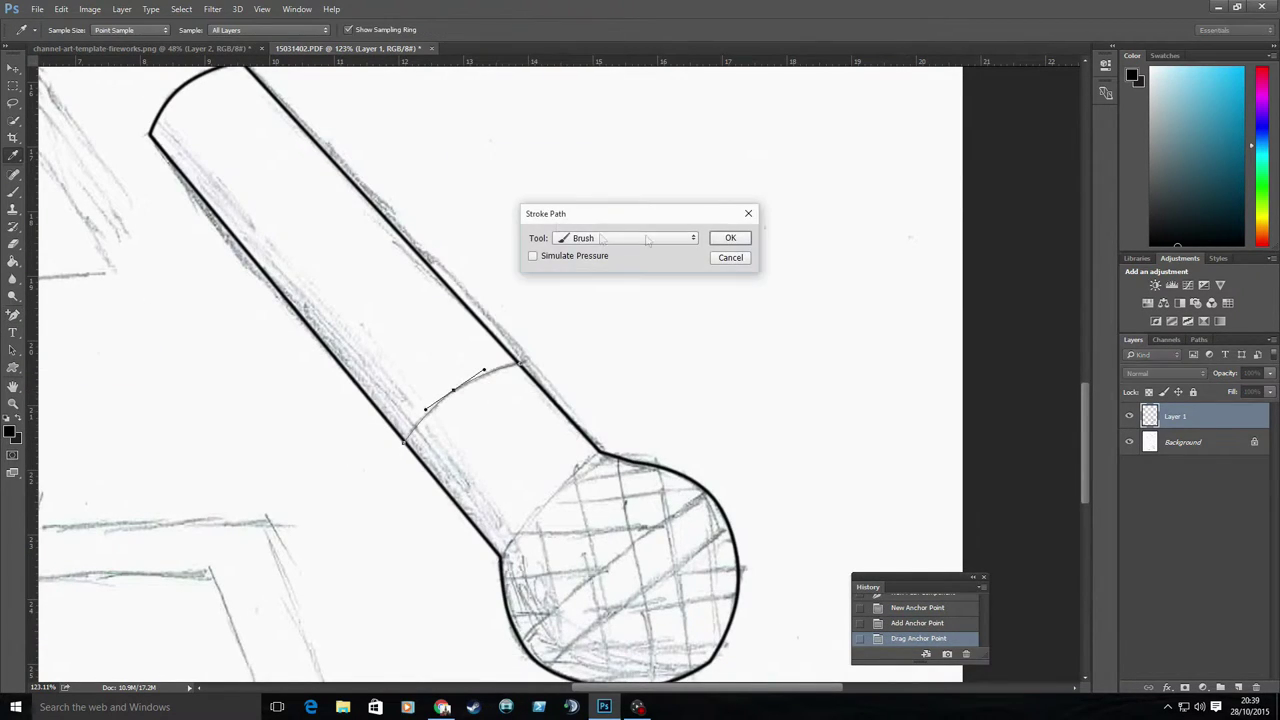
pyautogui.click(746, 228)
pyautogui.moveTo(13, 314); pyautogui.dragTo(70, 356)
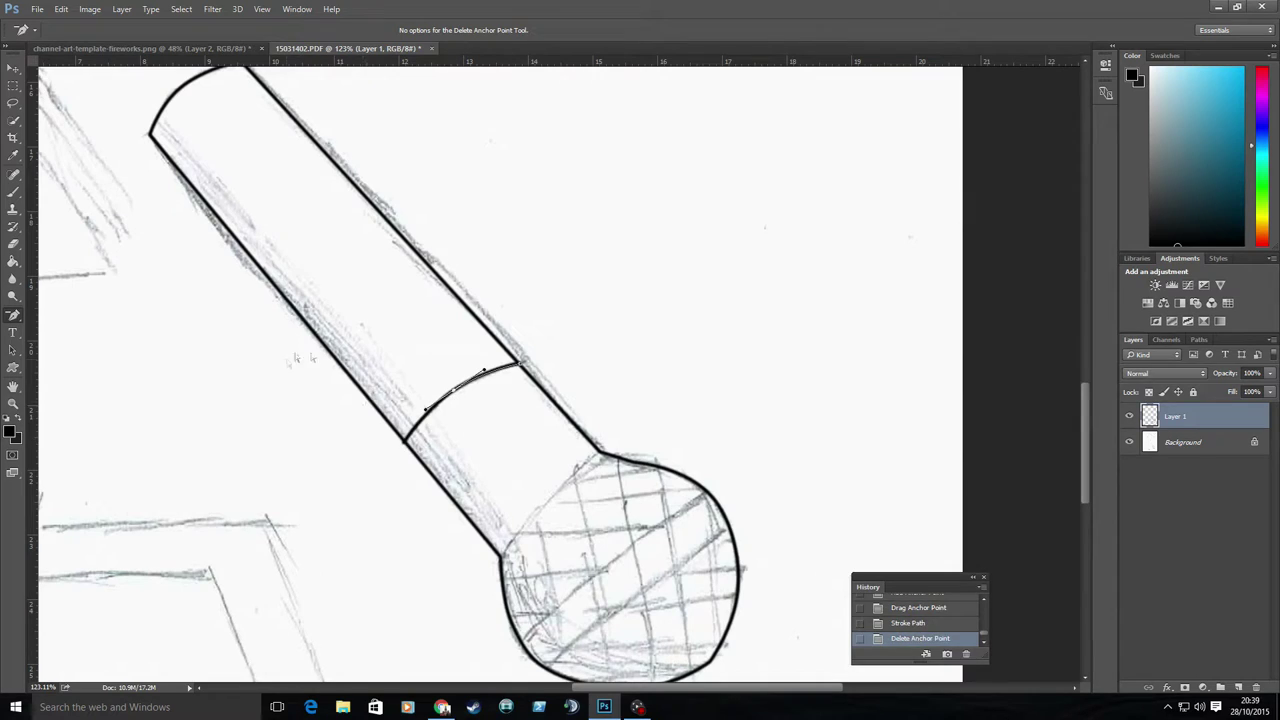
pyautogui.hotkey('ctrl', 'alt', 'z')
pyautogui.hotkey('ctrl', 'alt', 'z')
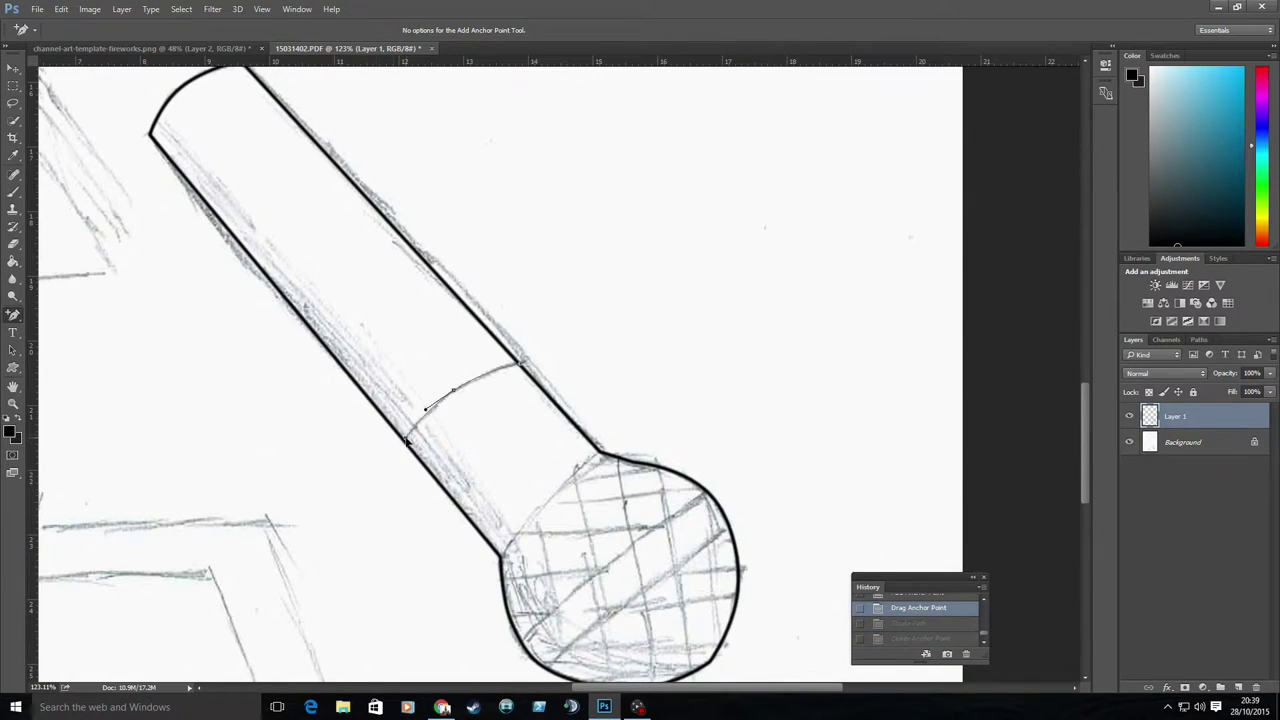
pyautogui.moveTo(407, 442); pyautogui.dragTo(403, 436)
pyautogui.rightClick(434, 400)
pyautogui.click(480, 240)
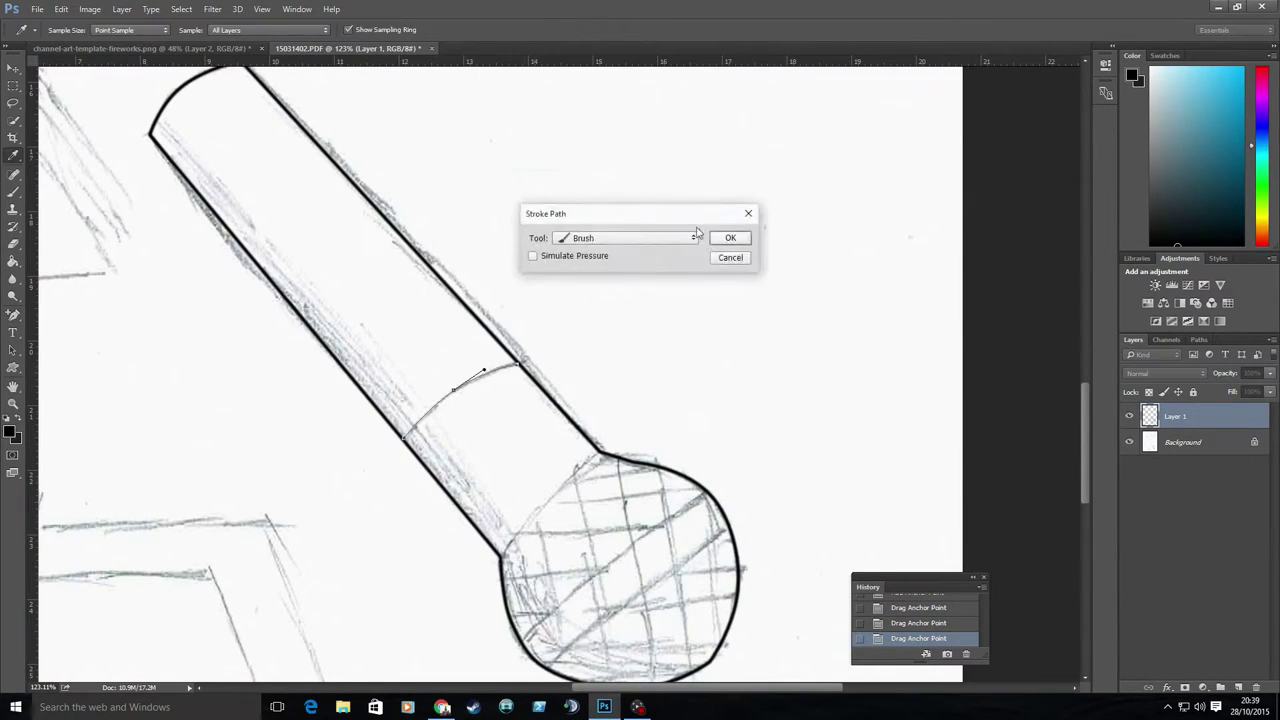
pyautogui.press('Return')
pyautogui.moveTo(13, 314); pyautogui.dragTo(70, 350)
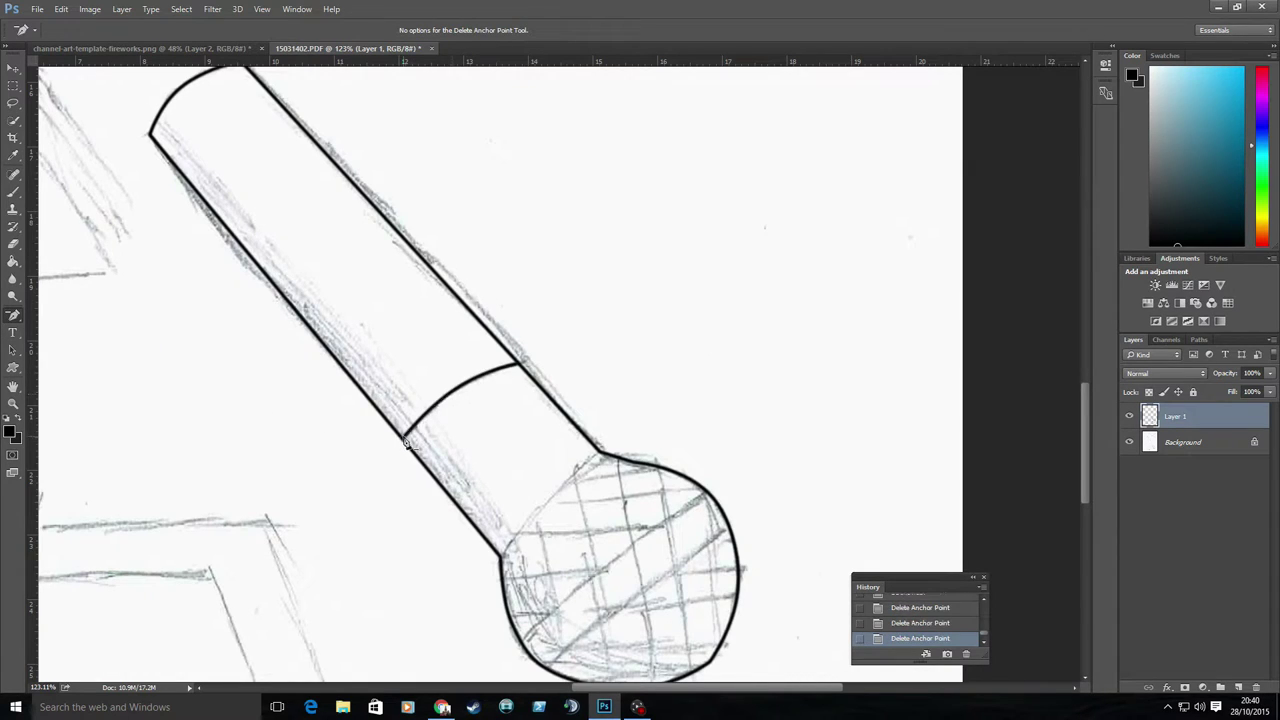
# Step: Start saving the sketch as a PDF under a new name, then cancel the Save Adobe PDF options
pyautogui.click(37, 9)
pyautogui.click(60, 159)
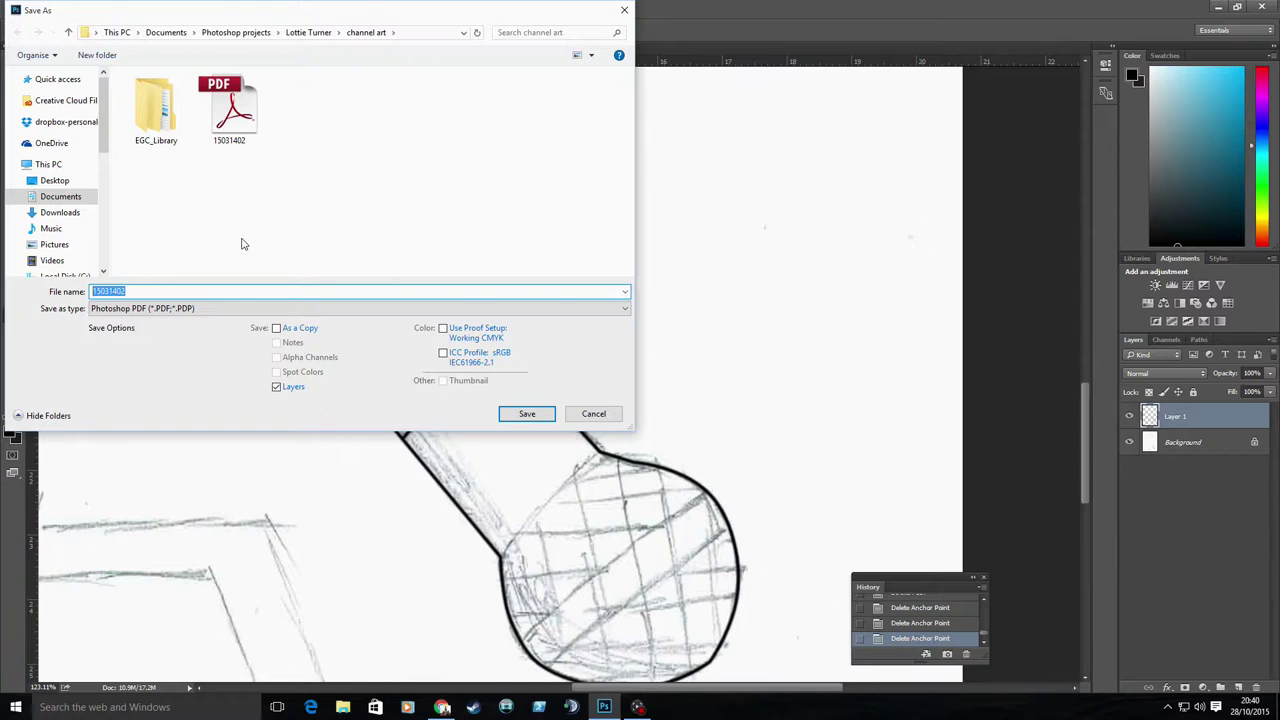
pyautogui.press('Return')
pyautogui.click(628, 278)
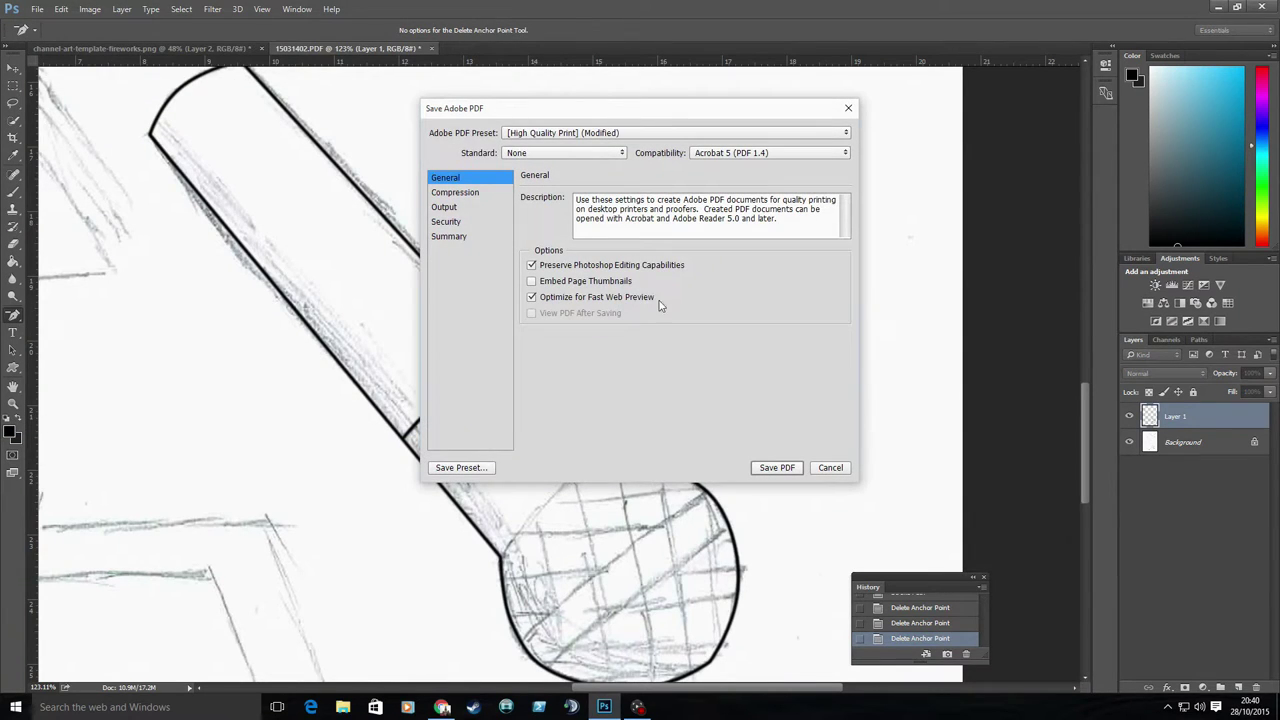
pyautogui.click(829, 468)
pyautogui.rightClick(13, 314)
pyautogui.click(60, 313)
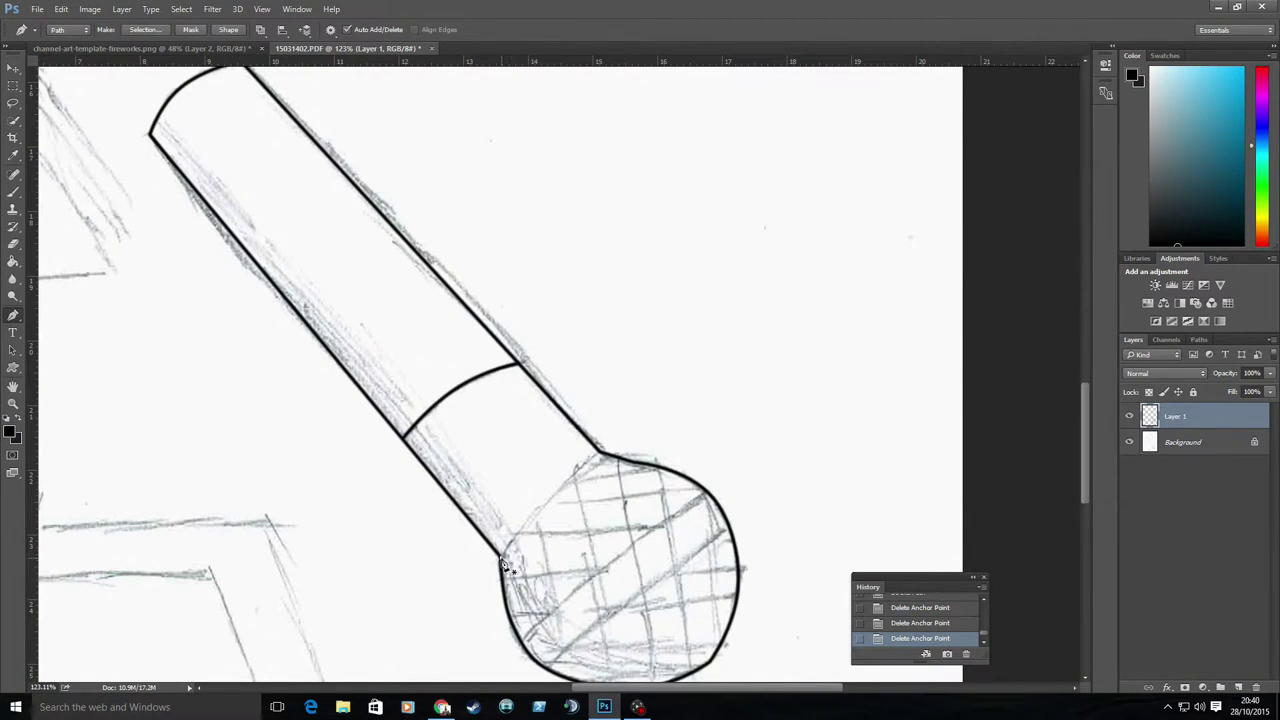
# Step: Reshape the existing path by adding a point and removing a stray anchor
pyautogui.rightClick(13, 314)
pyautogui.click(60, 336)
pyautogui.moveTo(549, 509); pyautogui.dragTo(543, 509)
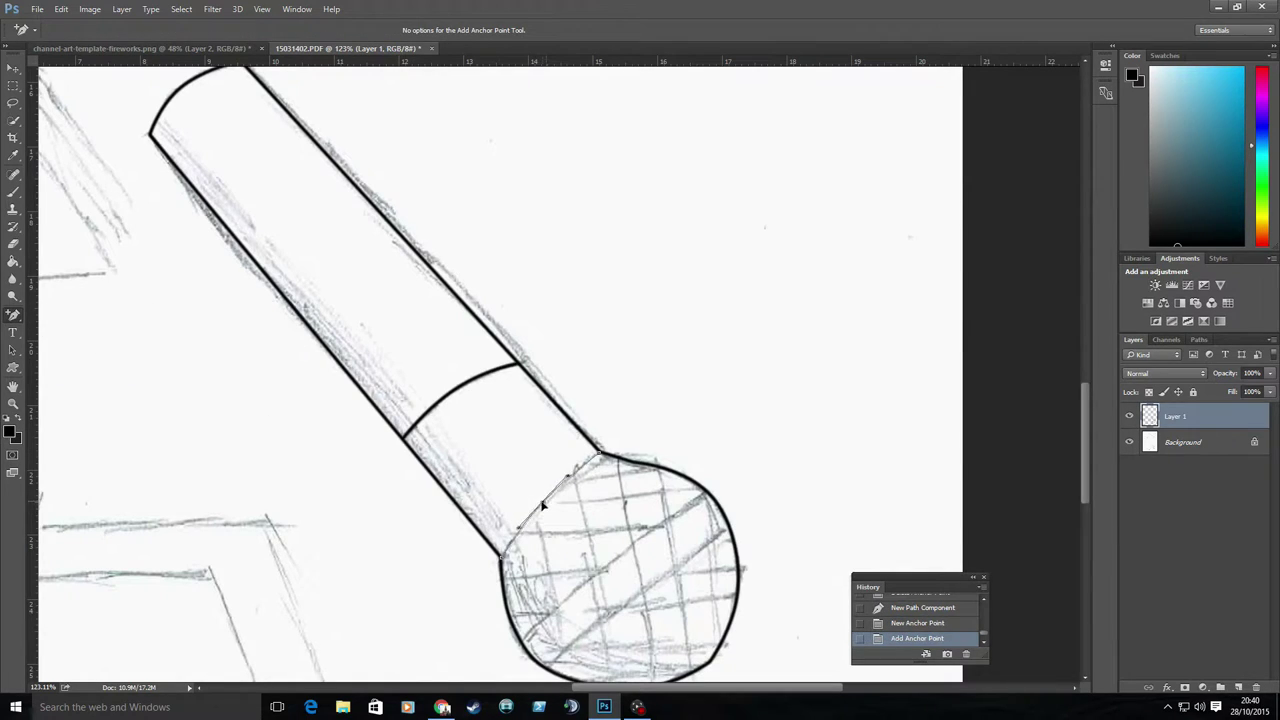
pyautogui.rightClick(560, 508)
pyautogui.click(620, 271)
pyautogui.rightClick(8, 316)
pyautogui.click(60, 348)
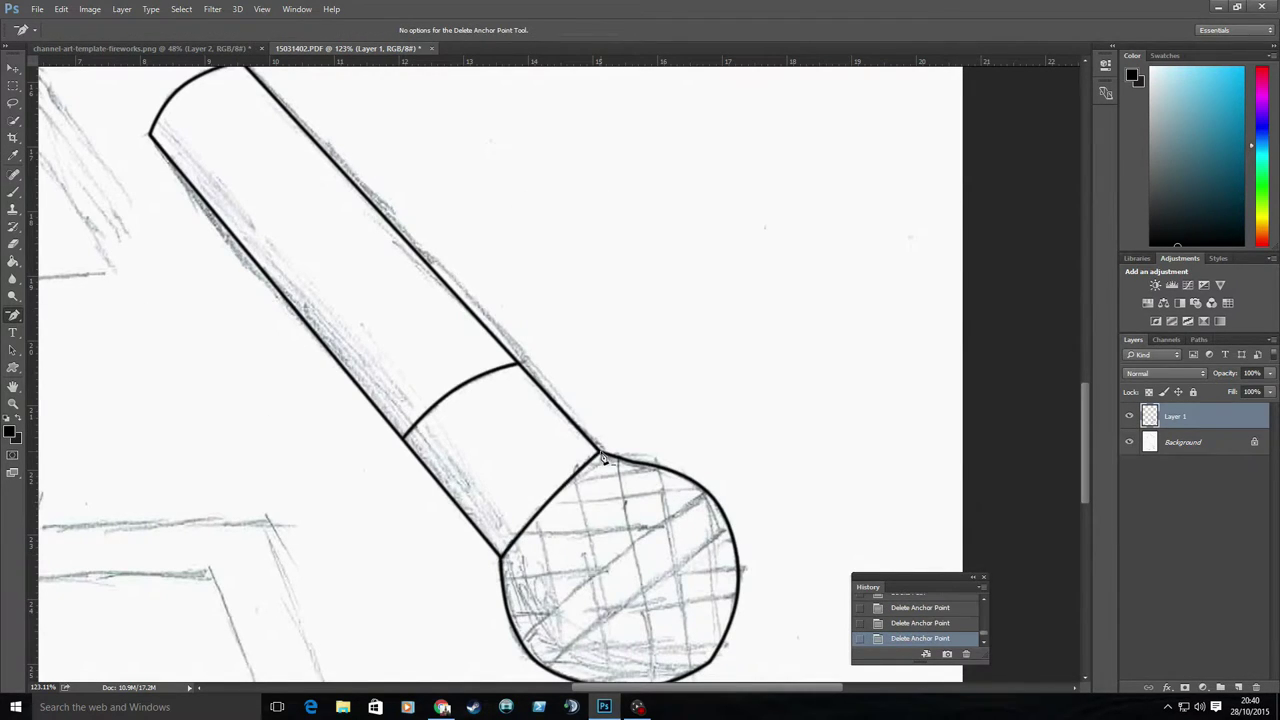
pyautogui.scroll(-2, 603, 458)
pyautogui.rightClick(13, 314)
pyautogui.click(60, 313)
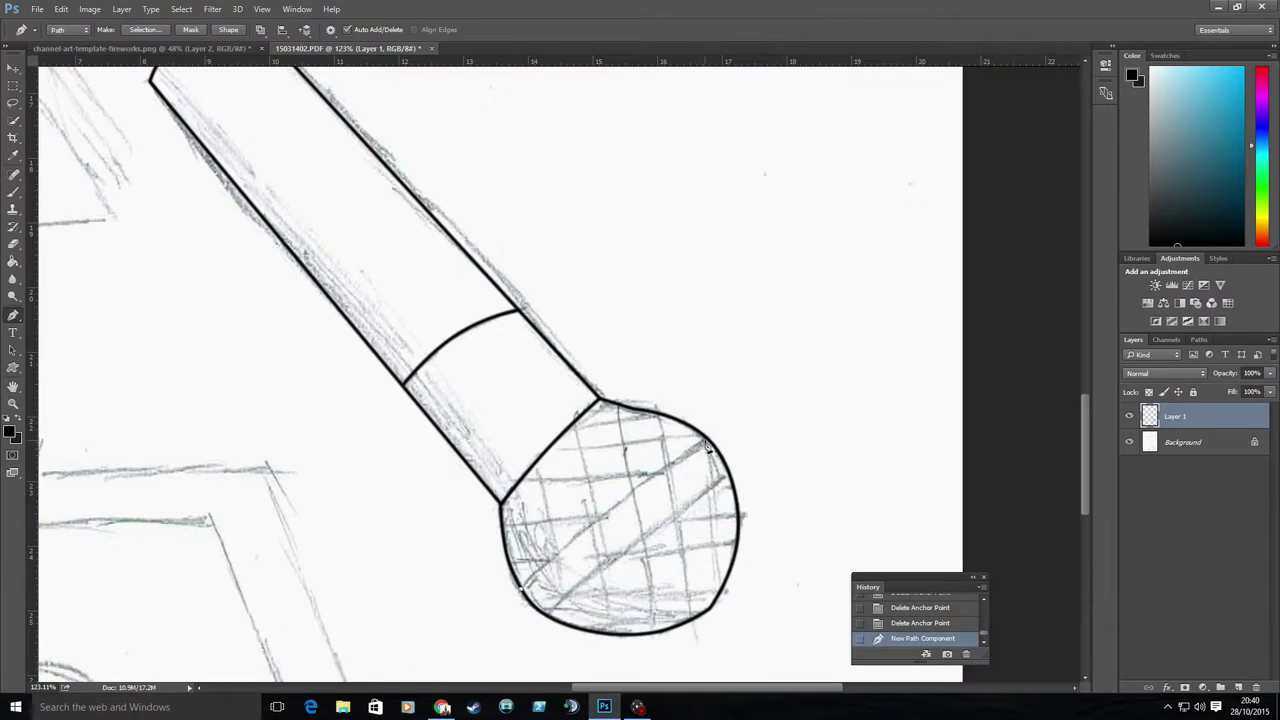
# Step: Draw a closed stripe path across the ball and bend its lower edge to follow the ball
pyautogui.click(521, 588)
pyautogui.click(548, 615)
pyautogui.click(521, 589)
pyautogui.rightClick(13, 314)
pyautogui.click(60, 331)
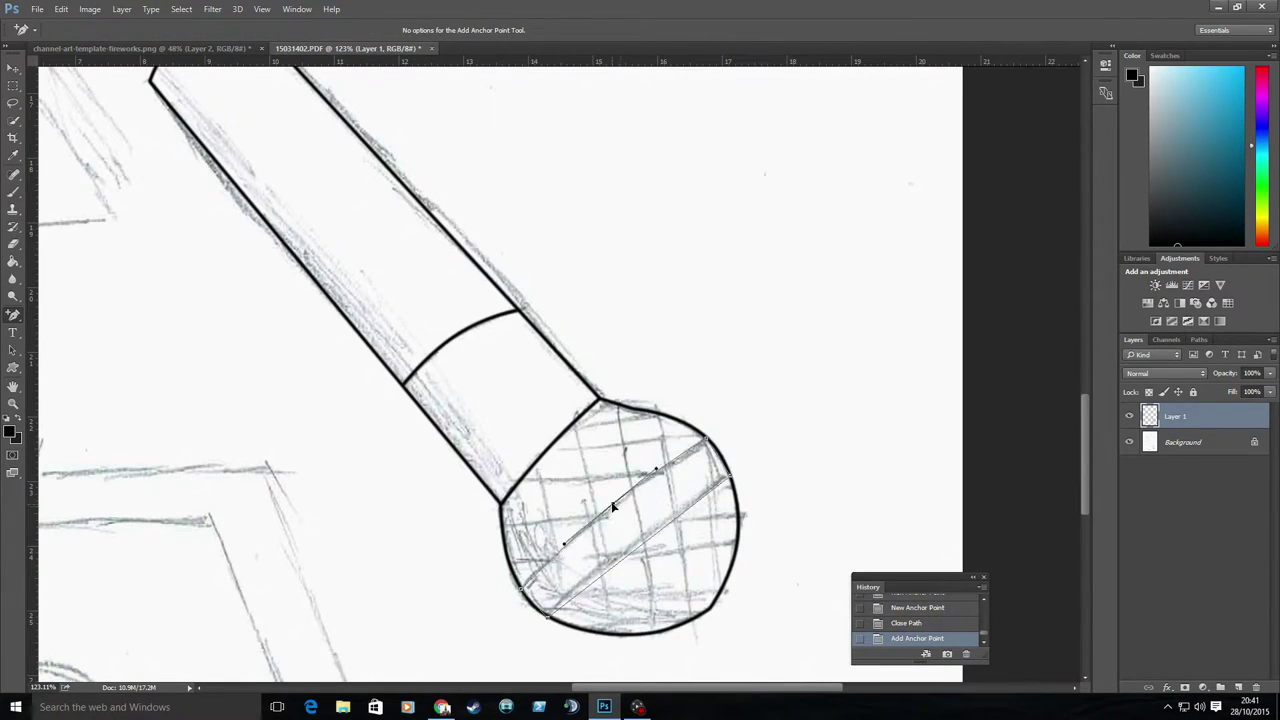
pyautogui.moveTo(613, 507); pyautogui.dragTo(615, 504)
pyautogui.click(643, 546)
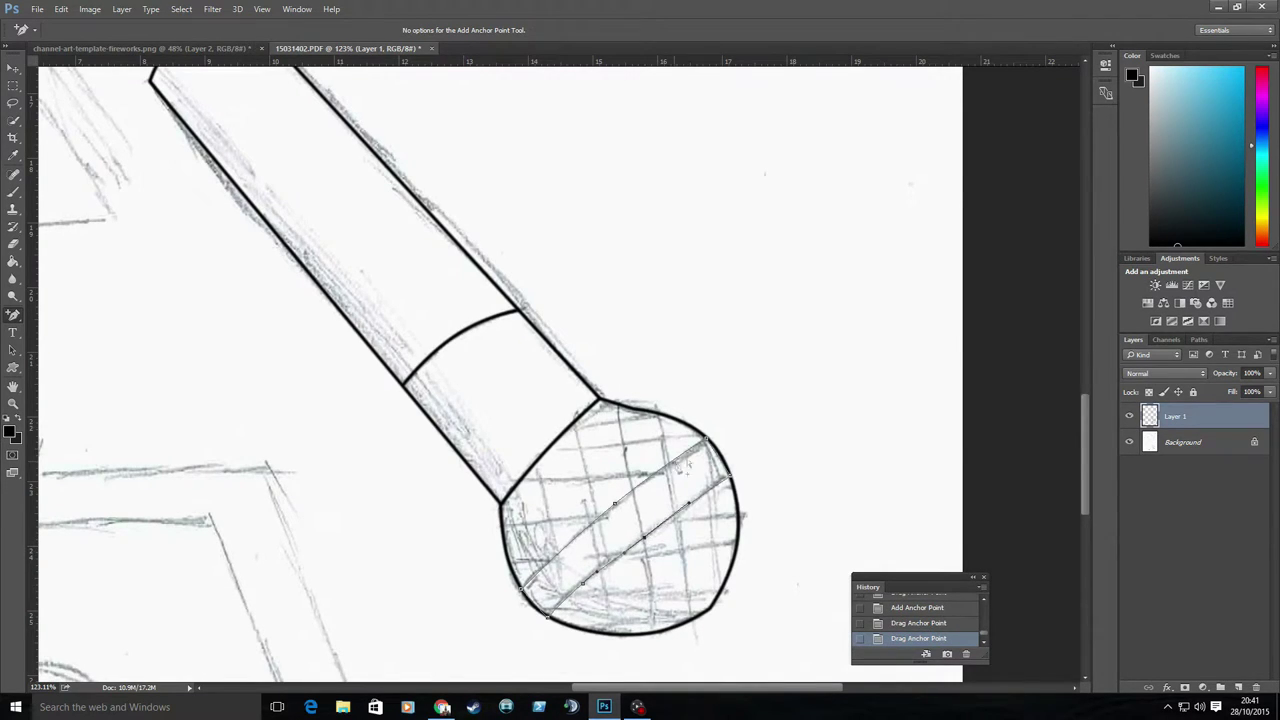
pyautogui.moveTo(722, 462)
pyautogui.mouseDown()
pyautogui.moveTo(797, 480)
pyautogui.moveTo(760, 648)
pyautogui.mouseUp()
pyautogui.hscroll(-10, 607, 403)
pyautogui.scroll(-5, 655, 540)
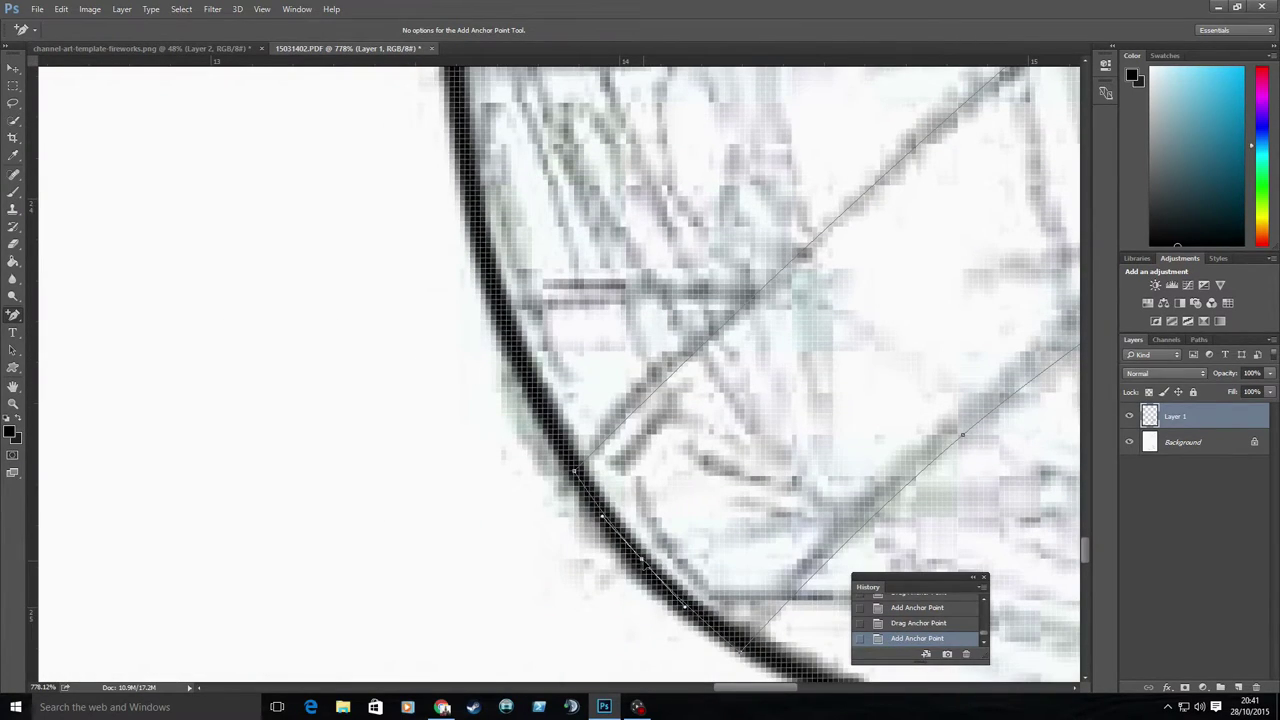
# Step: Stroke the stripe path with the brush, skipping the fill option, and zoom out
pyautogui.rightClick(683, 441)
pyautogui.click(730, 508)
pyautogui.click(731, 216)
pyautogui.rightClick(683, 441)
pyautogui.click(730, 524)
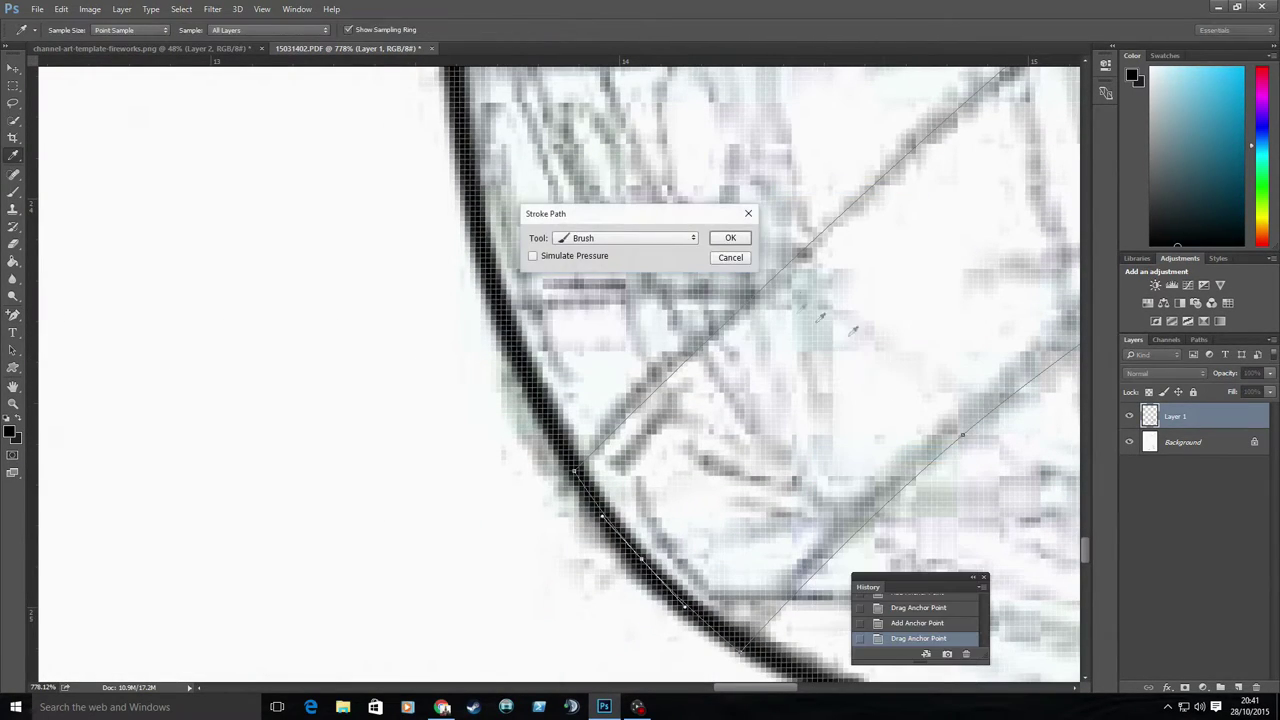
pyautogui.click(726, 220)
pyautogui.hscroll(5, 686, 240)
pyautogui.scroll(3, 671, 200)
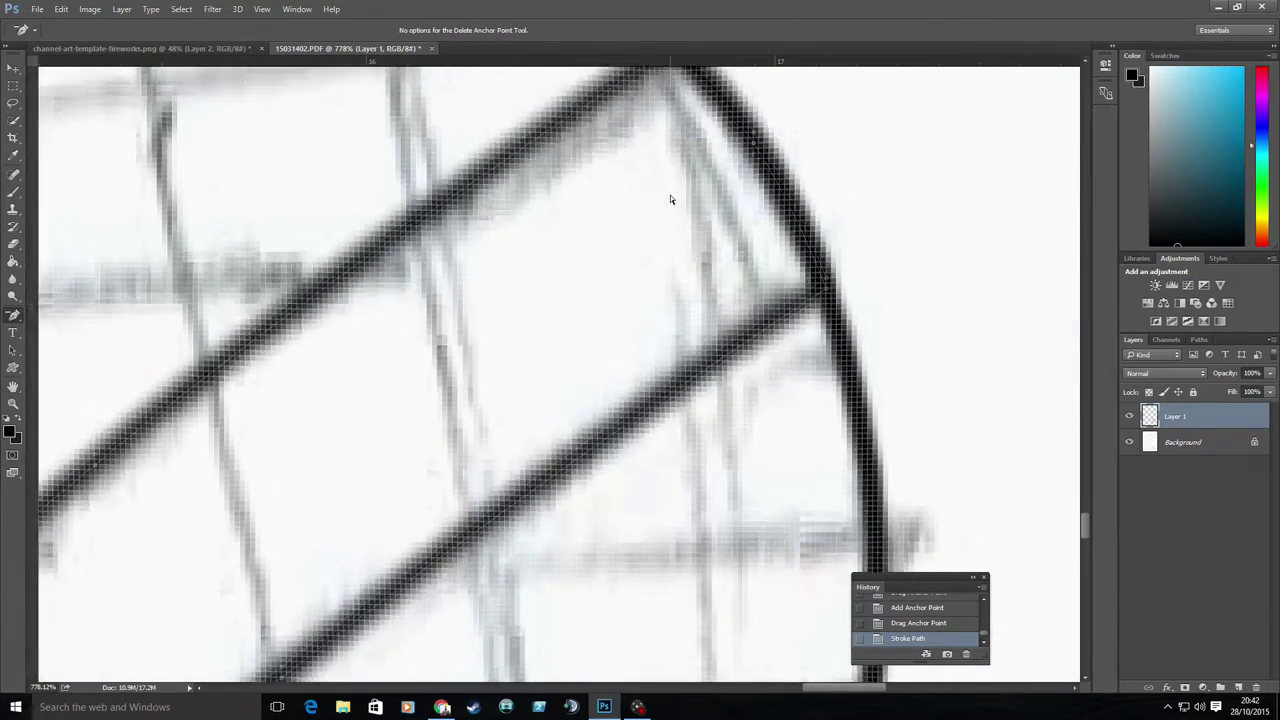
pyautogui.hotkey('ctrl', '0')
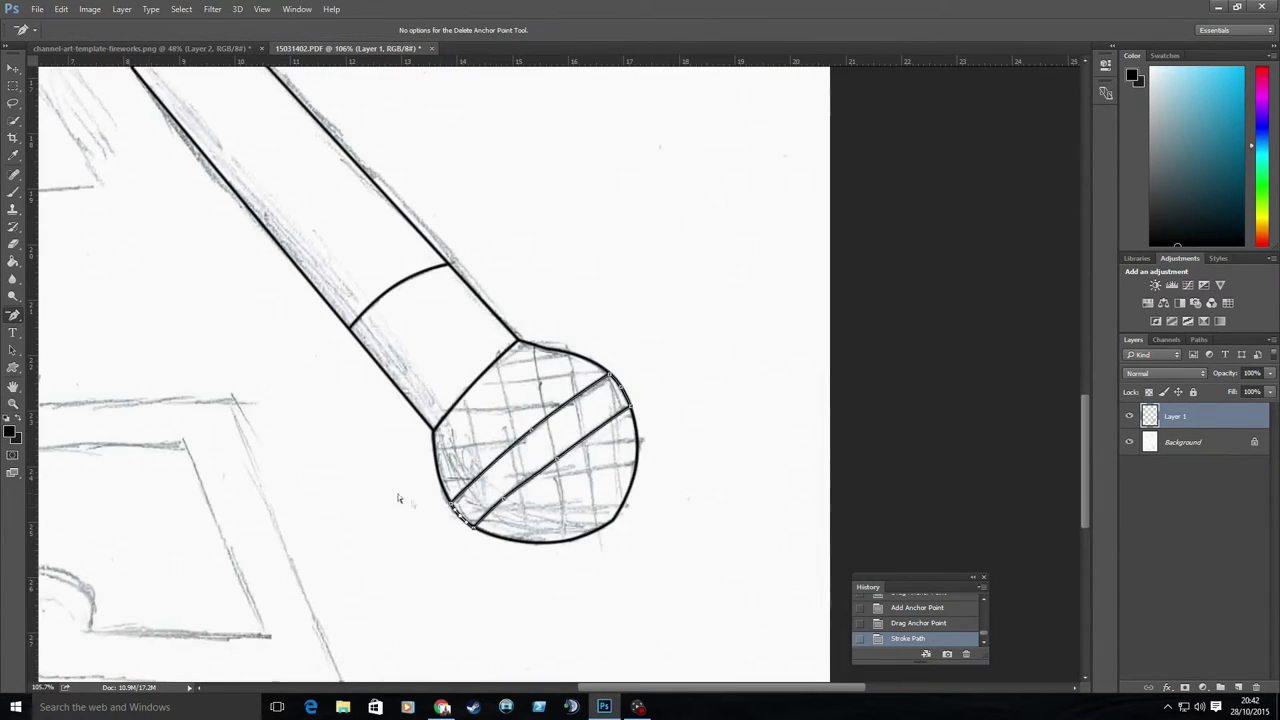
# Step: Undo the stroke, remove extra points, and bend the stripe to match the pencil line up to the ball edge
pyautogui.click(457, 518)
pyautogui.click(417, 520)
pyautogui.click(548, 430)
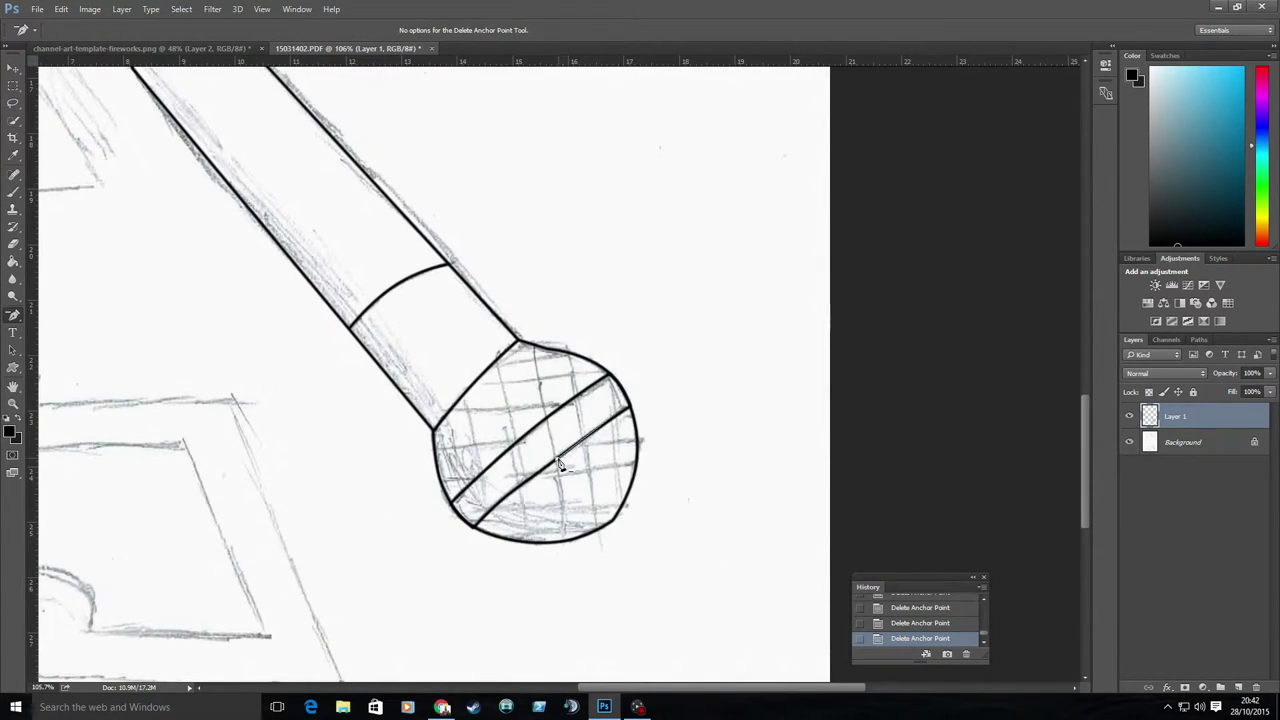
pyautogui.scroll(3, 940, 614)
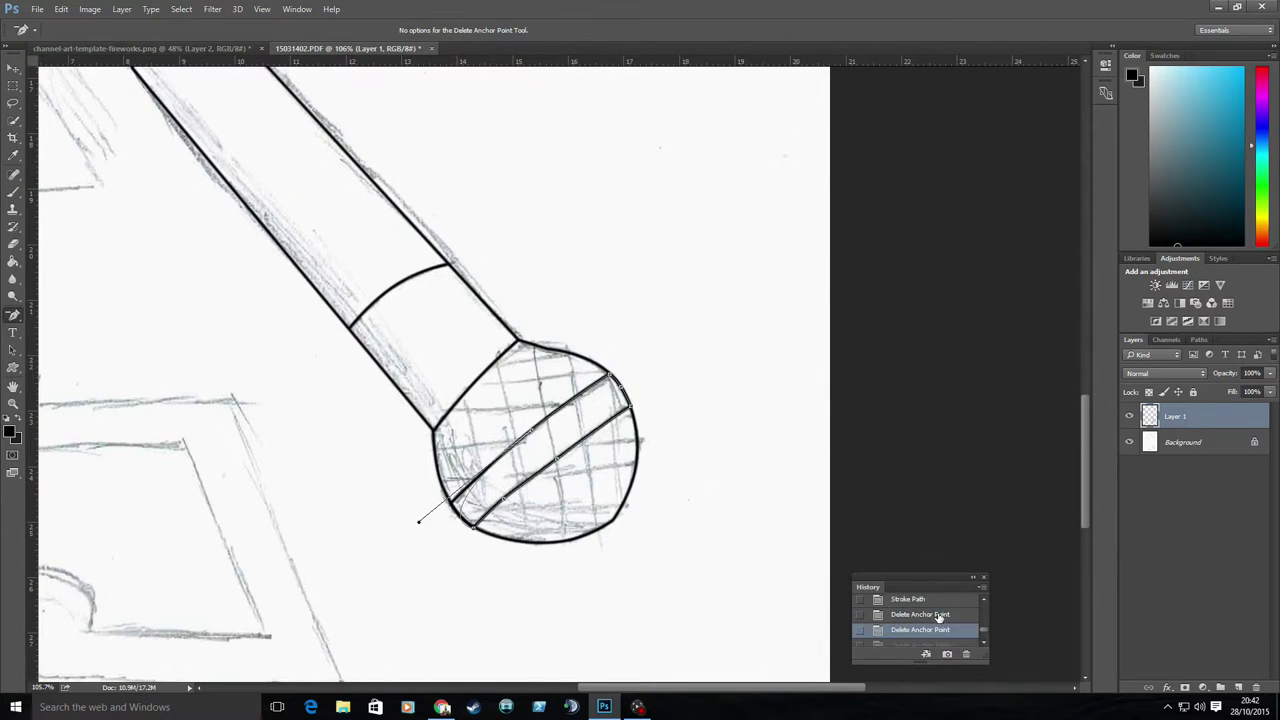
pyautogui.click(923, 616)
pyautogui.click(12, 404)
pyautogui.click(545, 425)
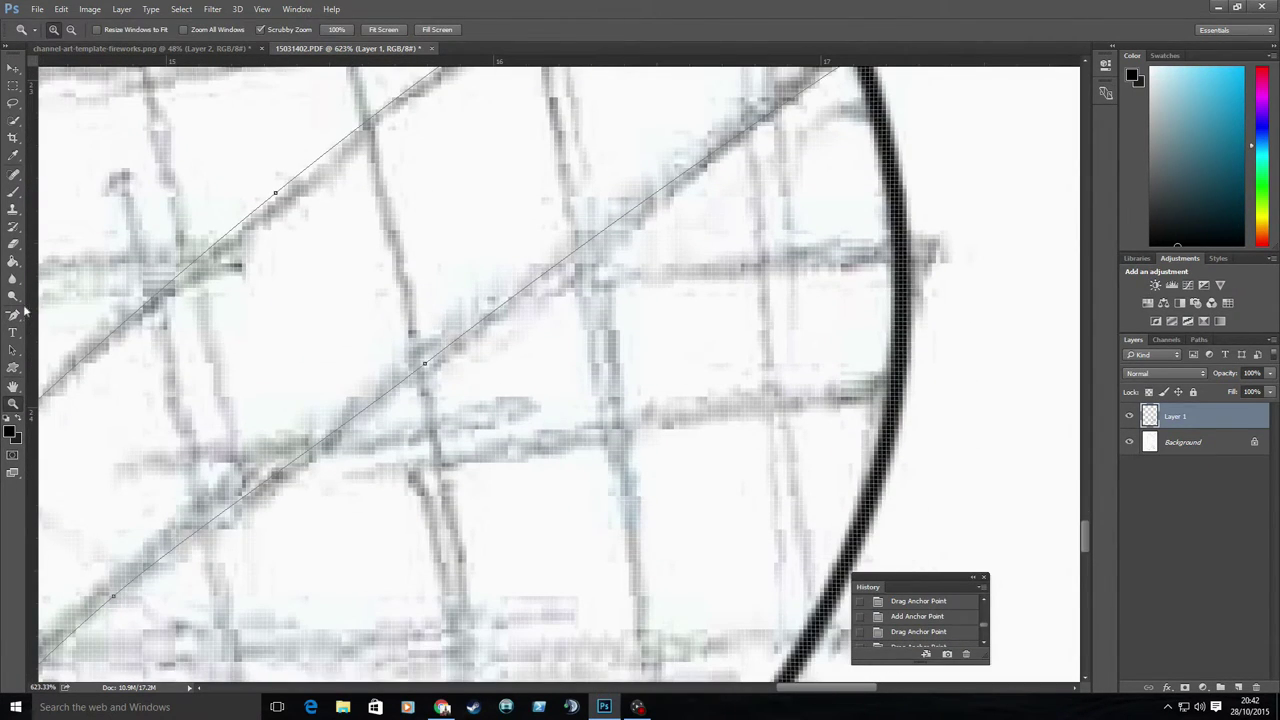
pyautogui.moveTo(428, 369); pyautogui.dragTo(567, 262)
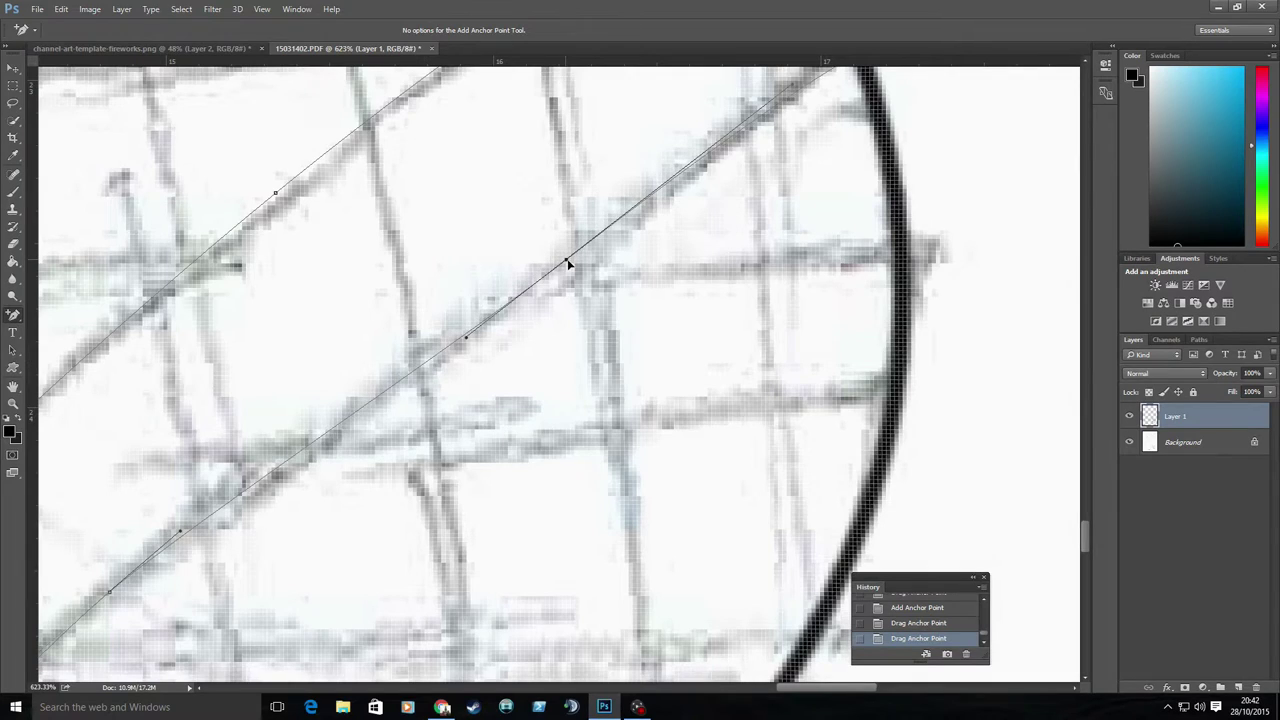
pyautogui.scroll(-2, 665, 228)
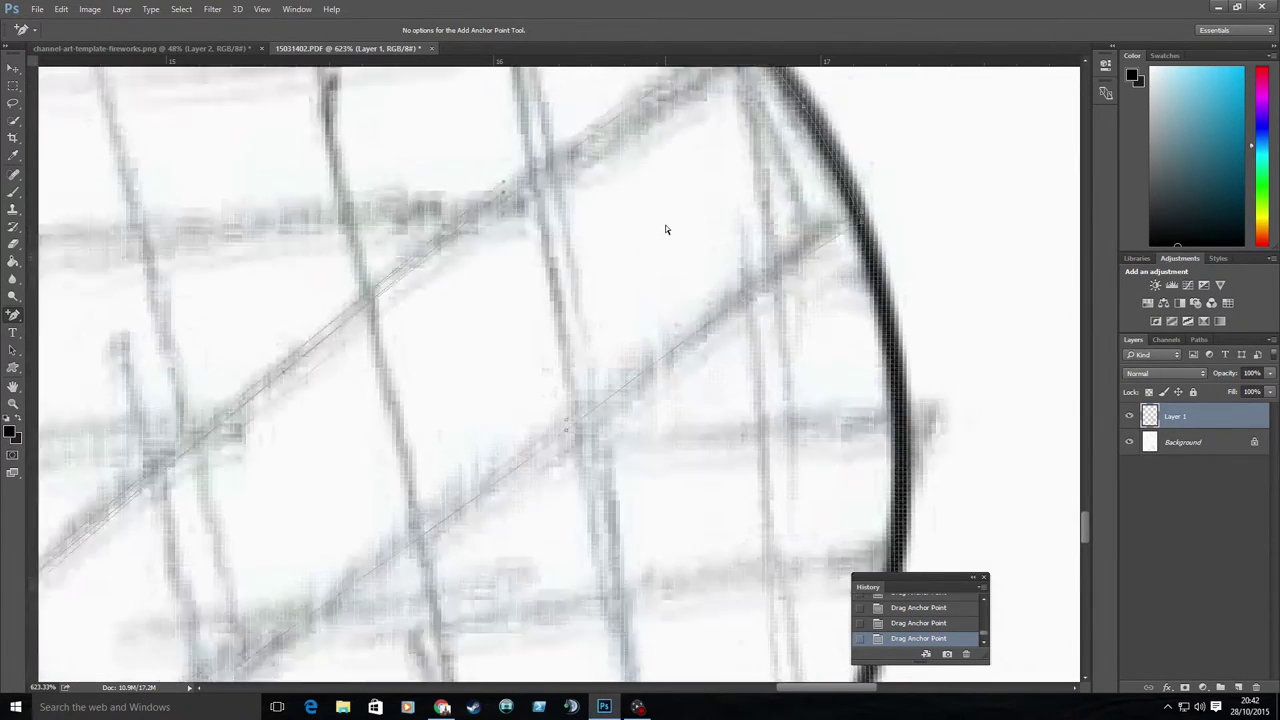
pyautogui.hscroll(-3, 800, 658)
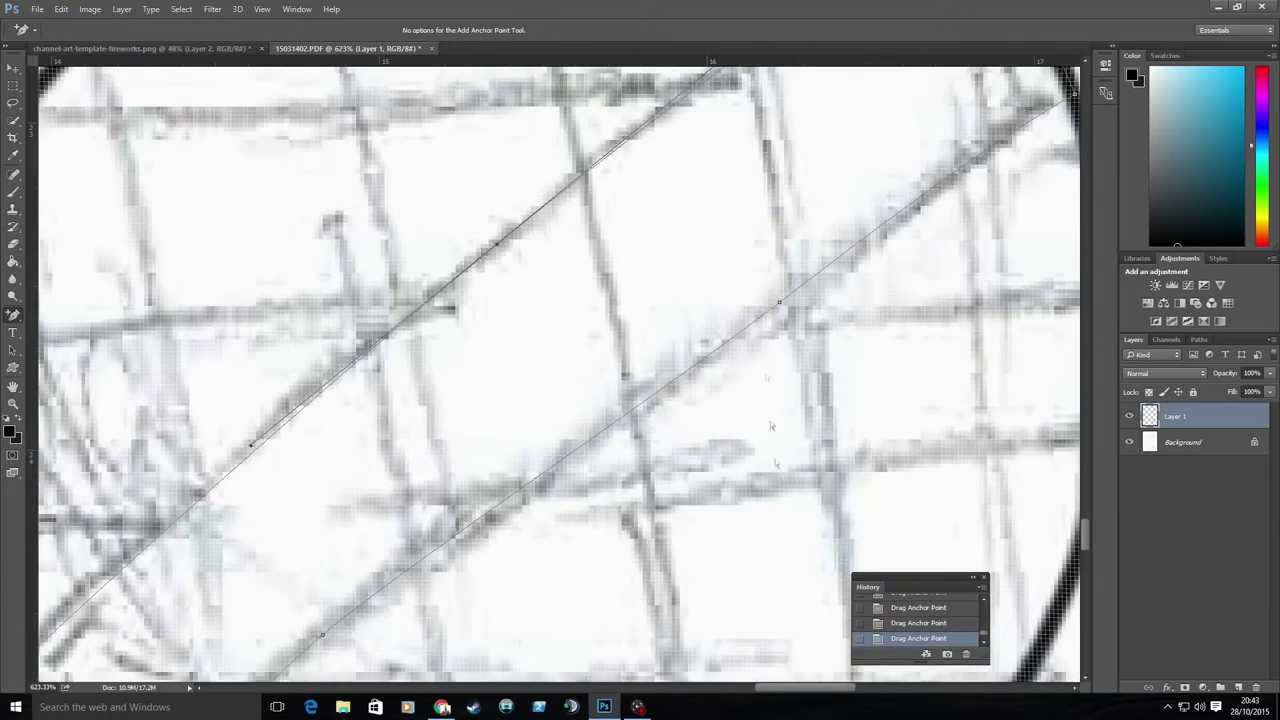
pyautogui.moveTo(779, 301); pyautogui.dragTo(1058, 212)
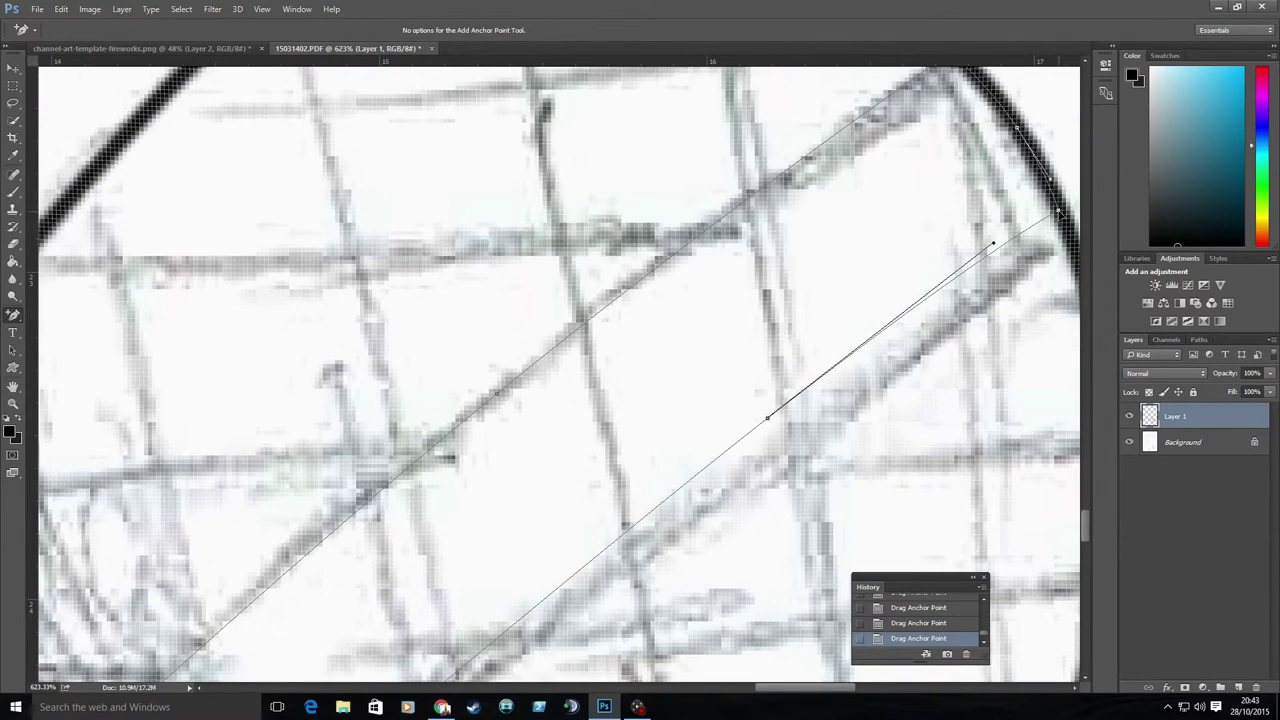
# Step: Stroke the reshaped stripe path with the brush and remove points from the used path
pyautogui.rightClick(800, 300)
pyautogui.click(805, 409)
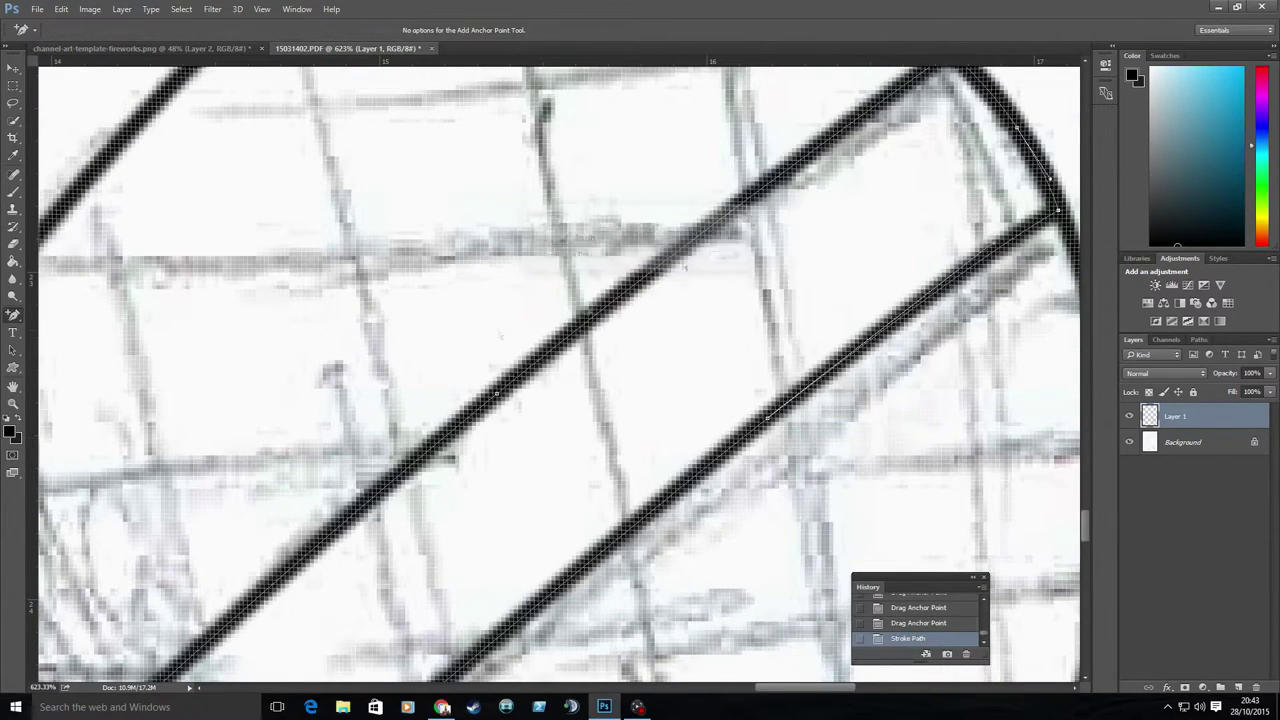
pyautogui.rightClick(13, 314)
pyautogui.click(70, 353)
pyautogui.click(993, 243)
pyautogui.scroll(-3, 560, 370)
pyautogui.click(770, 245)
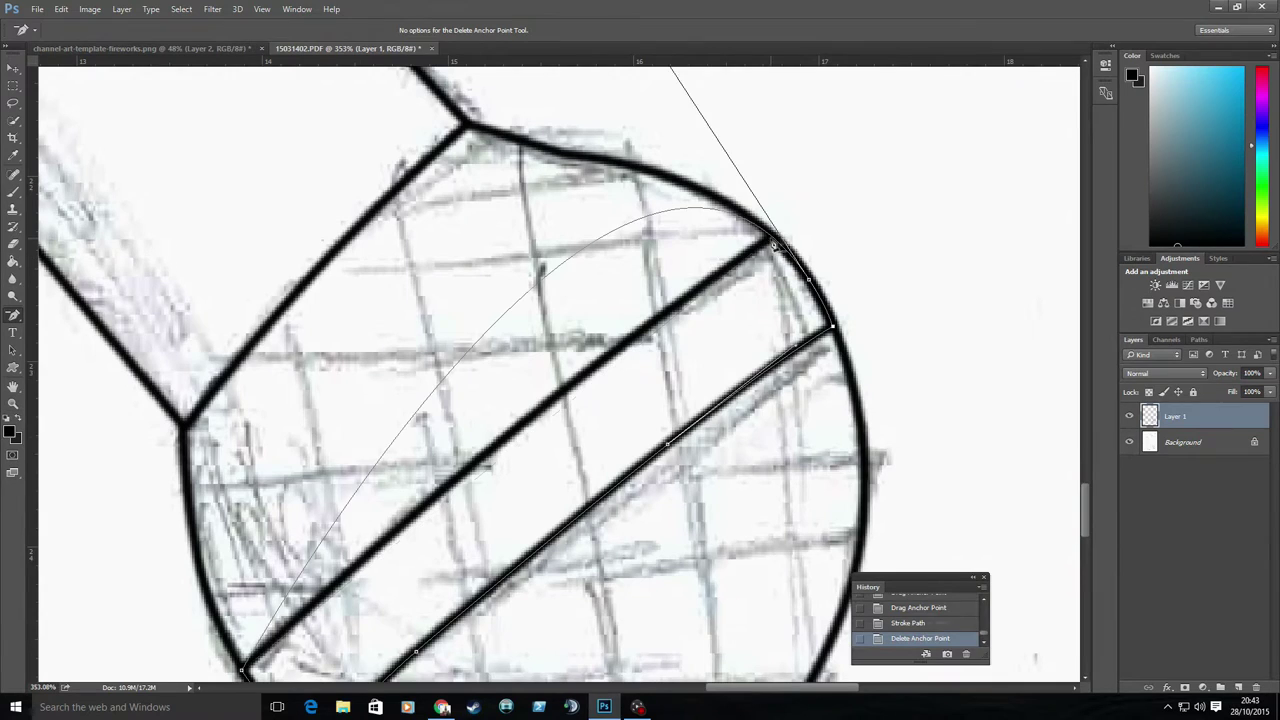
pyautogui.click(680, 322)
# Step: Clear away the leftover guide path points around the microphone head
pyautogui.click(416, 534)
pyautogui.click(316, 634)
pyautogui.click(270, 592)
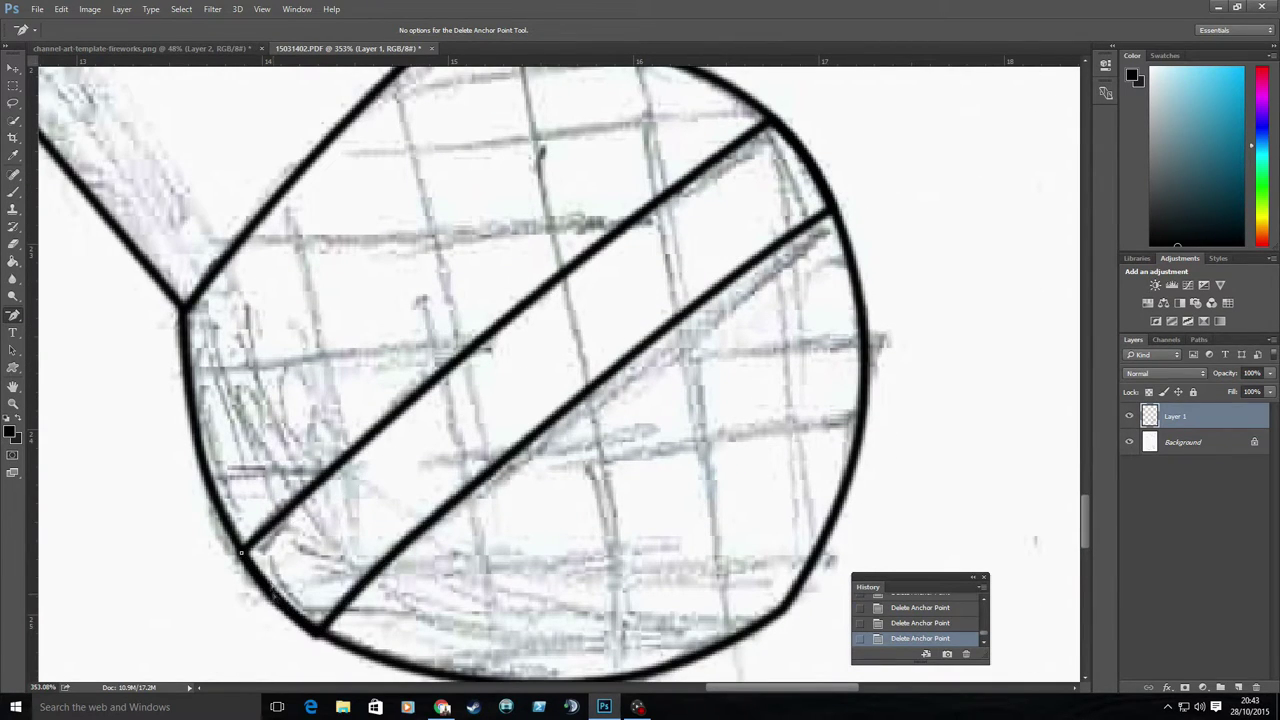
pyautogui.scroll(-5, 326, 315)
pyautogui.scroll(-3, 350, 340)
pyautogui.scroll(3, 350, 340)
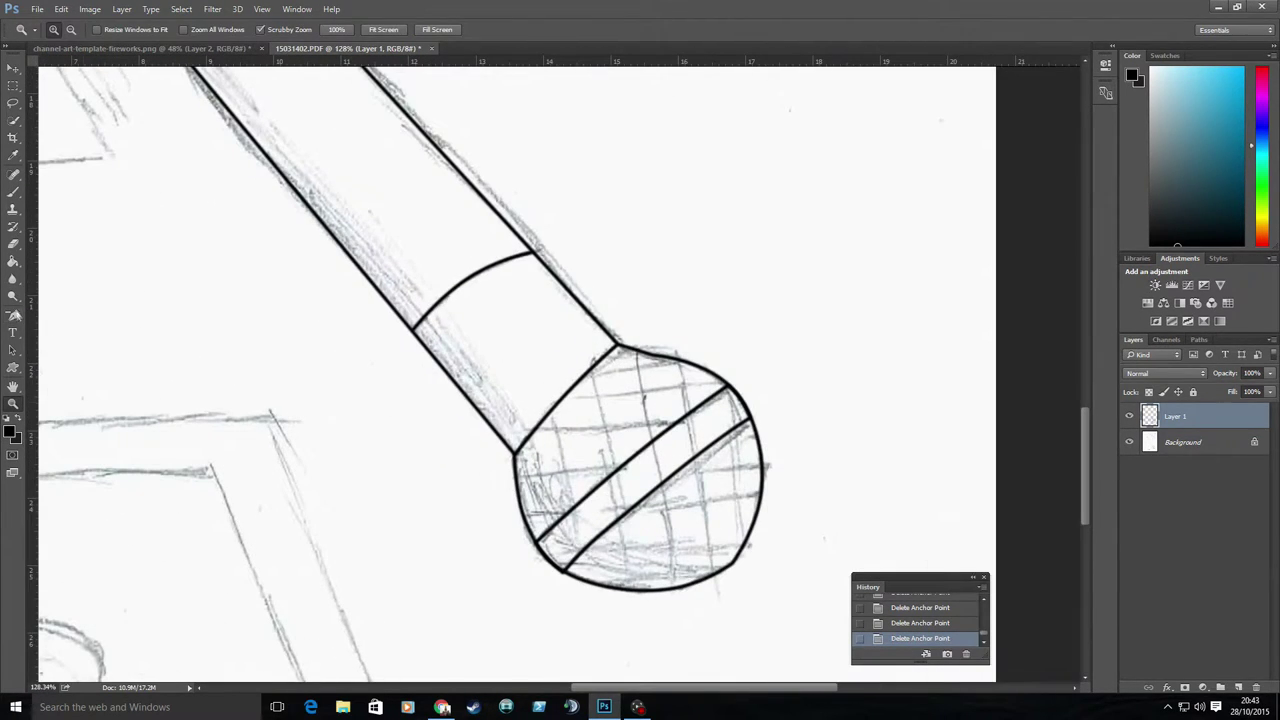
pyautogui.rightClick(13, 314)
# Step: Stroke a black line from inside the microphone ball to its edge with the brush
pyautogui.click(57, 313)
pyautogui.click(608, 588)
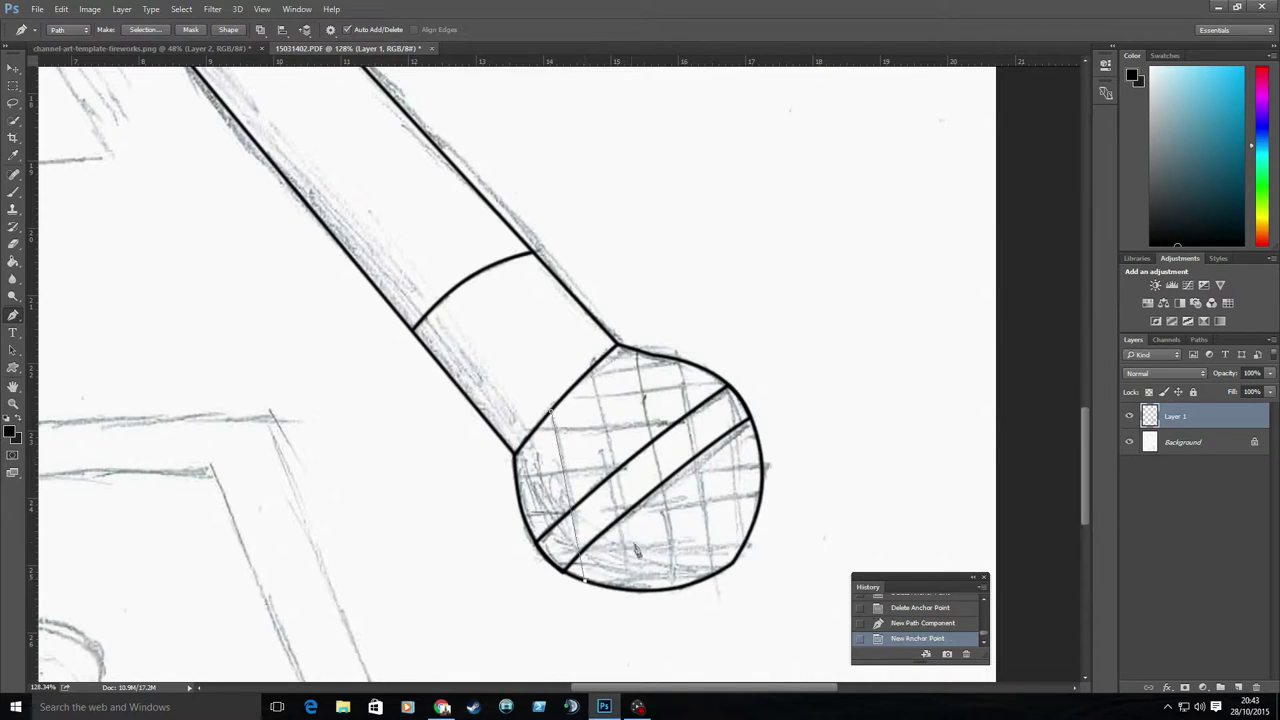
pyautogui.rightClick(578, 450)
pyautogui.click(591, 257)
pyautogui.press('Return')
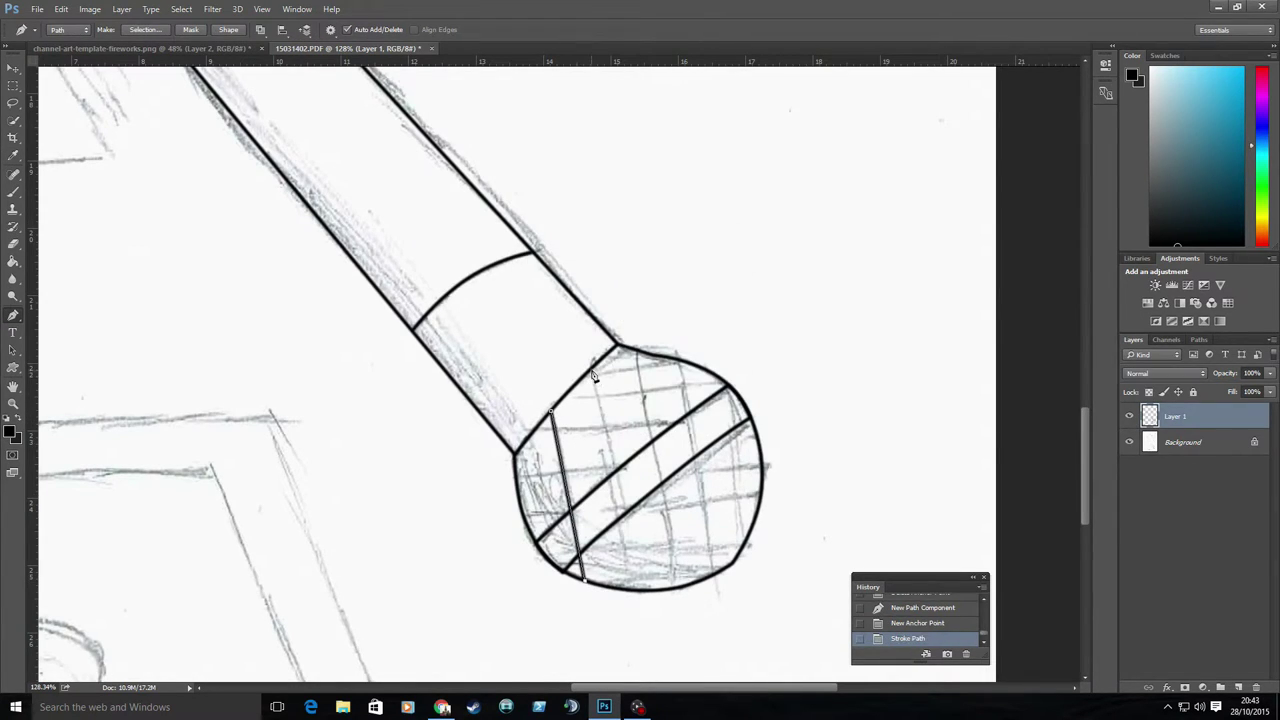
# Step: Stroke a second black hatch line across the ball and remove its work path
pyautogui.rightClick(13, 314)
pyautogui.click(62, 351)
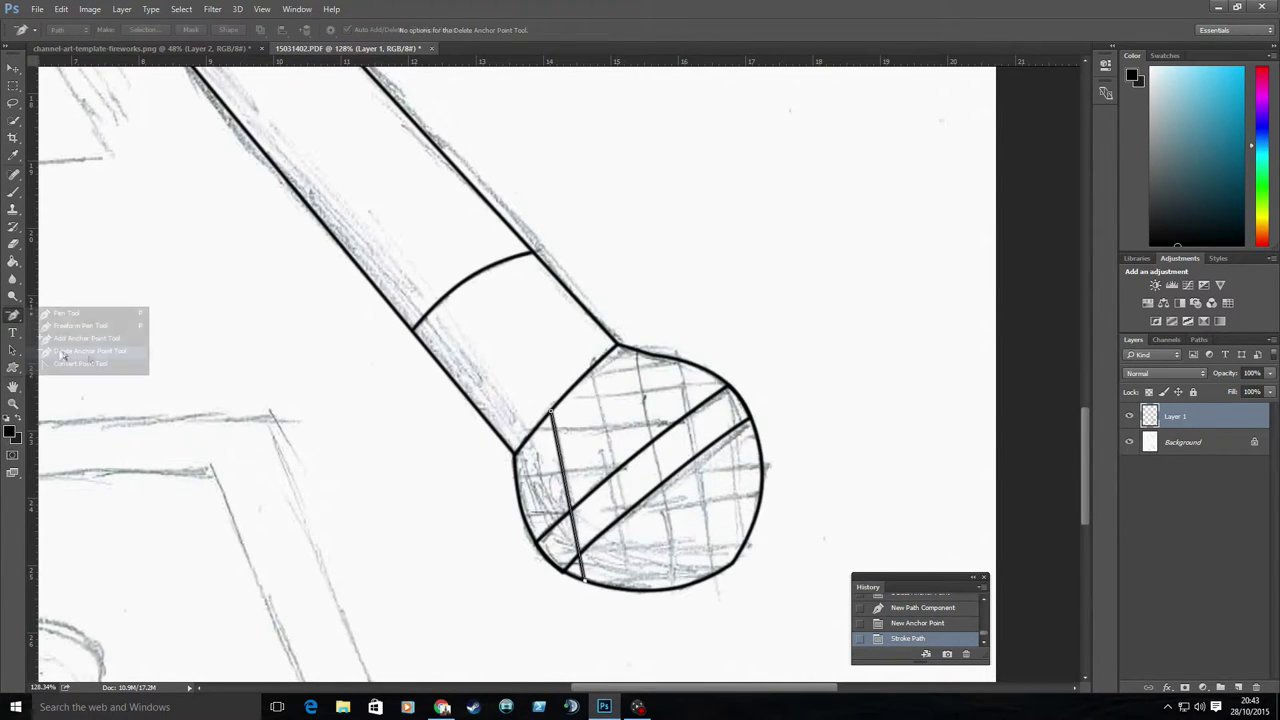
pyautogui.rightClick(674, 590)
pyautogui.click(715, 318)
pyautogui.press('Return')
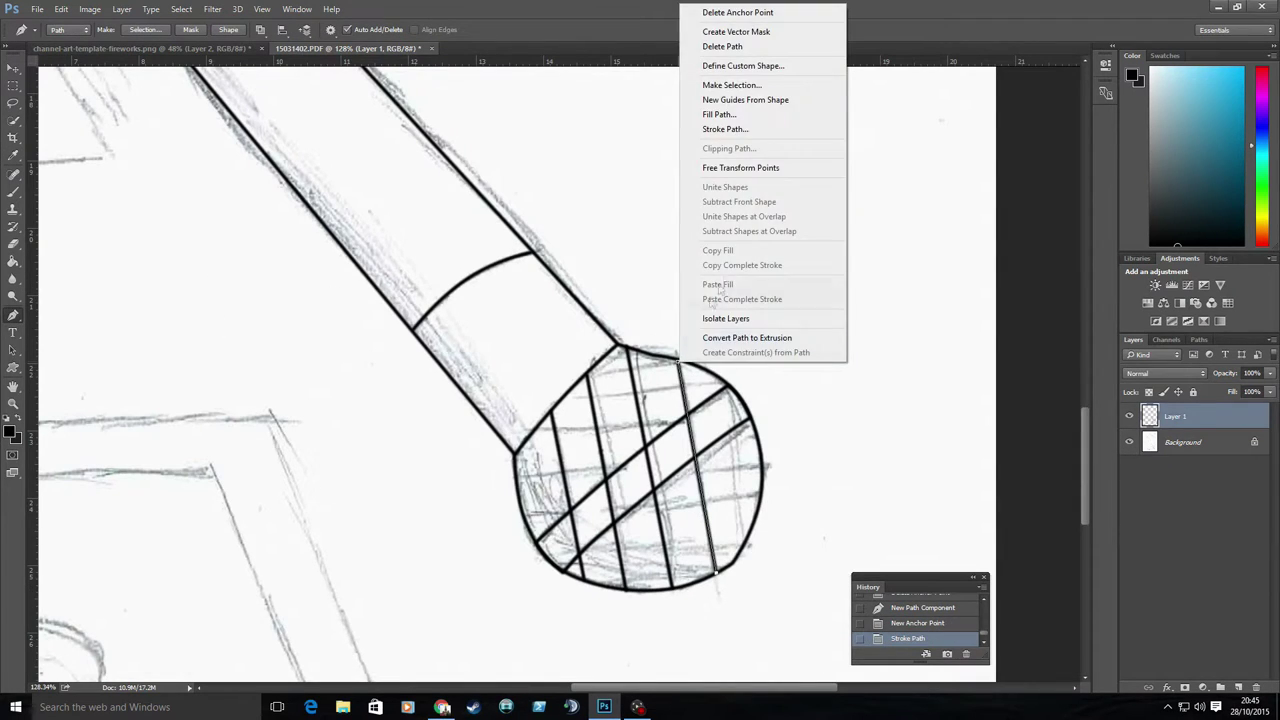
pyautogui.rightClick(684, 368)
pyautogui.press('Escape')
pyautogui.click(718, 576)
# Step: Draw another line across the ball, correct its end point, and stroke it black
pyautogui.press('p')
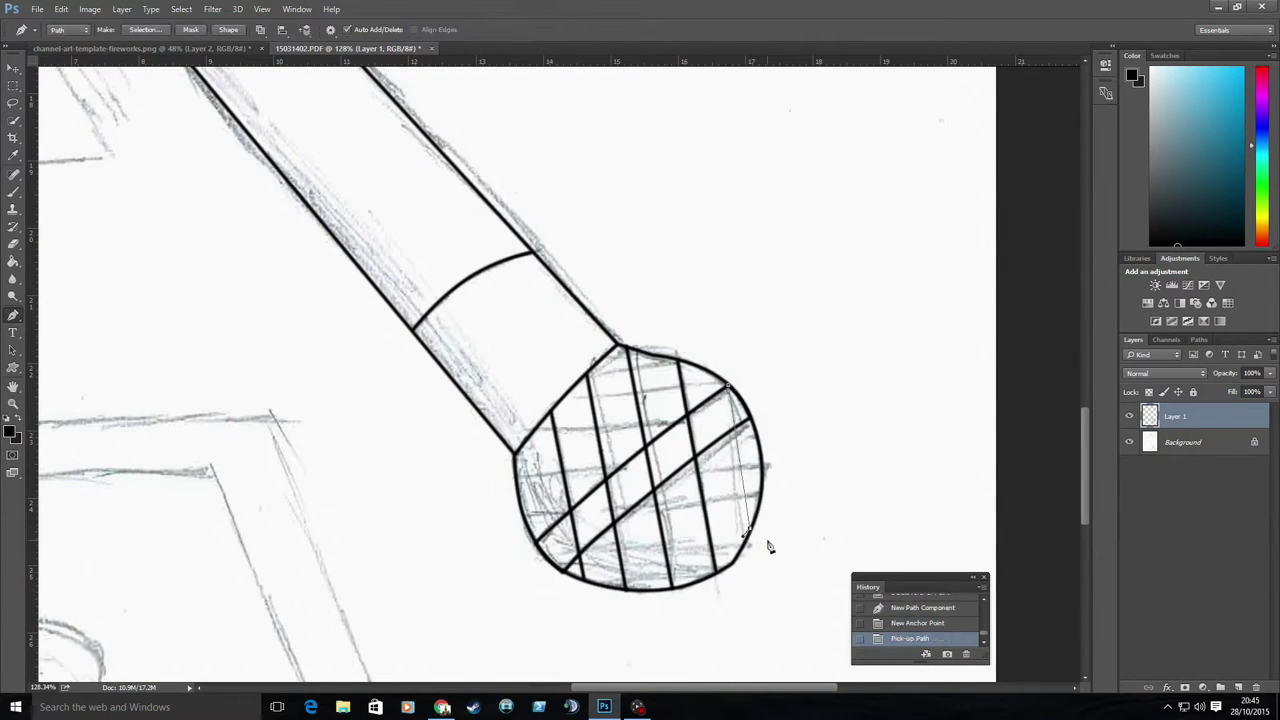
pyautogui.click(727, 386)
pyautogui.click(750, 545)
pyautogui.hotkey('ctrl', 'z')
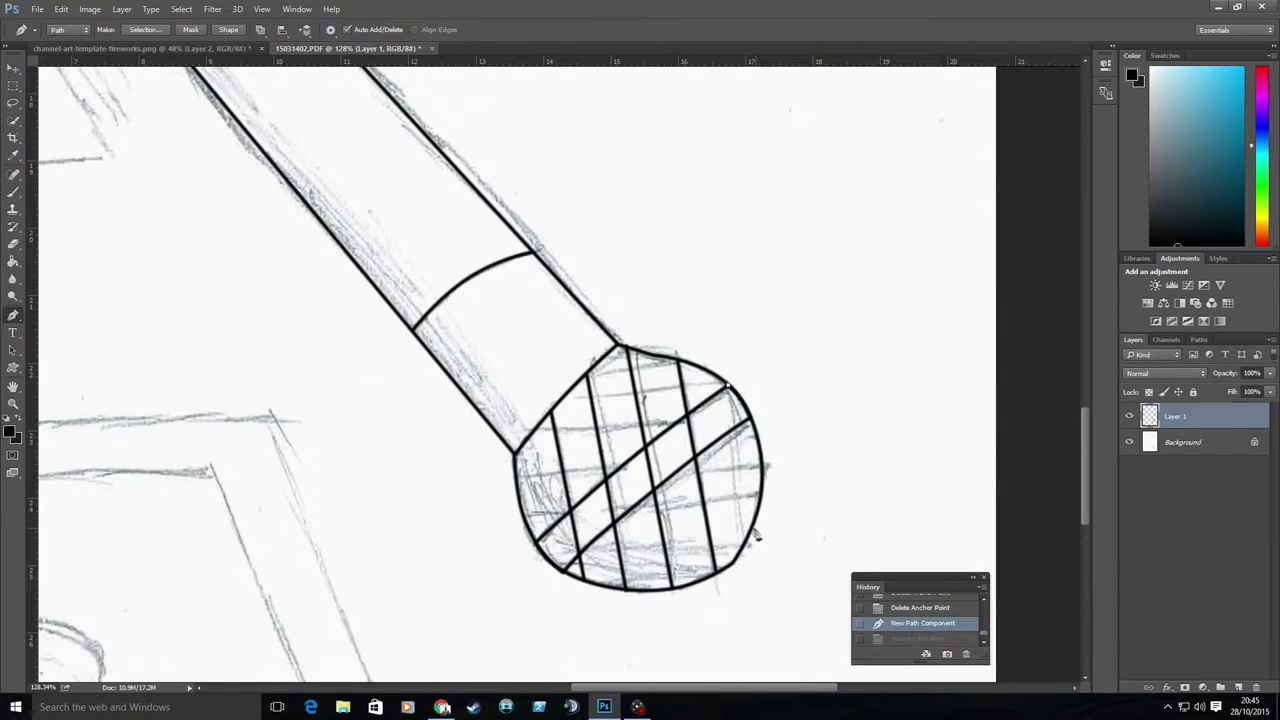
pyautogui.click(750, 528)
pyautogui.rightClick(750, 528)
pyautogui.click(790, 251)
pyautogui.keyDown('alt'); pyautogui.click(750, 528); pyautogui.keyUp('alt')
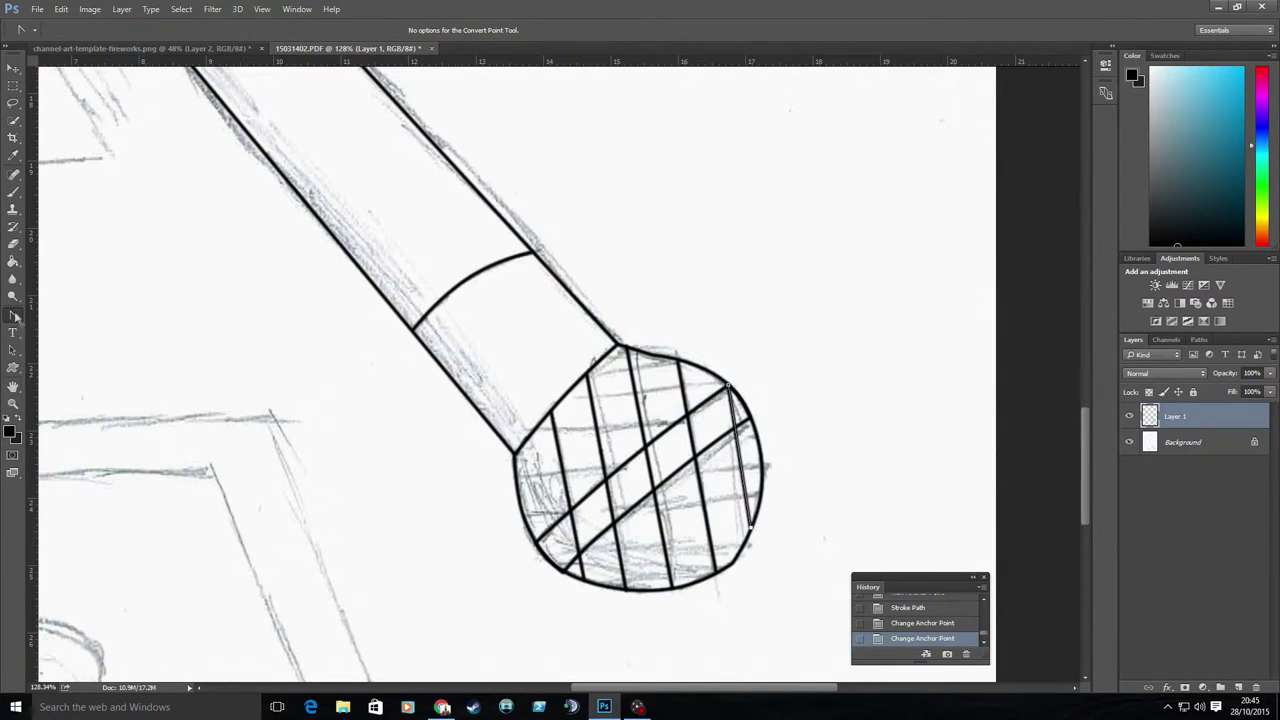
# Step: Add an anchor for a new line, then step back one History state to drop the extra segment
pyautogui.click(13, 316)
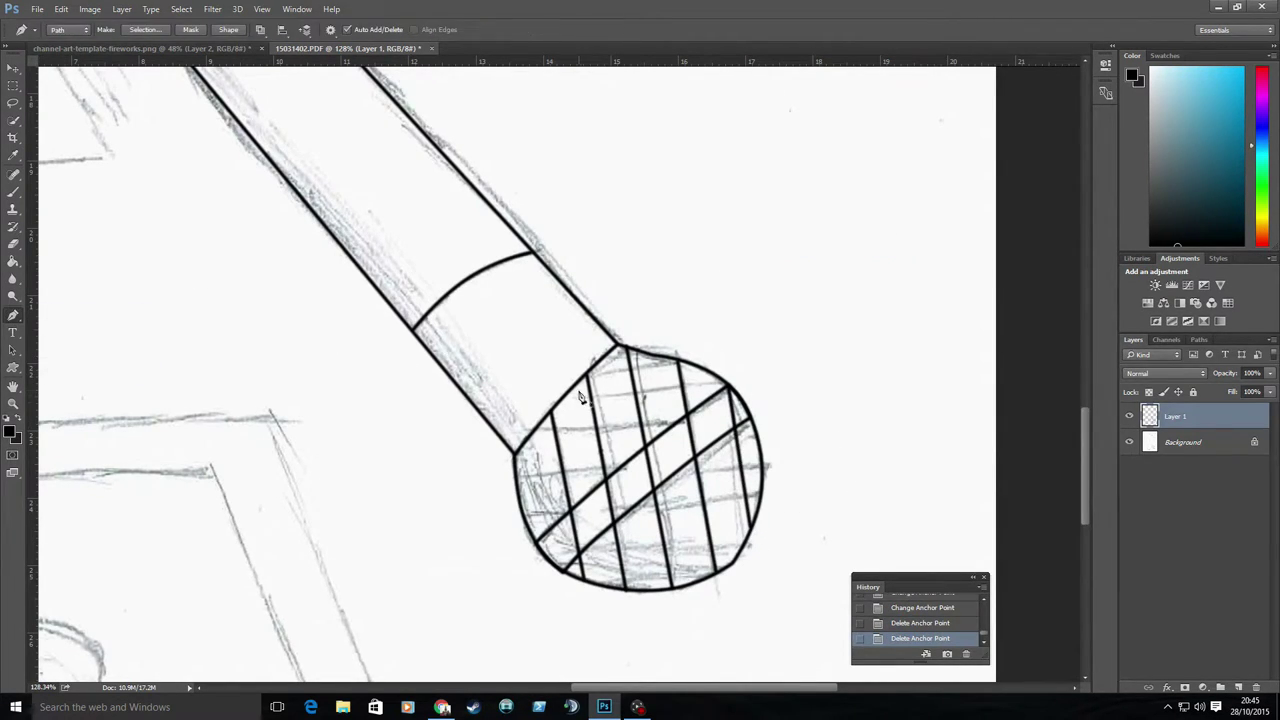
pyautogui.moveTo(13, 316); pyautogui.dragTo(60, 313)
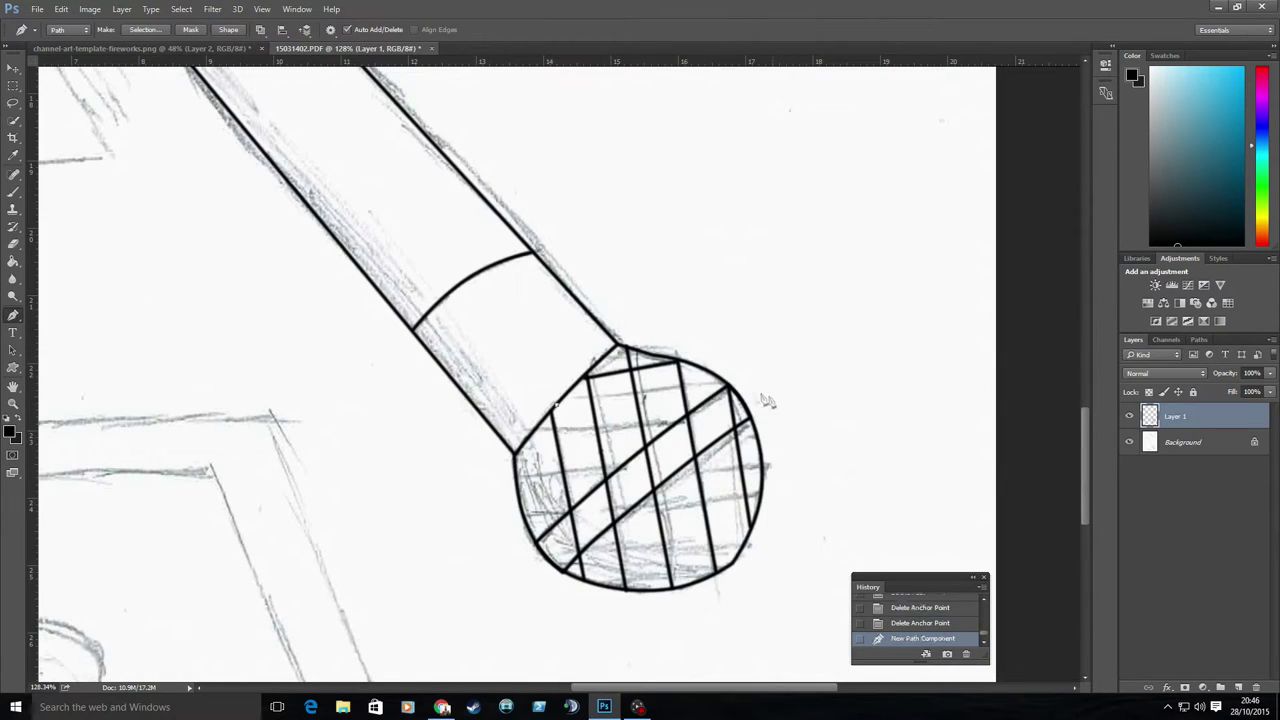
pyautogui.click(729, 388)
pyautogui.click(930, 622)
# Step: Stroke two black hatch lines on the ball and delete the leftover work path
pyautogui.rightClick(692, 400)
pyautogui.click(760, 190)
pyautogui.press('Return')
pyautogui.rightClick(730, 426)
pyautogui.click(800, 215)
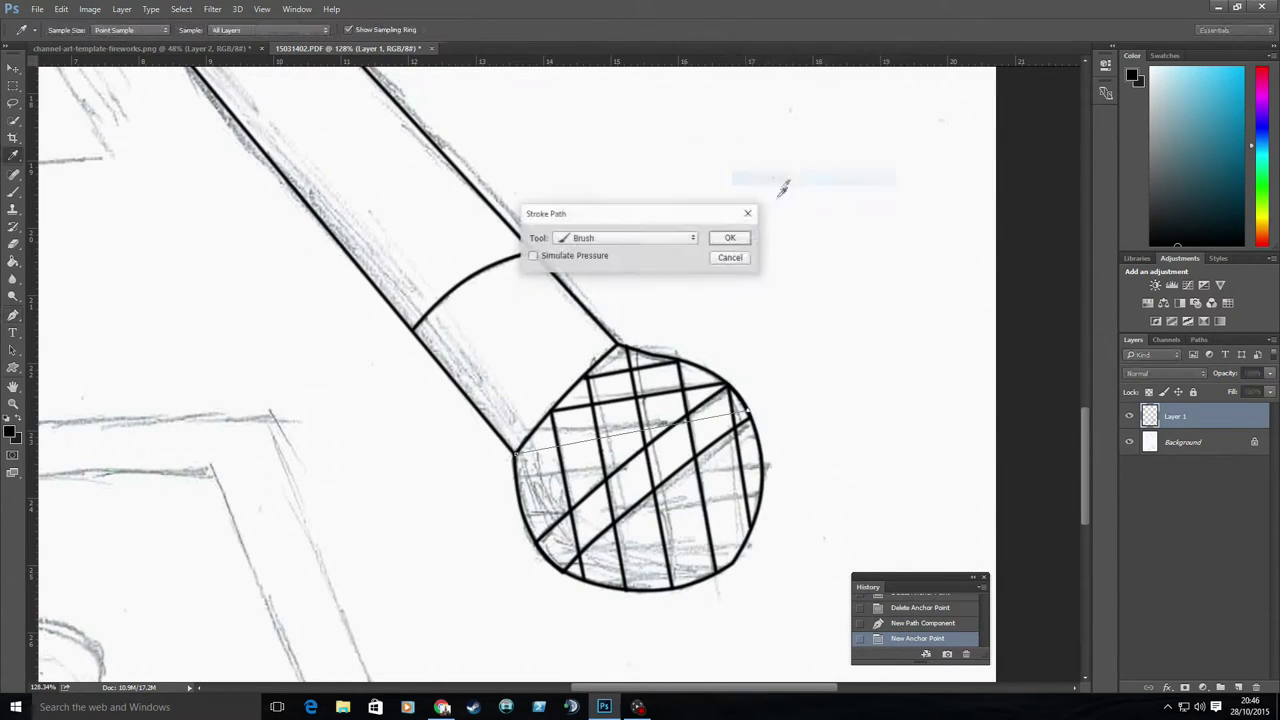
pyautogui.press('Return')
pyautogui.click(47, 351)
pyautogui.click(750, 413)
# Step: Draw a horizontal line across the ball, stroke it black, and remove its path
pyautogui.click(18, 314)
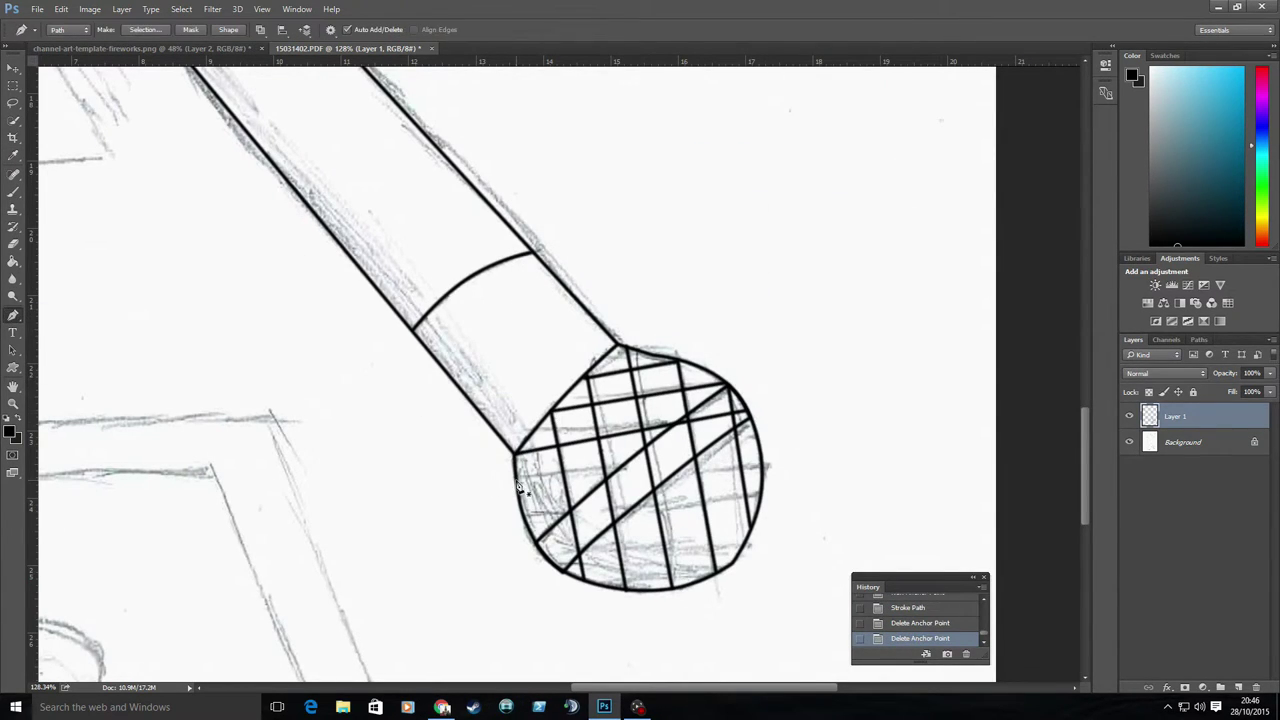
pyautogui.click(760, 456)
pyautogui.rightClick(716, 458)
pyautogui.click(770, 207)
pyautogui.press('Return')
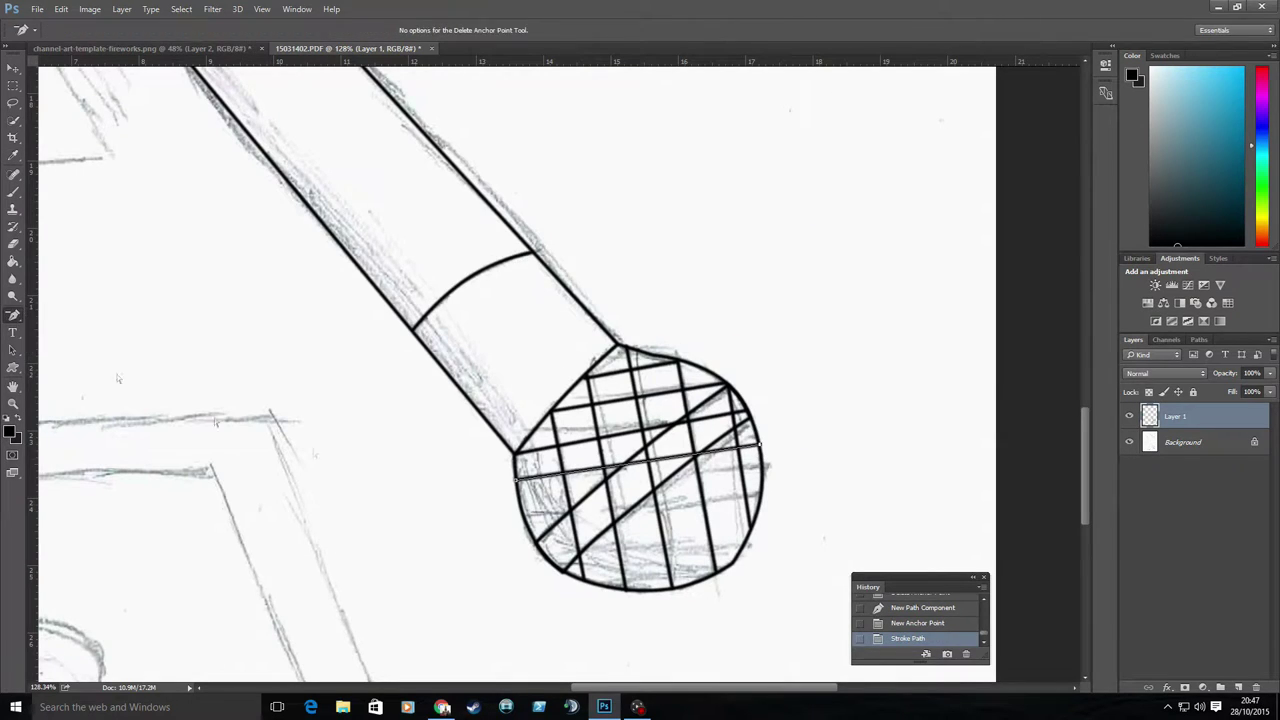
pyautogui.click(762, 458)
# Step: Add the next horizontal black hatch line across the ball and delete its work path
pyautogui.rightClick(13, 314)
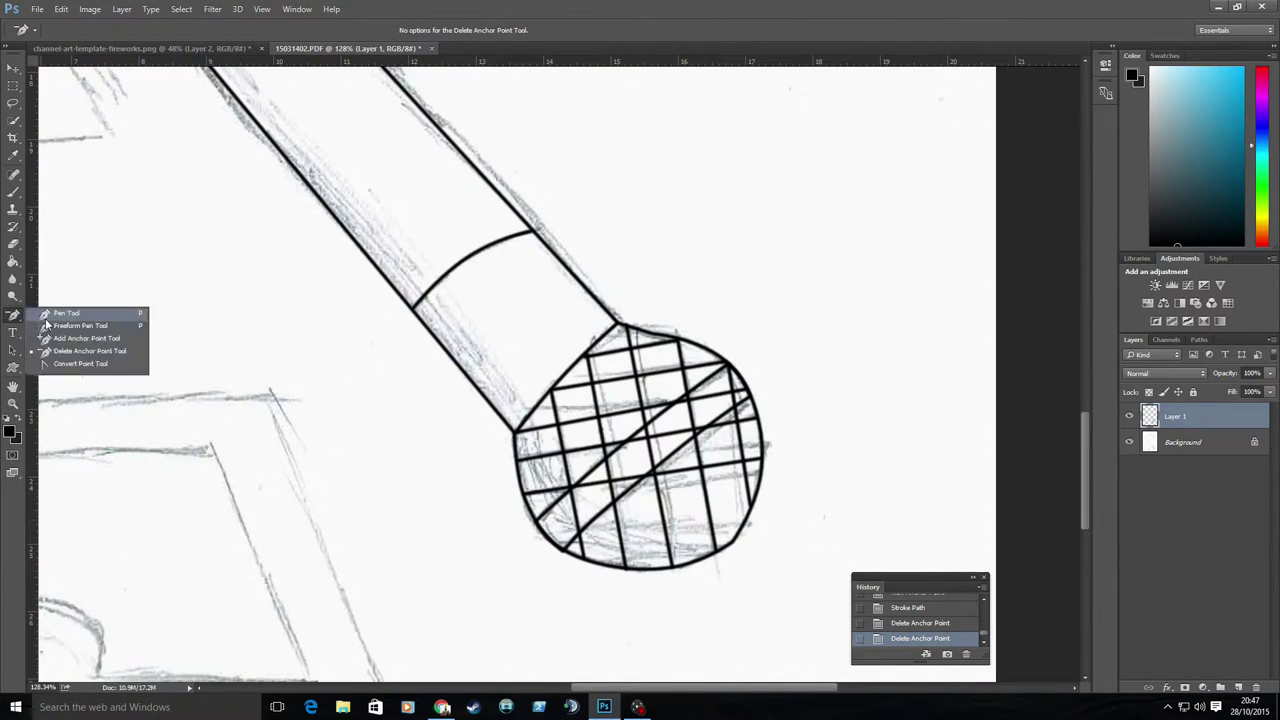
pyautogui.click(70, 313)
pyautogui.click(760, 518)
pyautogui.rightClick(714, 500)
pyautogui.click(770, 249)
pyautogui.press('Return')
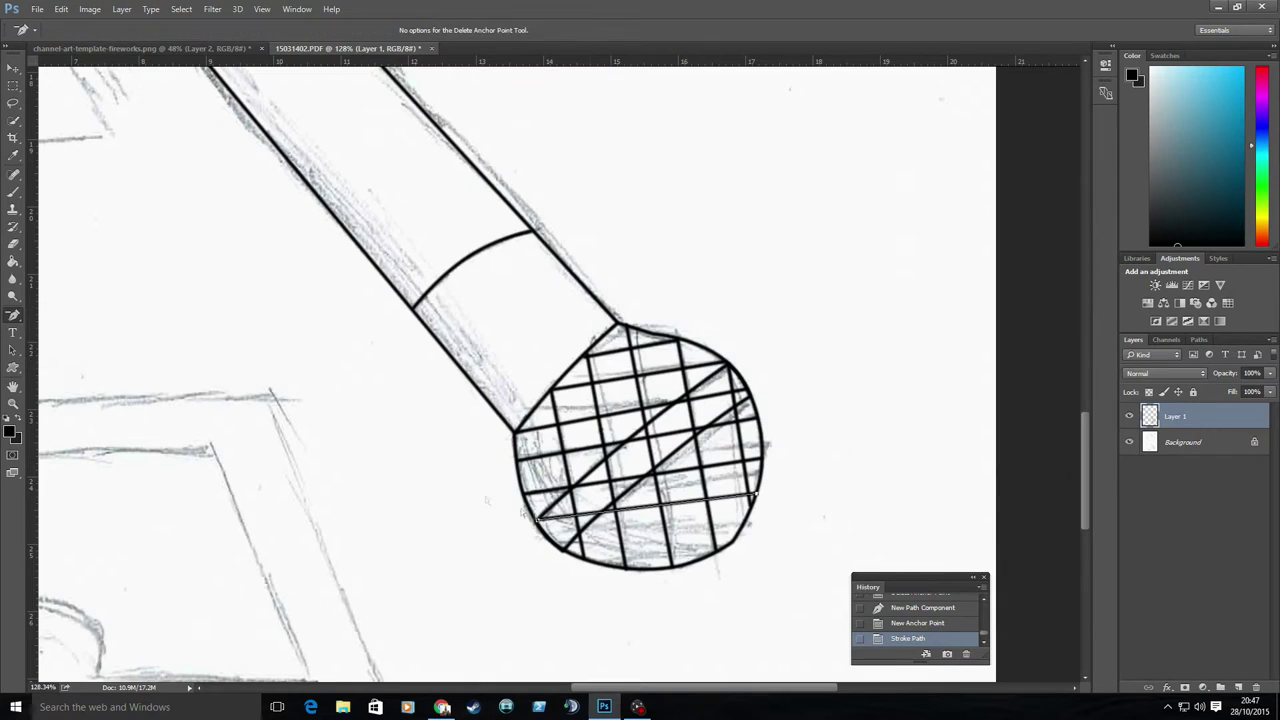
pyautogui.click(757, 493)
pyautogui.click(537, 518)
# Step: Stroke a horizontal line near the ball's lower edge, delete its path, and zoom out
pyautogui.click(743, 527)
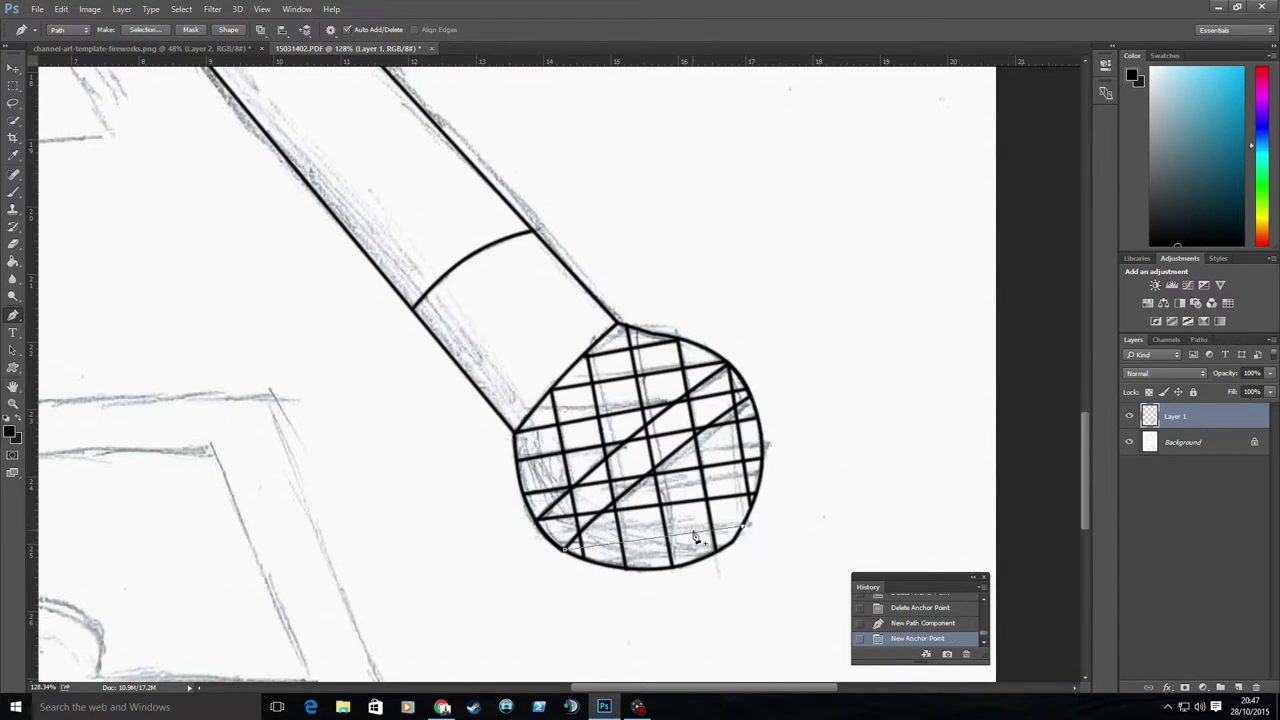
pyautogui.rightClick(744, 530)
pyautogui.click(800, 285)
pyautogui.press('Return')
pyautogui.rightClick(13, 314)
pyautogui.click(70, 355)
pyautogui.click(745, 529)
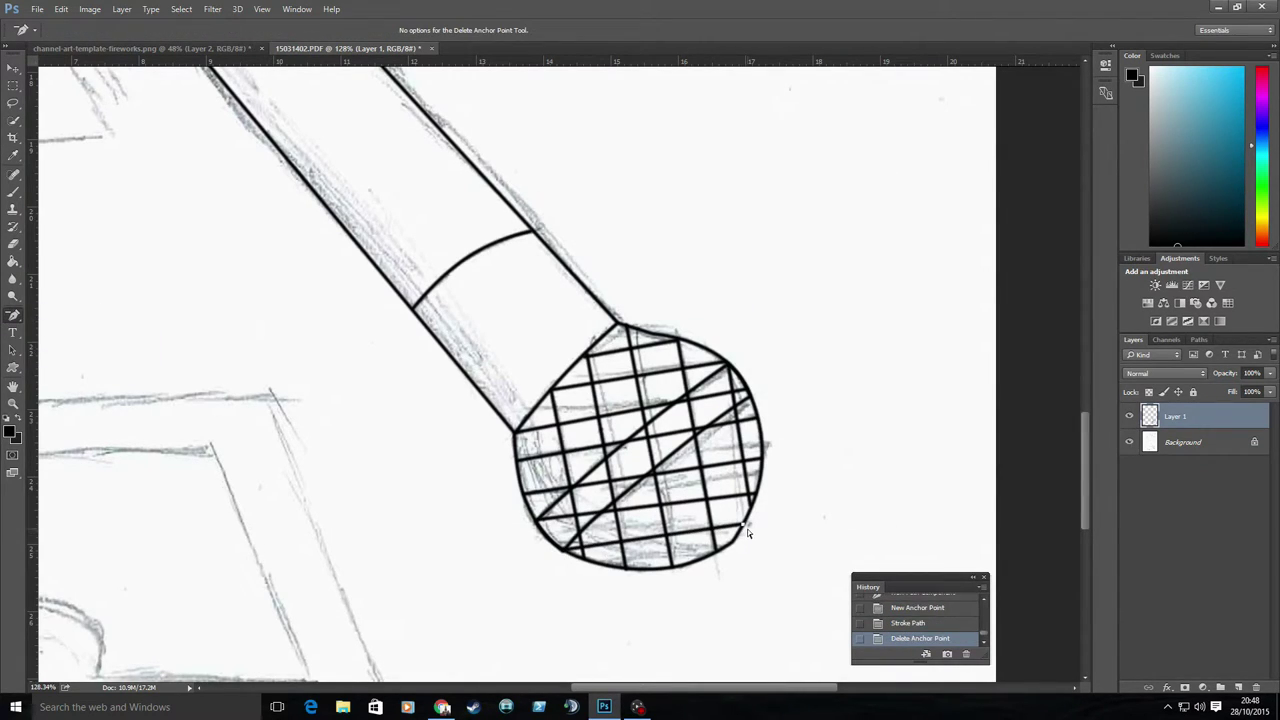
pyautogui.hotkey('ctrl', '0')
# Step: Duplicate the traced microphone layer into channel-art-template-fireworks.png
pyautogui.press('v')
pyautogui.rightClick(1176, 416)
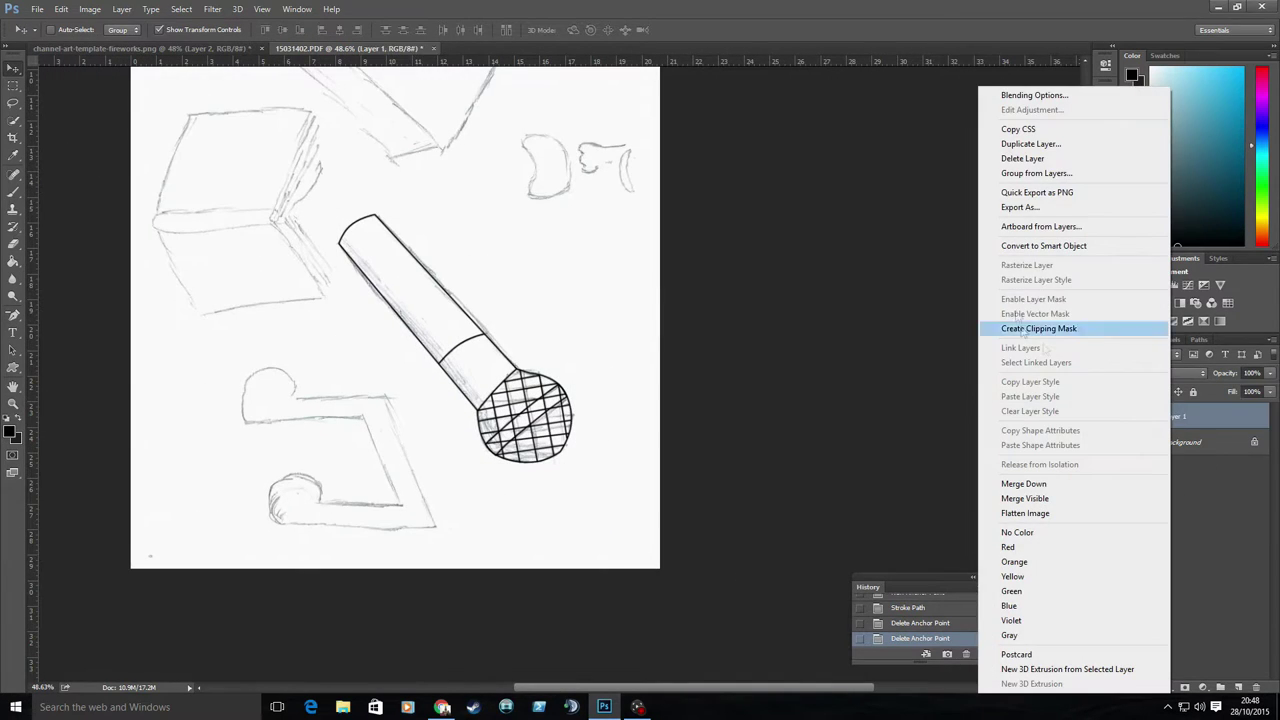
pyautogui.click(1047, 143)
pyautogui.click(640, 263)
pyautogui.click(757, 218)
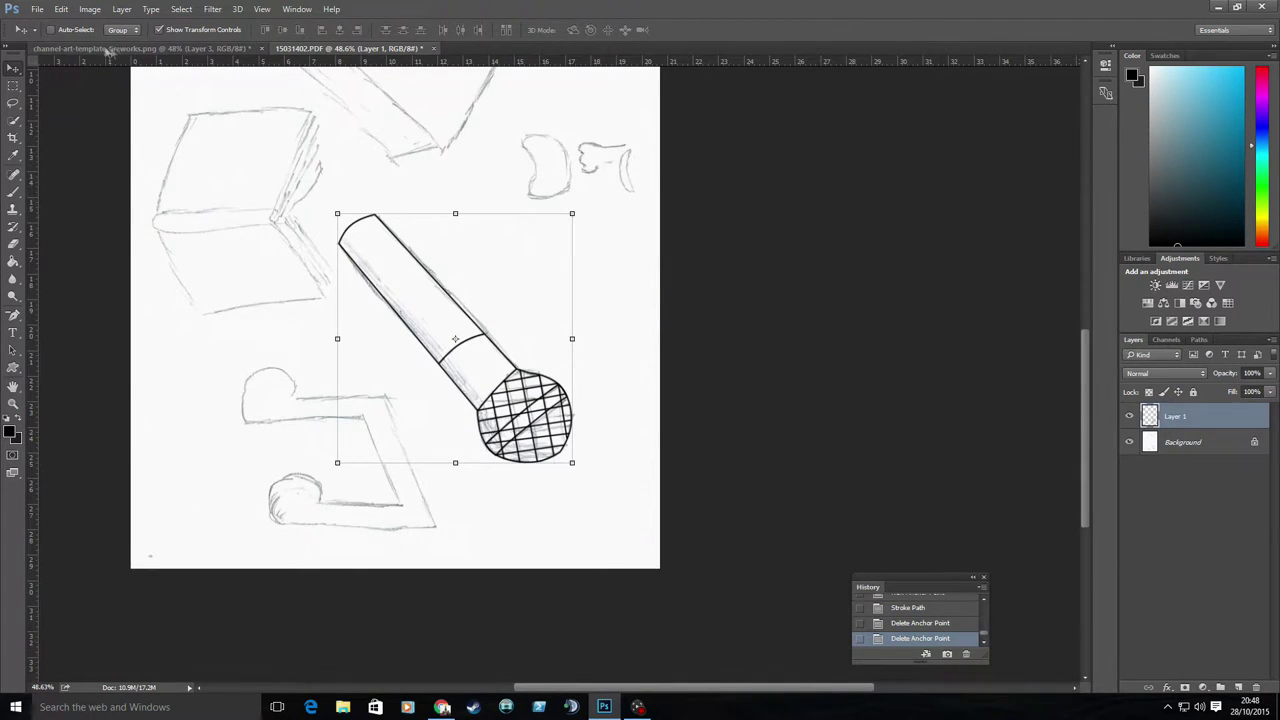
pyautogui.hotkey('ctrl', 'Tab')
# Step: Move the copied microphone on Layer 3 up onto the banner
pyautogui.click(1180, 410)
pyautogui.moveTo(511, 494); pyautogui.dragTo(414, 383)
pyautogui.scroll(-5, 588, 323)
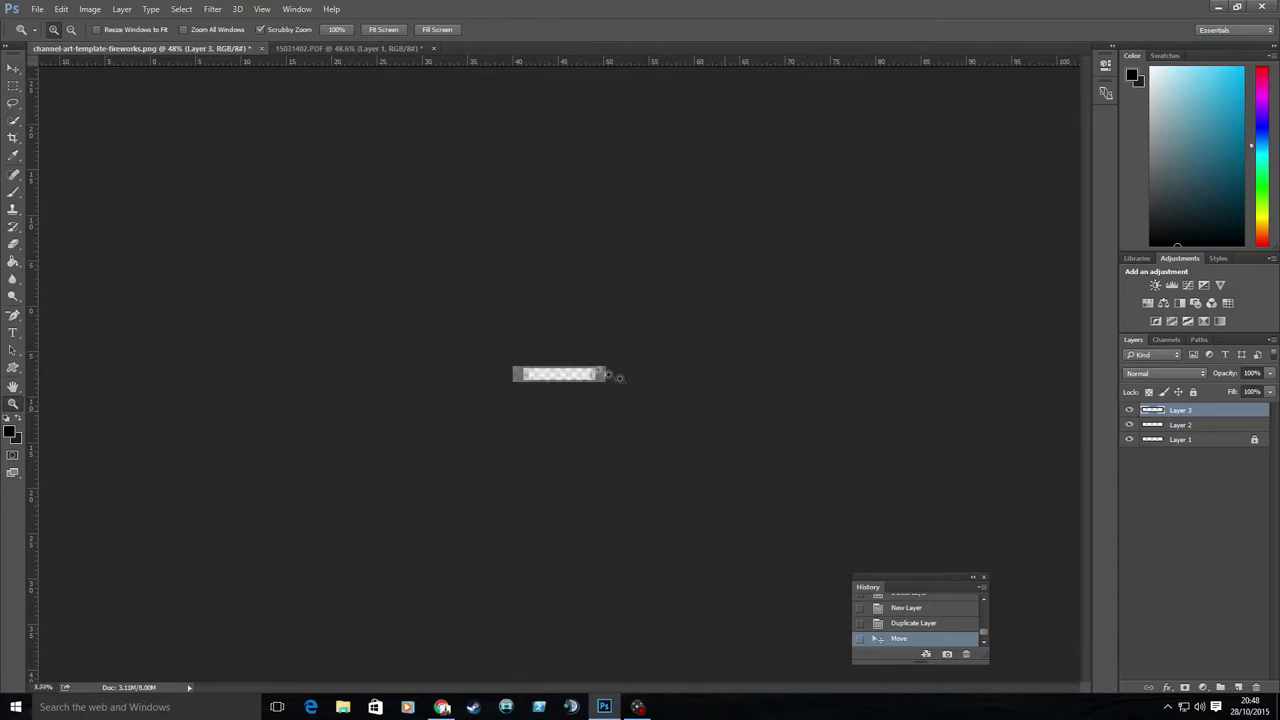
pyautogui.moveTo(479, 570); pyautogui.dragTo(588, 323)
pyautogui.scroll(5, 590, 335)
pyautogui.scroll(-4, 620, 355)
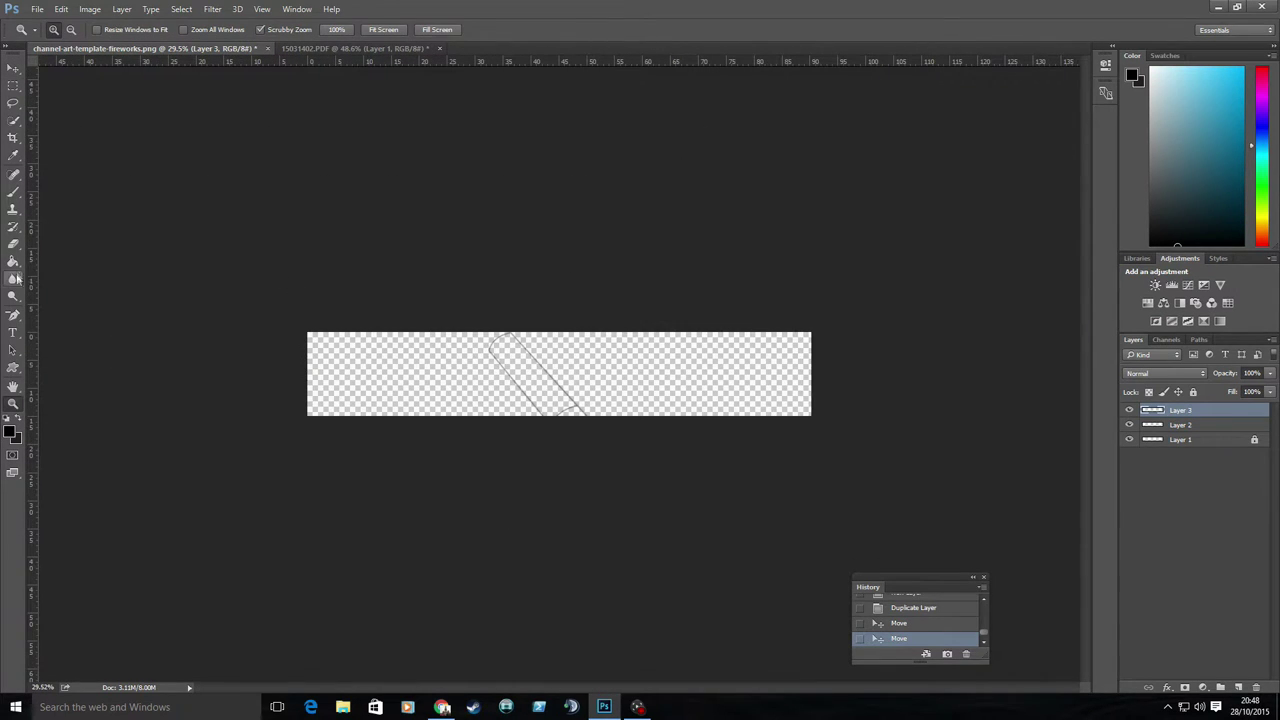
# Step: Rotate and shrink the microphone to fit the banner, then nudge it slightly left
pyautogui.moveTo(638, 357)
pyautogui.mouseDown()
pyautogui.moveTo(580, 470)
pyautogui.moveTo(437, 368)
pyautogui.mouseUp()
pyautogui.press('z')
pyautogui.press('Return')
pyautogui.hotkey('ctrl', '0')
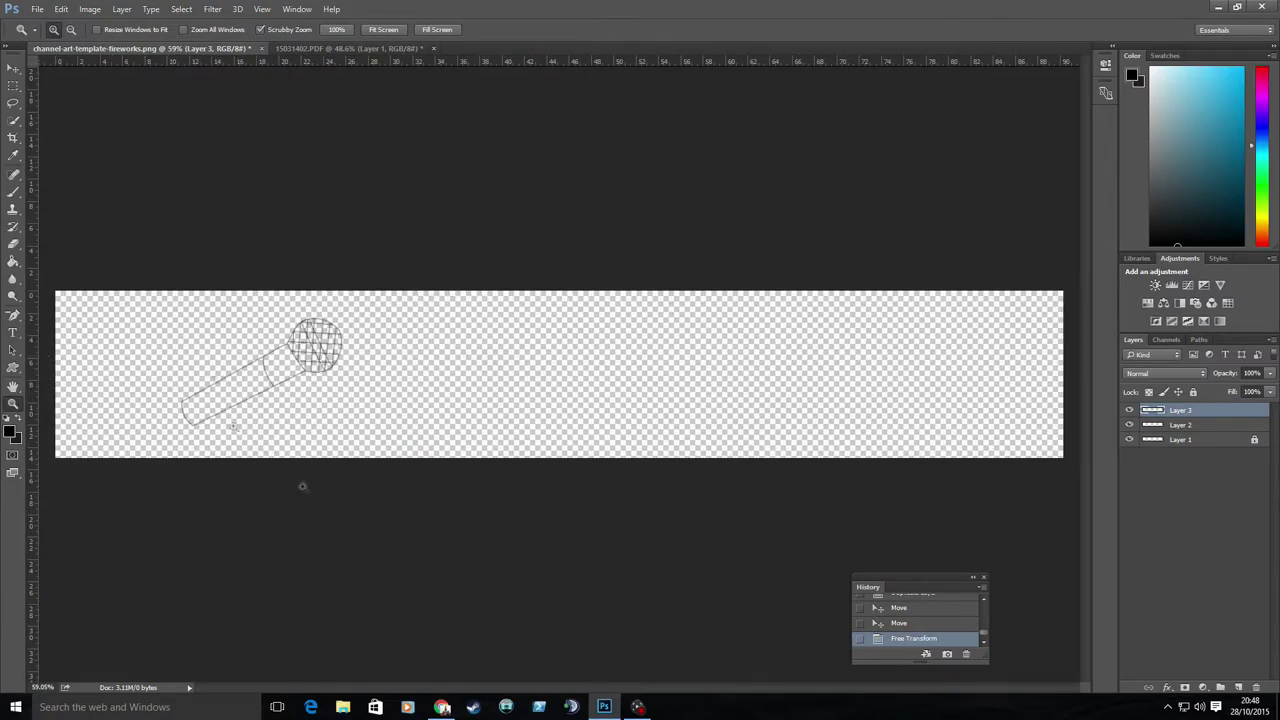
pyautogui.moveTo(253, 423)
pyautogui.mouseDown()
pyautogui.moveTo(408, 371)
pyautogui.moveTo(329, 289)
pyautogui.moveTo(377, 366)
pyautogui.moveTo(323, 285)
pyautogui.mouseUp()
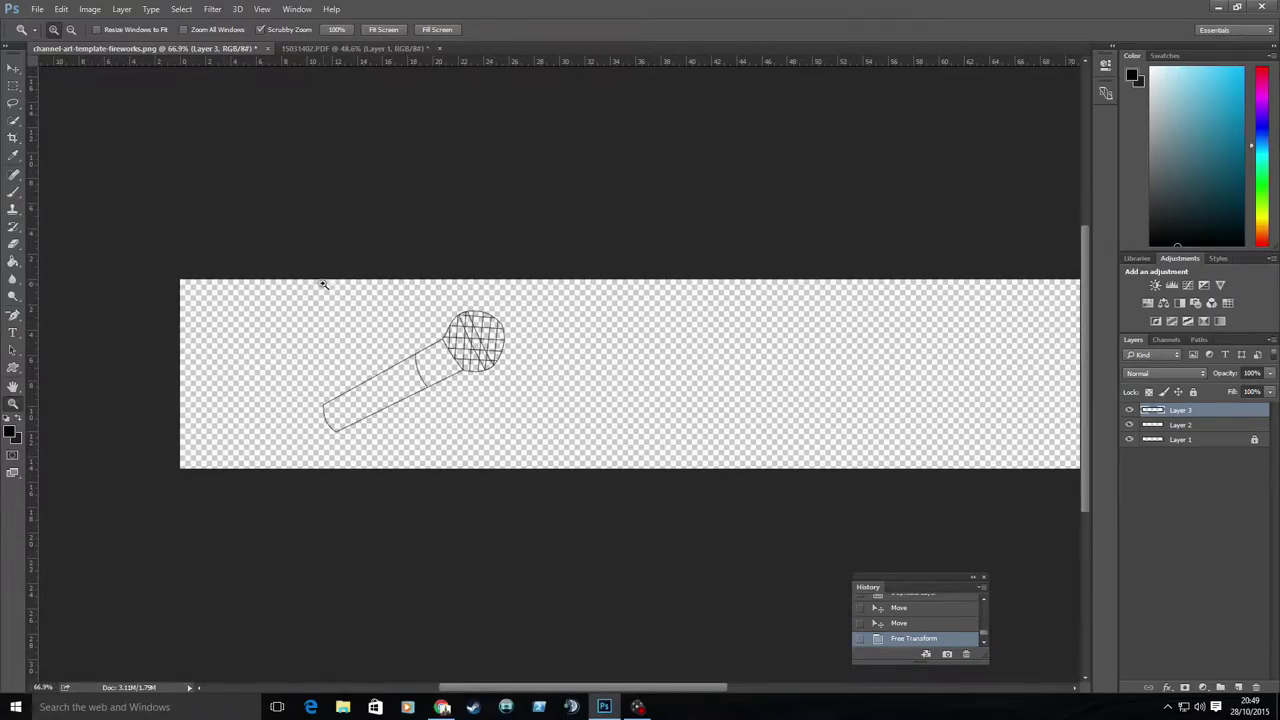
pyautogui.click(13, 68)
pyautogui.moveTo(400, 402); pyautogui.dragTo(351, 404)
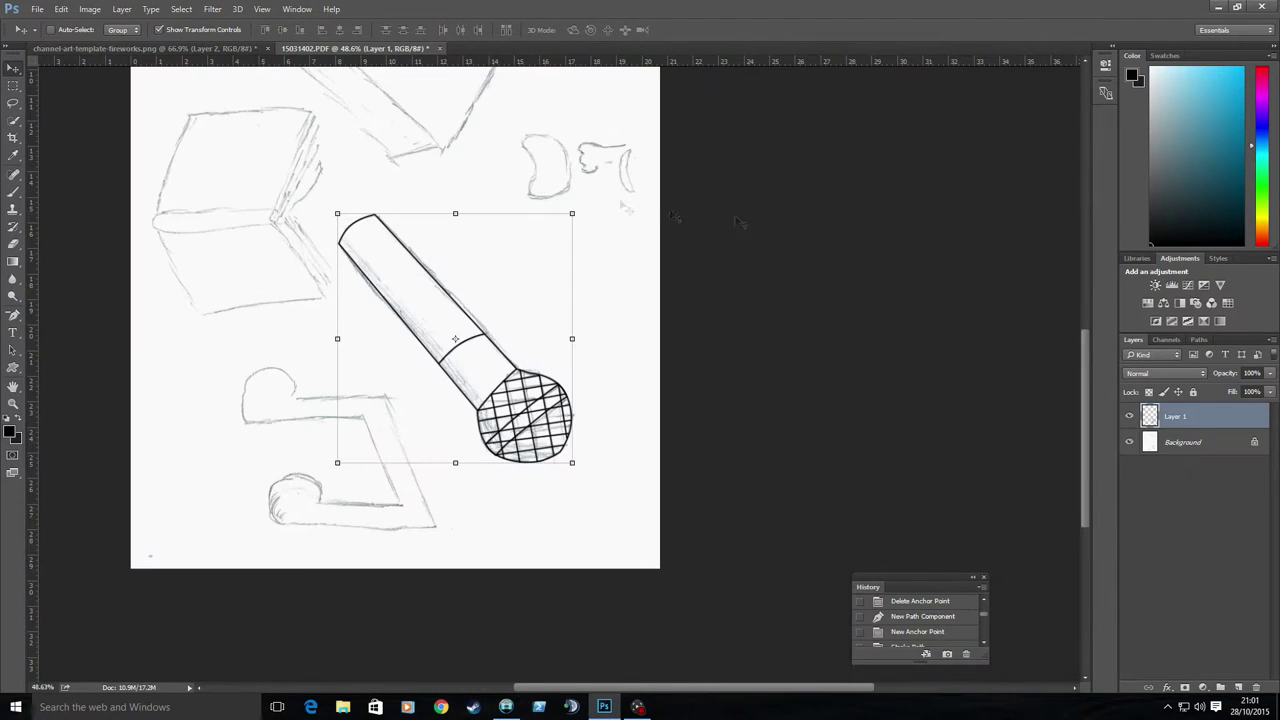
# Step: Duplicate the traced layer to the banner again, replacing the earlier microphone copy
pyautogui.rightClick(1196, 428)
pyautogui.click(1040, 143)
pyautogui.click(756, 218)
pyautogui.hotkey('ctrl', 'Tab')
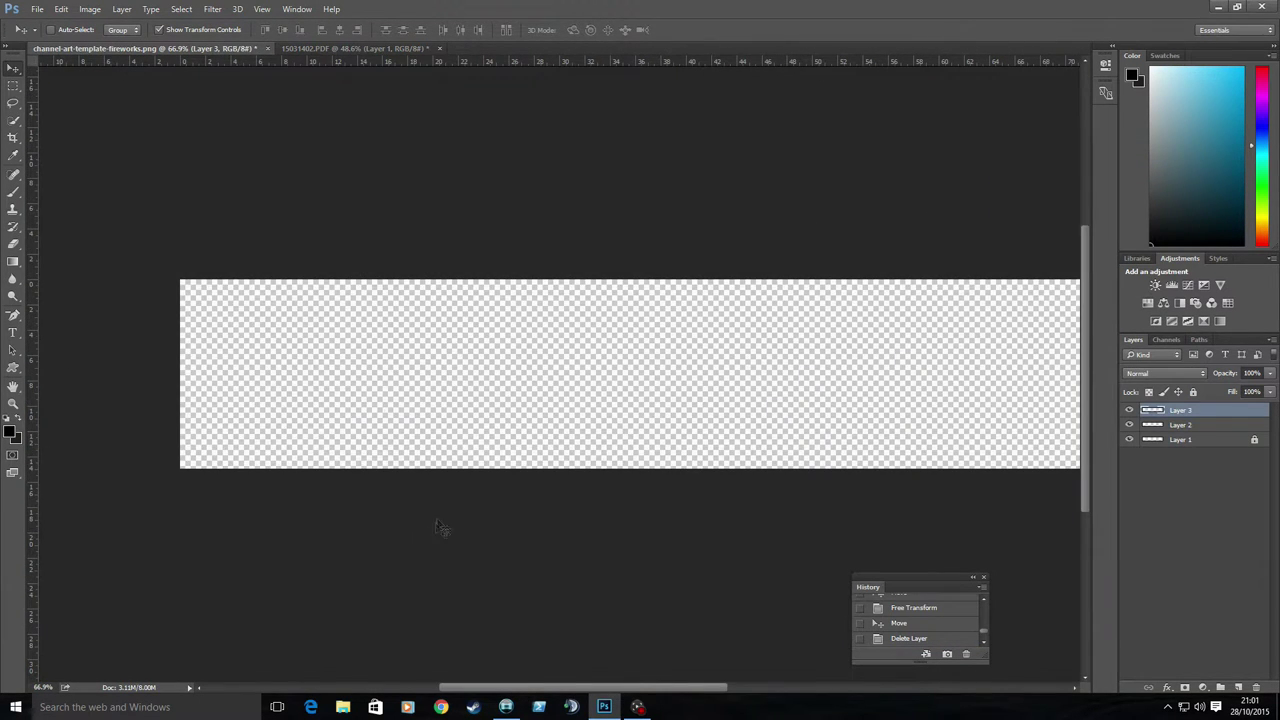
pyautogui.hotkey('ctrl', '0')
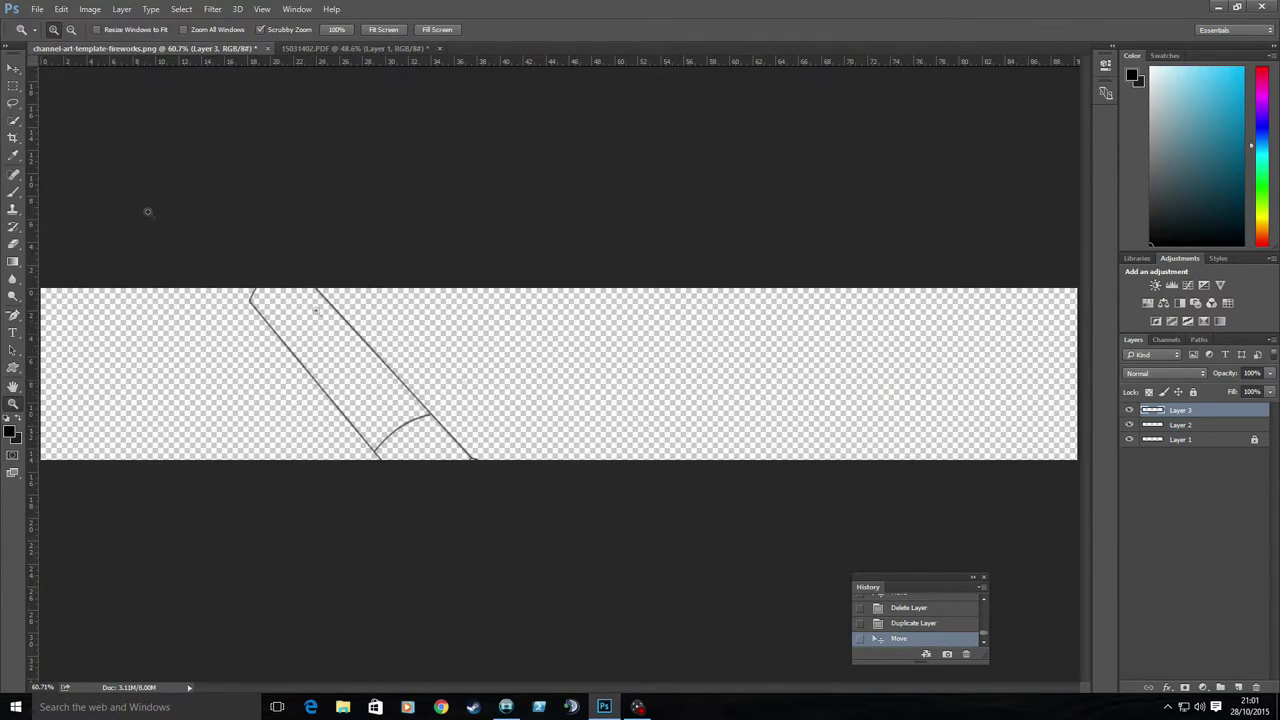
# Step: Rotate the microphone about -73.74° and scale it down, then apply the transform
pyautogui.hotkey('ctrl', 't')
pyautogui.moveTo(542, 577)
pyautogui.mouseDown()
pyautogui.moveTo(587, 323)
pyautogui.moveTo(425, 340)
pyautogui.mouseUp()
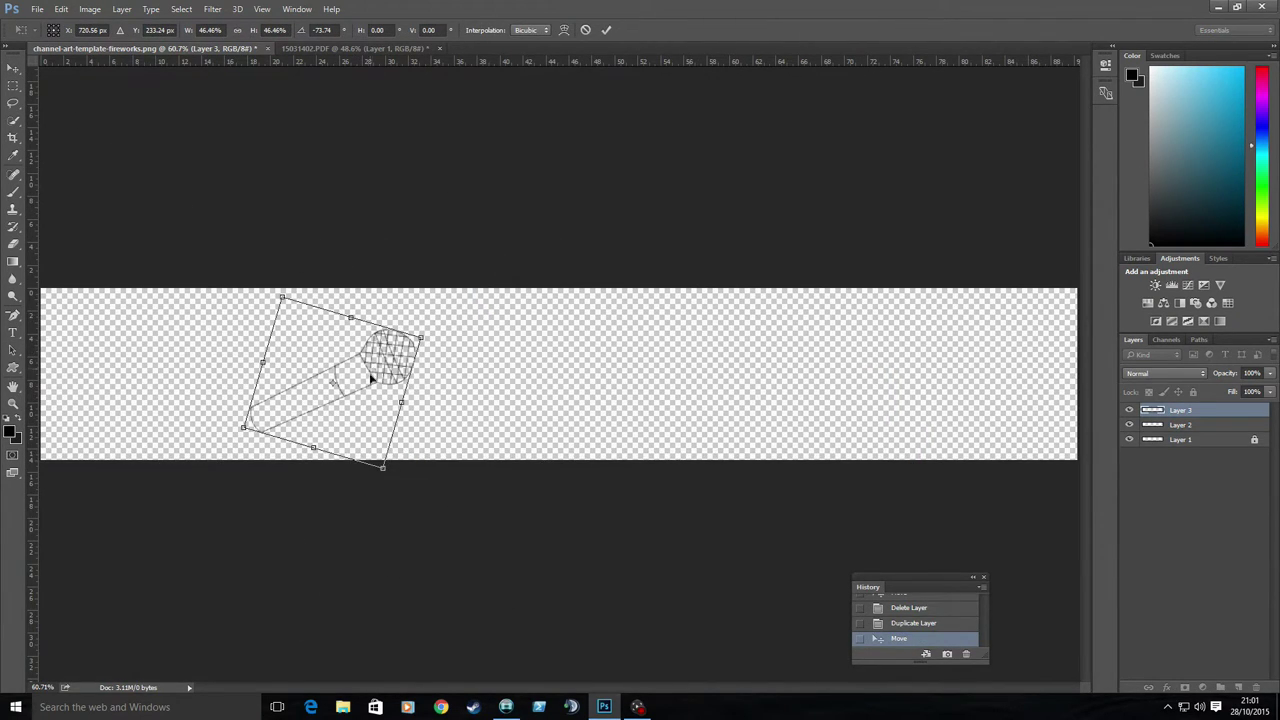
pyautogui.click(13, 403)
pyautogui.click(580, 263)
# Step: Add a new empty Layer 4 for tracing the microphone handle
pyautogui.click(13, 313)
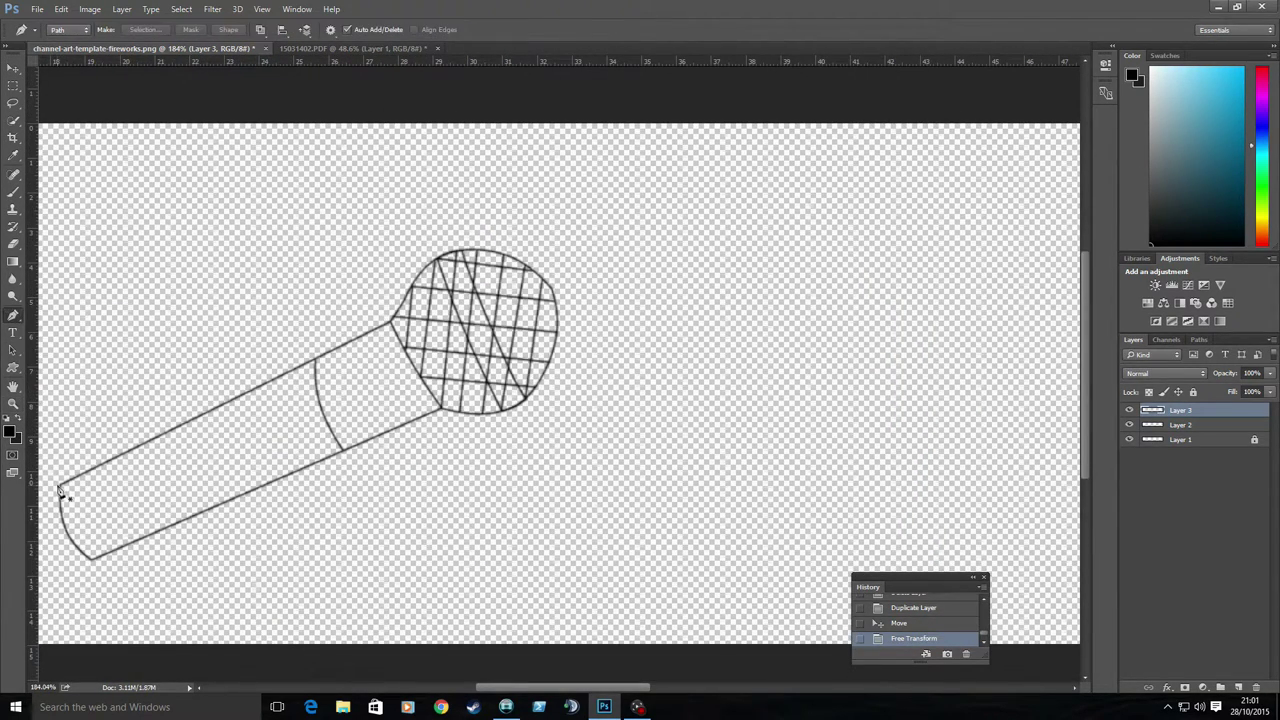
pyautogui.scroll(2, 40, 425)
pyautogui.click(722, 209)
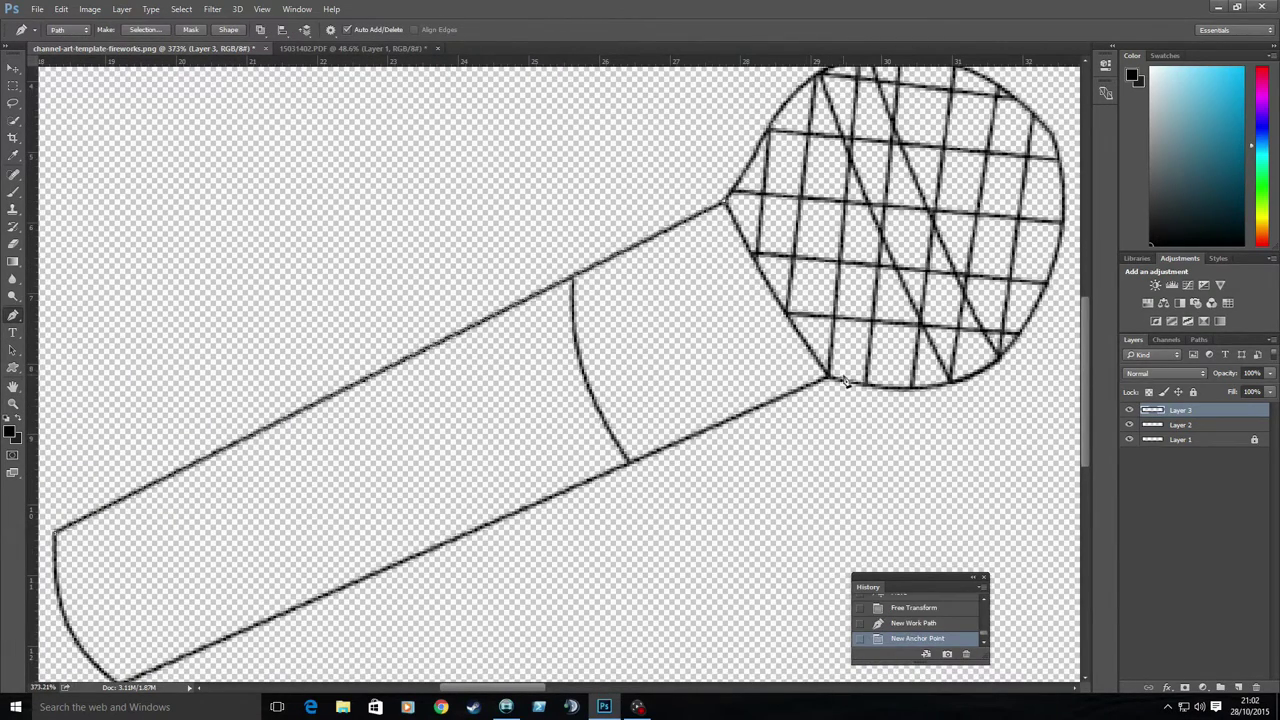
pyautogui.scroll(-1, 450, 330)
pyautogui.hotkey('ctrl', 'shift', 'alt', 'n')
# Step: Trace a closed Pen outline around the microphone handle
pyautogui.rightClick(13, 315)
pyautogui.click(60, 312)
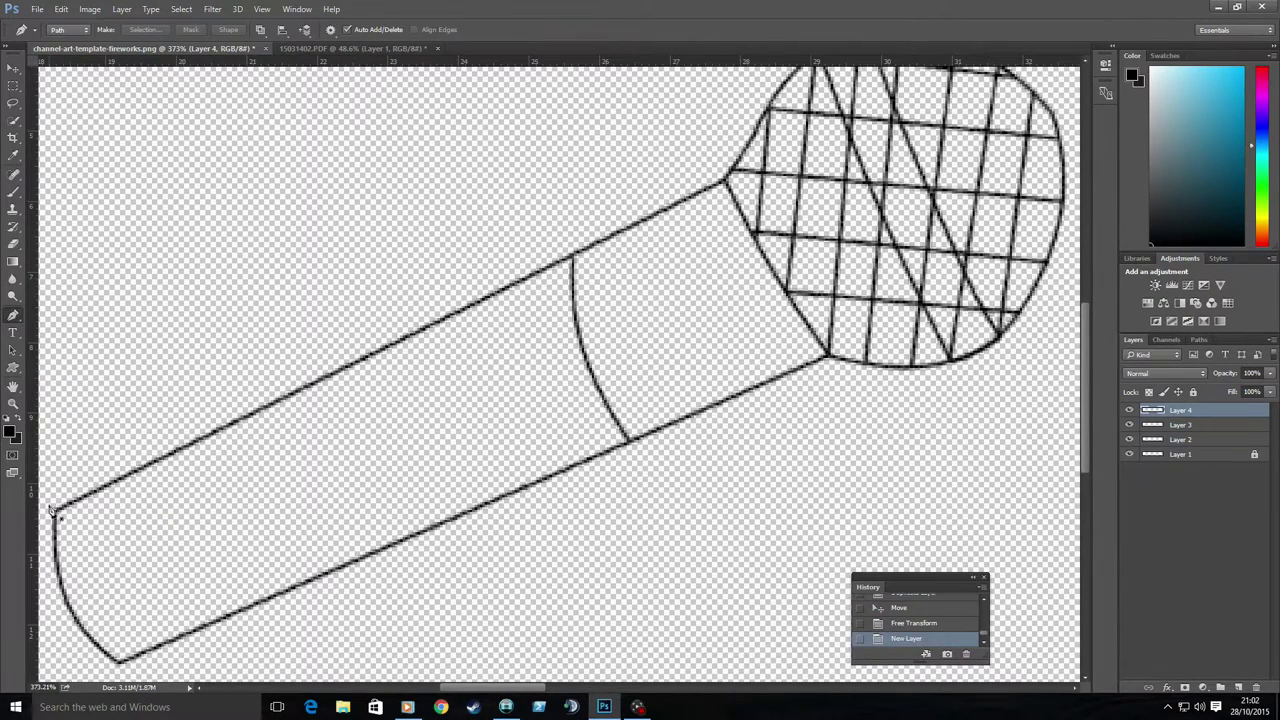
pyautogui.click(55, 510)
pyautogui.click(722, 184)
pyautogui.click(828, 355)
pyautogui.click(118, 660)
pyautogui.click(55, 510)
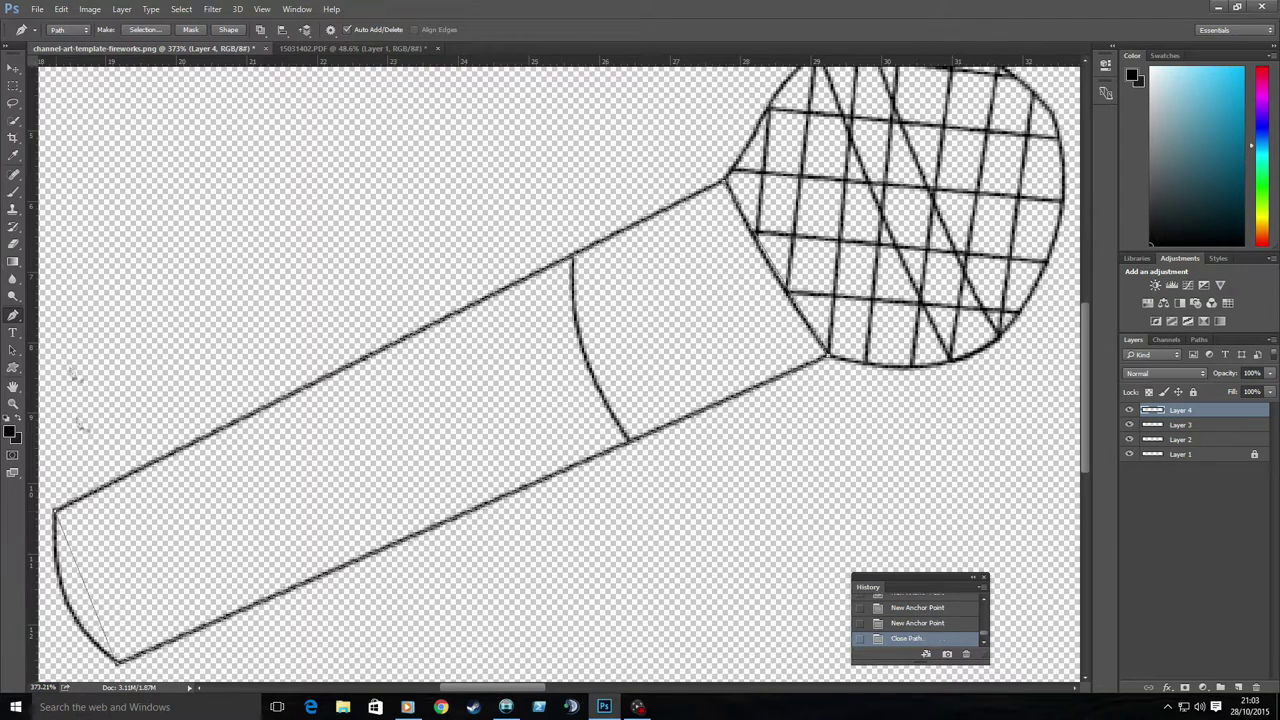
# Step: Stroke the handle outline in bold black and delete the work path
pyautogui.press('=')
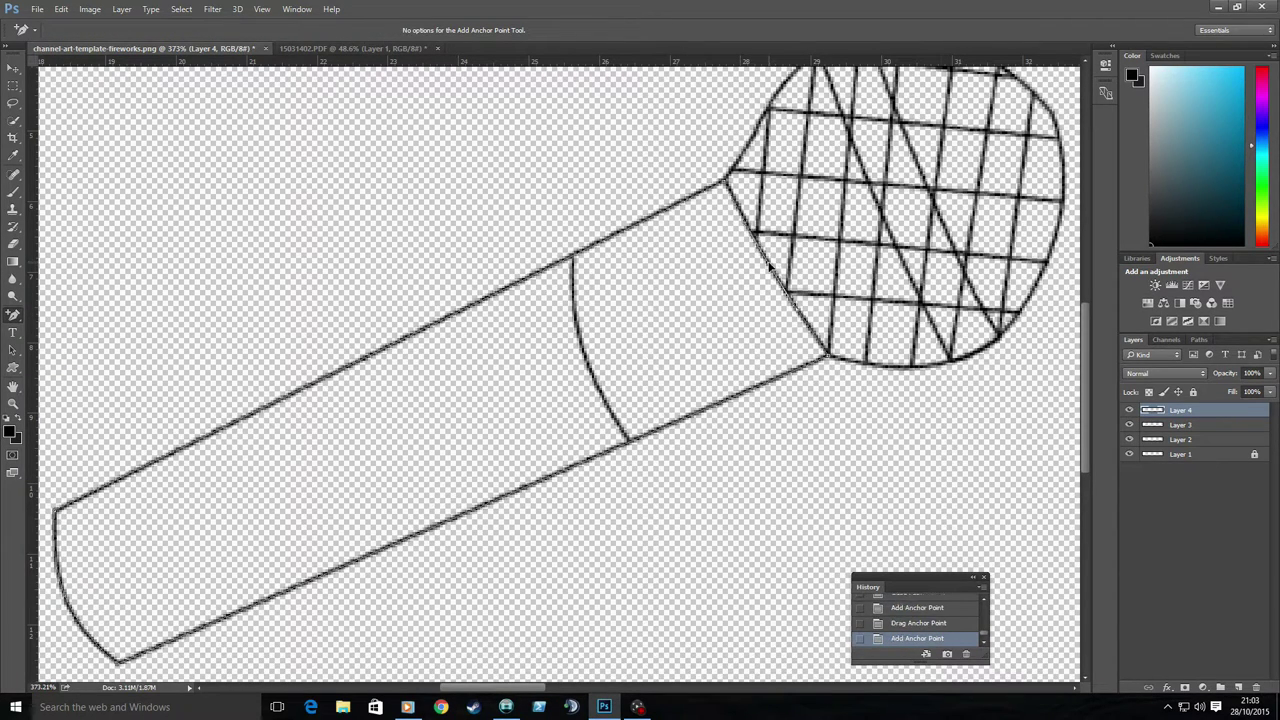
pyautogui.rightClick(176, 112)
pyautogui.click(240, 210)
pyautogui.press('Return')
pyautogui.rightClick(13, 315)
pyautogui.click(70, 356)
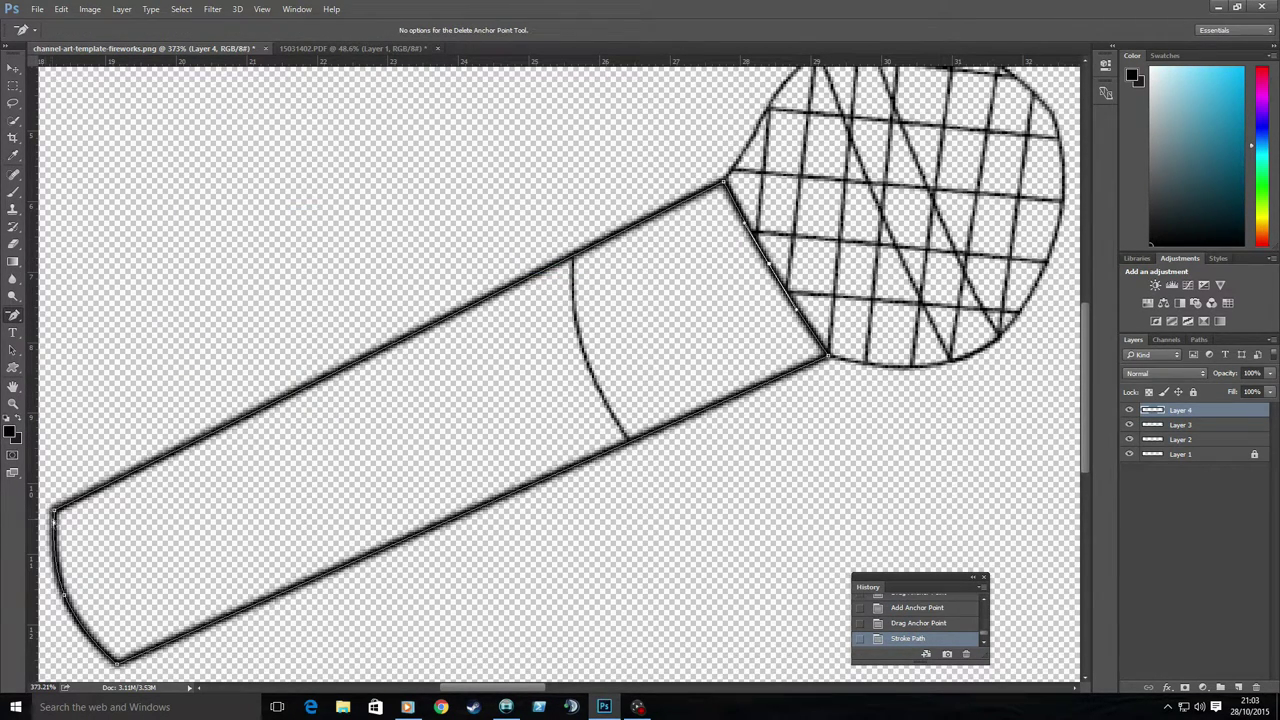
pyautogui.click(55, 512)
pyautogui.press('Delete')
pyautogui.press('Delete')
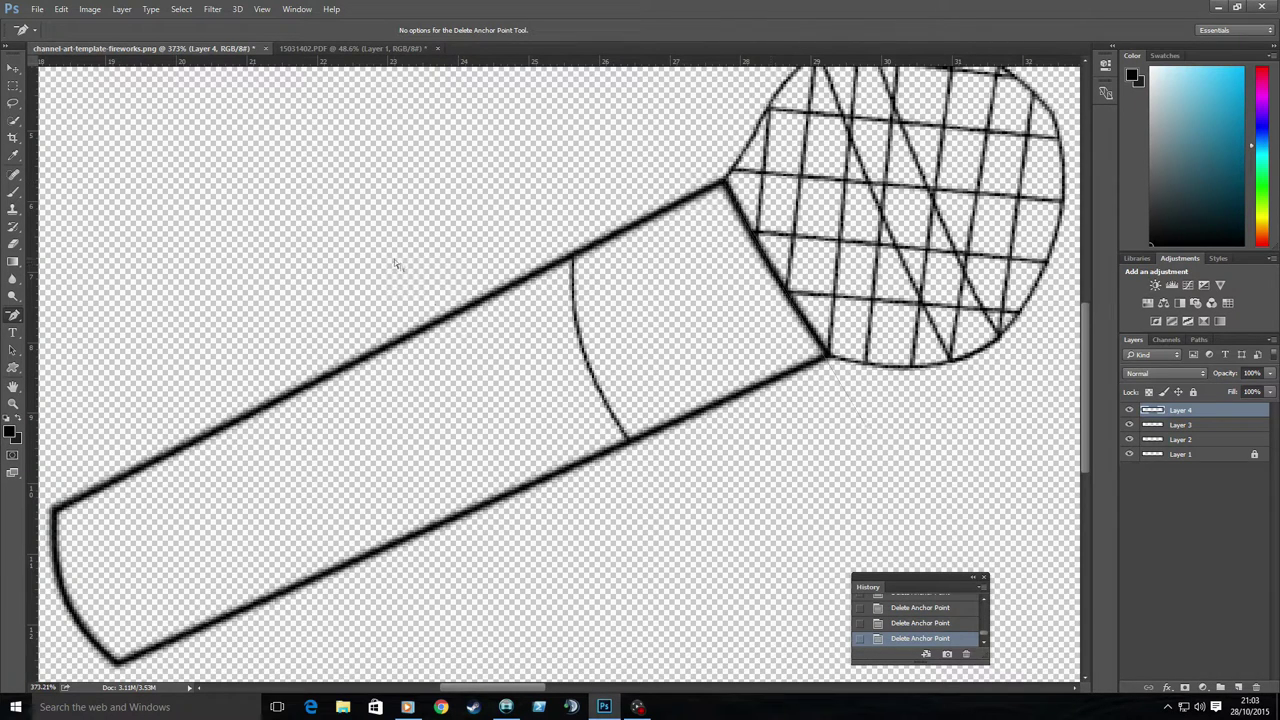
# Step: Stroke a second curved band line in black at the microphone collar
pyautogui.press('p')
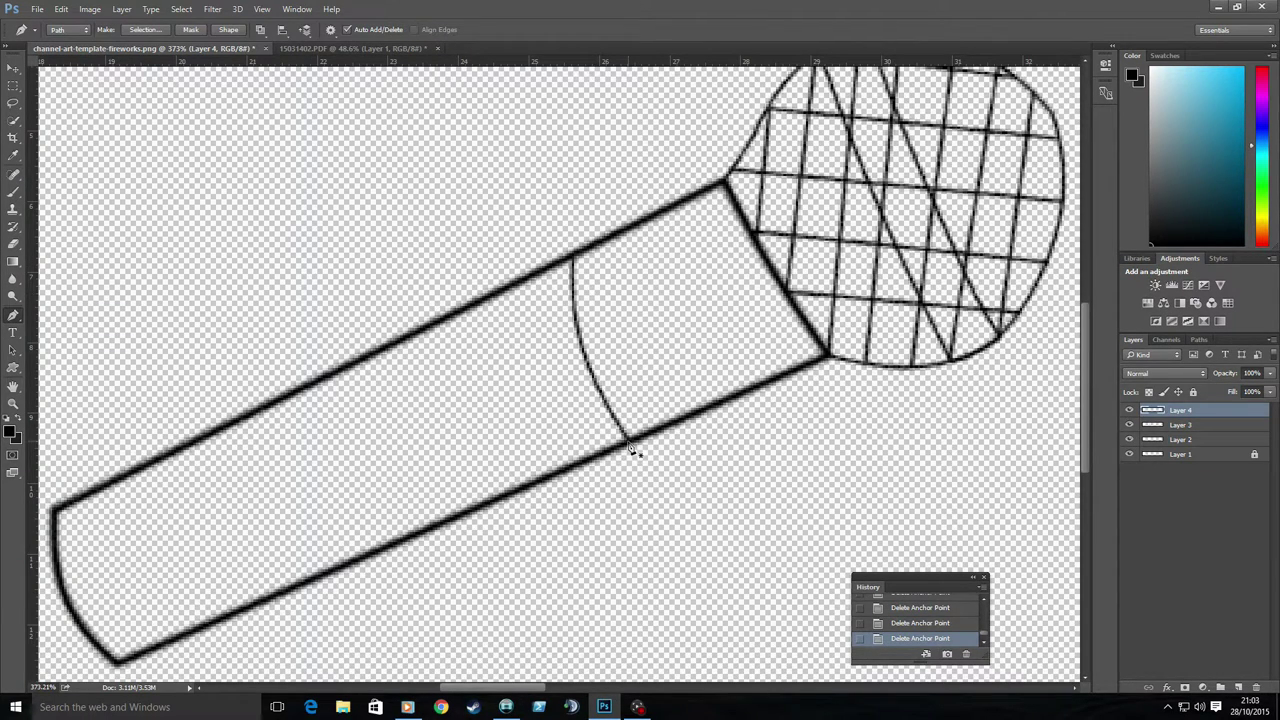
pyautogui.rightClick(13, 315)
pyautogui.click(70, 341)
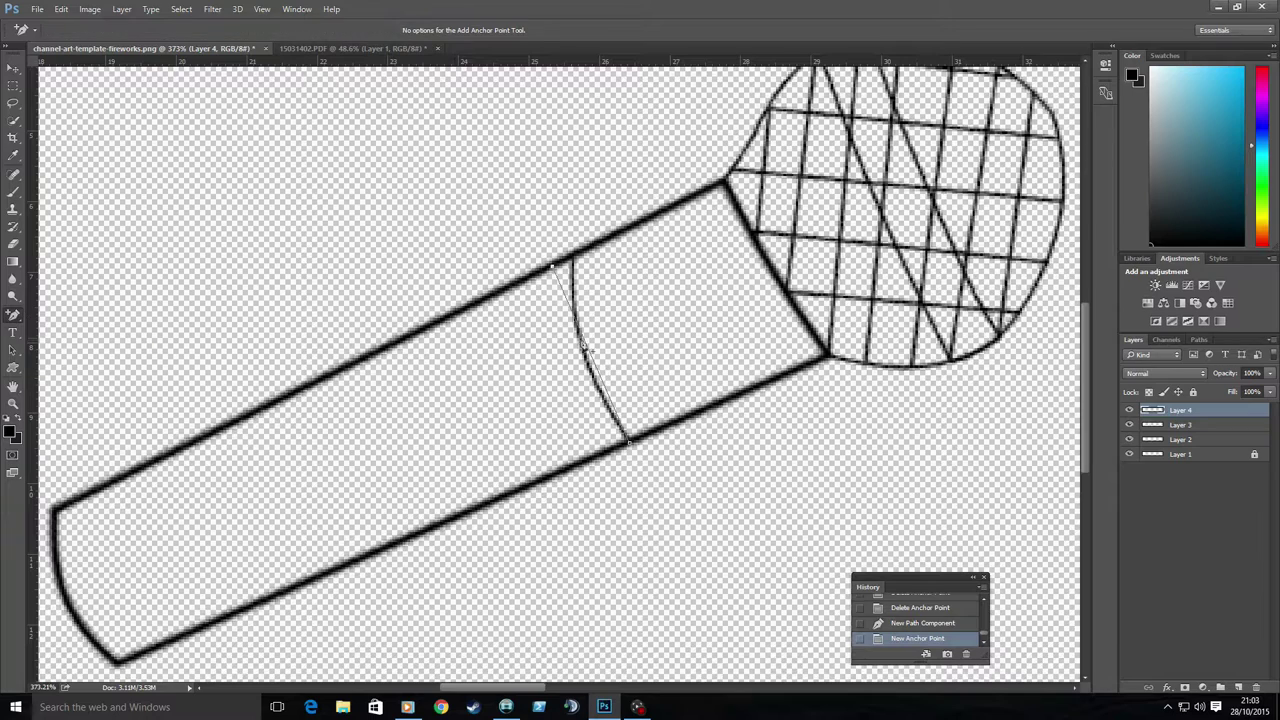
pyautogui.rightClick(563, 350)
pyautogui.click(614, 437)
pyautogui.click(724, 216)
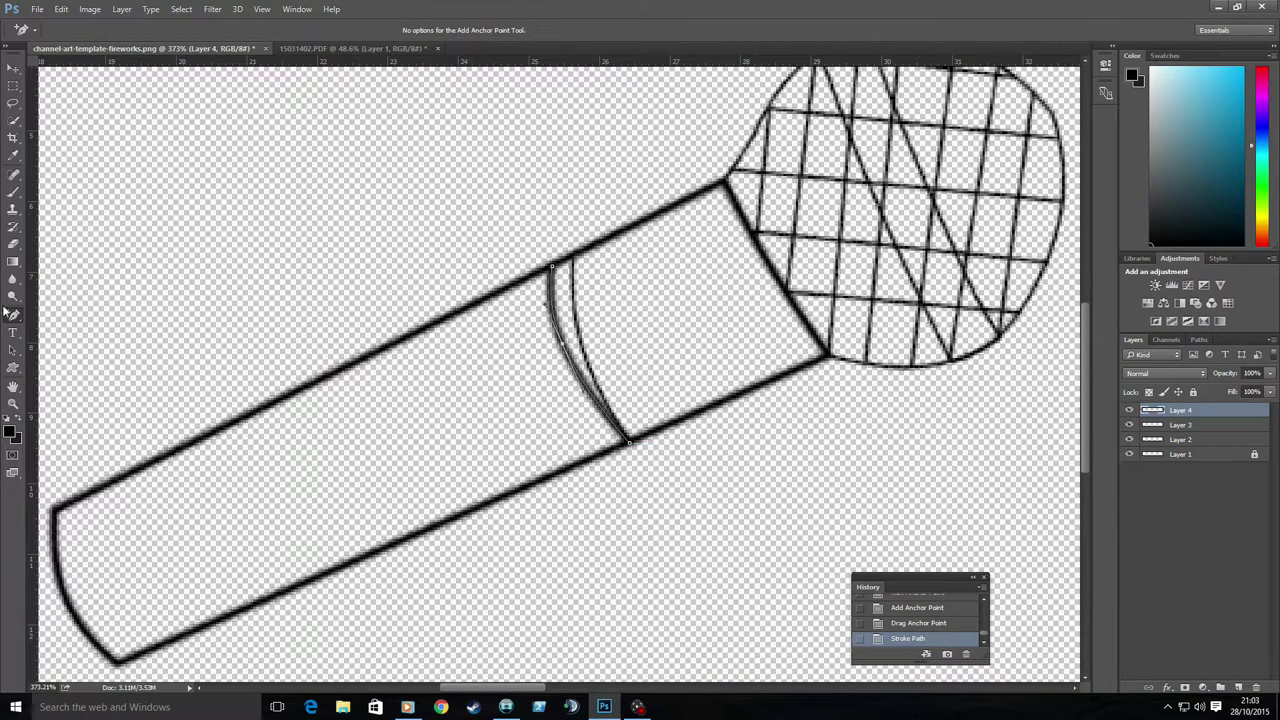
pyautogui.rightClick(13, 315)
pyautogui.click(70, 355)
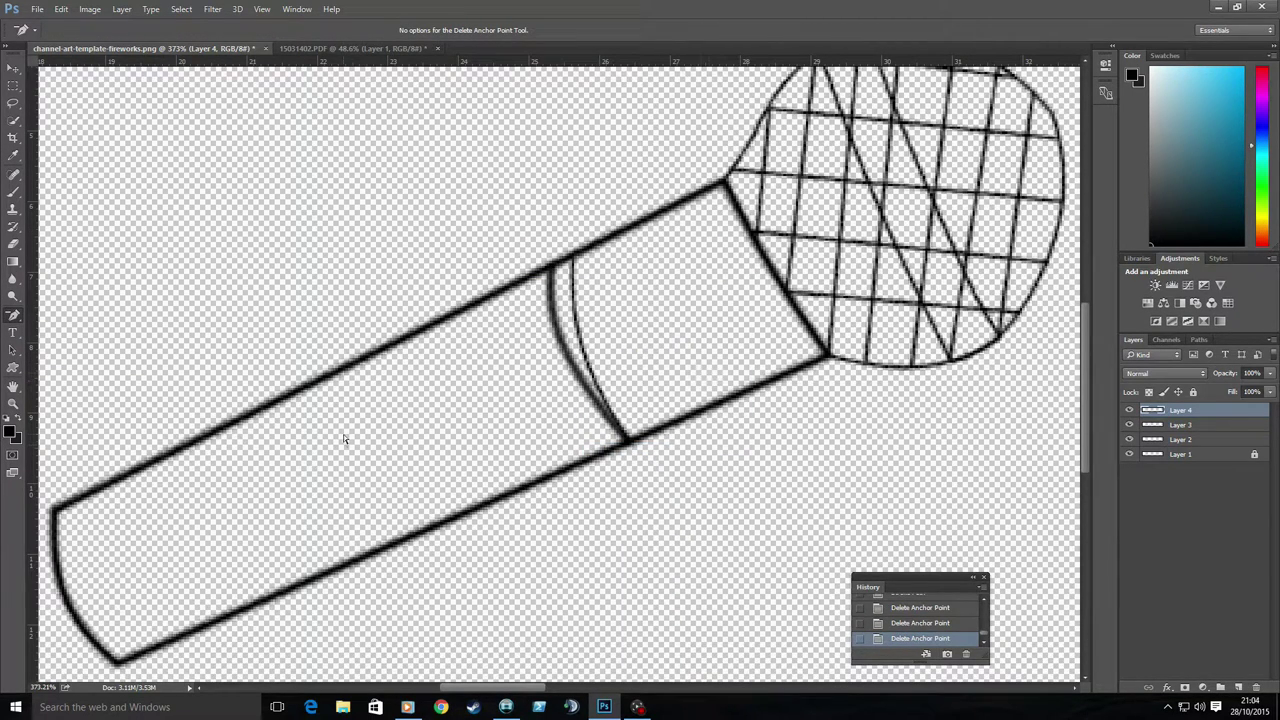
# Step: Nudge the handle stroke left into place and zoom in on the handle's end section
pyautogui.press('v')
pyautogui.hotkey('ctrl', '0')
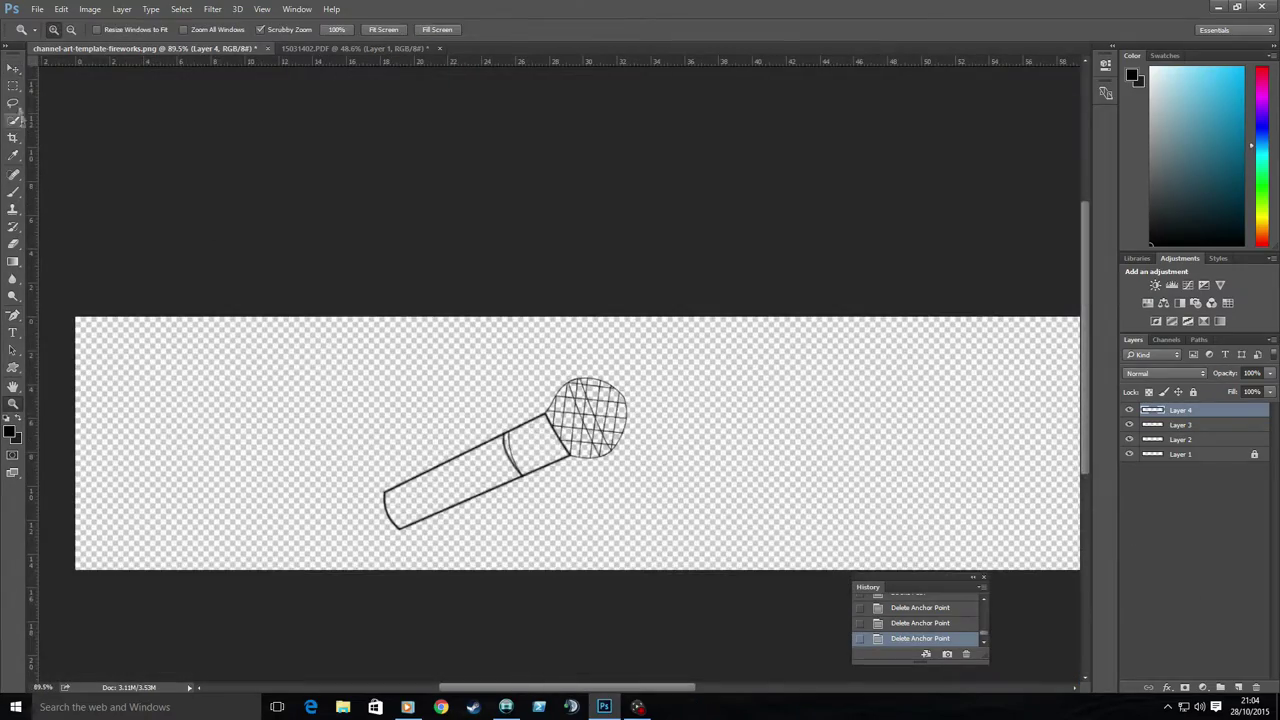
pyautogui.moveTo(470, 470); pyautogui.dragTo(265, 408)
pyautogui.press('z')
pyautogui.click(163, 389)
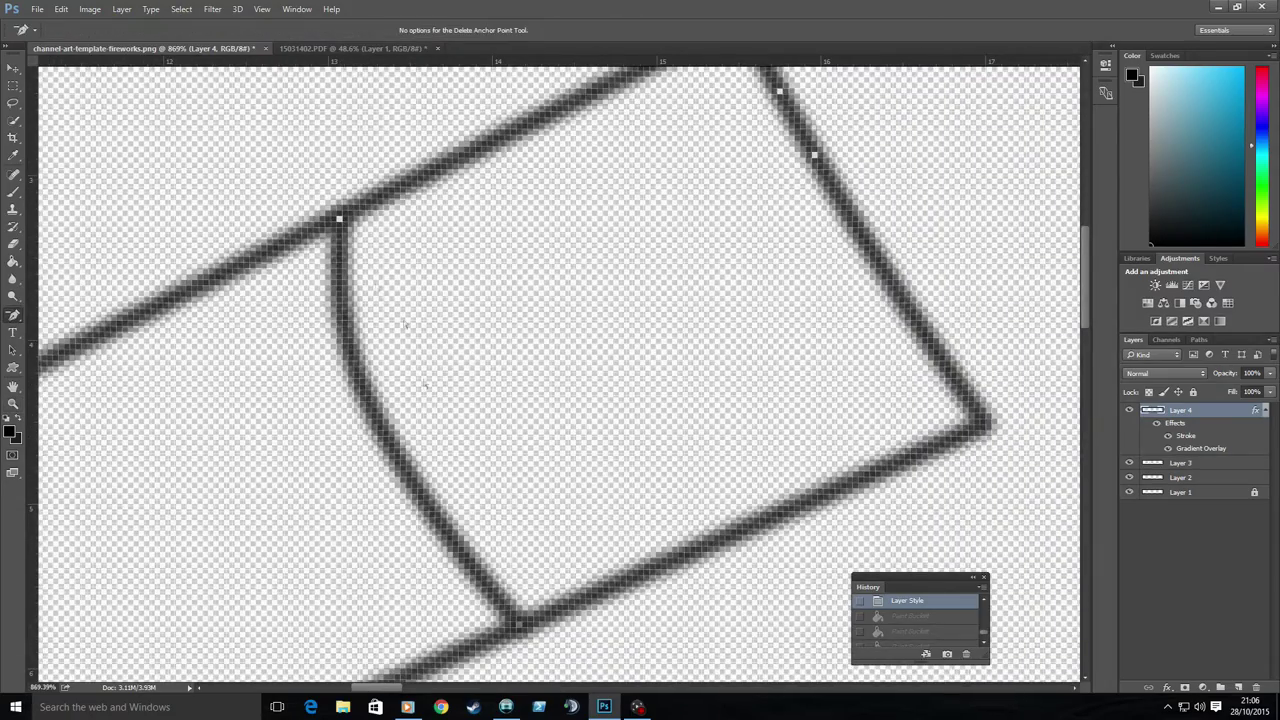
# Step: Trace a closed Pen path around the end cap and bend it to follow the sketch curve
pyautogui.press('p')
pyautogui.scroll(1, 749, 86)
pyautogui.click(749, 86)
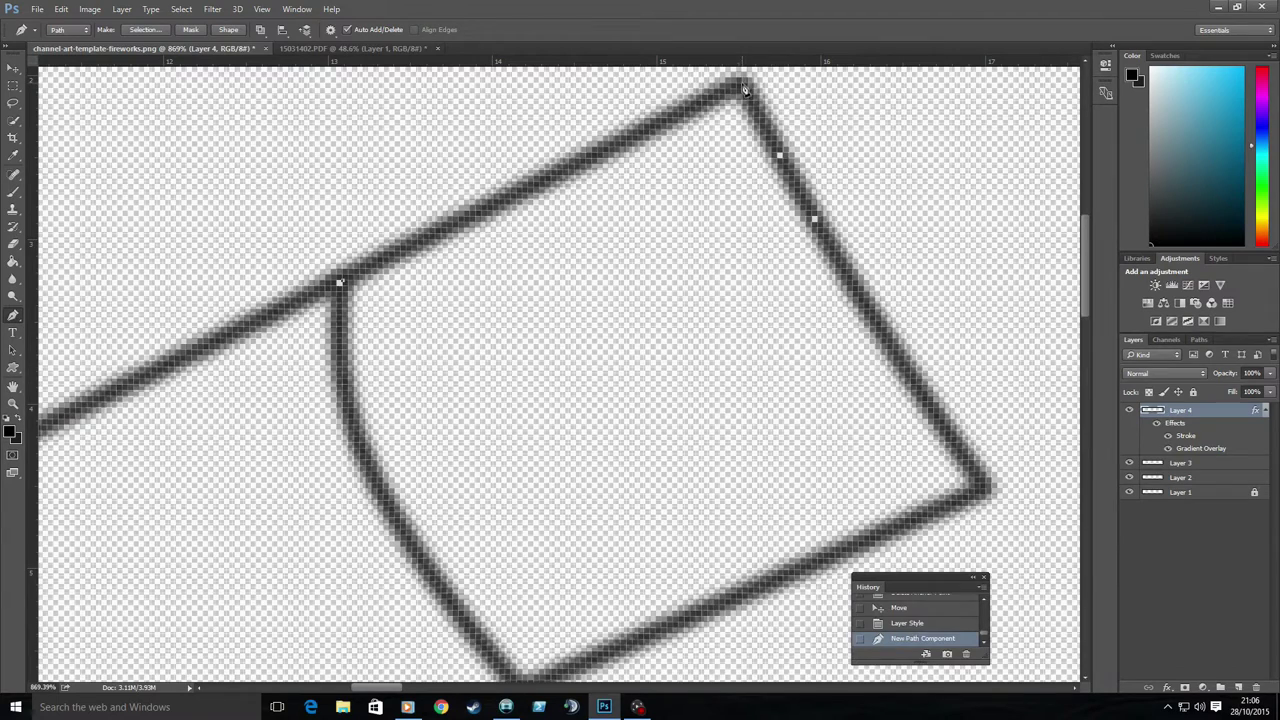
pyautogui.click(980, 486)
pyautogui.scroll(-1, 980, 486)
pyautogui.click(338, 224)
pyautogui.moveTo(13, 314); pyautogui.dragTo(70, 345)
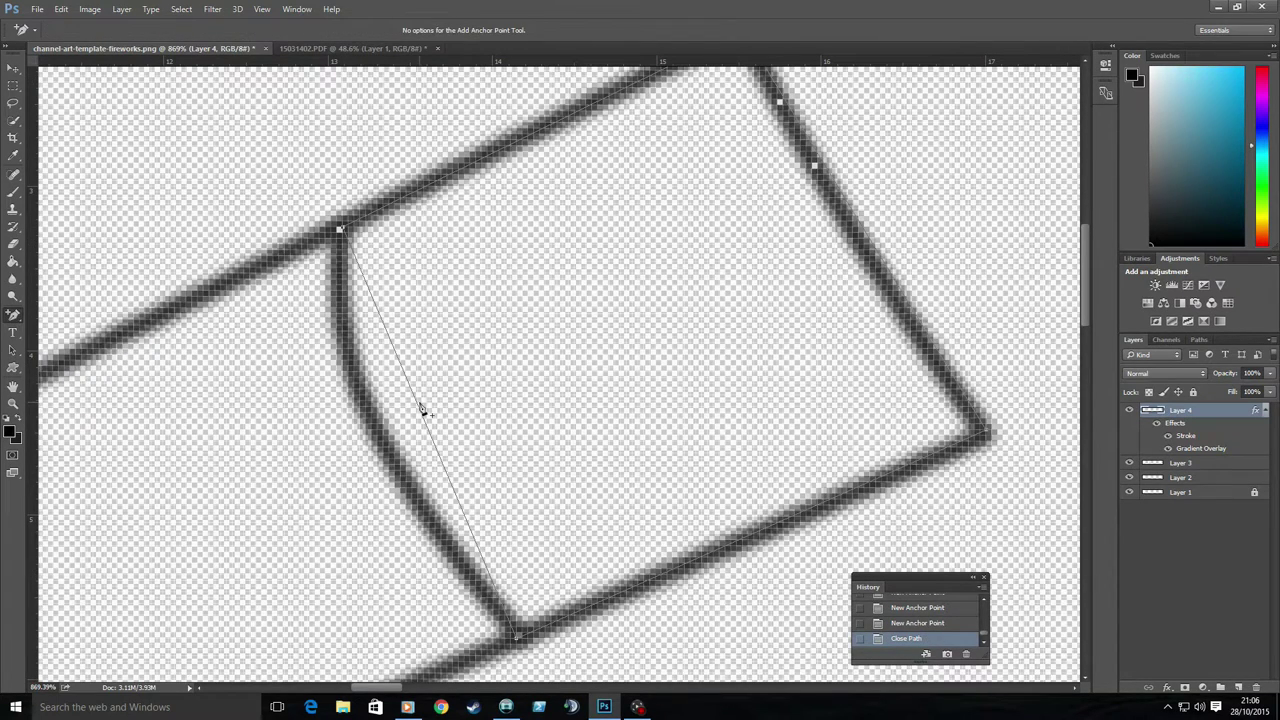
pyautogui.moveTo(423, 409); pyautogui.dragTo(372, 415)
pyautogui.scroll(1, 857, 250)
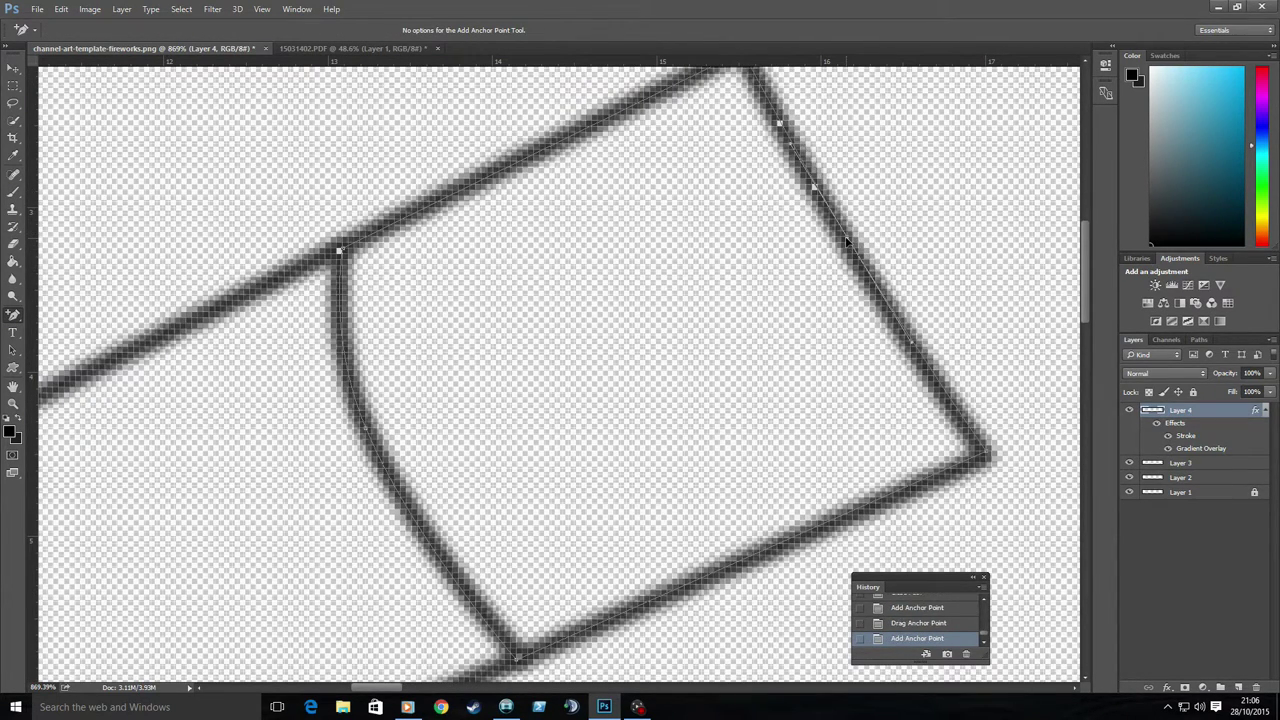
pyautogui.scroll(2, 845, 236)
# Step: Stroke the cap path, then revert to the state before stroking
pyautogui.rightClick(484, 280)
pyautogui.click(552, 357)
pyautogui.click(729, 241)
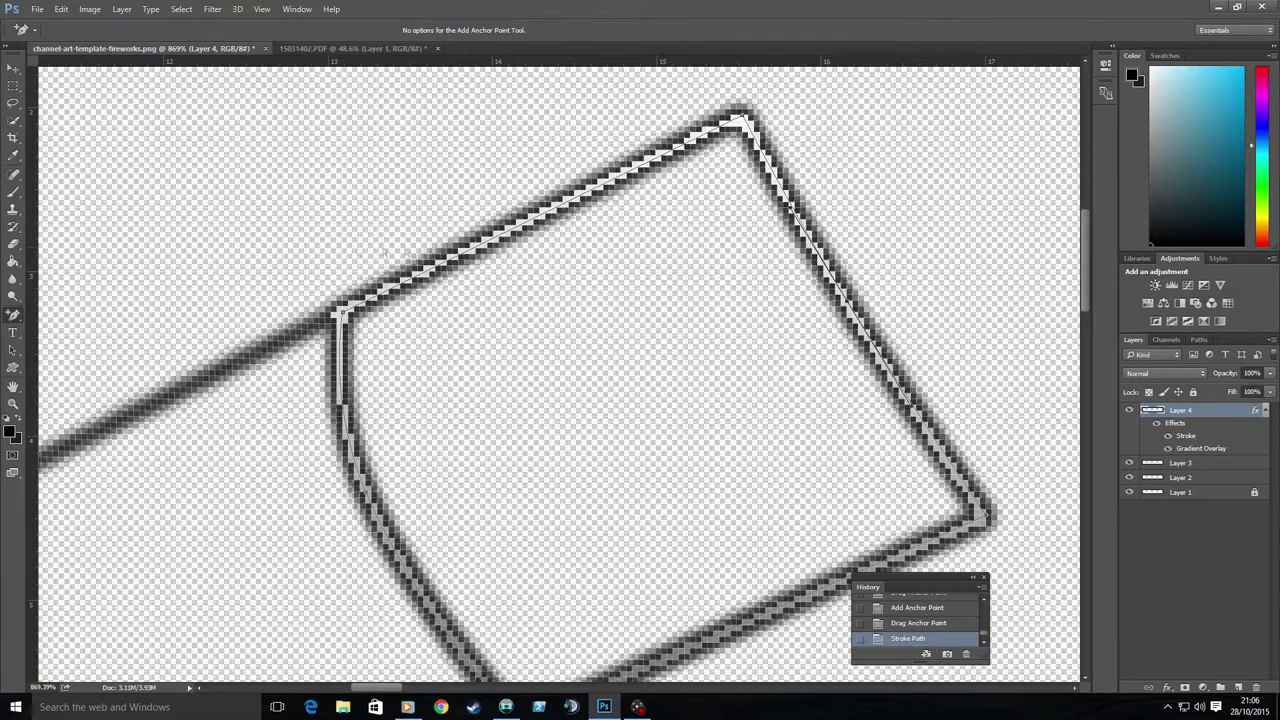
pyautogui.click(916, 622)
pyautogui.scroll(3, 921, 610)
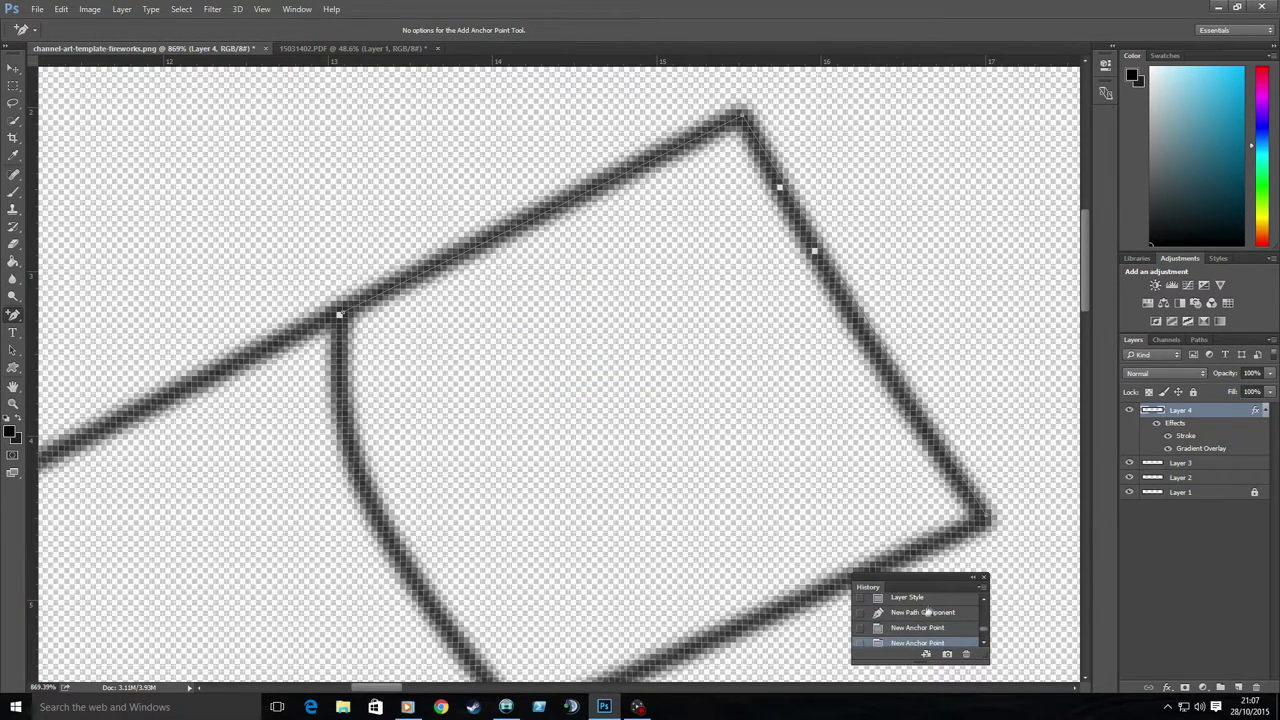
pyautogui.click(921, 601)
# Step: Add a new layer above Layer 4 and add anchors at the cap's right and bottom corners to reshape its curve
pyautogui.click(1238, 688)
pyautogui.moveTo(13, 315)
pyautogui.mouseDown()
pyautogui.moveTo(60, 314)
pyautogui.moveTo(70, 345)
pyautogui.mouseUp()
pyautogui.click(983, 525)
pyautogui.scroll(-2, 983, 525)
pyautogui.click(515, 632)
pyautogui.scroll(1, 560, 370)
pyautogui.moveTo(420, 436); pyautogui.dragTo(352, 411)
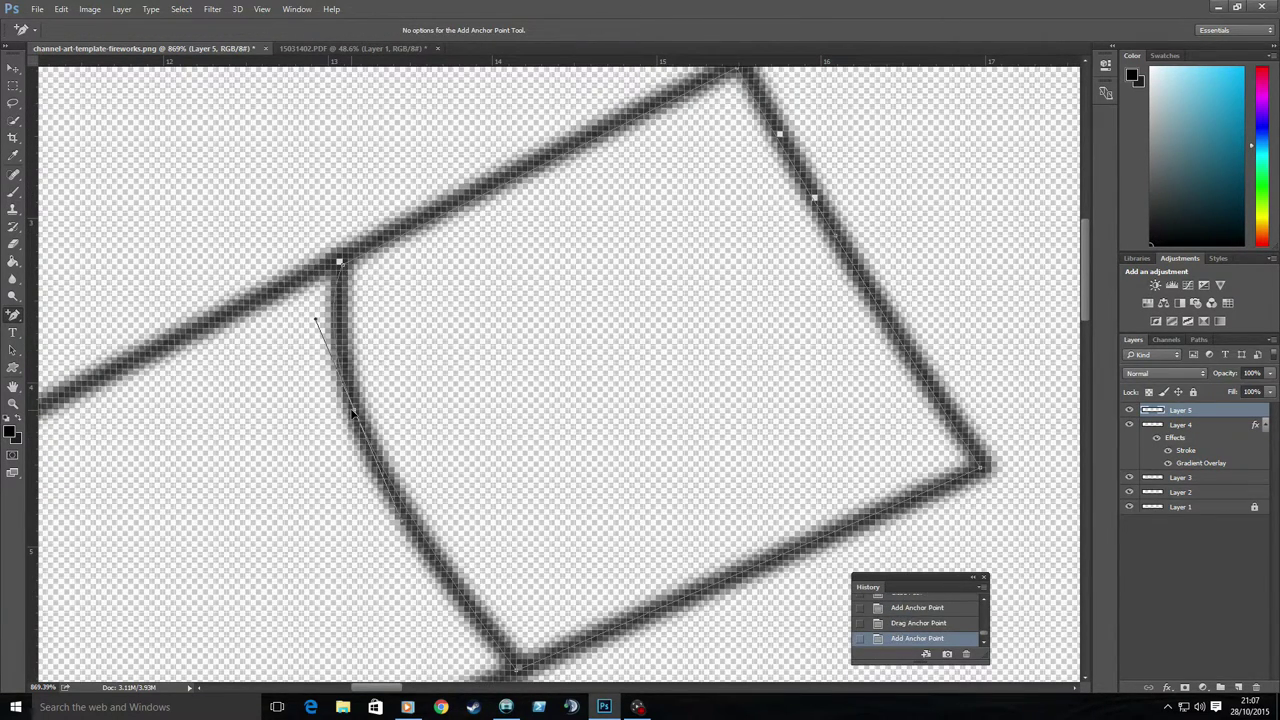
pyautogui.click(343, 267)
pyautogui.scroll(2, 343, 267)
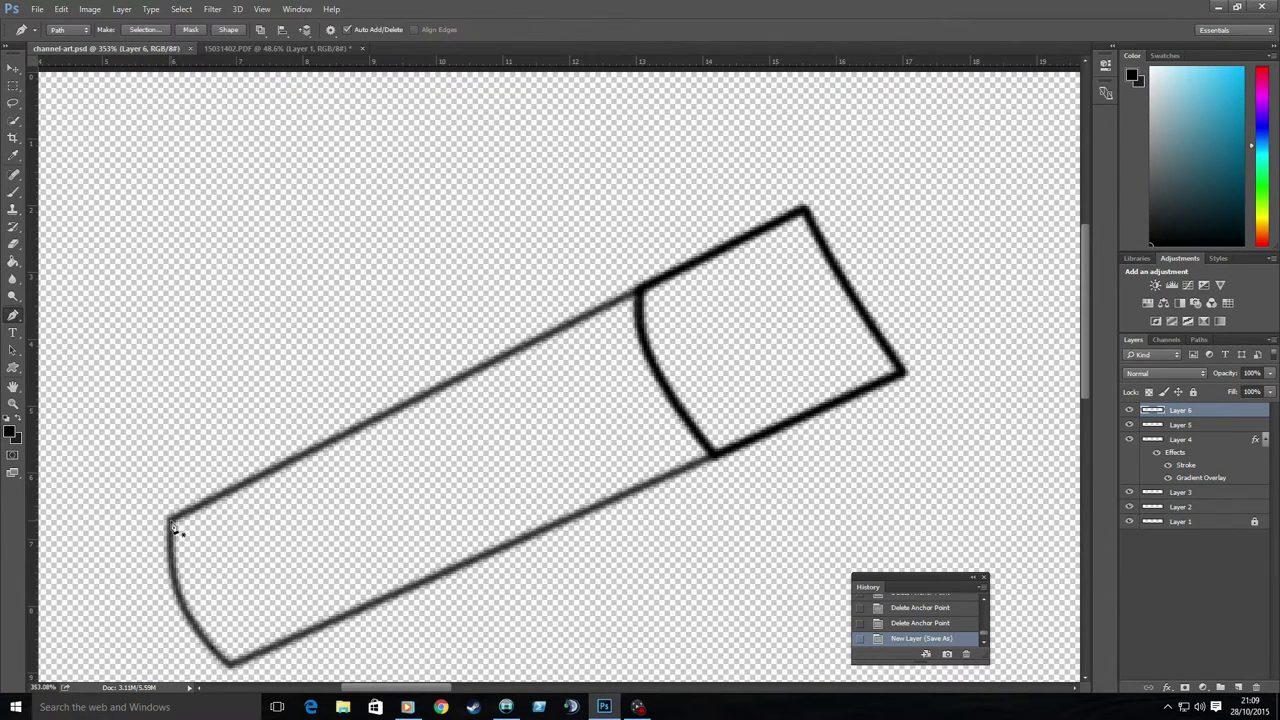
# Step: Close the cap path, curve its inner segment, and stroke it in thick black
pyautogui.click(171, 519)
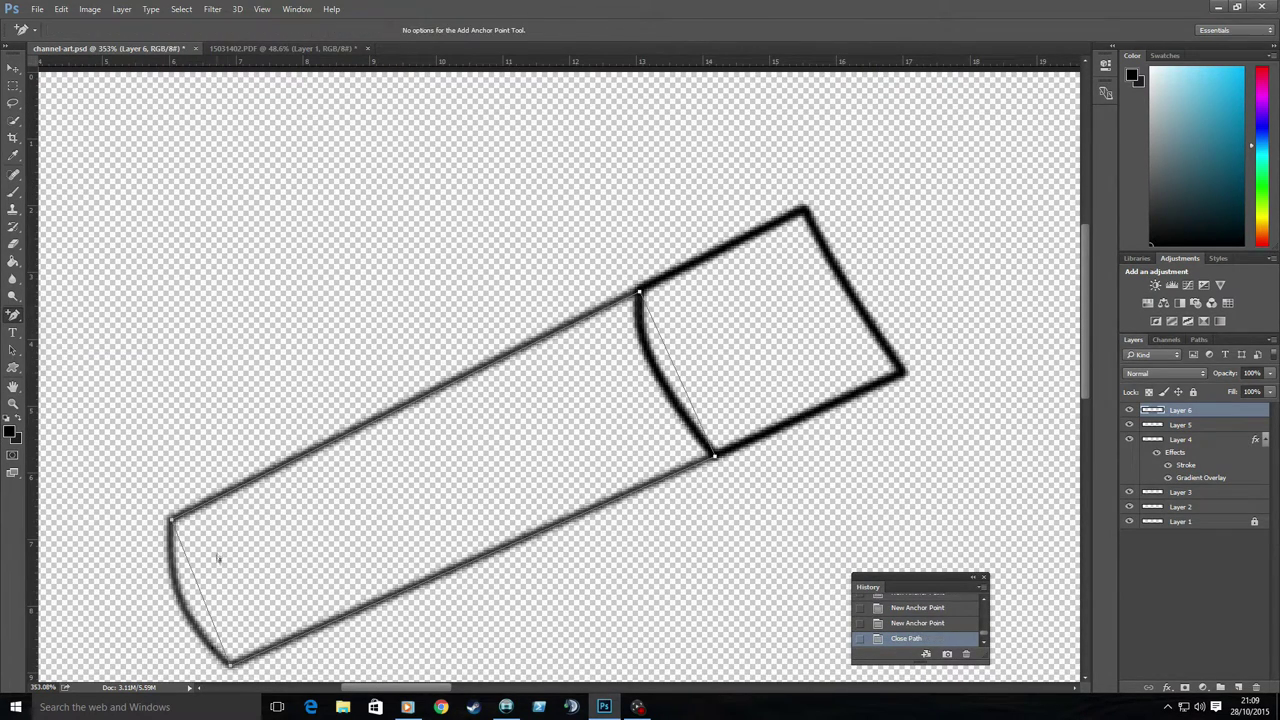
pyautogui.moveTo(678, 375); pyautogui.dragTo(646, 346)
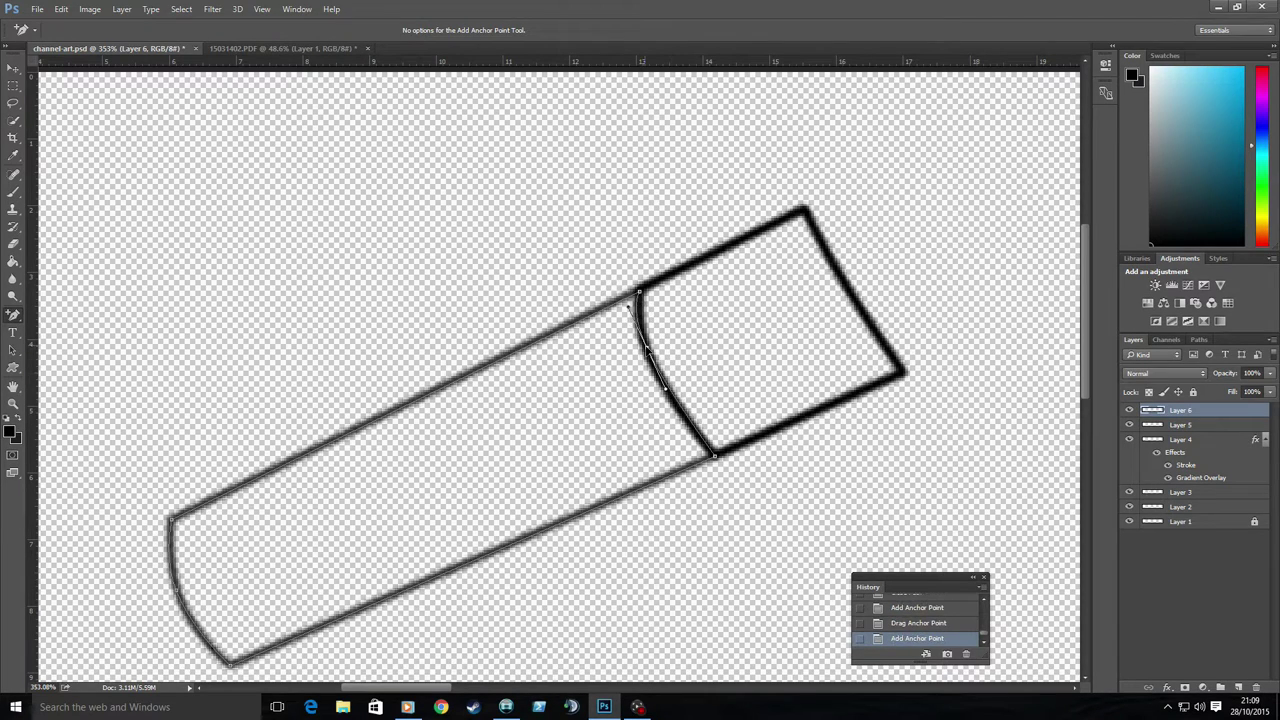
pyautogui.click(663, 347)
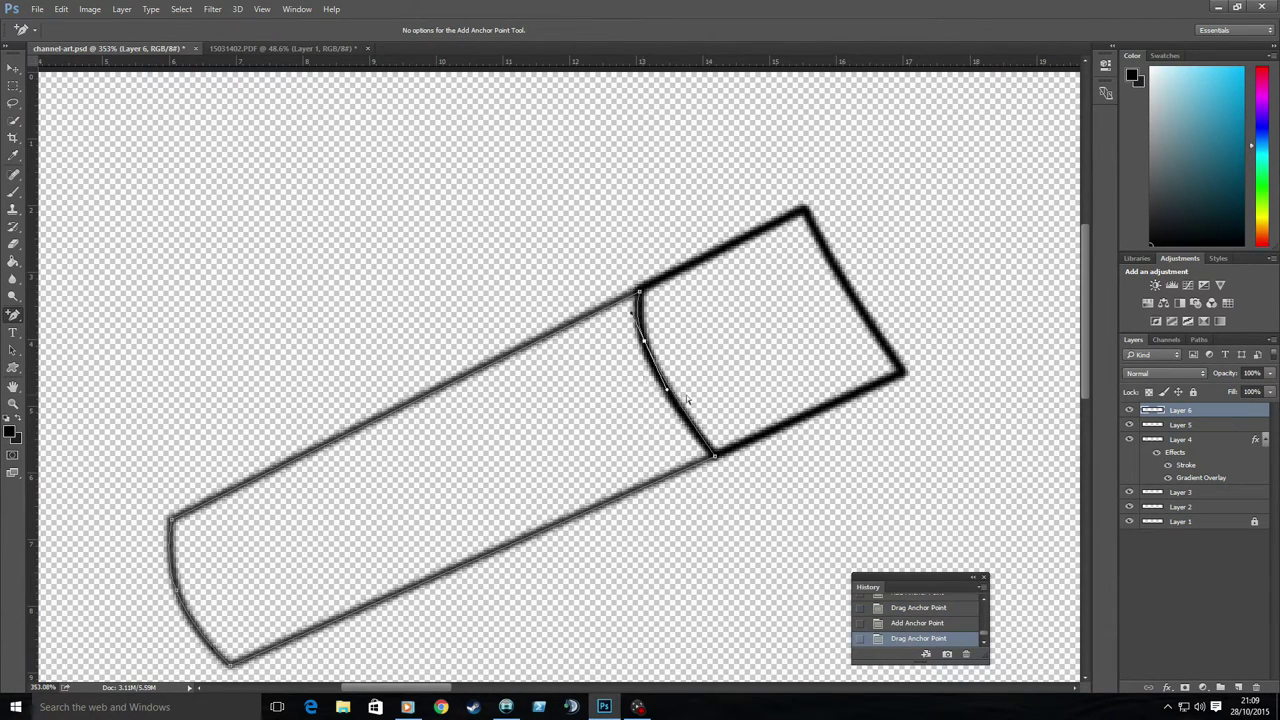
pyautogui.rightClick(640, 340)
pyautogui.click(640, 475)
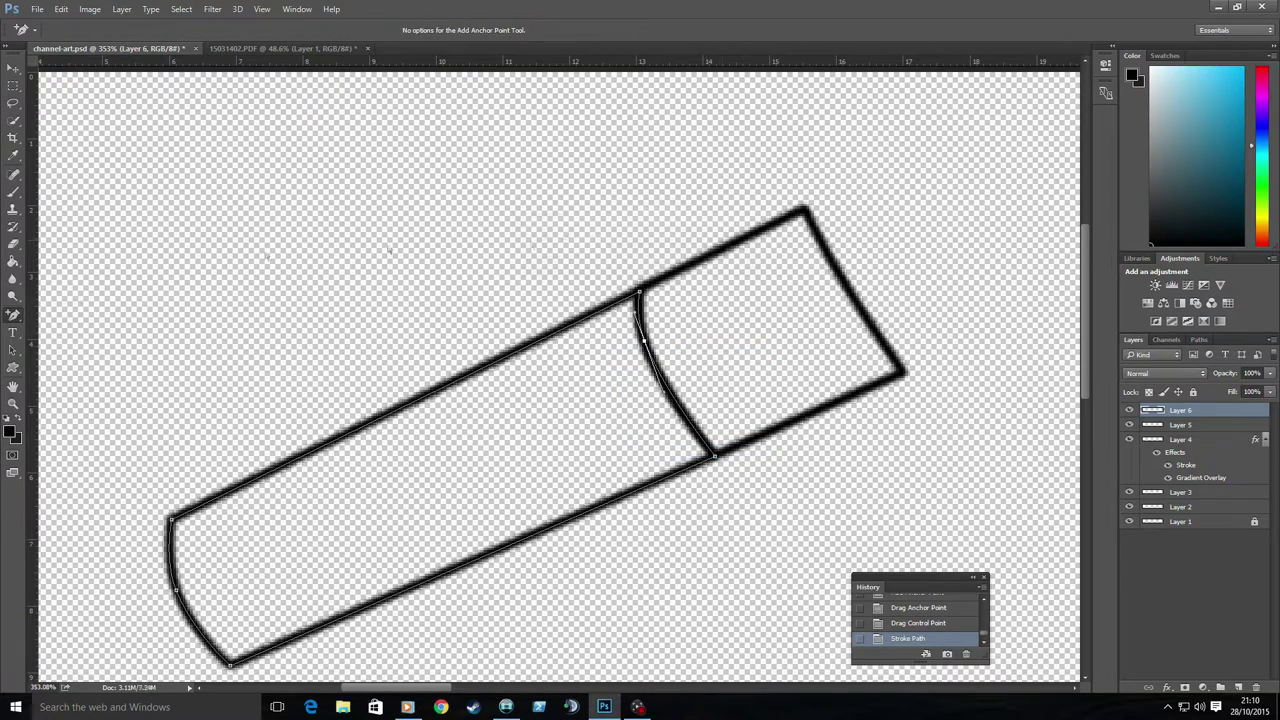
# Step: Delete the path's leftover anchors and save the document
pyautogui.click(171, 517)
pyautogui.click(176, 590)
pyautogui.click(230, 660)
pyautogui.click(642, 340)
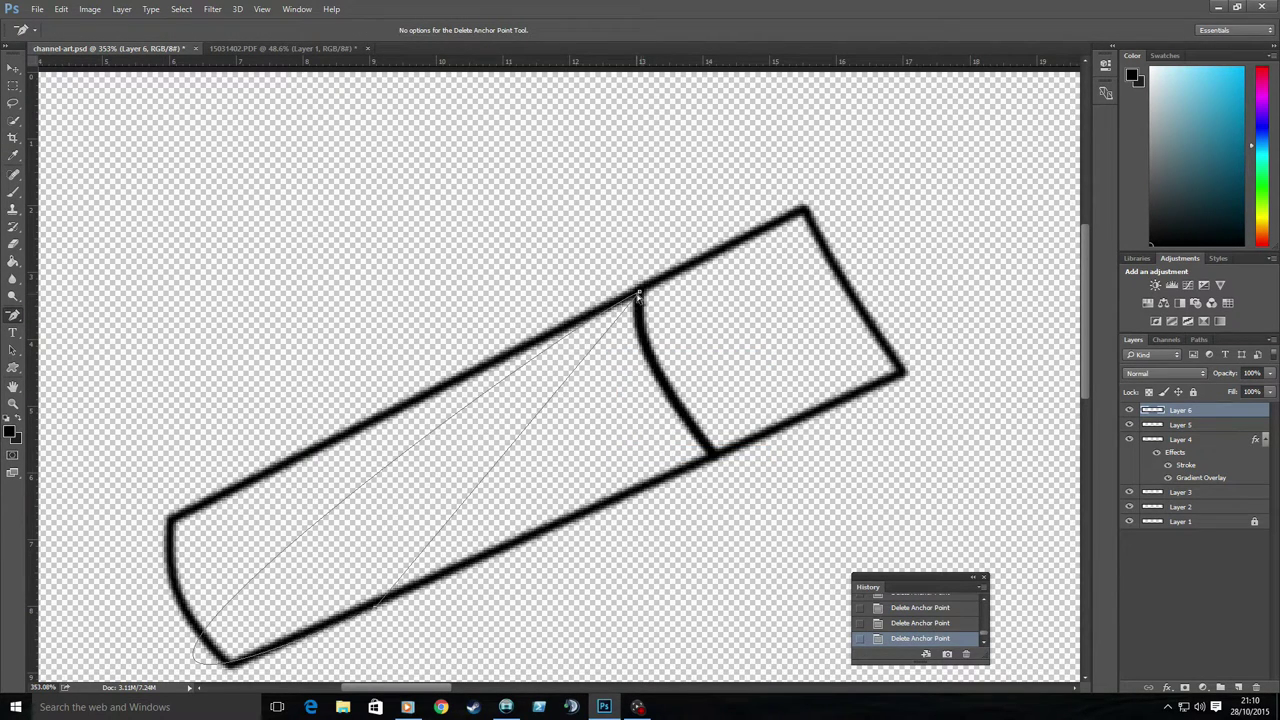
pyautogui.click(37, 9)
pyautogui.click(60, 128)
# Step: Paint Bucket fill the handle body and its remaining edge area black
pyautogui.press('v')
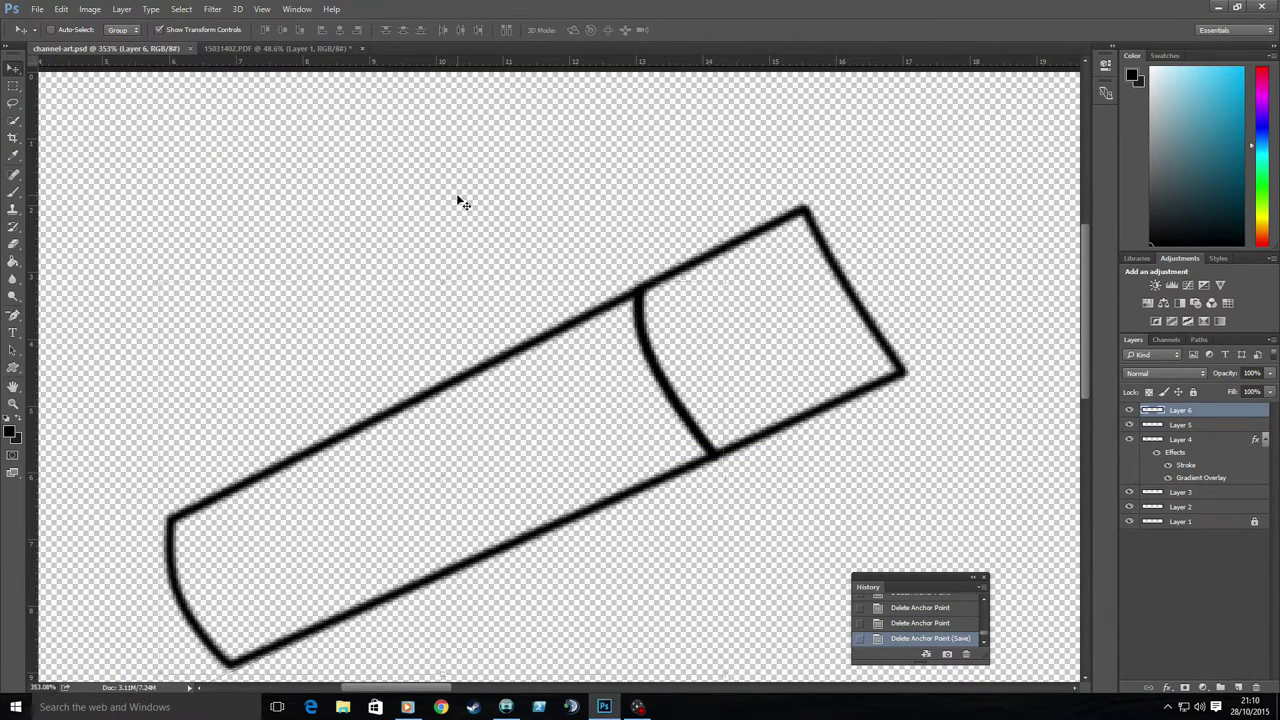
pyautogui.click(17, 262)
pyautogui.click(423, 471)
pyautogui.hotkey('ctrl', 'z')
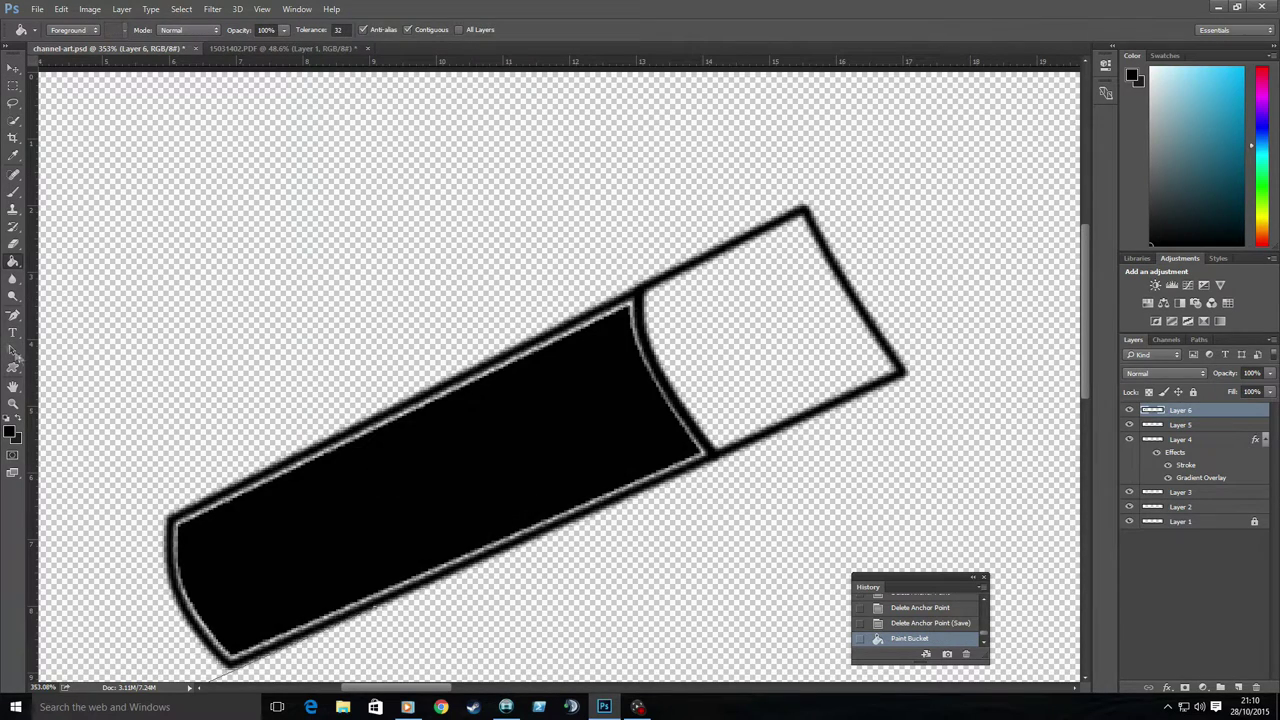
pyautogui.hotkey('ctrl', 'z')
pyautogui.rightClick(13, 316)
pyautogui.click(50, 350)
pyautogui.click(376, 612)
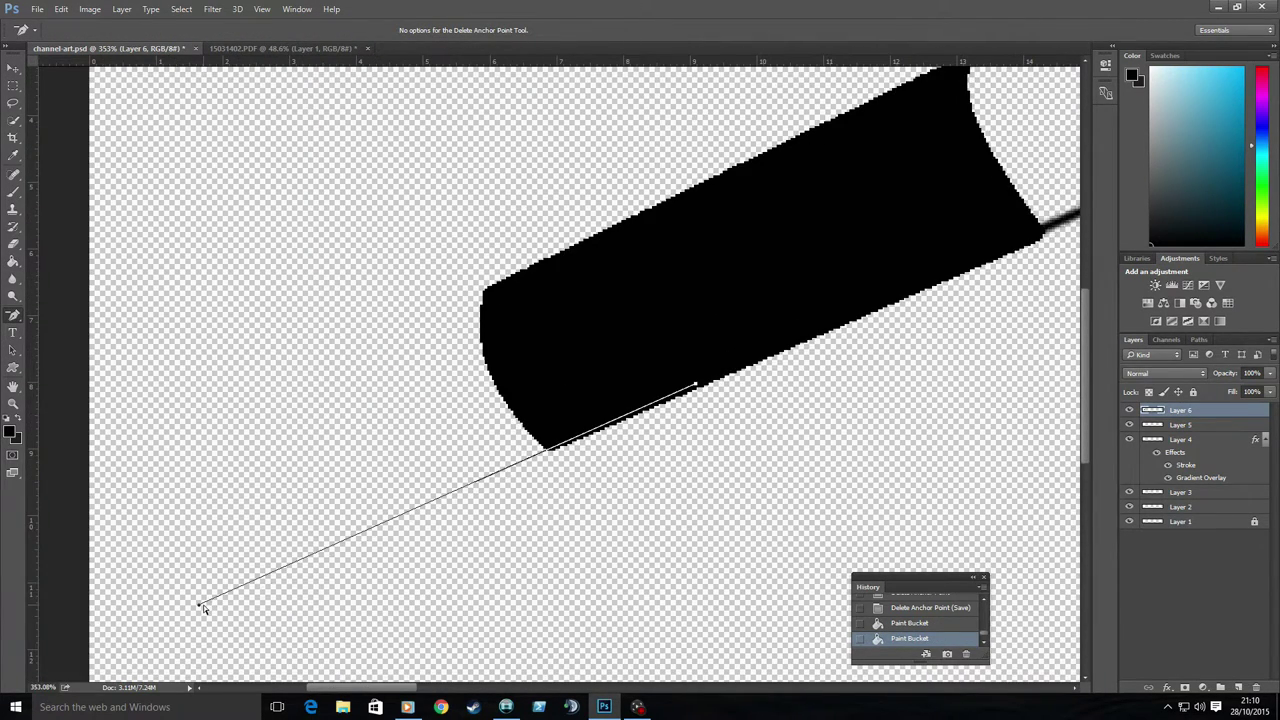
# Step: Move the black shape under the outline, then delete the fill path and Layer 6 and zoom out
pyautogui.press('v')
pyautogui.moveTo(516, 186); pyautogui.dragTo(586, 371)
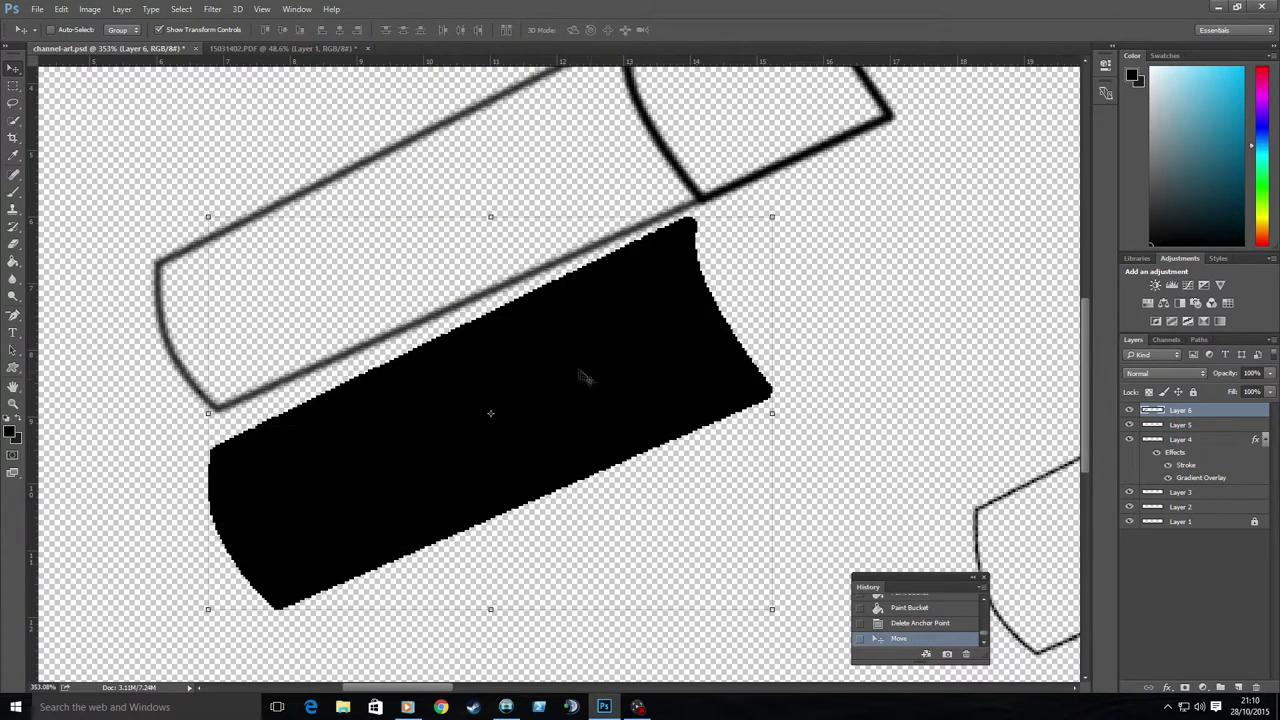
pyautogui.press('Delete')
pyautogui.press('Delete')
pyautogui.click(13, 403)
pyautogui.keyDown('alt'); pyautogui.click(700, 357); pyautogui.keyUp('alt')
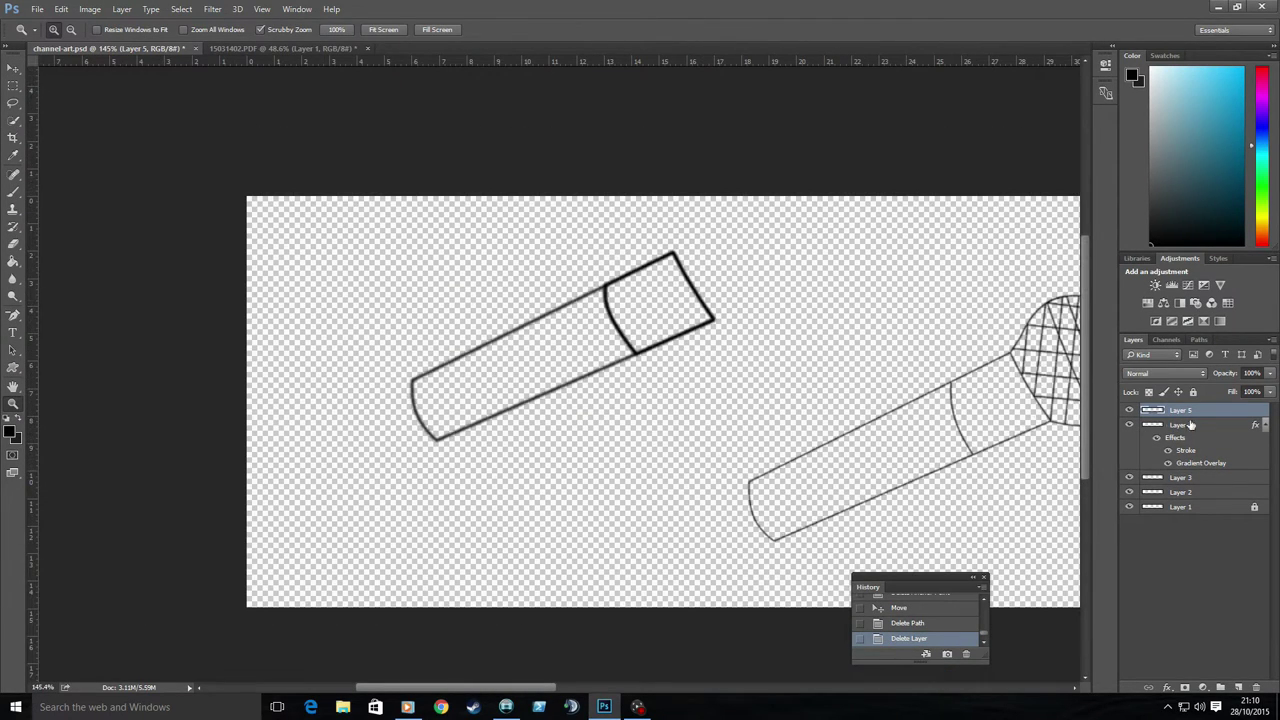
# Step: Revert in History to restore Layer 6 and the path from before the thick stroke
pyautogui.press('v')
pyautogui.click(905, 625)
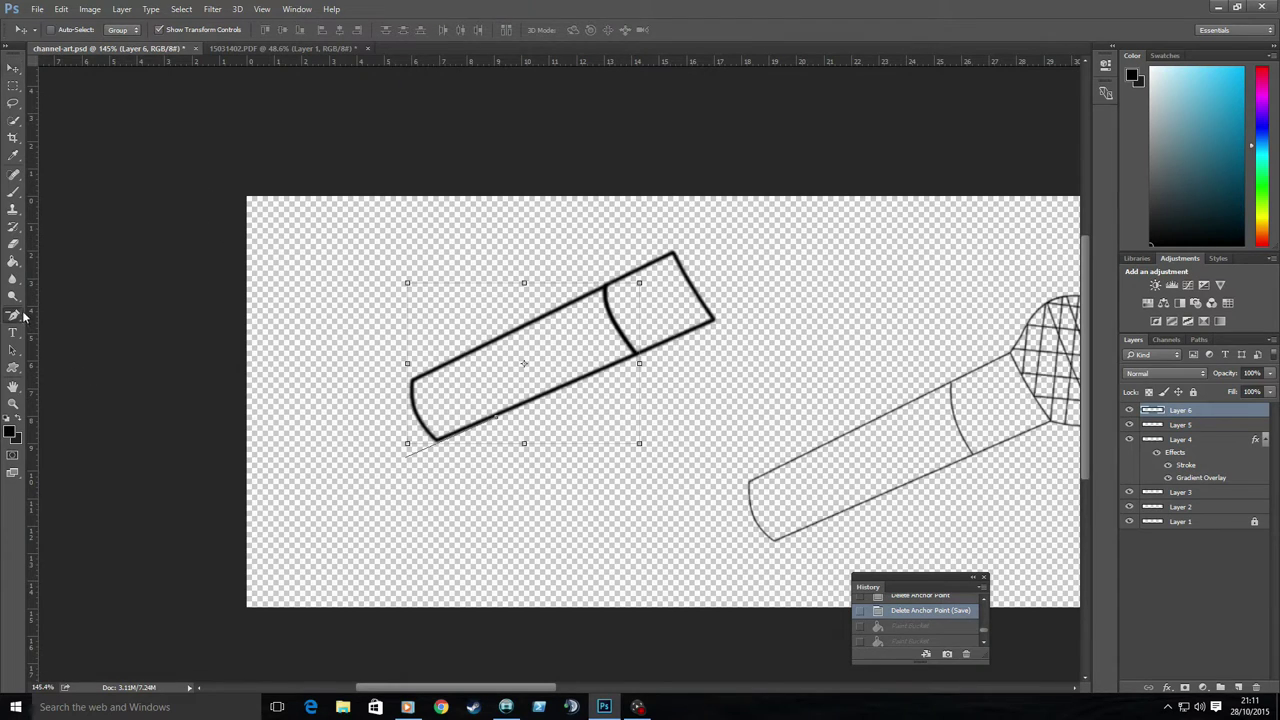
pyautogui.click(20, 315)
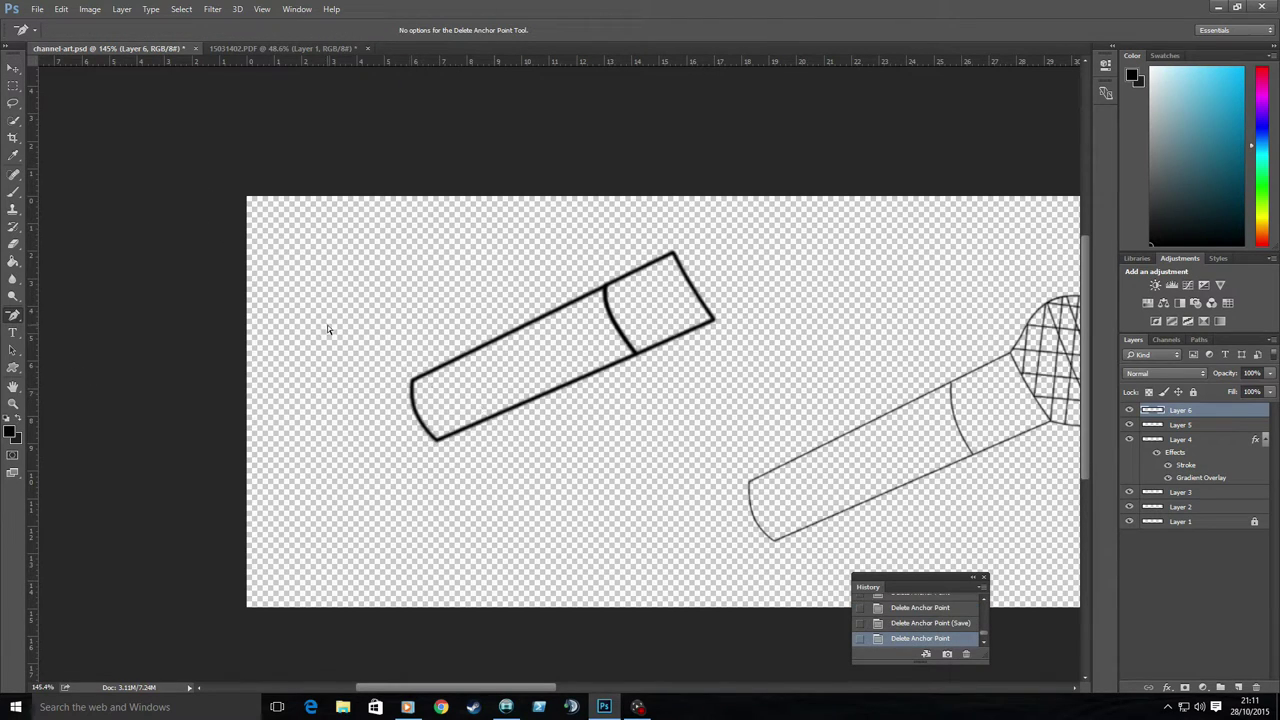
pyautogui.click(891, 613)
pyautogui.scroll(1, 891, 613)
pyautogui.click(895, 616)
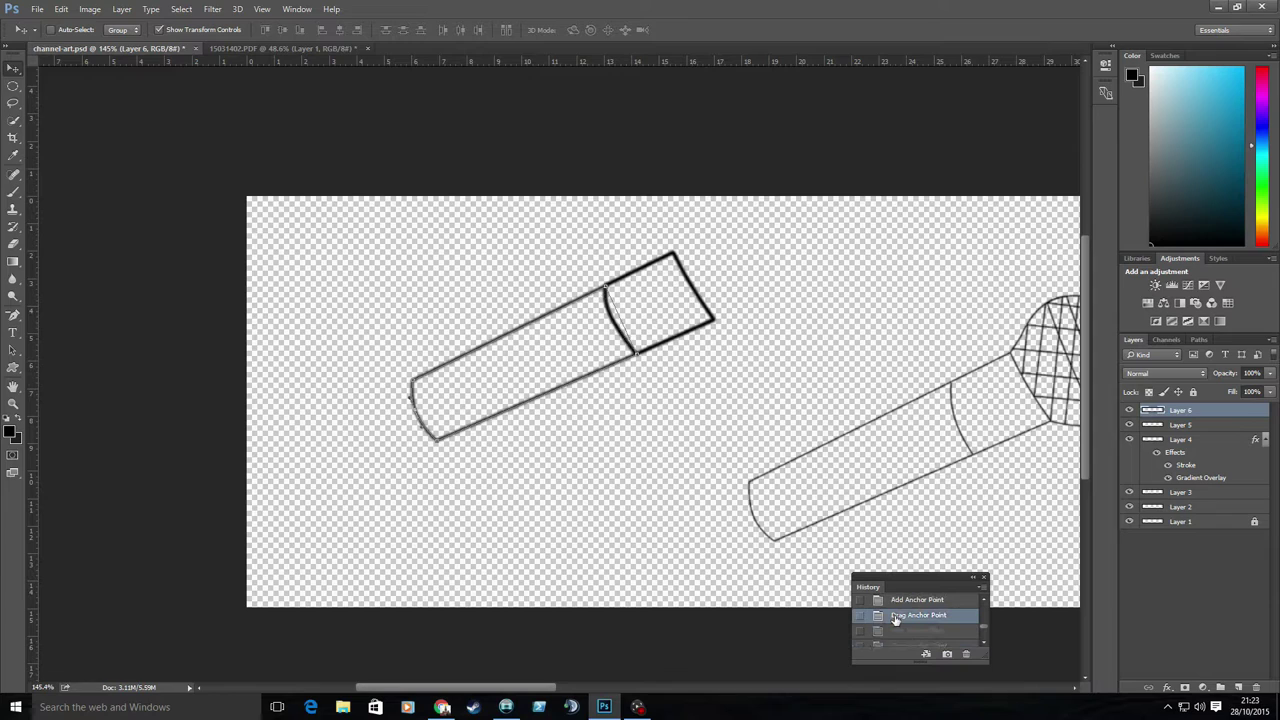
# Step: Fill the handle path with a grey colour, stroke its outline, and remove anchors near the left end
pyautogui.press('i')
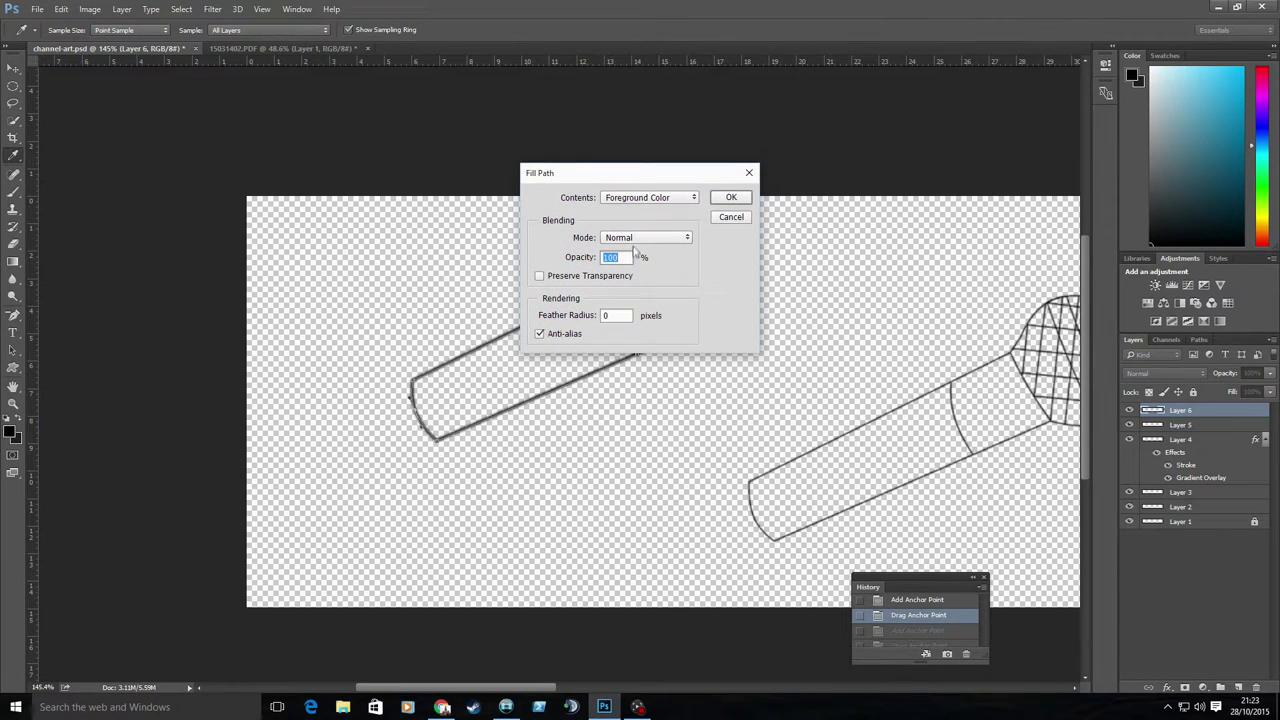
pyautogui.click(652, 198)
pyautogui.click(634, 234)
pyautogui.press('Return')
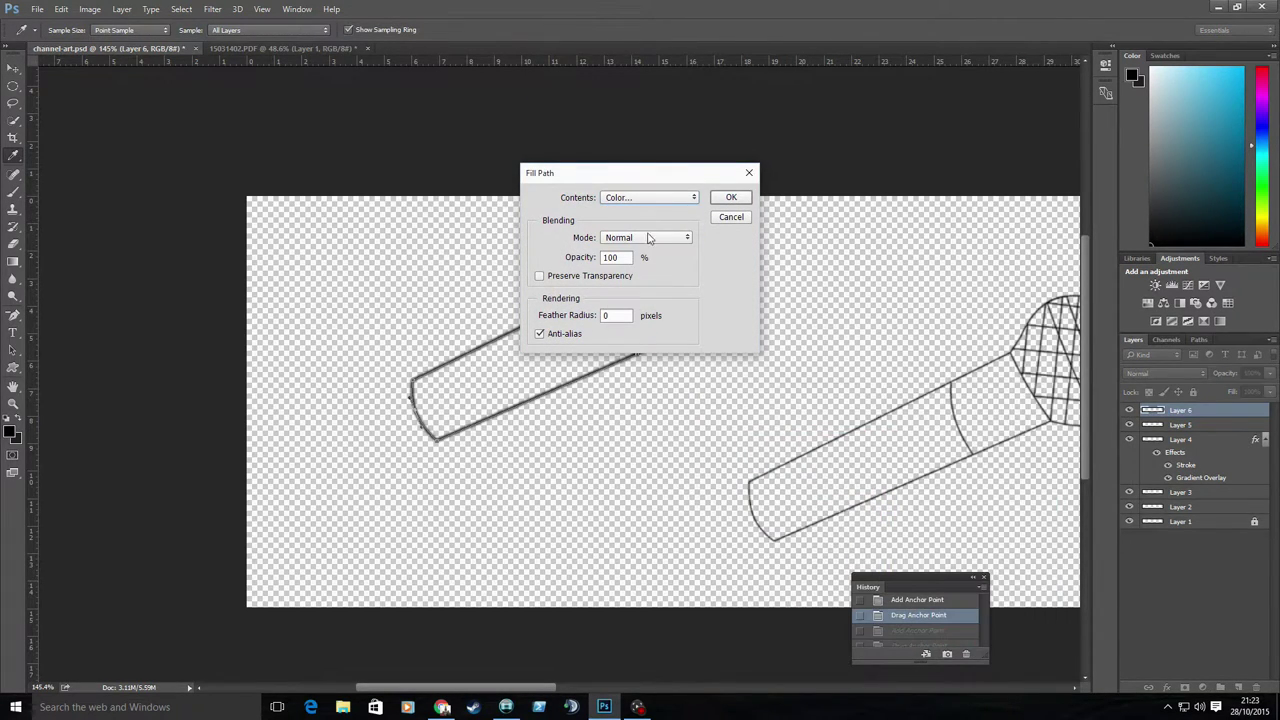
pyautogui.click(718, 203)
pyautogui.rightClick(610, 335)
pyautogui.click(680, 440)
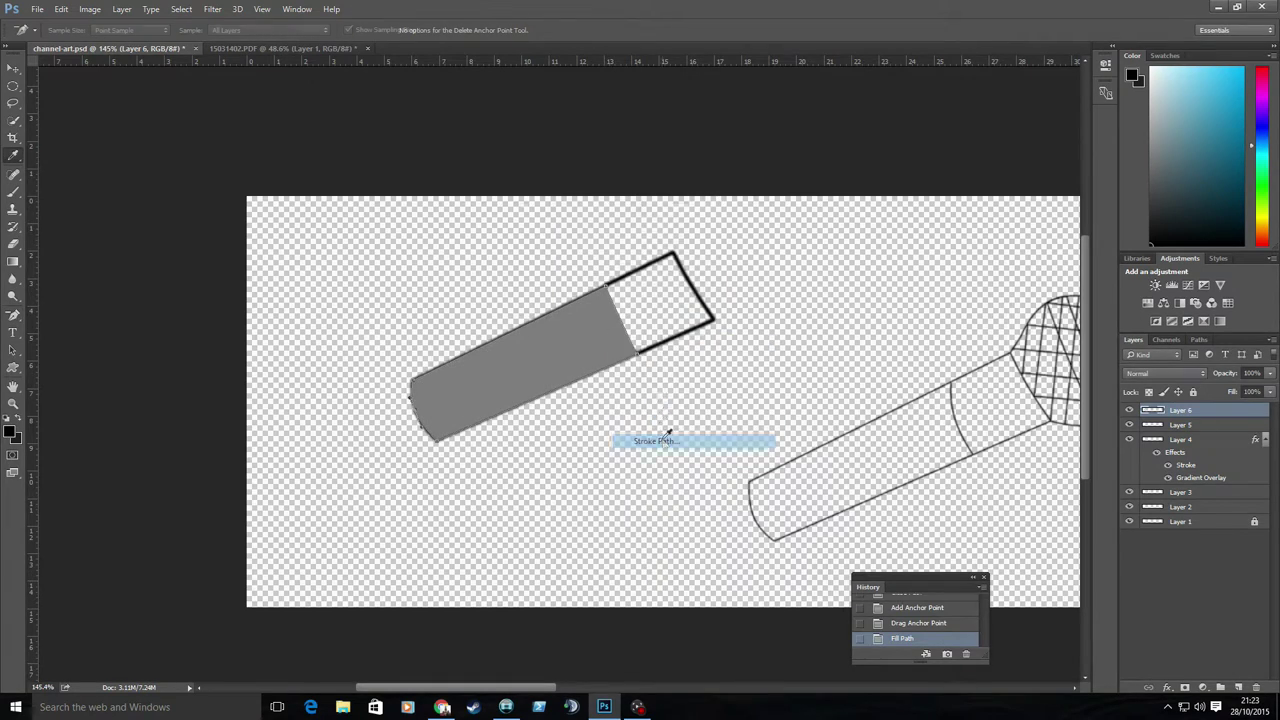
pyautogui.click(414, 387)
pyautogui.click(437, 441)
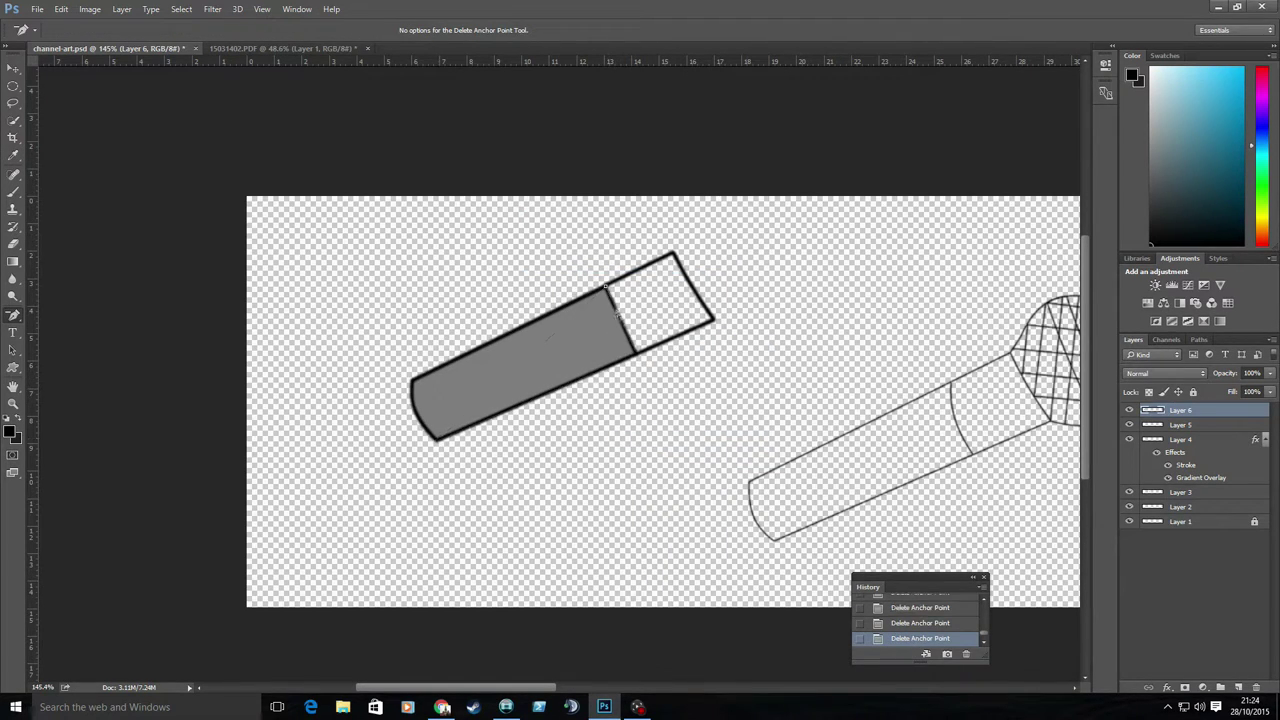
# Step: Delete the empty Layer 5 and open Blending Options for Layer 6
pyautogui.click(1180, 425)
pyautogui.rightClick(1180, 425)
pyautogui.click(1064, 160)
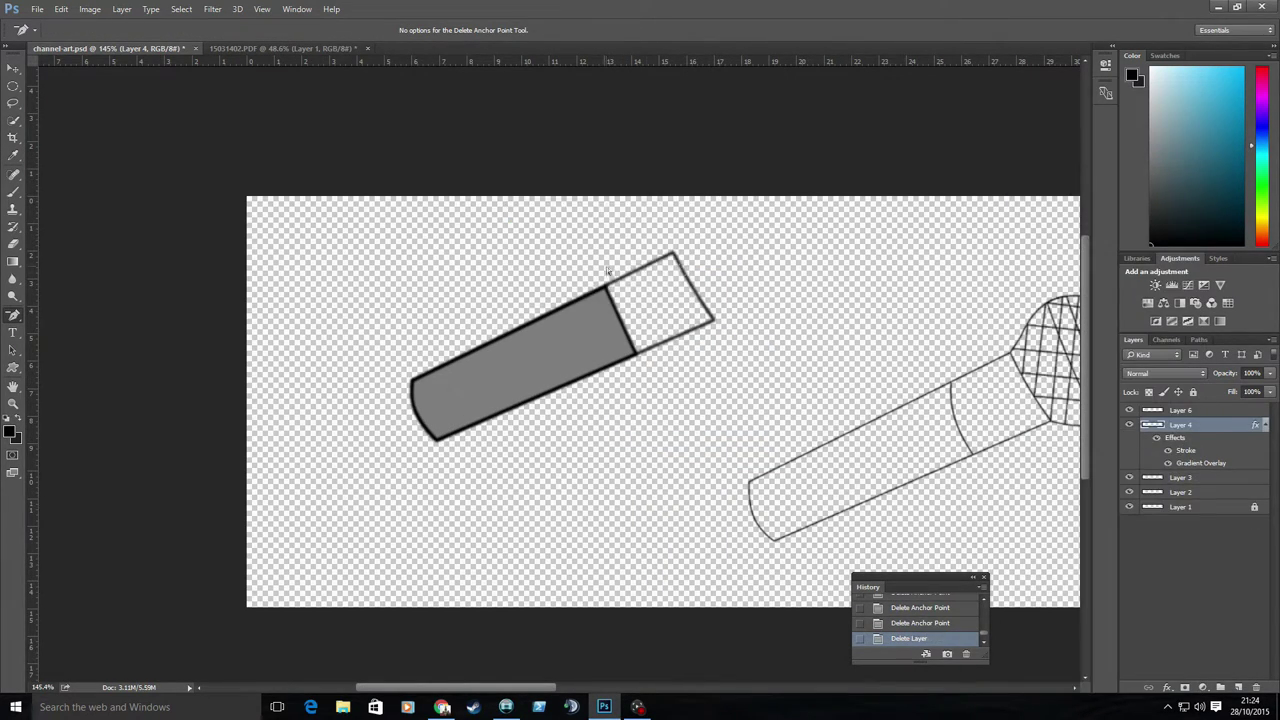
pyautogui.press('v')
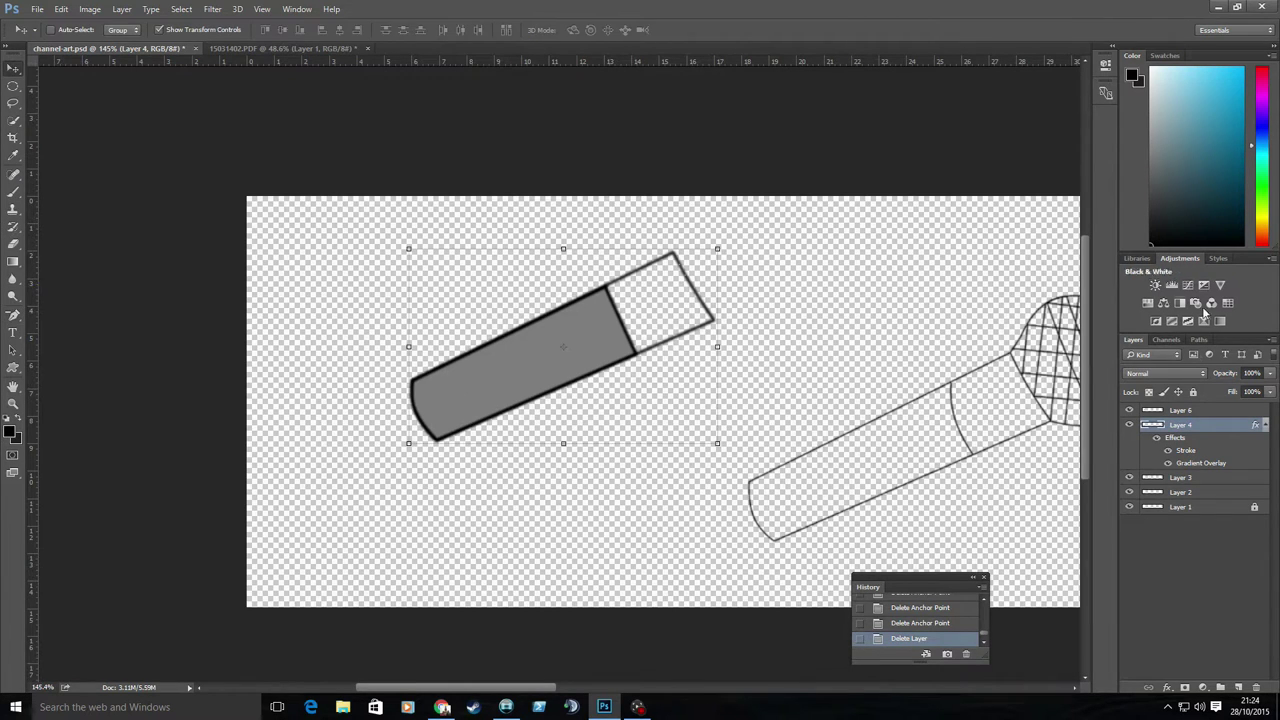
pyautogui.rightClick(1226, 412)
pyautogui.click(1226, 412)
pyautogui.rightClick(1226, 412)
pyautogui.click(1080, 96)
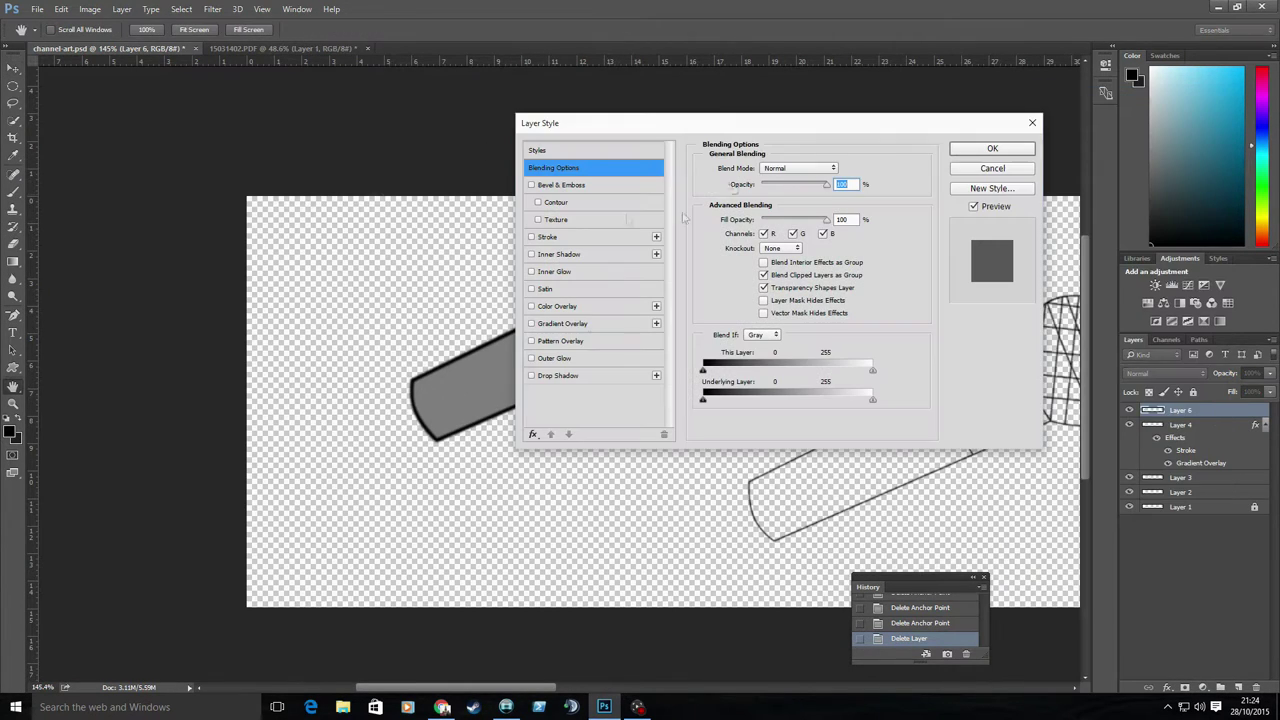
# Step: Add a gradient overlay to the handle and rotate its angle across the handle
pyautogui.click(562, 323)
pyautogui.moveTo(760, 123); pyautogui.dragTo(900, 130)
pyautogui.click(897, 244)
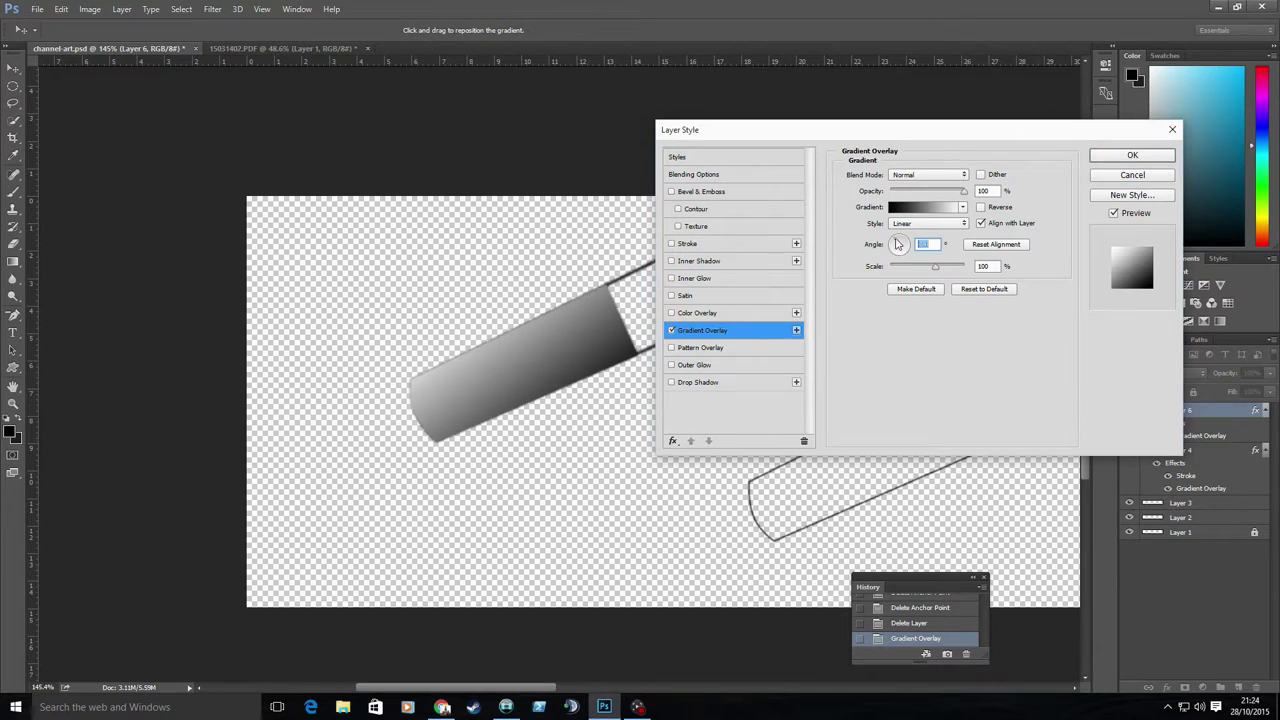
pyautogui.moveTo(897, 244); pyautogui.dragTo(941, 248)
# Step: Add a 1 px outside stroke to the handle's layer style and apply it
pyautogui.click(778, 245)
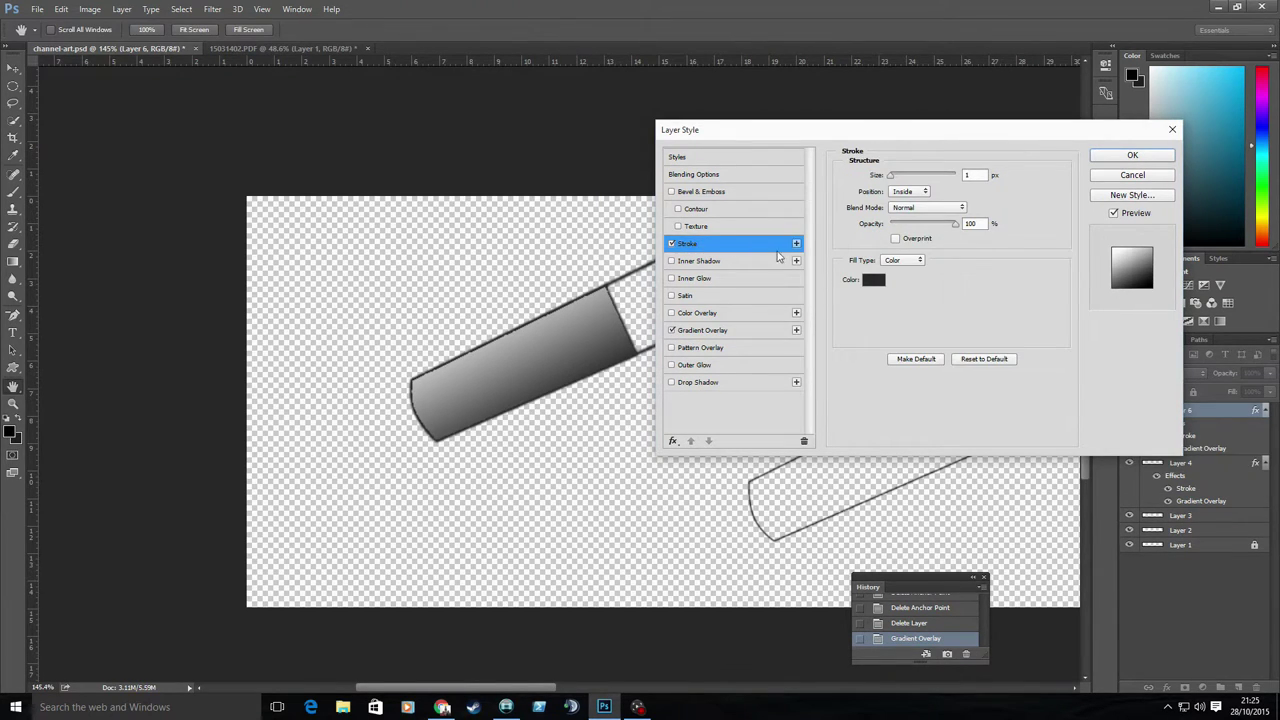
pyautogui.moveTo(891, 175)
pyautogui.mouseDown()
pyautogui.moveTo(940, 175)
pyautogui.moveTo(893, 178)
pyautogui.mouseUp()
pyautogui.click(910, 191)
pyautogui.click(912, 207)
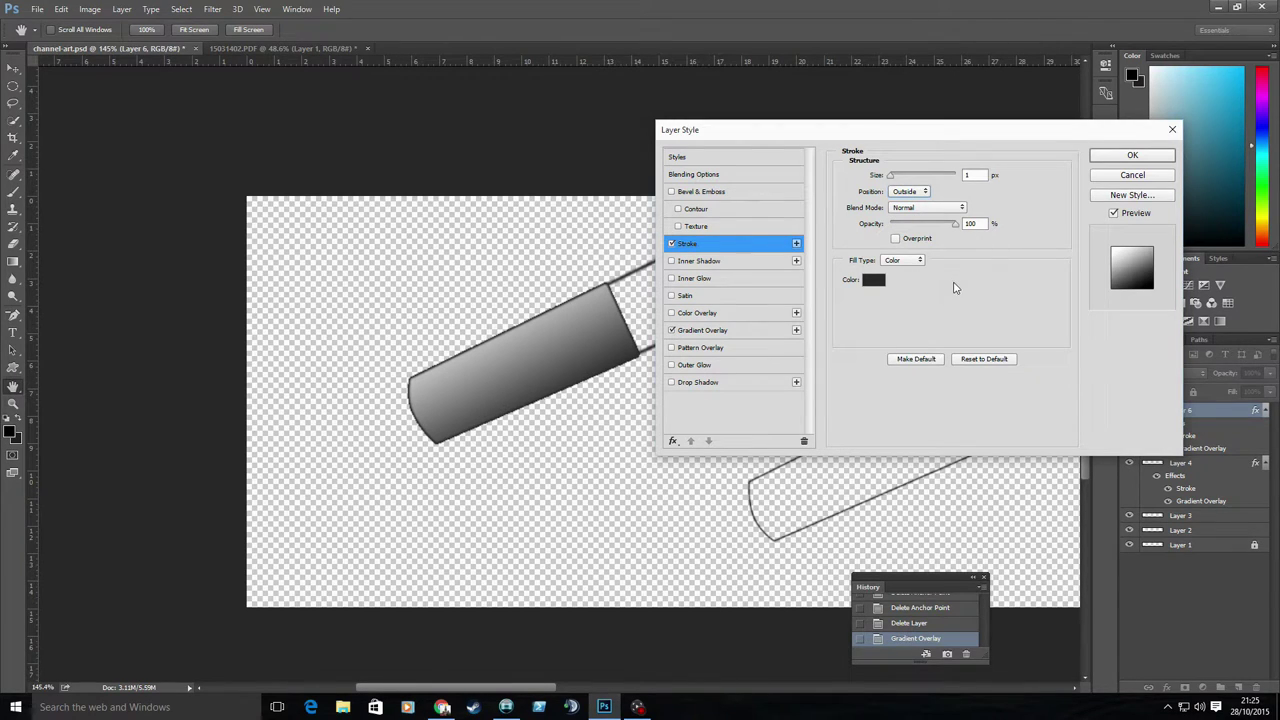
pyautogui.doubleClick(970, 224)
pyautogui.click(1132, 195)
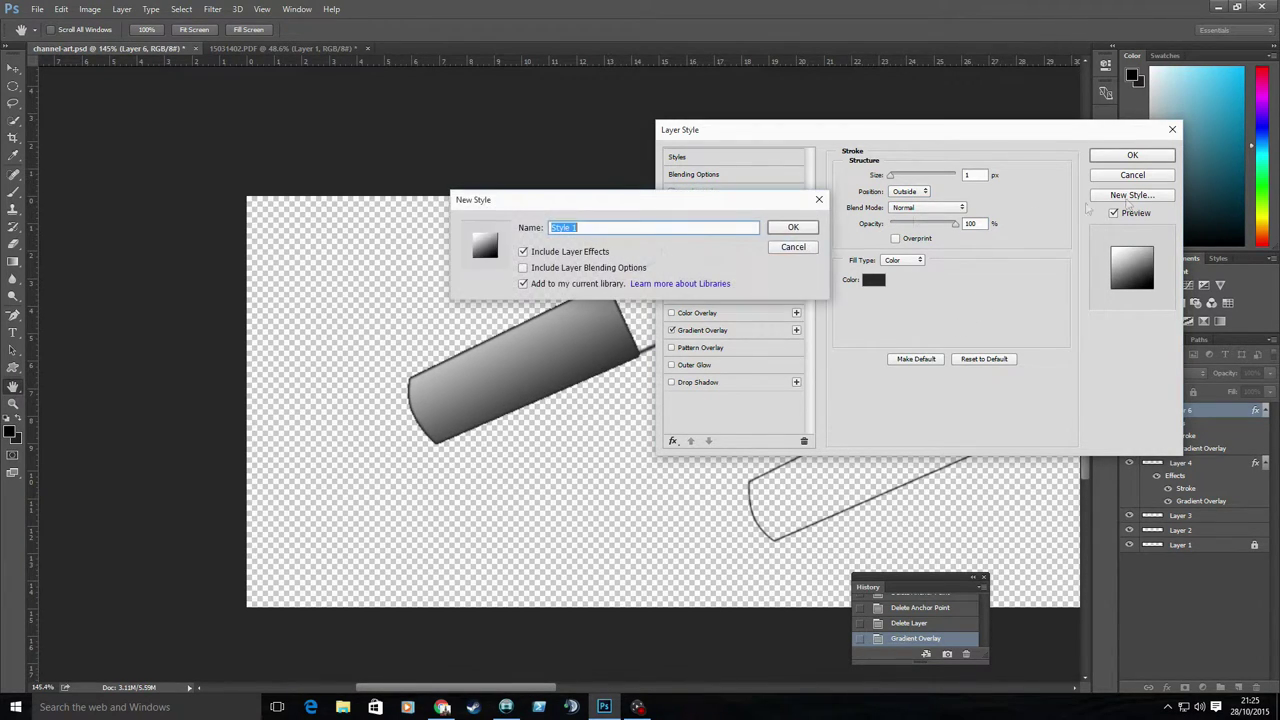
pyautogui.click(830, 254)
pyautogui.press('Return')
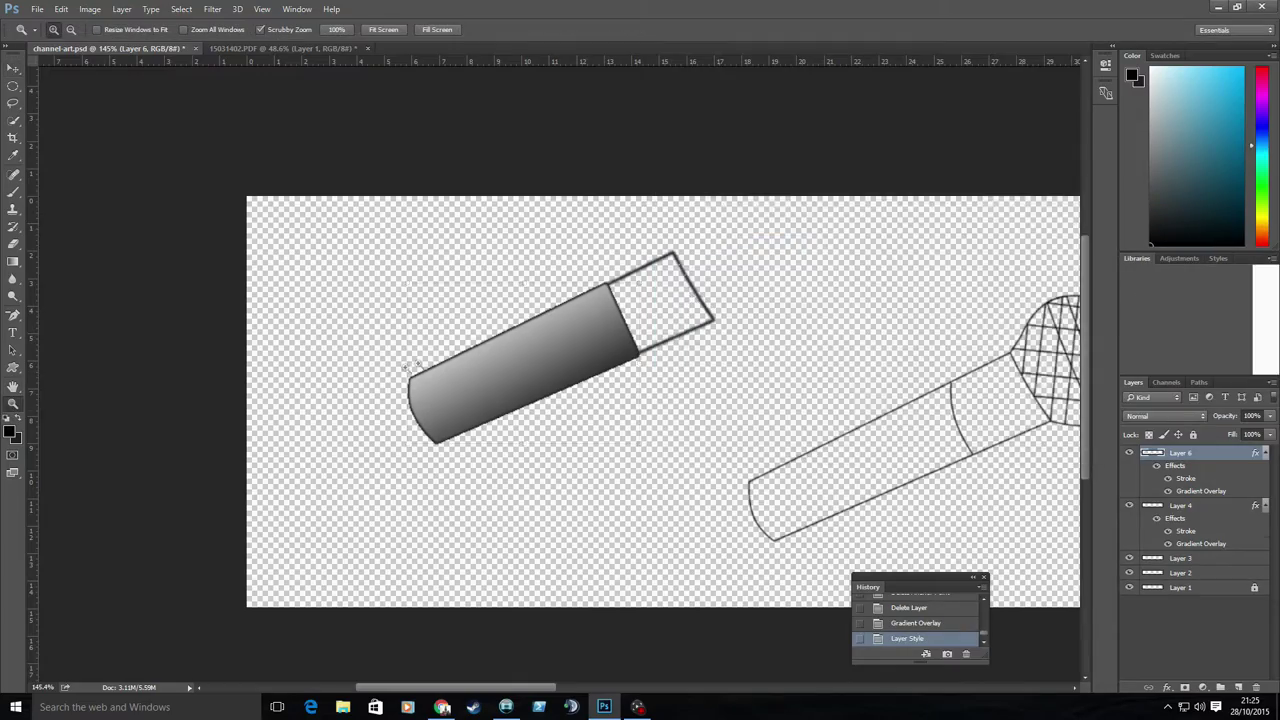
# Step: Zoom in on the end cap and give its layer style a thin outline stroke
pyautogui.press('z')
pyautogui.click(743, 343)
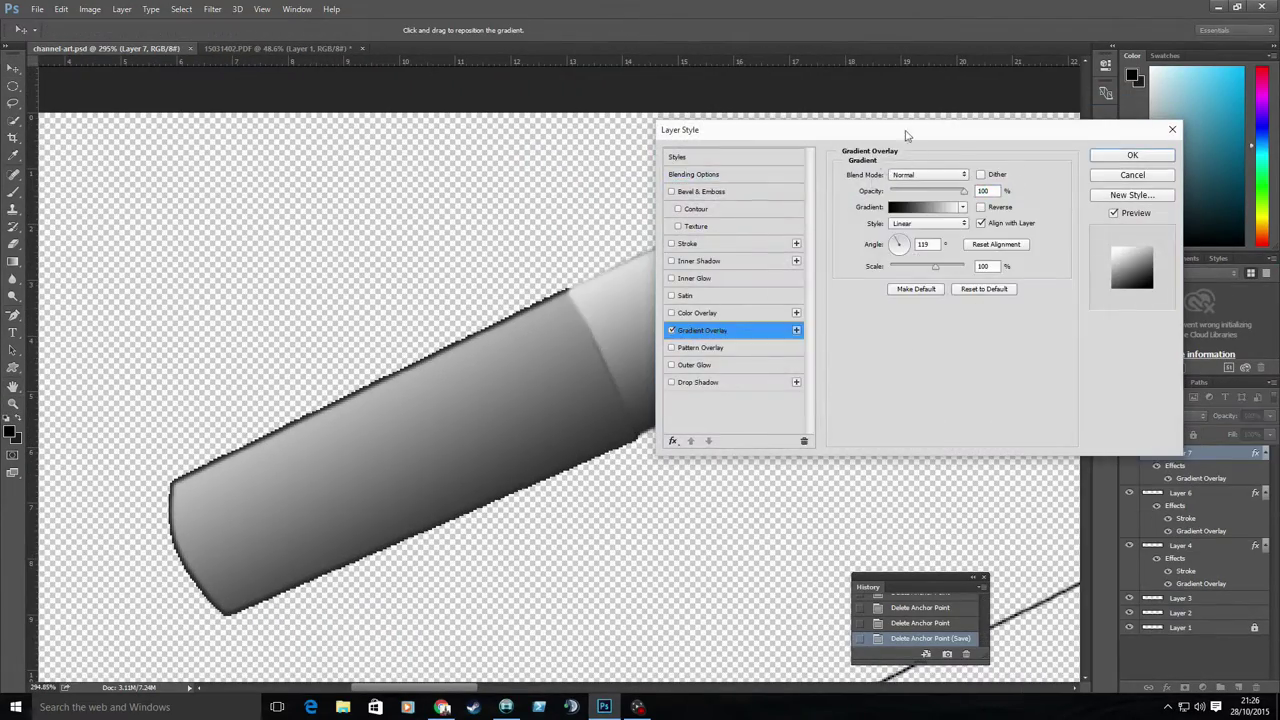
pyautogui.moveTo(906, 134); pyautogui.dragTo(1038, 131)
pyautogui.click(826, 248)
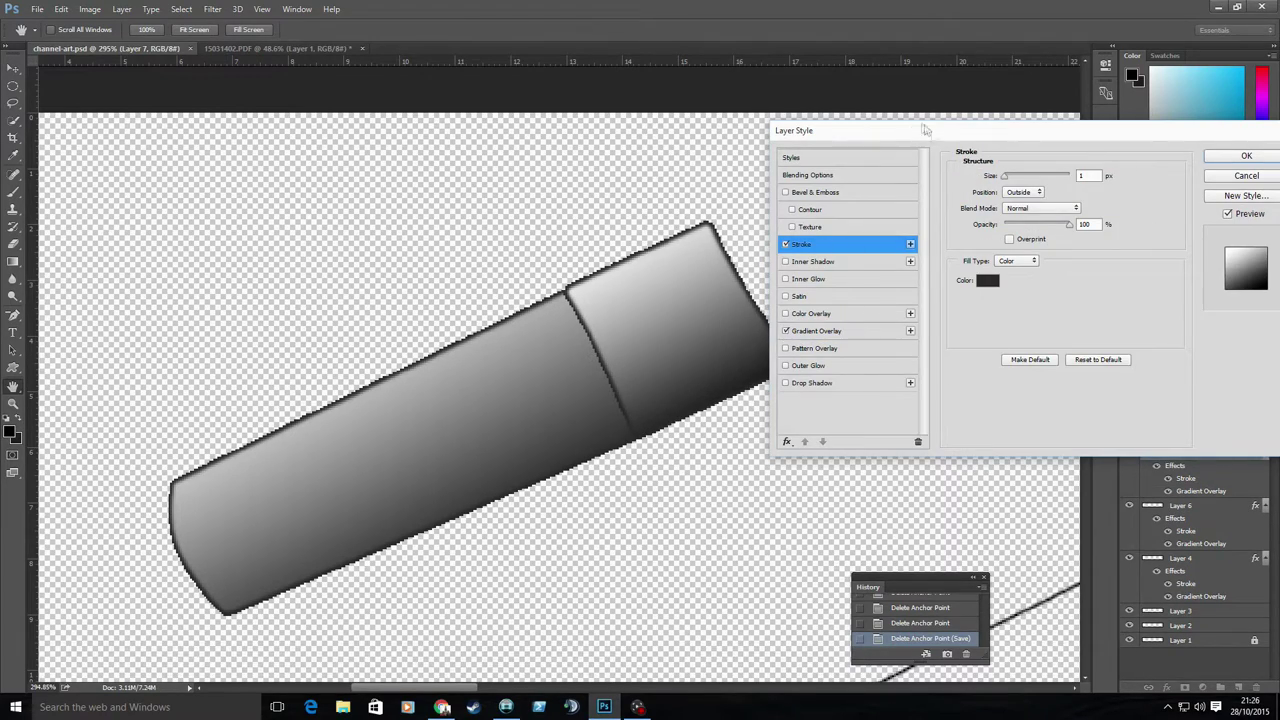
pyautogui.press('Return')
# Step: Select the handle and cap layers together and move them leftward
pyautogui.hotkey('ctrl', '0')
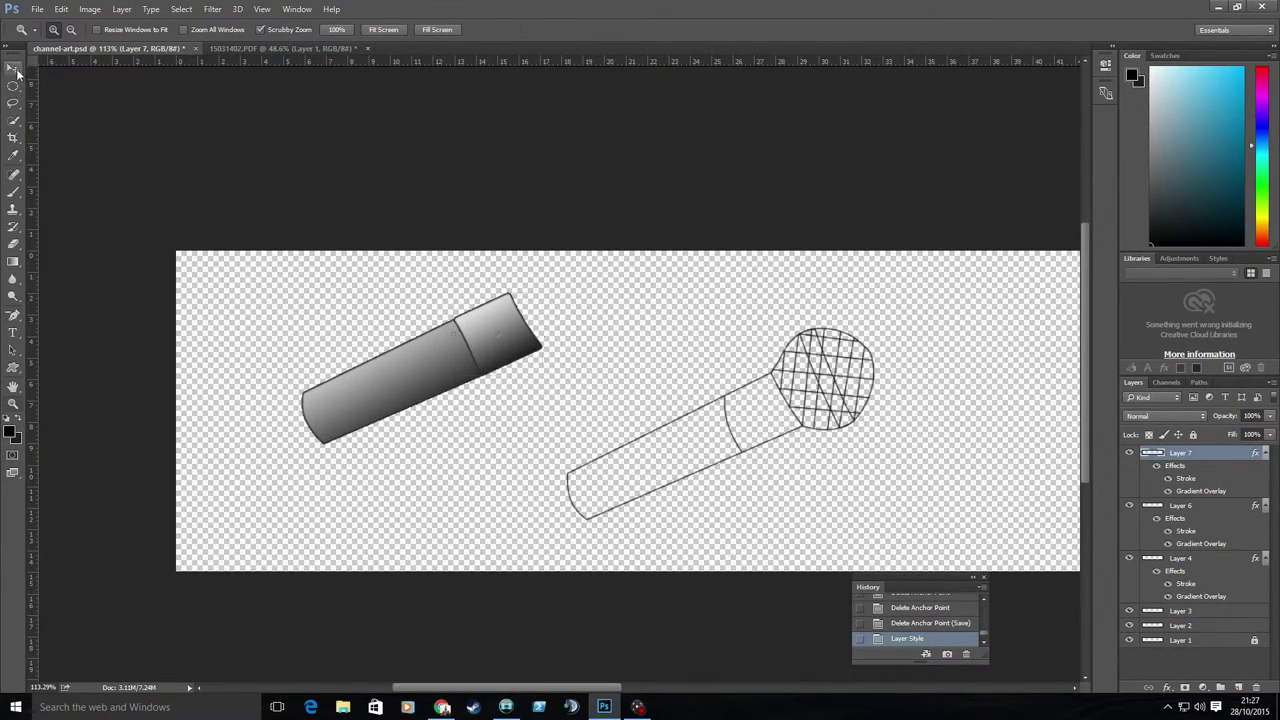
pyautogui.click(13, 67)
pyautogui.keyDown('shift'); pyautogui.click(1208, 505); pyautogui.keyUp('shift')
pyautogui.rightClick(1208, 505)
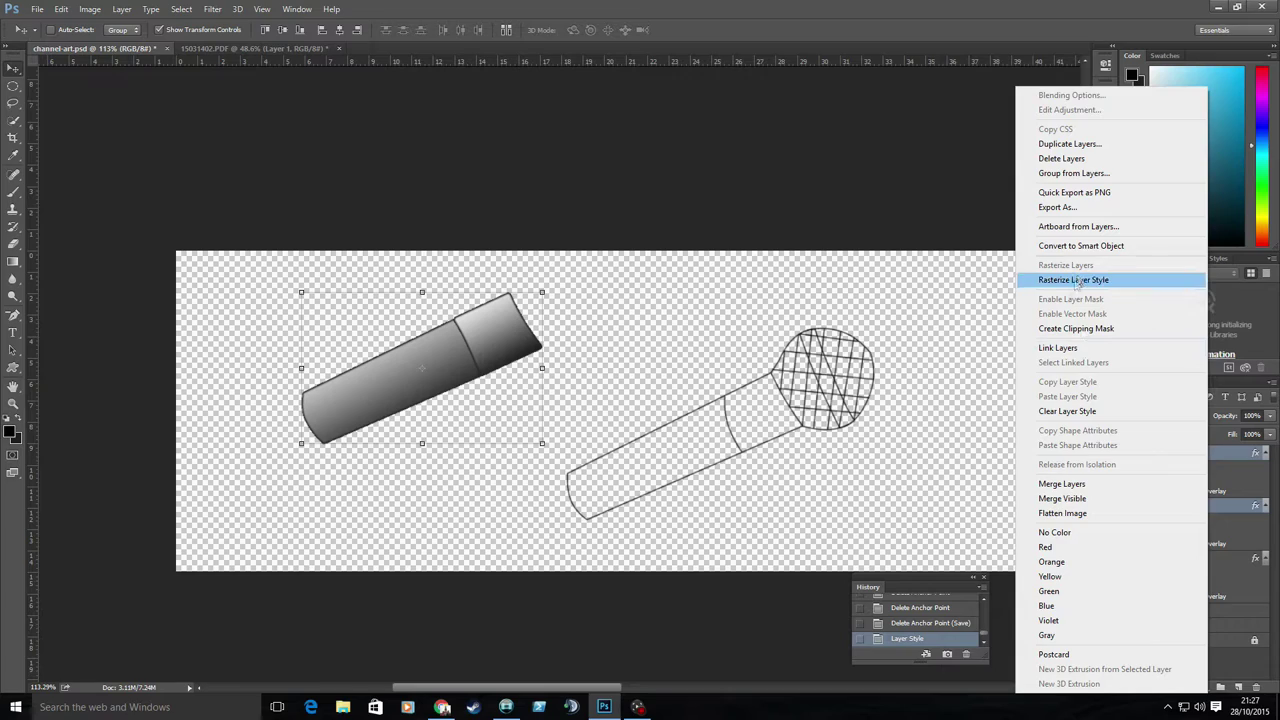
pyautogui.moveTo(500, 330); pyautogui.dragTo(423, 338)
# Step: Delete Layer 4, shift the microphone outline slightly down, and zoom in on the microphone sketch
pyautogui.click(1172, 560)
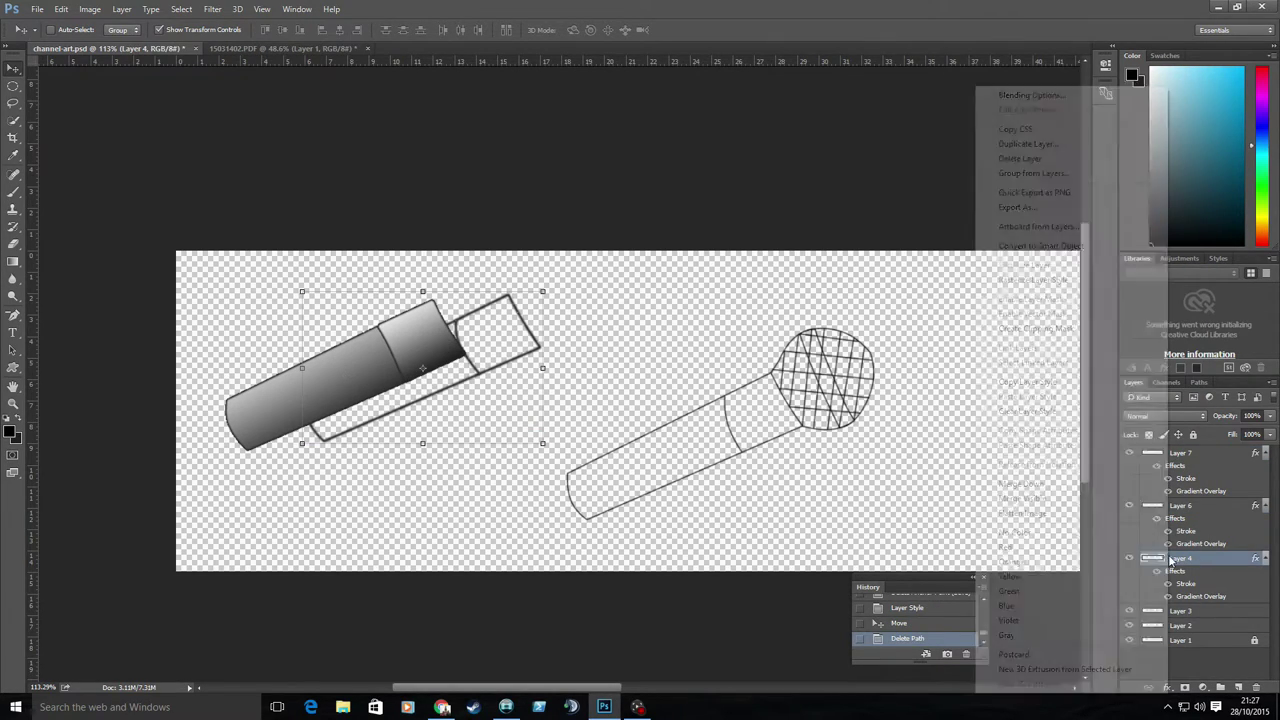
pyautogui.click(1256, 688)
pyautogui.click(577, 266)
pyautogui.moveTo(951, 443); pyautogui.dragTo(953, 479)
pyautogui.press('z')
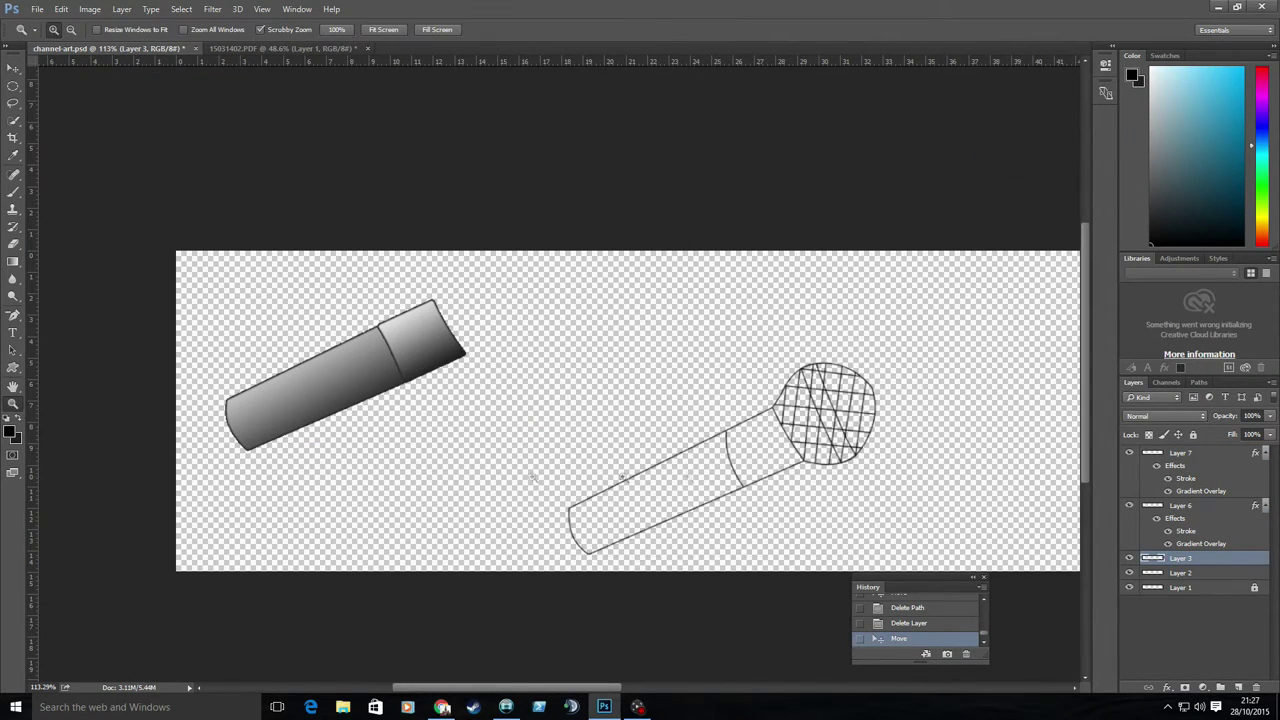
pyautogui.moveTo(783, 431)
pyautogui.mouseDown()
pyautogui.moveTo(830, 431)
pyautogui.moveTo(657, 349)
pyautogui.mouseUp()
# Step: Add a new empty Layer 8 and Pen-trace the microphone's round head outline
pyautogui.press('p')
pyautogui.click(1238, 687)
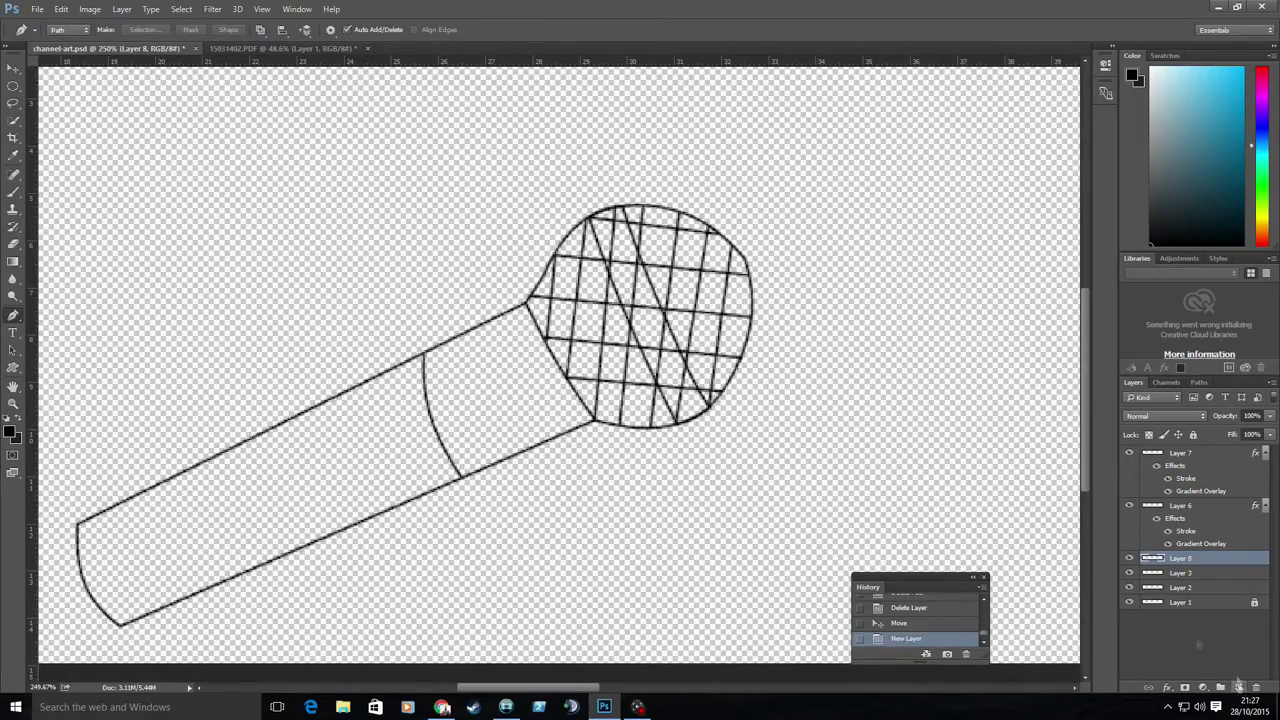
pyautogui.scroll(5, 525, 230)
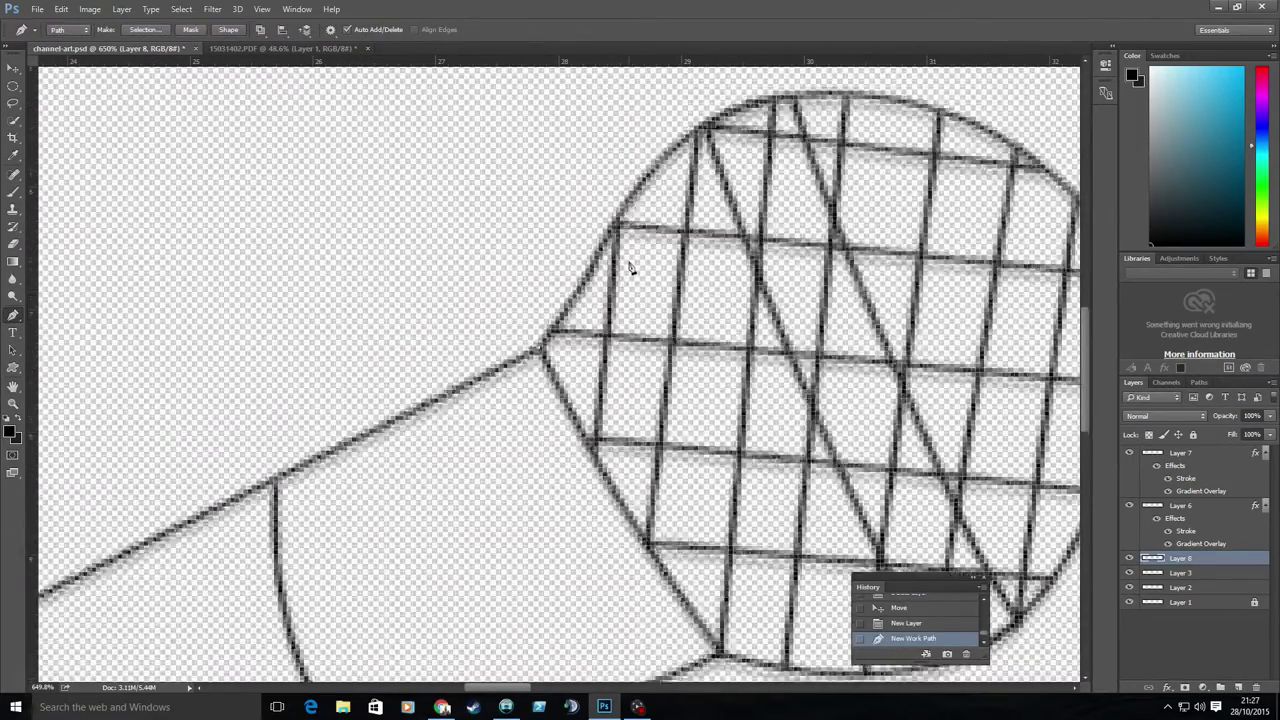
pyautogui.click(617, 338)
pyautogui.hscroll(5, 786, 478)
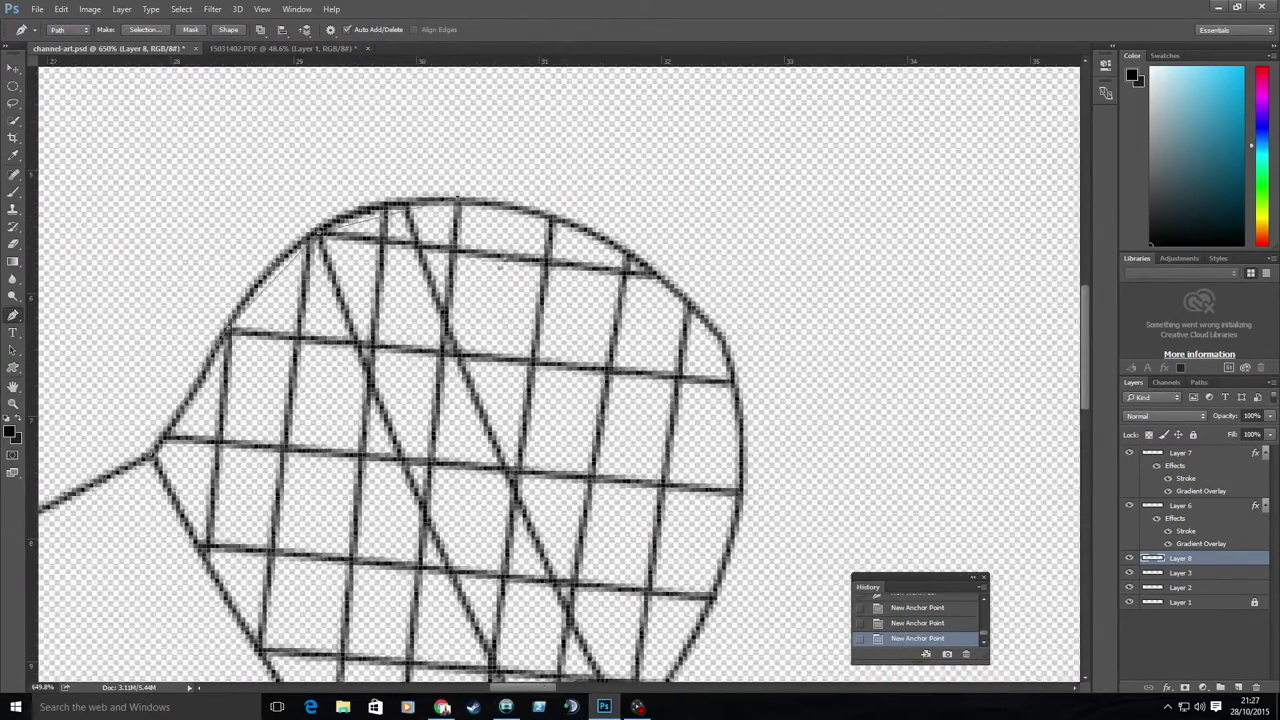
pyautogui.scroll(-1, 736, 390)
pyautogui.scroll(-2, 725, 460)
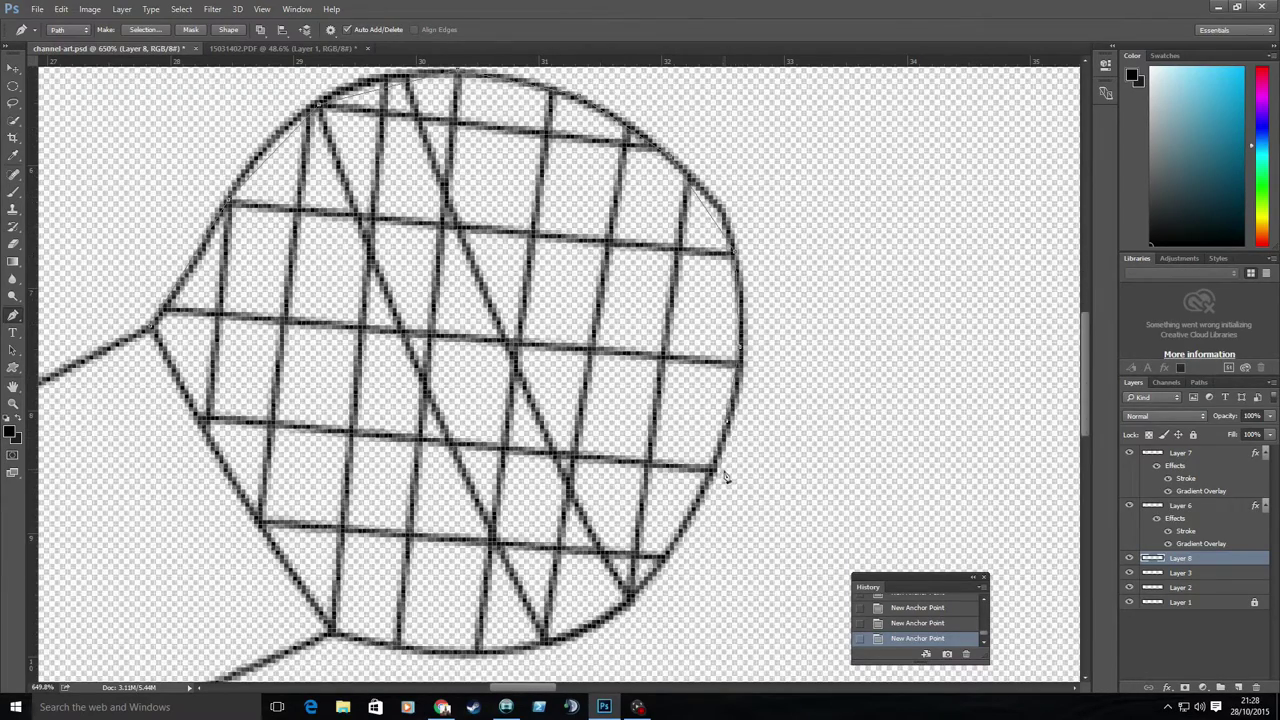
pyautogui.scroll(-1, 640, 585)
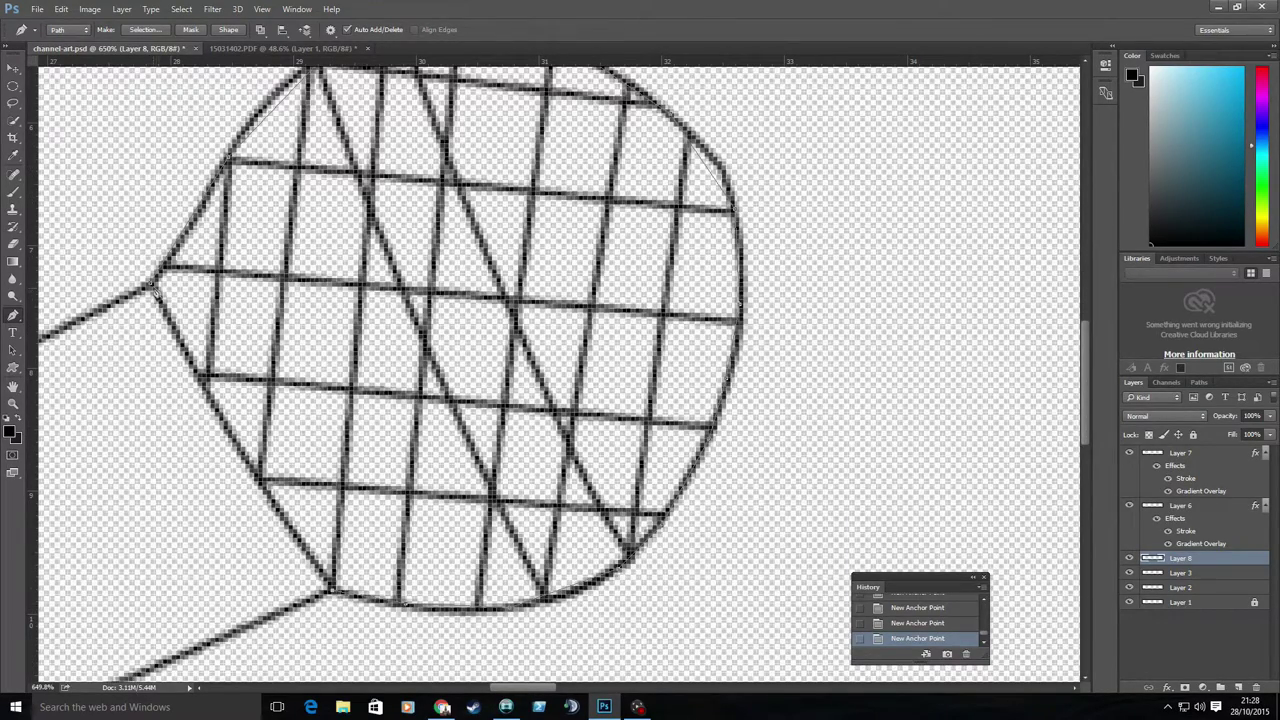
pyautogui.moveTo(19, 315); pyautogui.dragTo(70, 350)
pyautogui.scroll(-1, 370, 113)
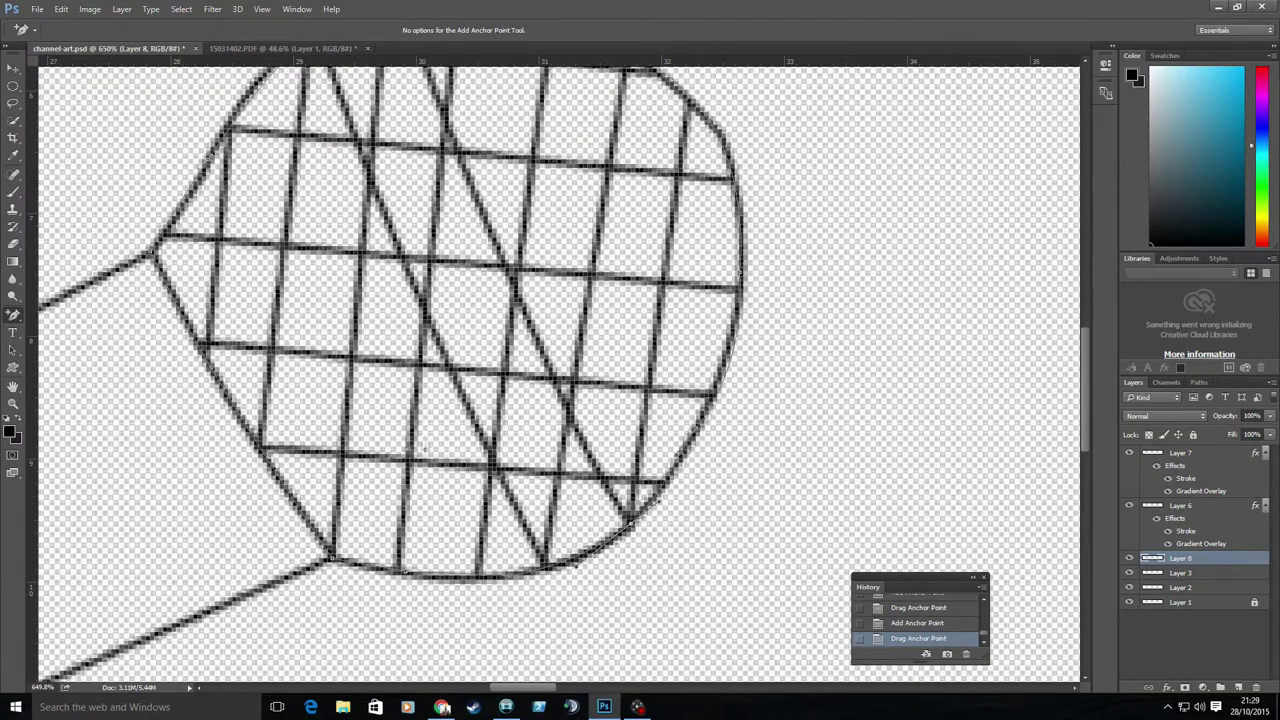
# Step: Stroke the head path in thick black, remove stray anchors, refine its curve, and bring up Fill Path
pyautogui.rightClick(370, 113)
pyautogui.click(420, 219)
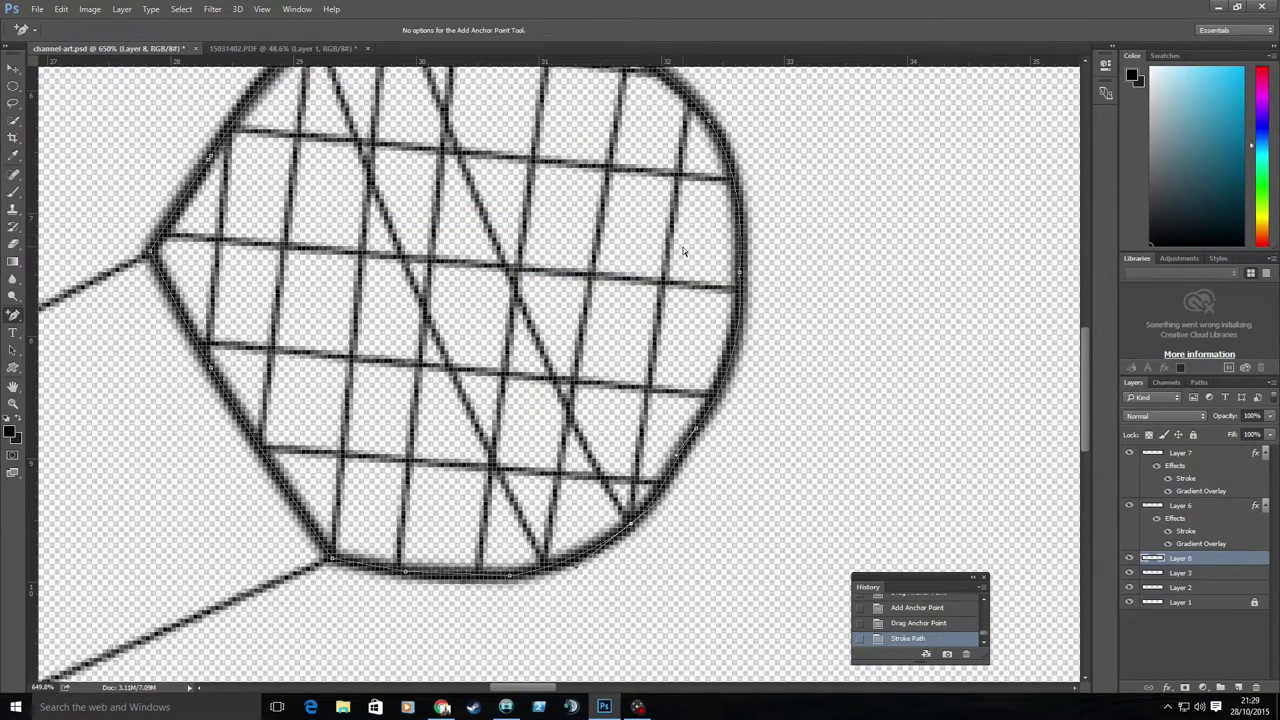
pyautogui.moveTo(13, 315)
pyautogui.mouseDown()
pyautogui.moveTo(70, 365)
pyautogui.moveTo(870, 386)
pyautogui.mouseUp()
pyautogui.click(175, 205)
pyautogui.click(290, 500)
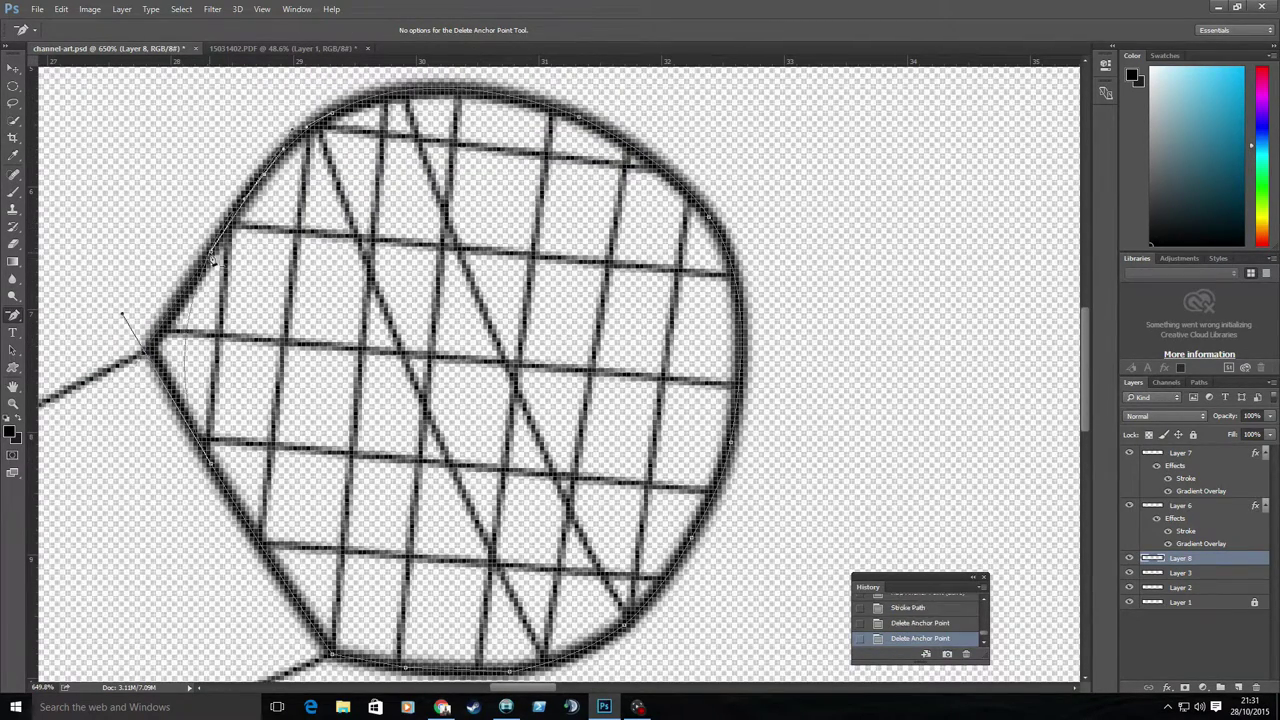
pyautogui.moveTo(268, 178); pyautogui.dragTo(640, 652)
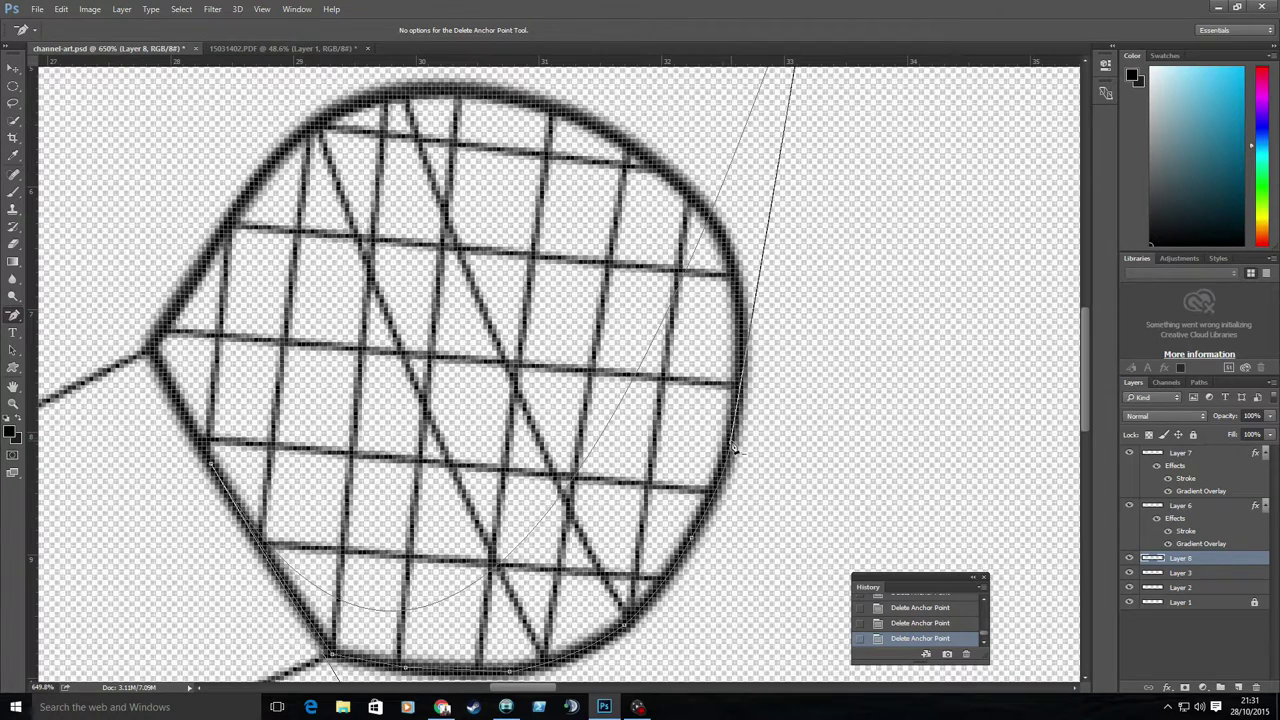
pyautogui.scroll(-1, 638, 652)
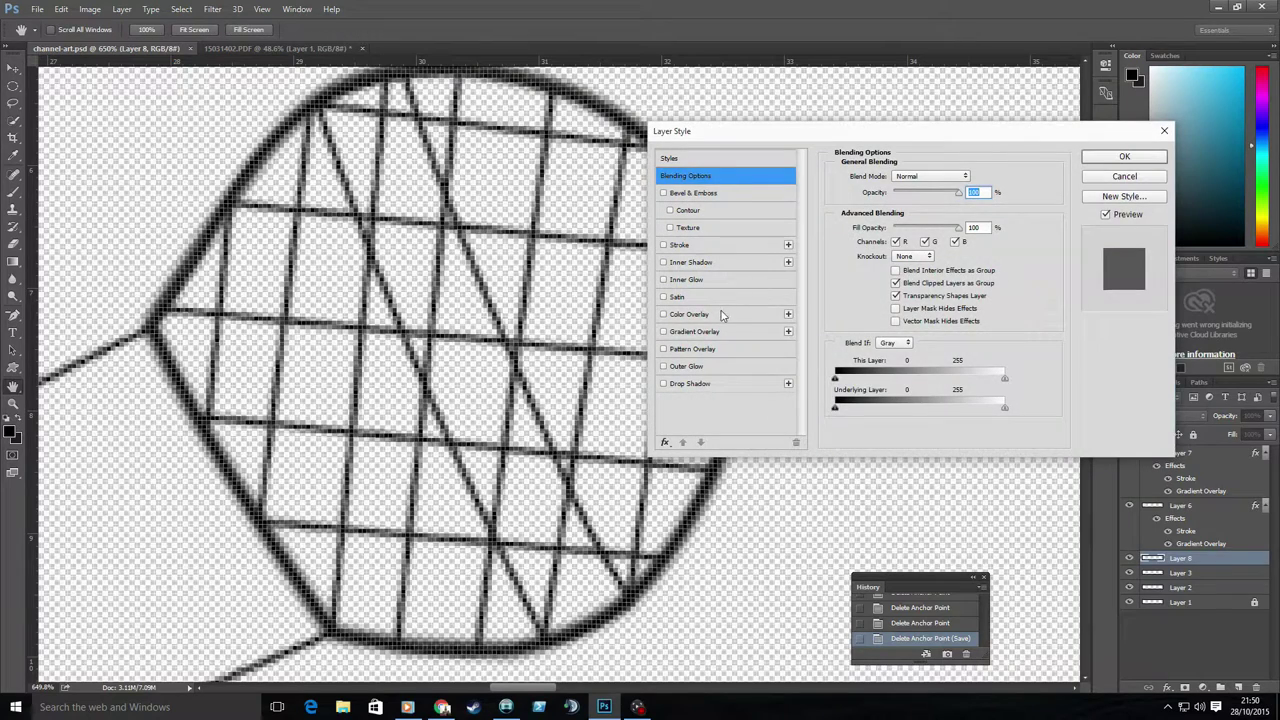
pyautogui.click(752, 331)
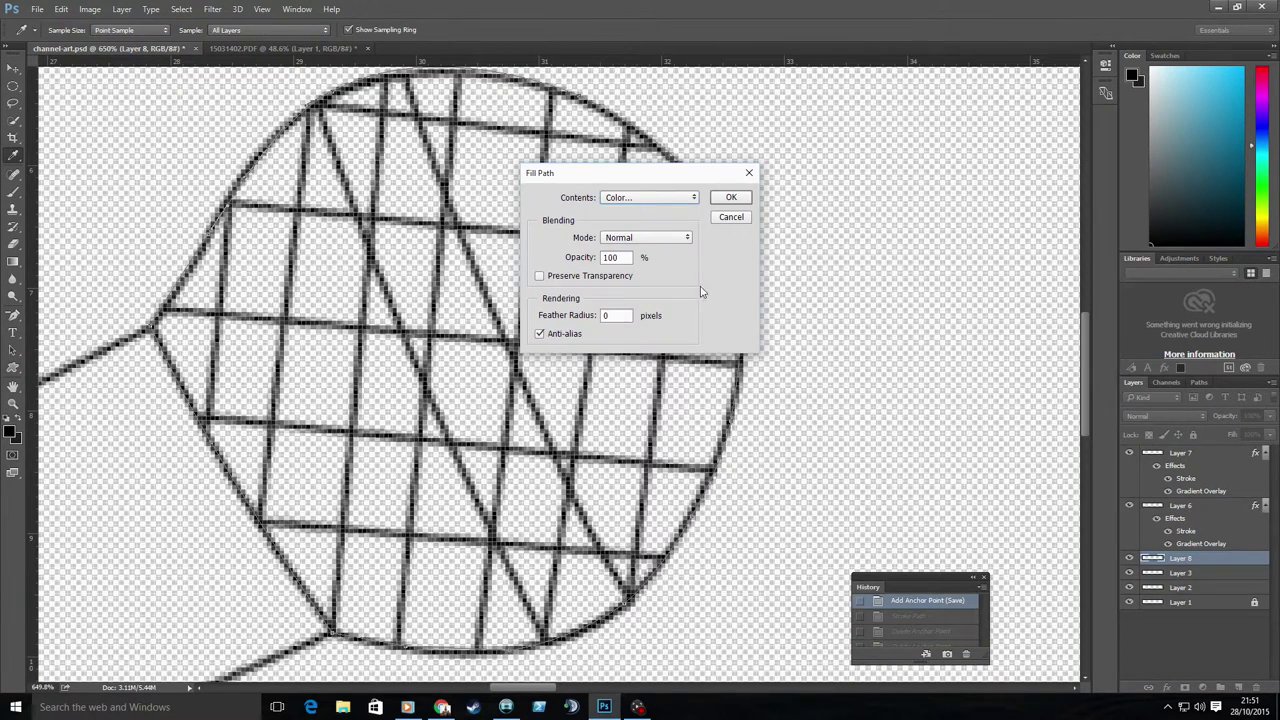
# Step: Fill the head path grey in Behind mode and stroke the path again
pyautogui.click(687, 237)
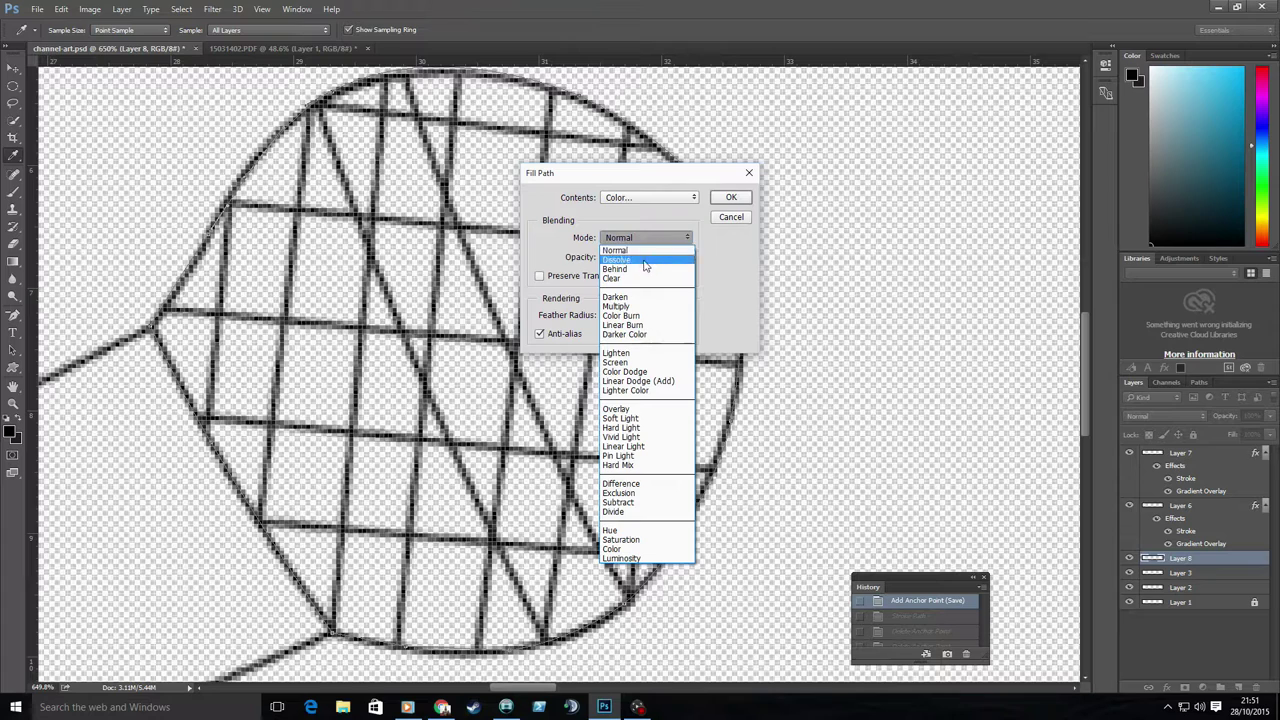
pyautogui.click(672, 262)
pyautogui.click(722, 200)
pyautogui.rightClick(497, 240)
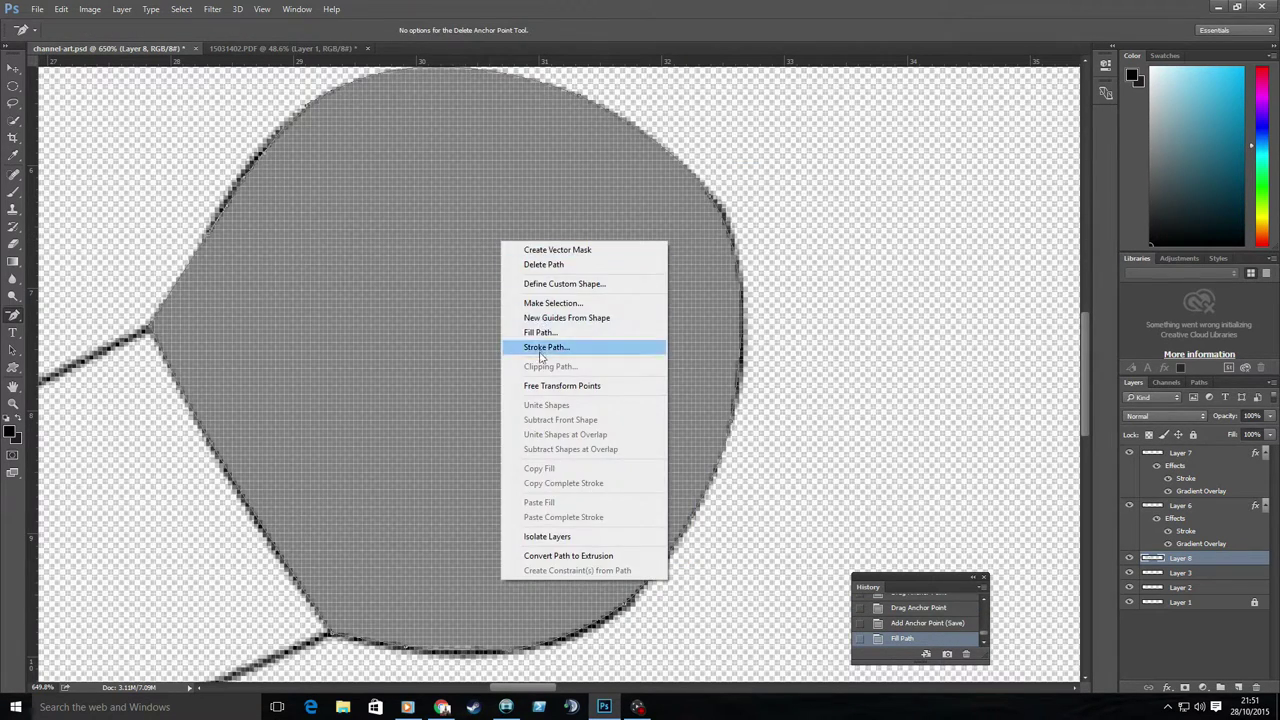
pyautogui.click(580, 343)
# Step: Delete the stray anchor points causing the loop and zoom out to see the whole head
pyautogui.click(177, 282)
pyautogui.click(219, 434)
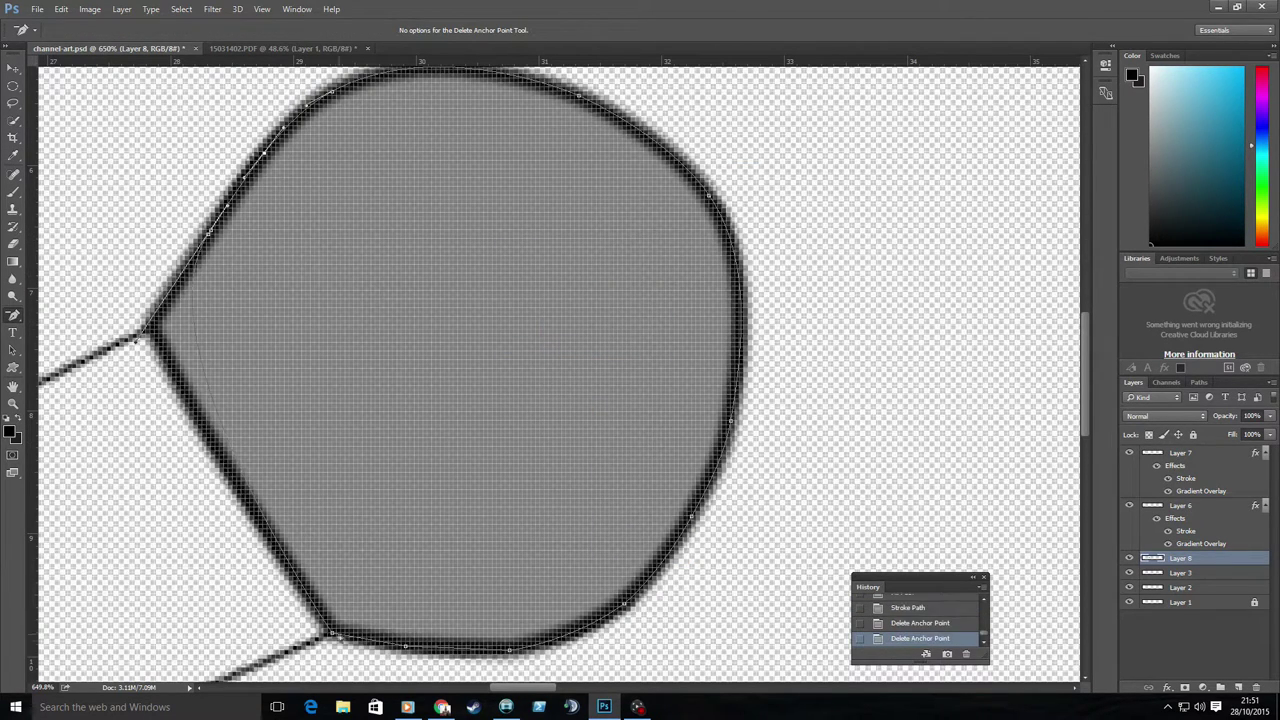
pyautogui.click(510, 650)
pyautogui.click(732, 420)
pyautogui.click(697, 189)
pyautogui.scroll(1, 697, 189)
pyautogui.scroll(1, 697, 189)
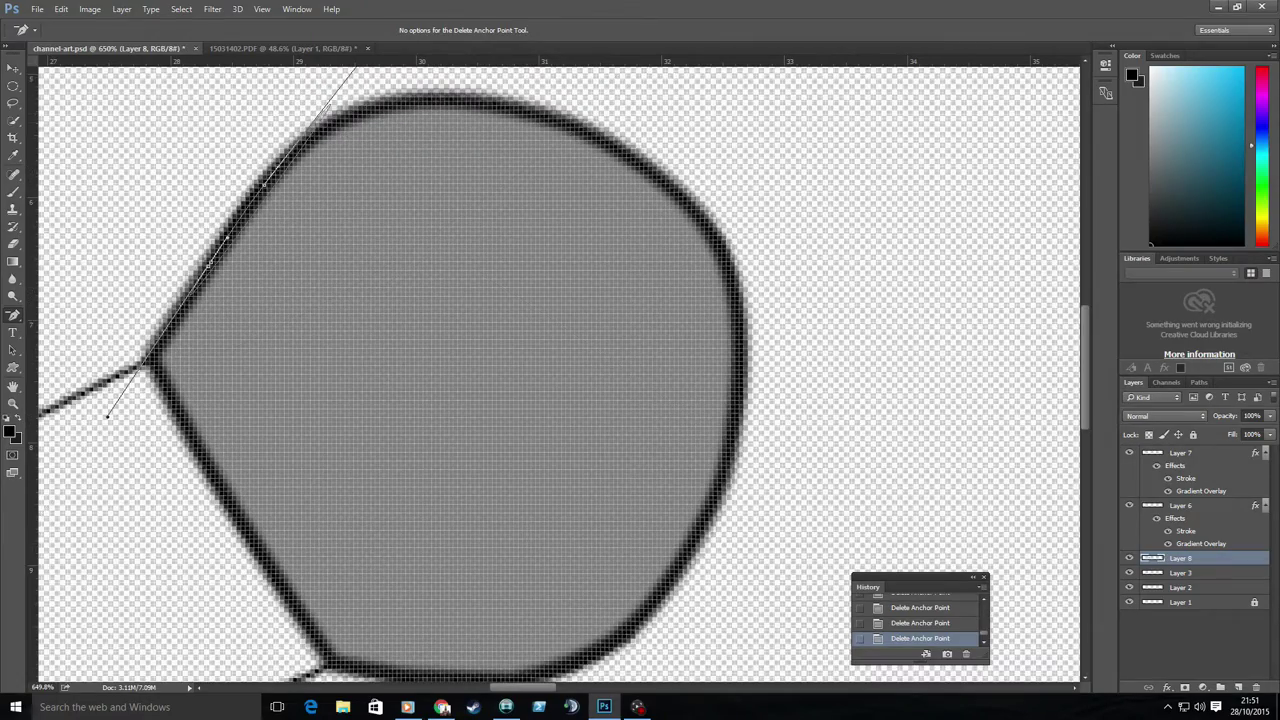
pyautogui.hotkey('ctrl', '-')
pyautogui.hotkey('ctrl', '-')
pyautogui.hotkey('ctrl', '-')
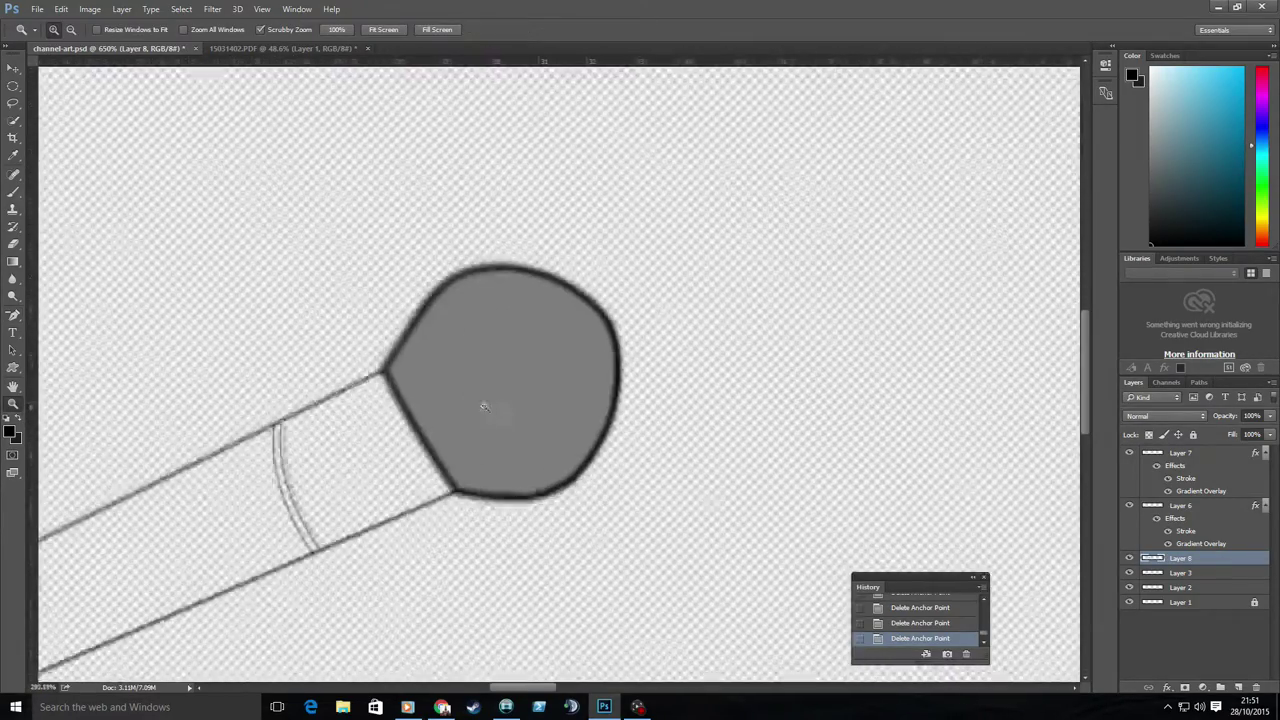
# Step: Add a gradient overlay to the microphone head's layer
pyautogui.rightClick(1216, 558)
pyautogui.click(1074, 95)
pyautogui.click(694, 331)
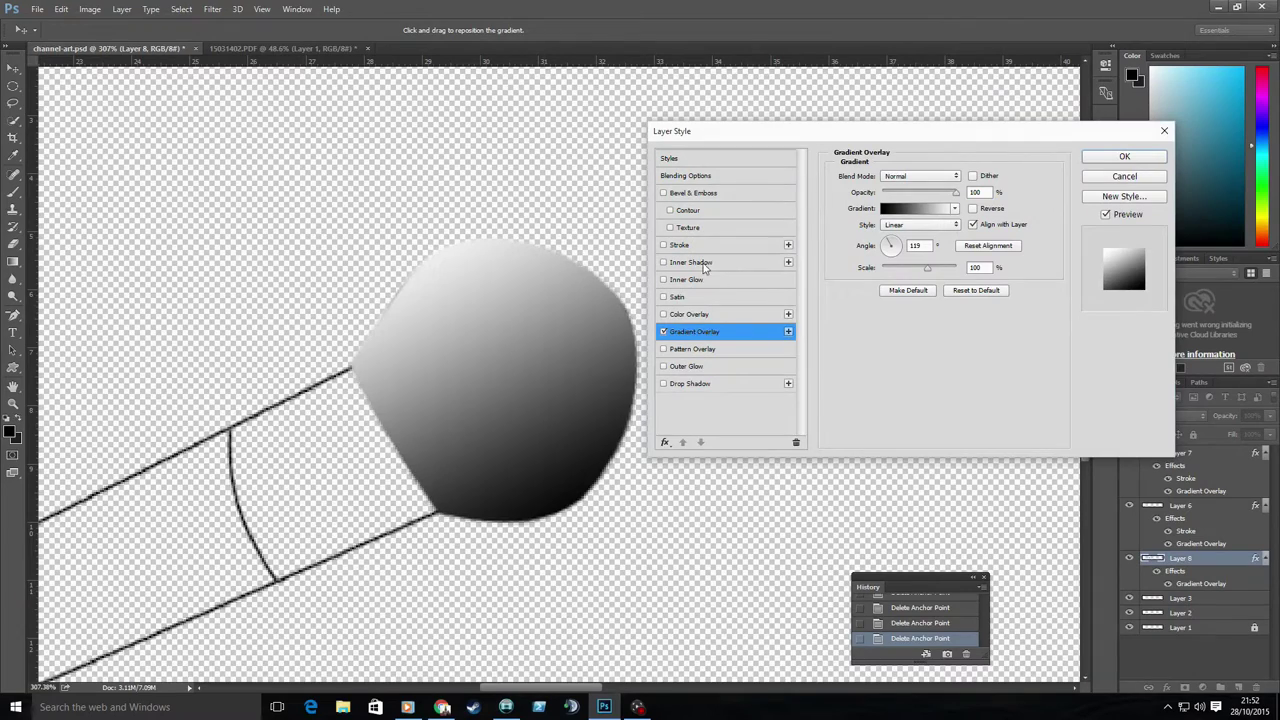
pyautogui.moveTo(905, 270); pyautogui.dragTo(930, 272)
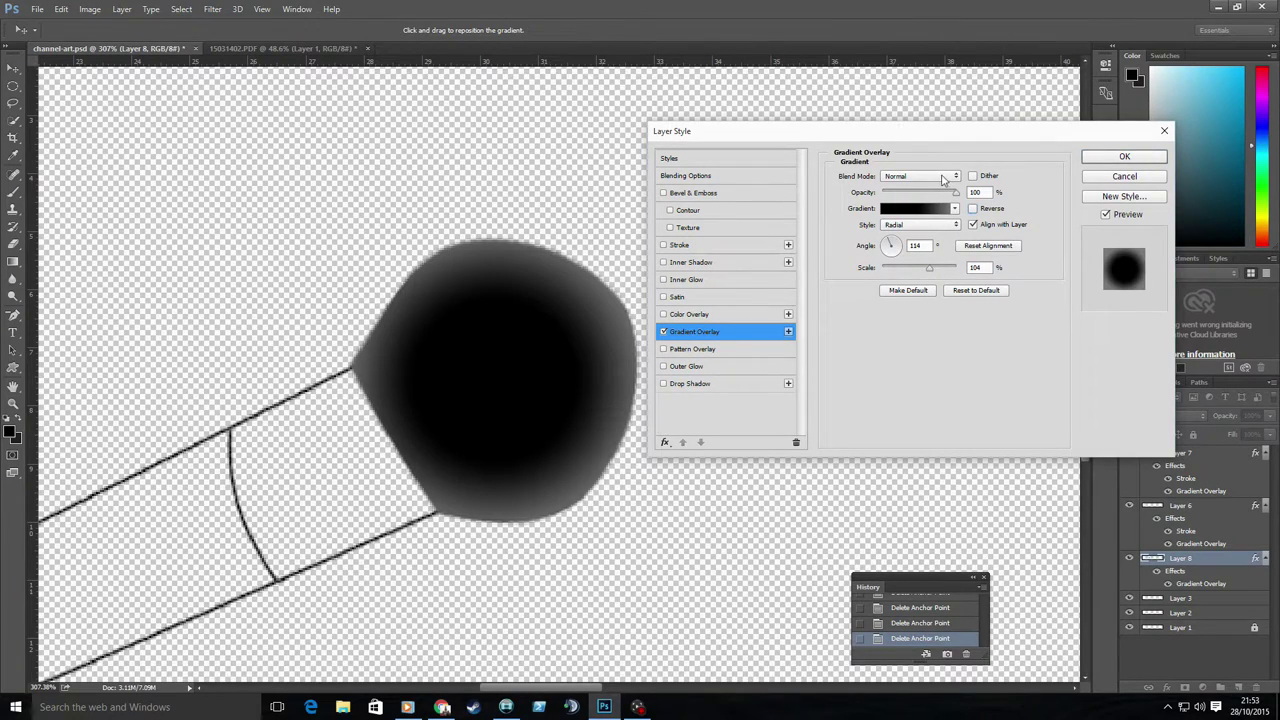
pyautogui.click(1138, 156)
# Step: Move the black ball head onto the end of the shaded handle
pyautogui.hotkey('ctrl', '-')
pyautogui.hotkey('ctrl', '-')
pyautogui.press('v')
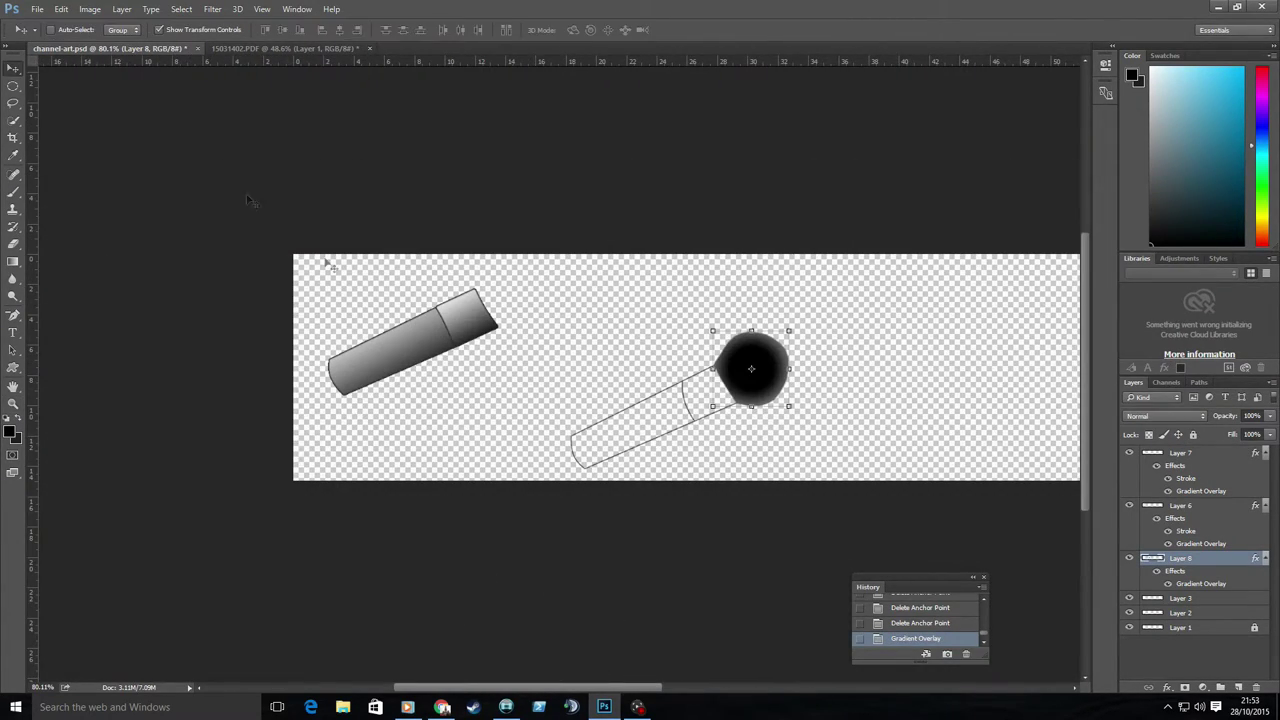
pyautogui.scroll(5, 515, 375)
pyautogui.keyDown('ctrl'); pyautogui.click(340, 318); pyautogui.keyUp('ctrl')
pyautogui.keyDown('ctrl'); pyautogui.keyDown('shift'); pyautogui.click(340, 318); pyautogui.keyUp('shift'); pyautogui.keyUp('ctrl')
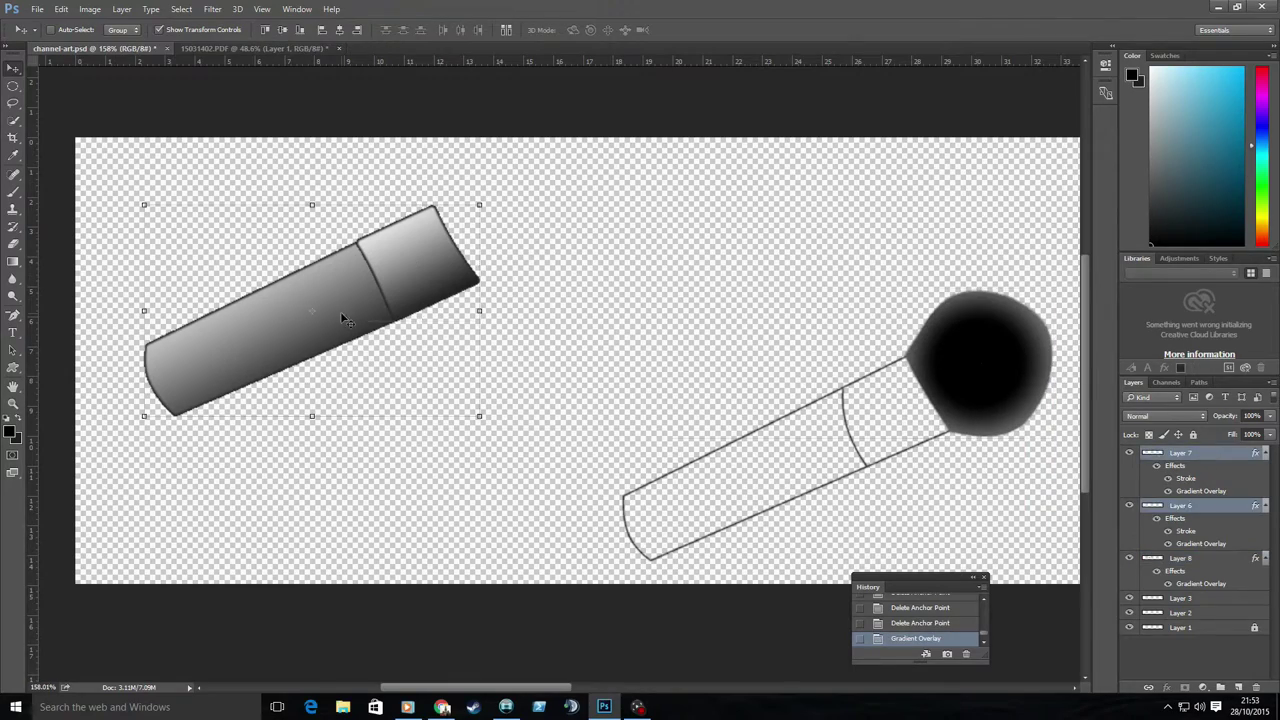
pyautogui.keyDown('ctrl'); pyautogui.click(977, 366); pyautogui.keyUp('ctrl')
pyautogui.moveTo(977, 366); pyautogui.dragTo(491, 277)
pyautogui.press('z')
pyautogui.moveTo(462, 329); pyautogui.dragTo(500, 329)
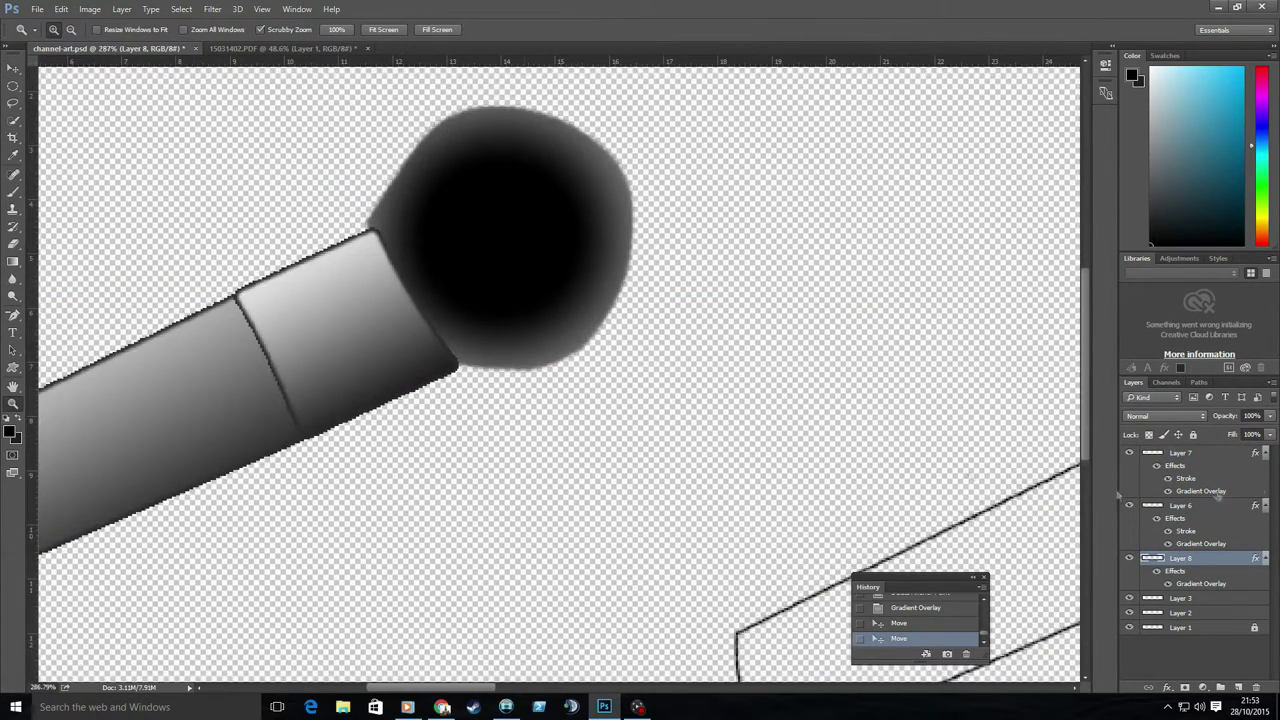
pyautogui.press('v')
pyautogui.moveTo(543, 200); pyautogui.dragTo(529, 214)
pyautogui.hotkey('ctrl', '-')
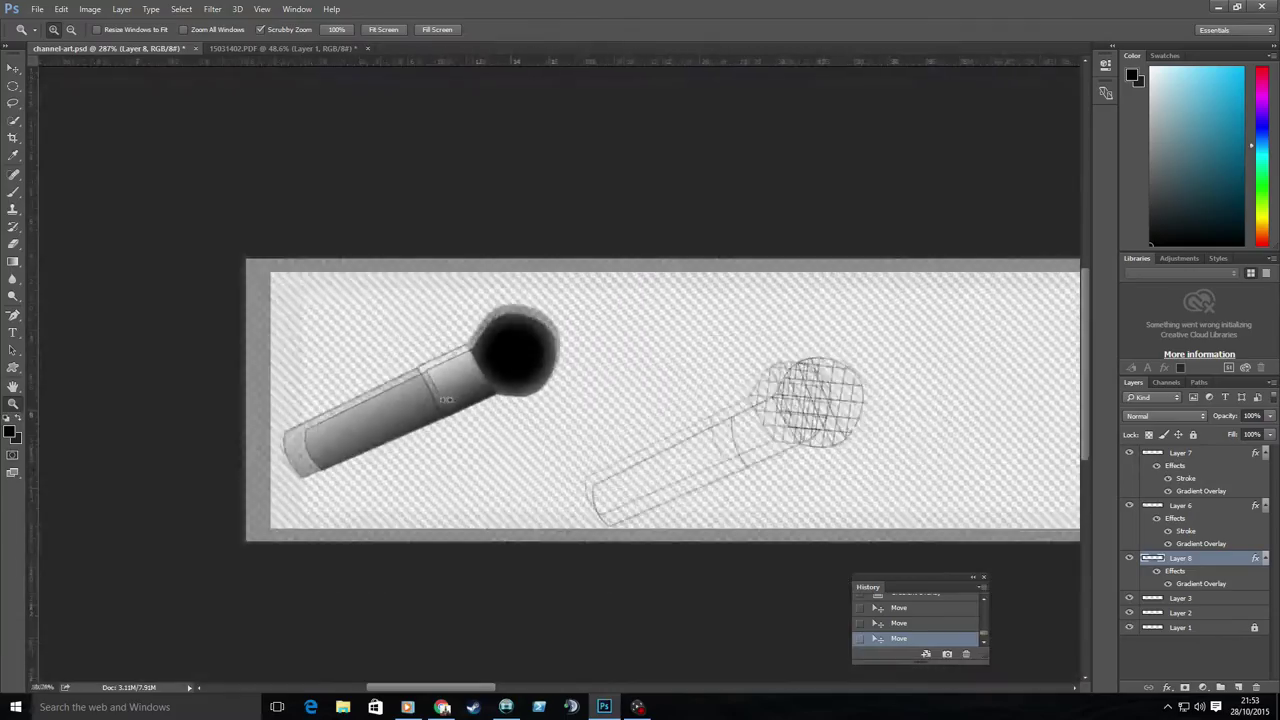
# Step: Change the ball's Gradient Overlay style from radial to Linear
pyautogui.doubleClick(1200, 583)
pyautogui.click(918, 229)
pyautogui.click(908, 234)
pyautogui.click(1093, 162)
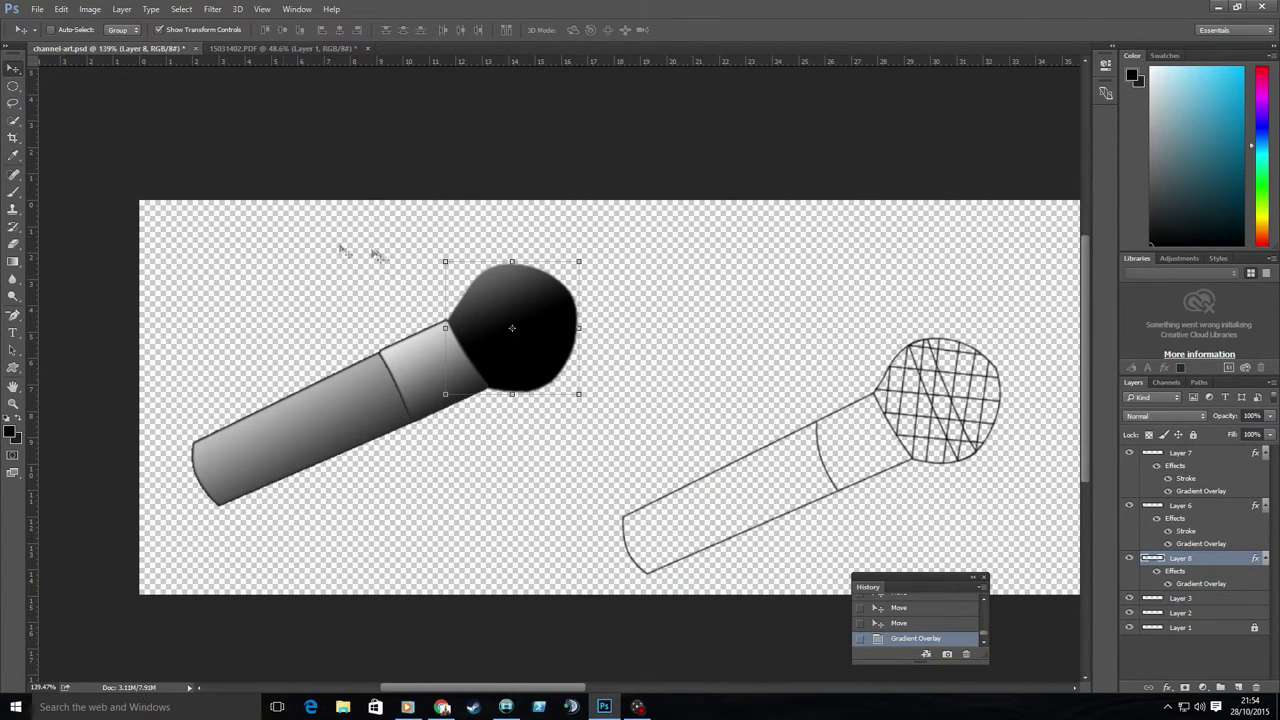
pyautogui.hotkey('alt', ']')
# Step: Save the banner document
pyautogui.click(37, 9)
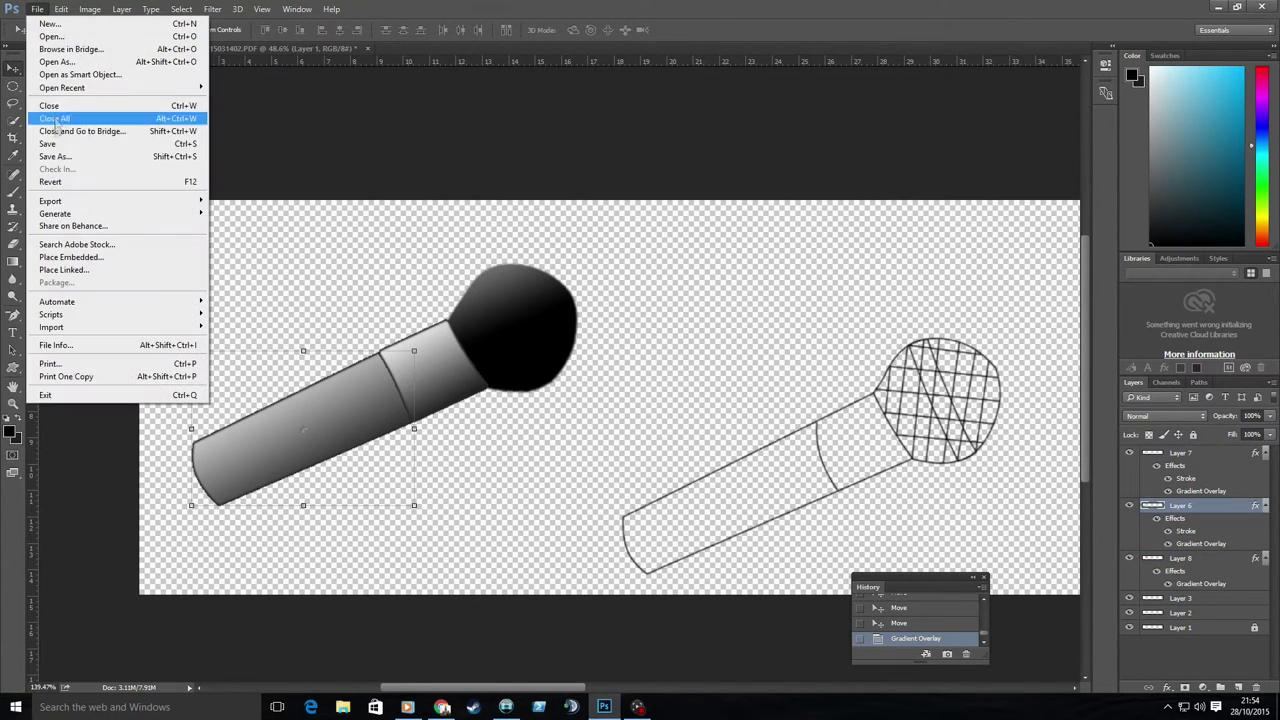
pyautogui.click(57, 114)
pyautogui.hscroll(5, 258, 440)
pyautogui.scroll(5, 470, 420)
# Step: On a new Layer 9, draw a band path across the head and fill it with #cacaca
pyautogui.rightClick(13, 314)
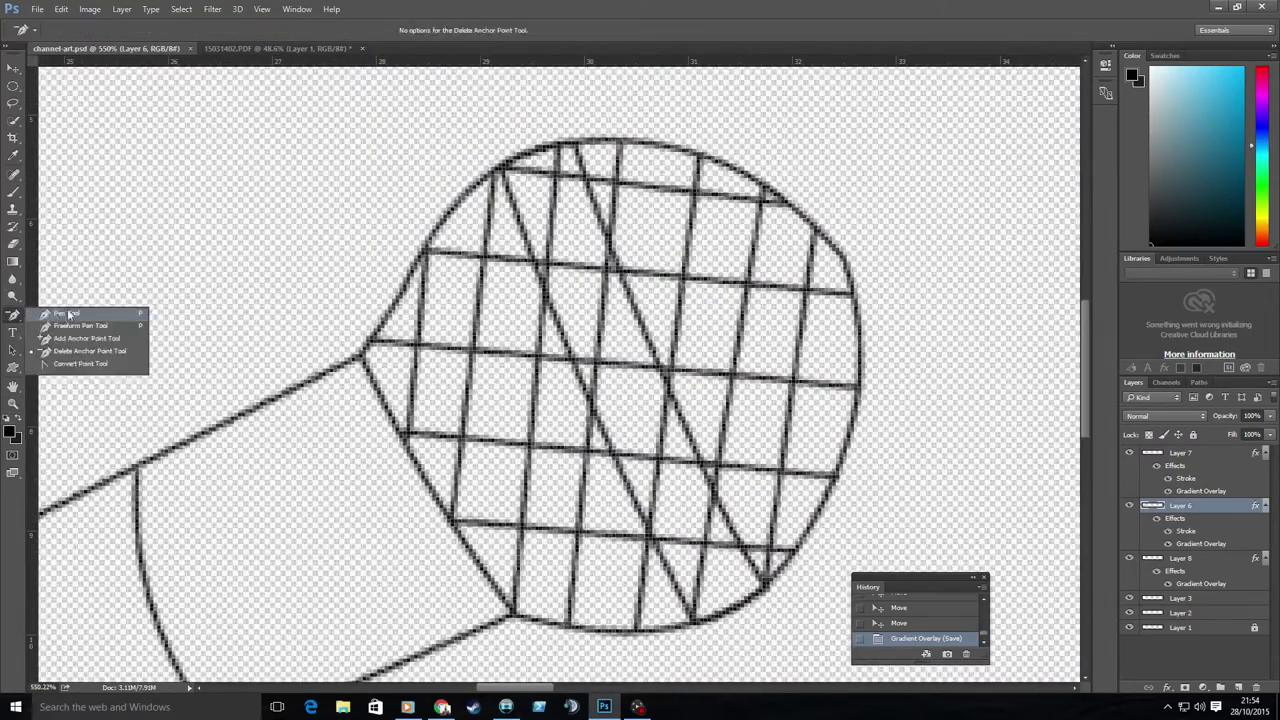
pyautogui.click(86, 314)
pyautogui.hotkey('ctrl', 'shift', 'alt', 'n')
pyautogui.click(698, 624)
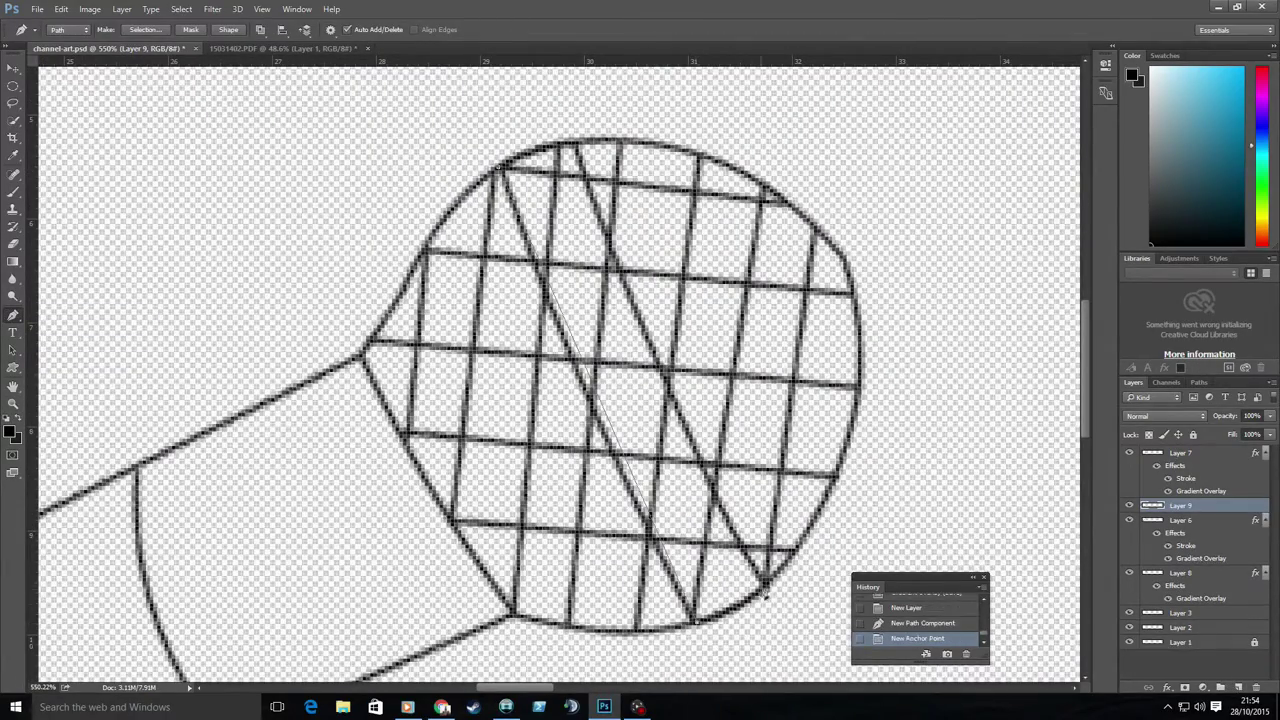
pyautogui.scroll(-3, 501, 174)
pyautogui.rightClick(582, 75)
pyautogui.click(640, 168)
pyautogui.click(650, 197)
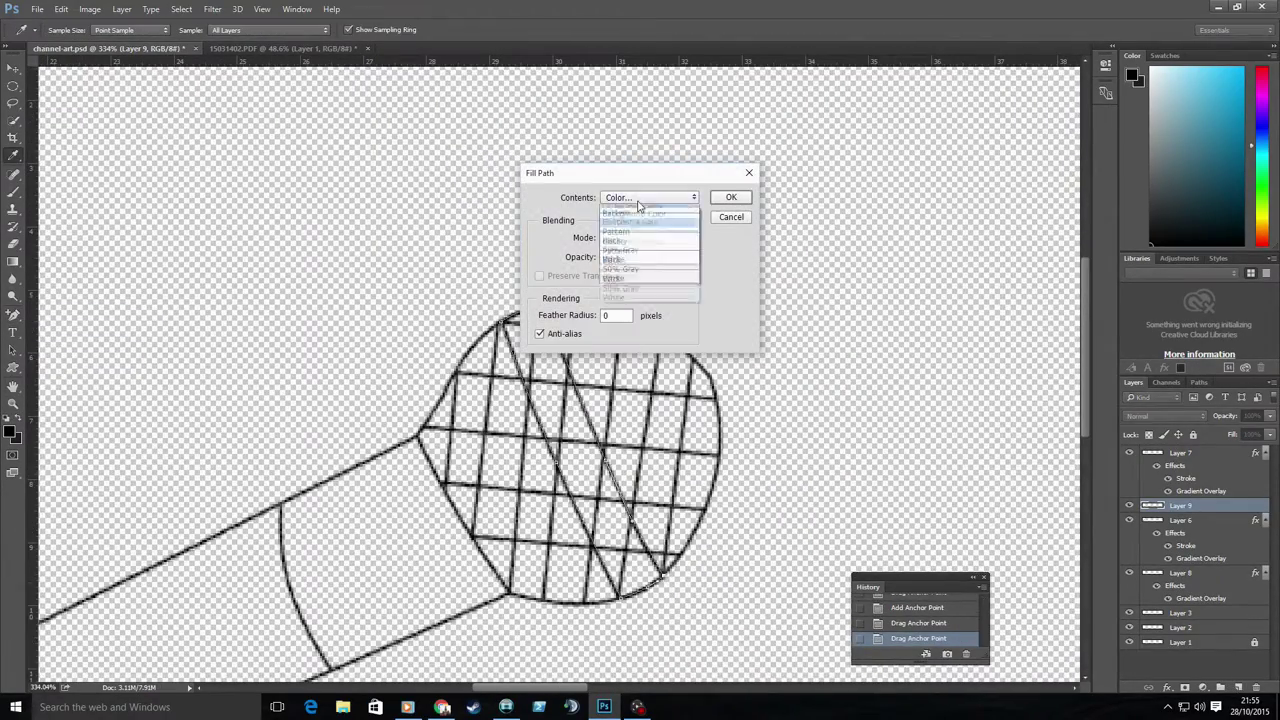
pyautogui.click(620, 222)
pyautogui.write('cacaca')
pyautogui.click(1009, 421)
pyautogui.click(731, 197)
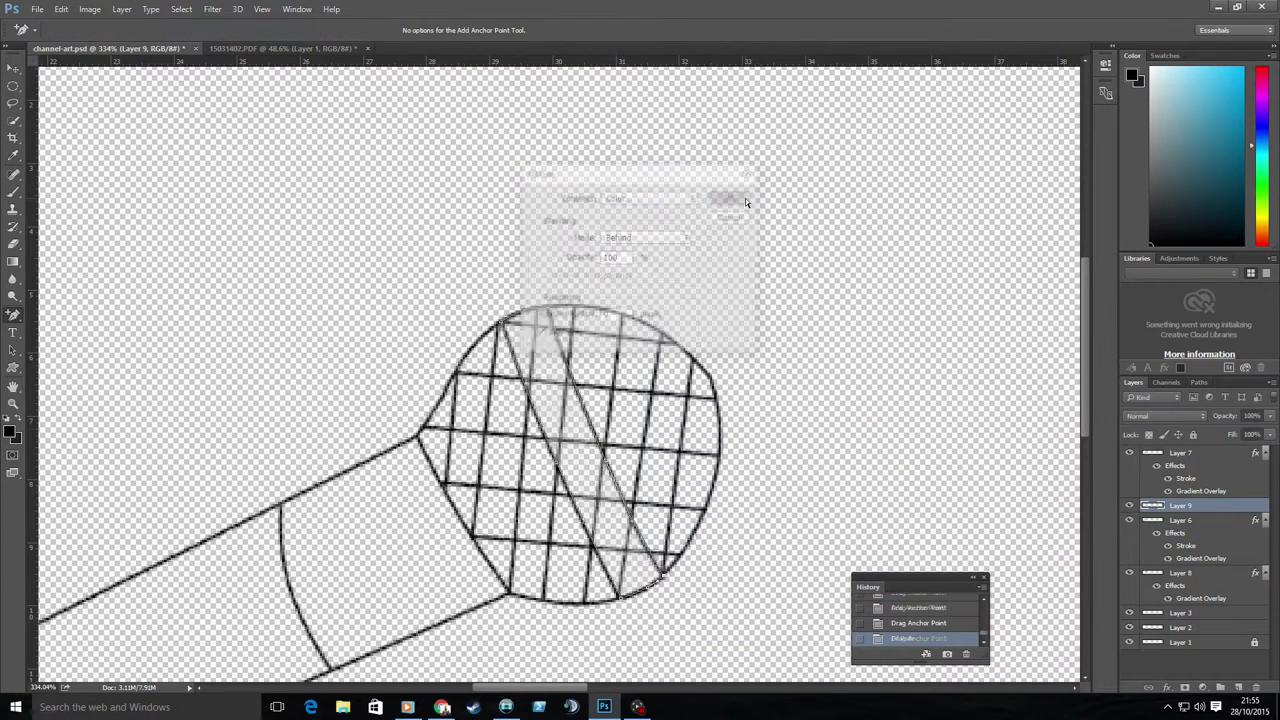
# Step: Stroke the band path with a brush and delete its anchor points
pyautogui.rightClick(13, 314)
pyautogui.click(80, 356)
pyautogui.rightClick(528, 342)
pyautogui.click(580, 451)
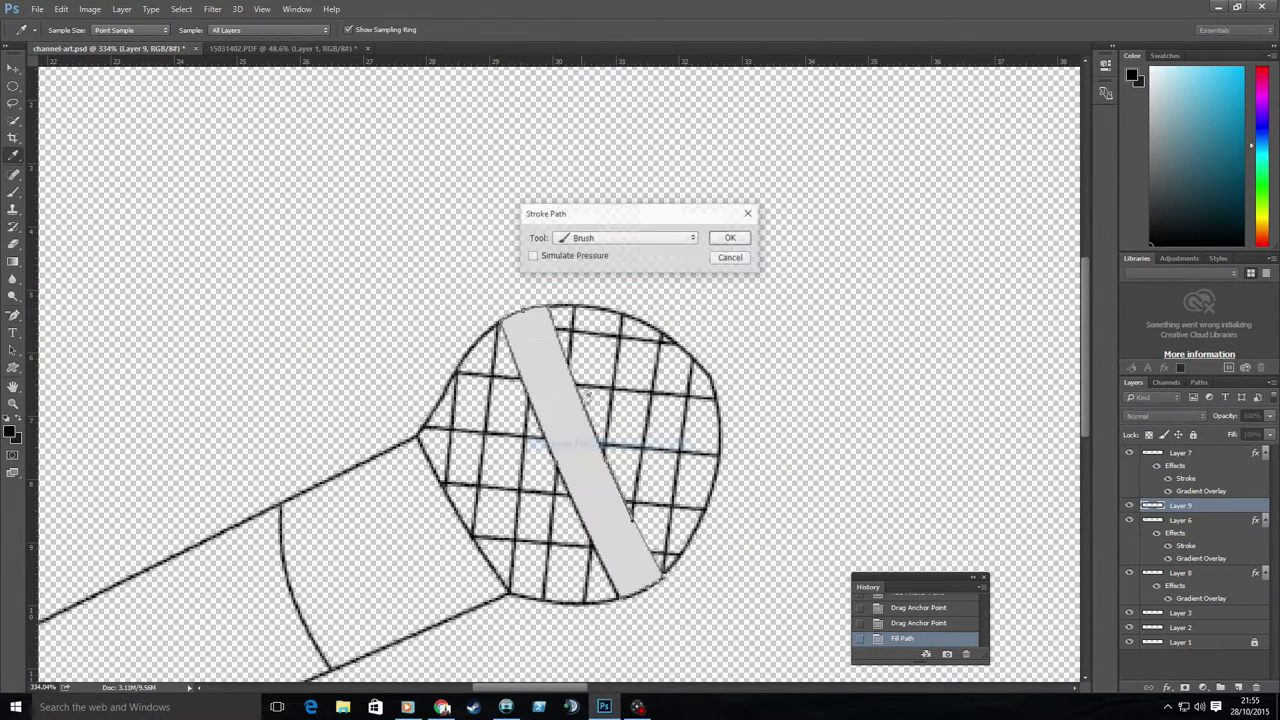
pyautogui.click(731, 239)
pyautogui.click(523, 318)
pyautogui.click(550, 312)
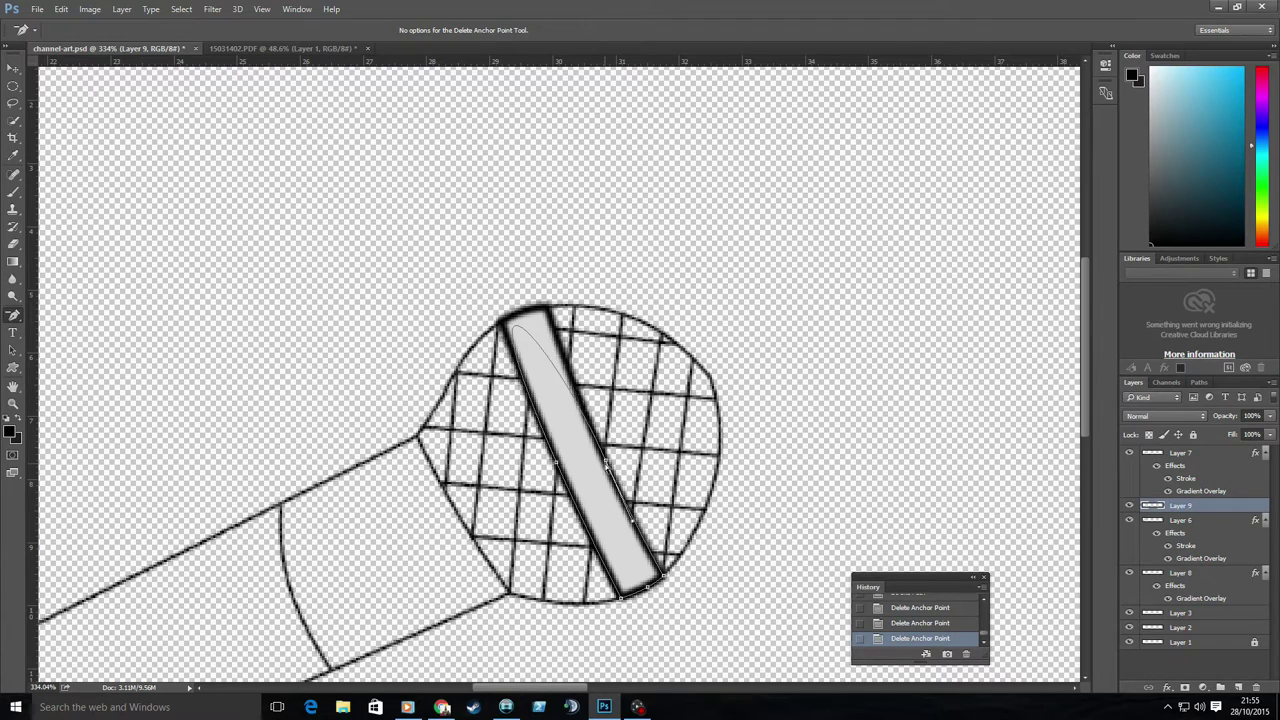
pyautogui.click(605, 463)
pyautogui.click(632, 518)
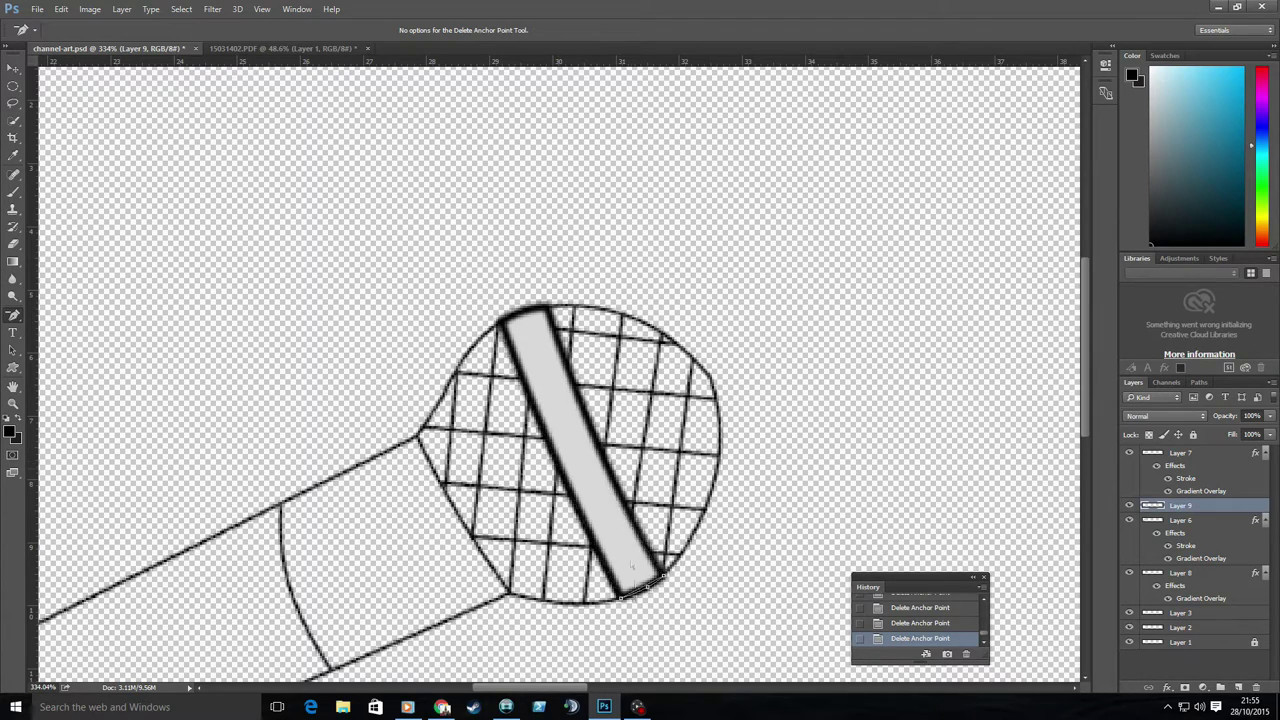
# Step: Give the Layer 9 band a light grey Gradient Overlay
pyautogui.rightClick(1183, 507)
pyautogui.click(1066, 98)
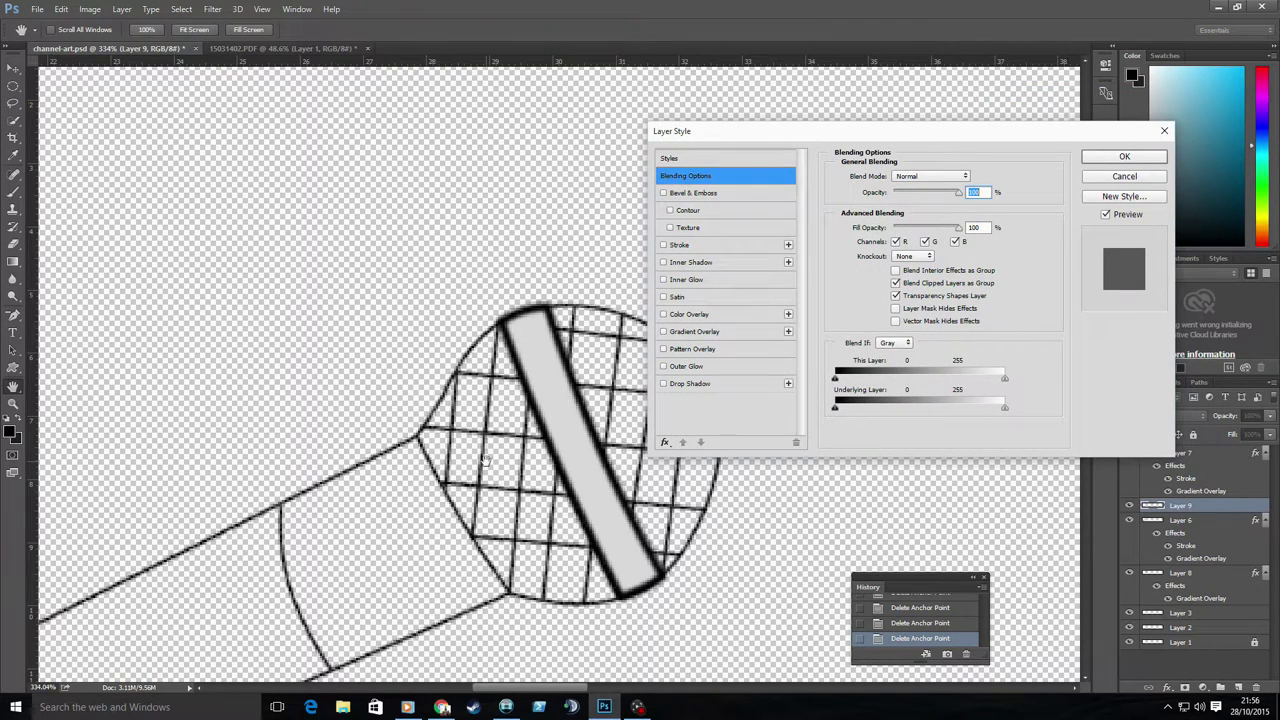
pyautogui.click(710, 331)
pyautogui.click(898, 208)
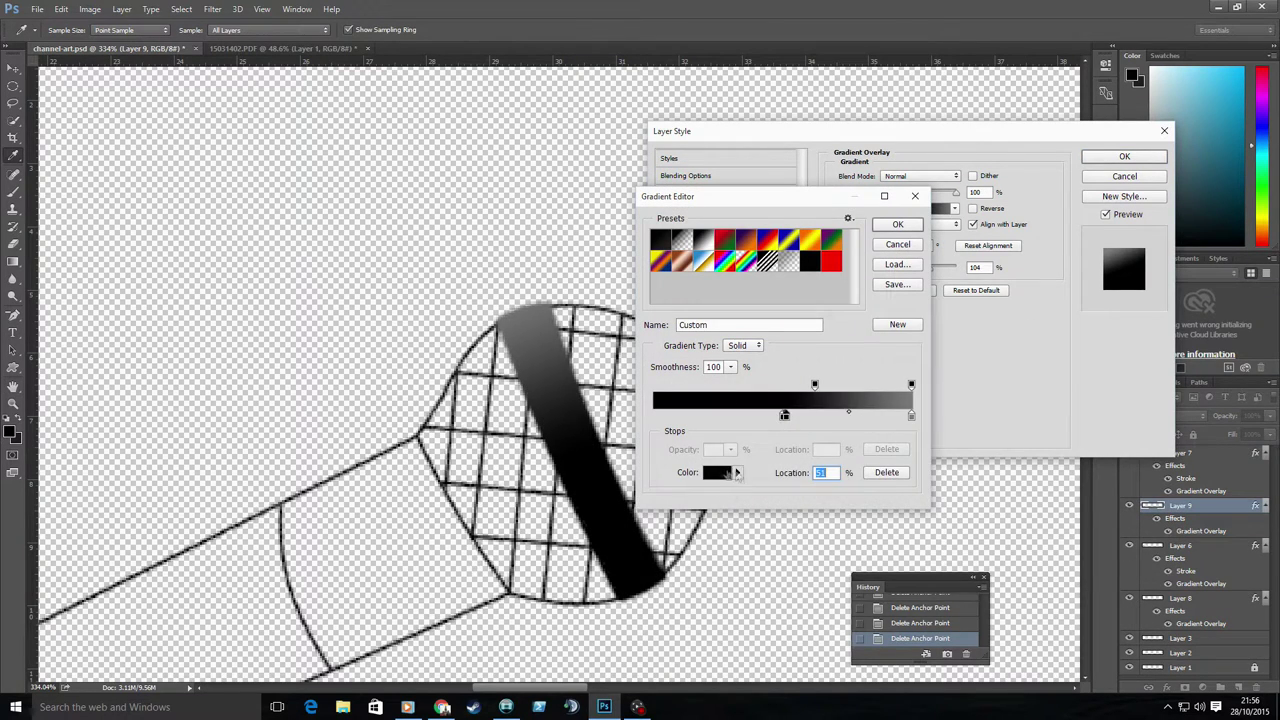
pyautogui.doubleClick(786, 414)
pyautogui.click(926, 406)
pyautogui.click(1233, 354)
pyautogui.doubleClick(786, 414)
pyautogui.moveTo(928, 458); pyautogui.dragTo(928, 441)
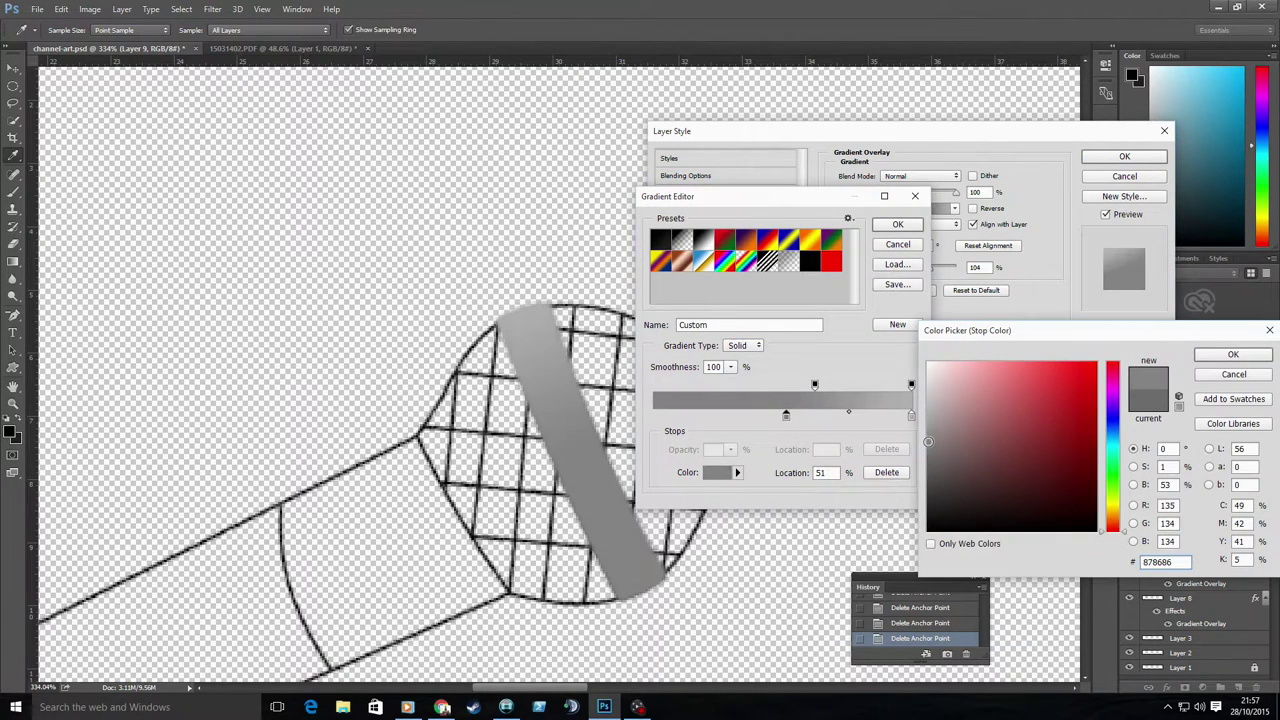
pyautogui.click(1233, 354)
pyautogui.click(898, 224)
# Step: Add a black (#000000) inside Stroke to the band and apply the style
pyautogui.click(679, 245)
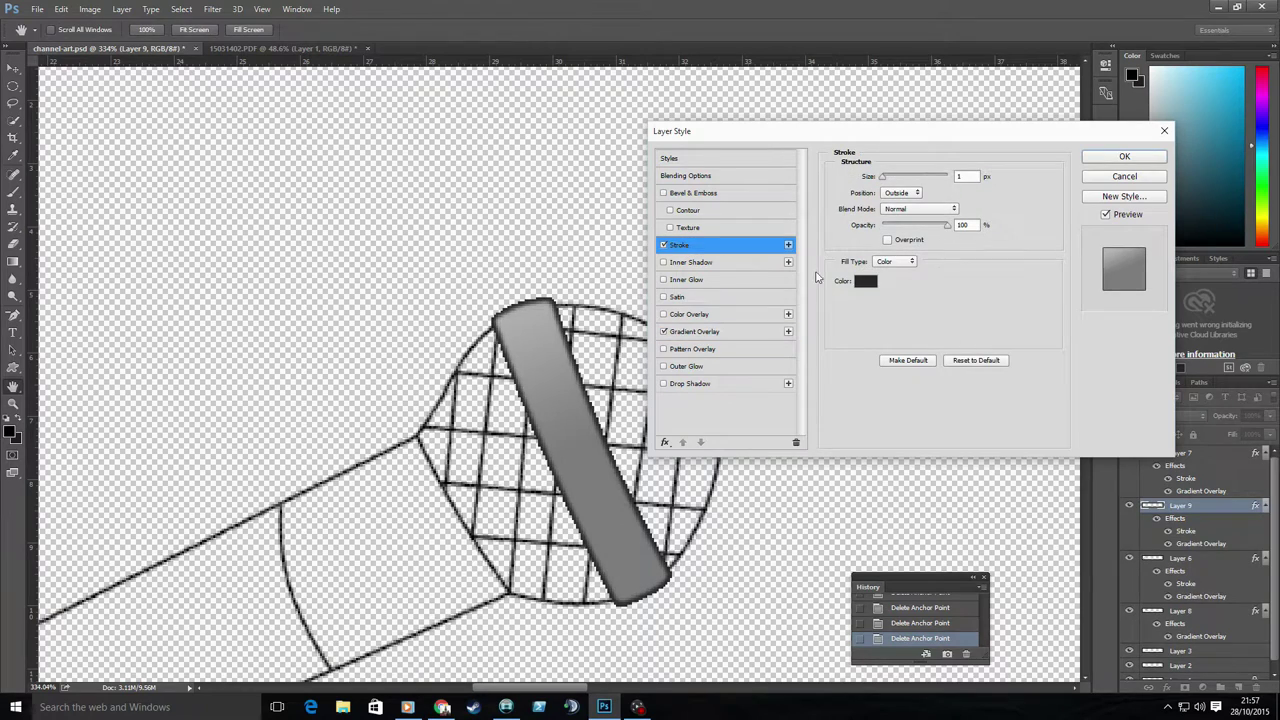
pyautogui.click(865, 281)
pyautogui.write('000000')
pyautogui.press('Return')
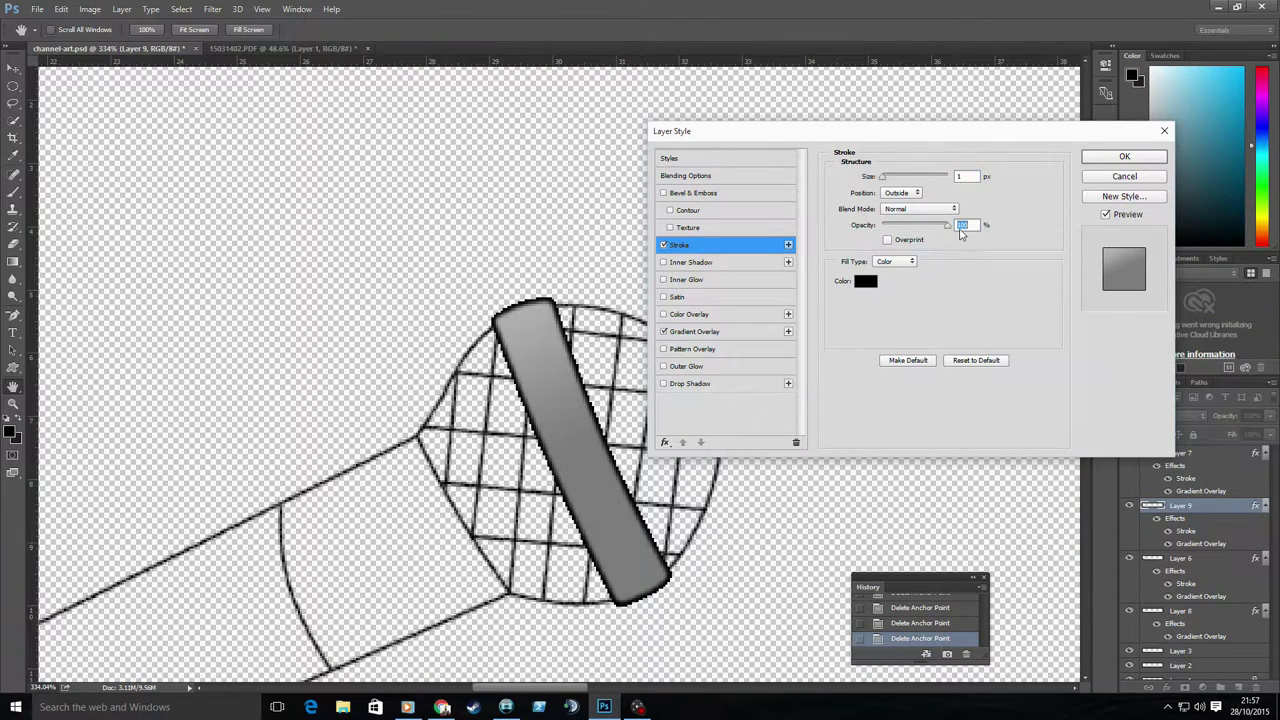
pyautogui.click(905, 193)
pyautogui.click(918, 208)
pyautogui.click(907, 231)
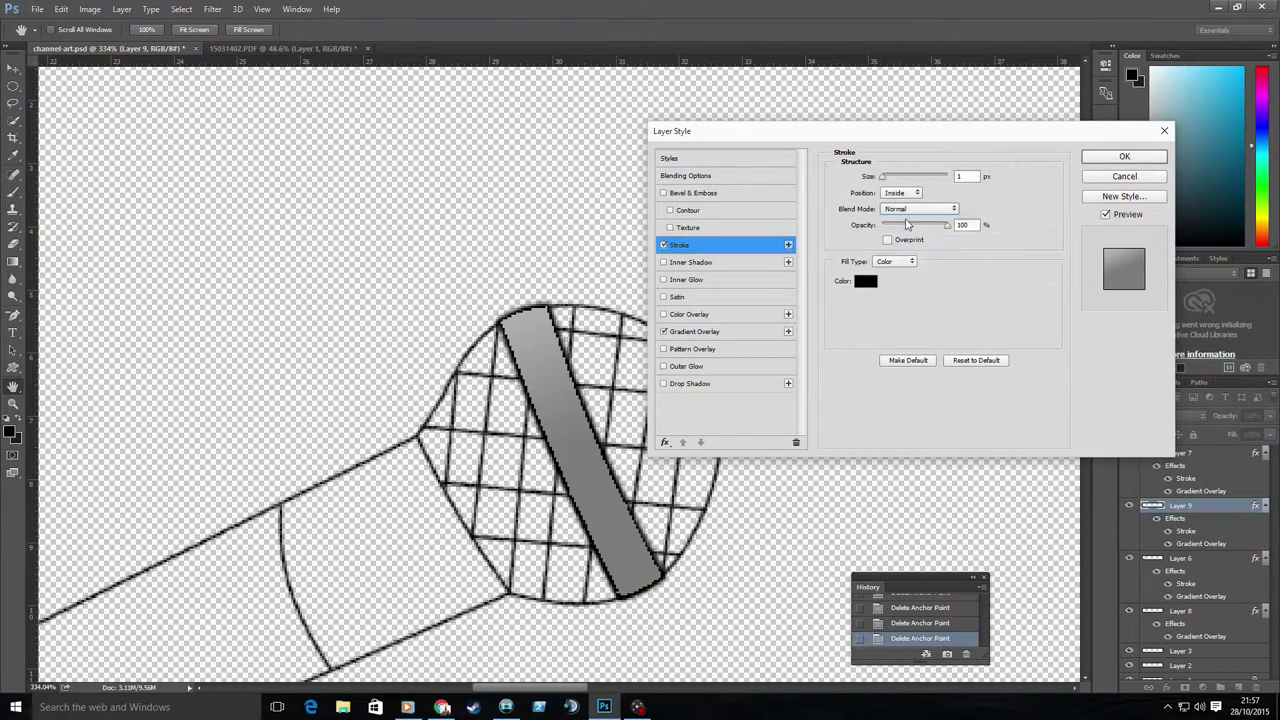
pyautogui.press('Return')
# Step: Zoom in on the microphones and save the banner
pyautogui.press('z')
pyautogui.hotkey('ctrl', '0')
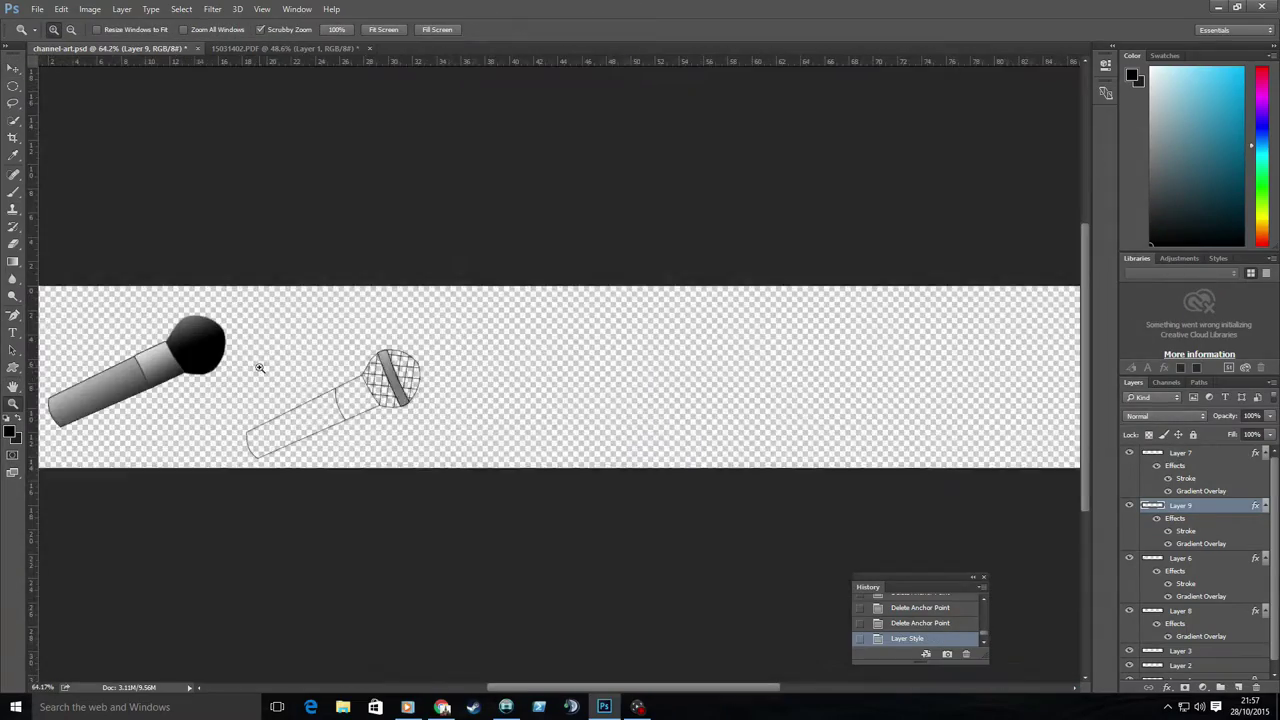
pyautogui.click(259, 368)
pyautogui.press('v')
pyautogui.click(37, 9)
pyautogui.click(110, 126)
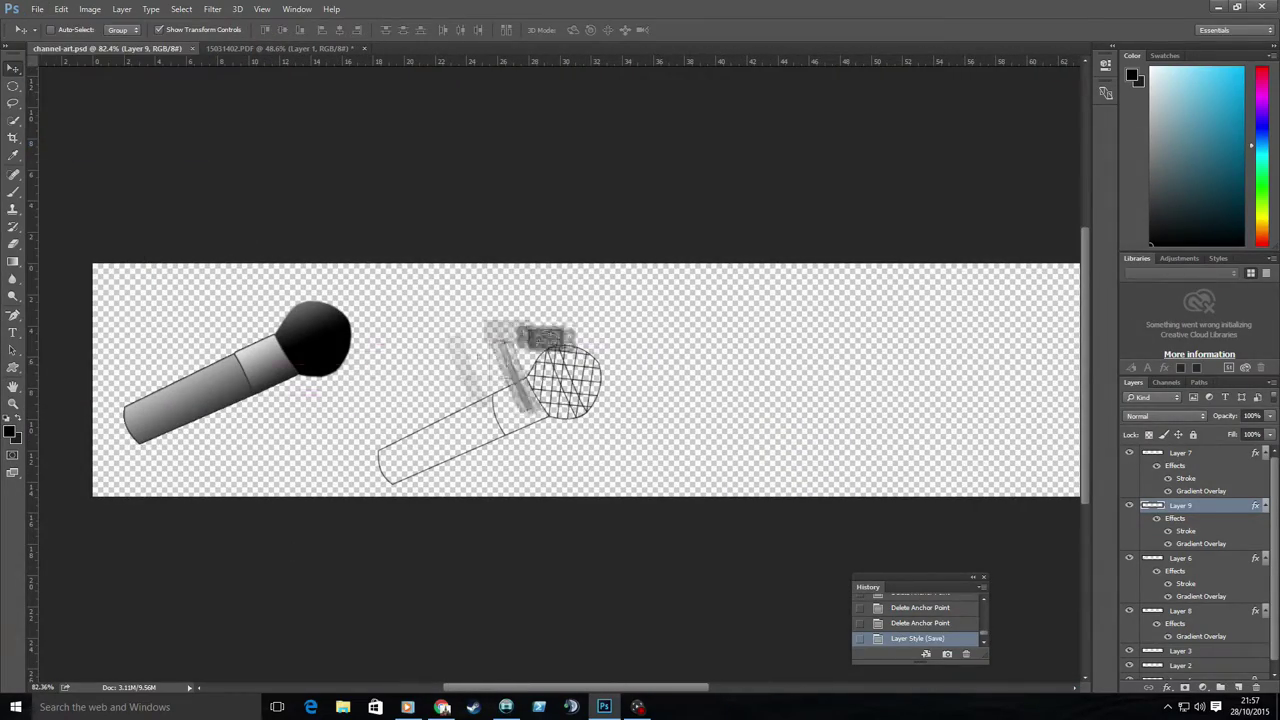
# Step: Move the grey band onto the black ball, scaling and rotating it to fit
pyautogui.moveTo(500, 345); pyautogui.dragTo(320, 290)
pyautogui.scroll(5, 400, 340)
pyautogui.hotkey('ctrl', 't')
pyautogui.moveTo(112, 196); pyautogui.dragTo(103, 179)
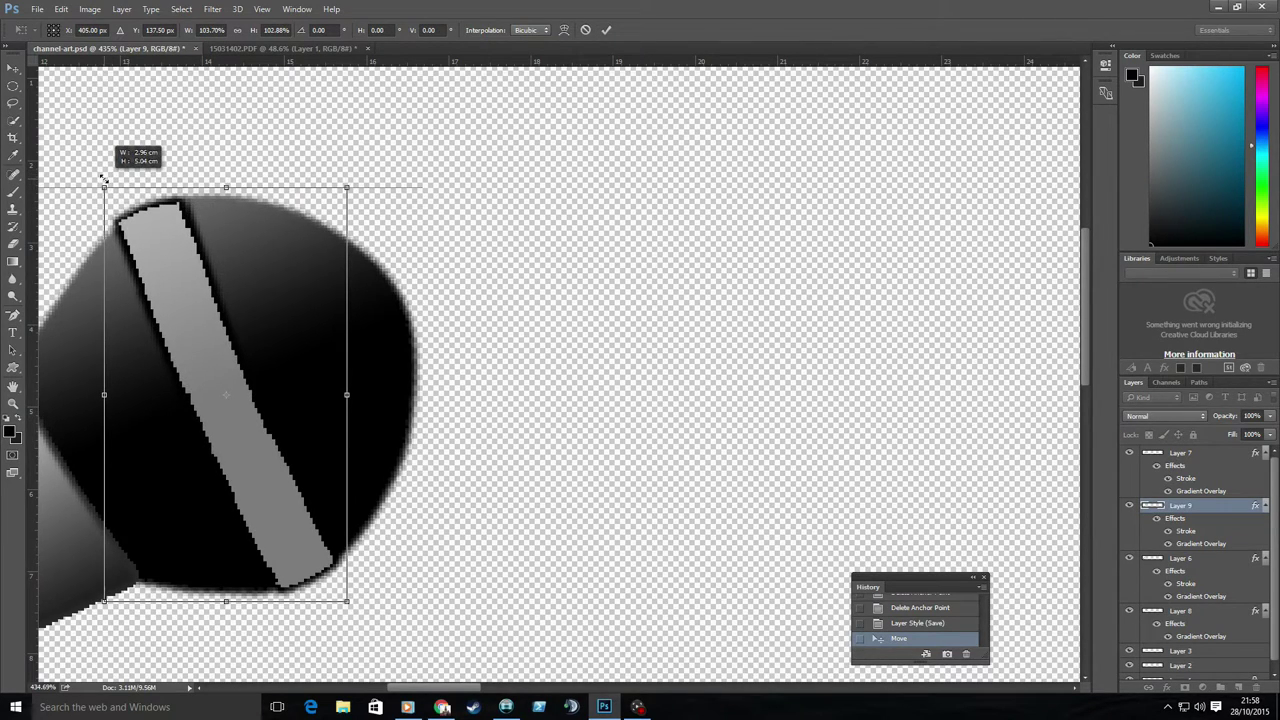
pyautogui.moveTo(355, 437); pyautogui.dragTo(371, 400)
pyautogui.click(12, 68)
pyautogui.click(557, 274)
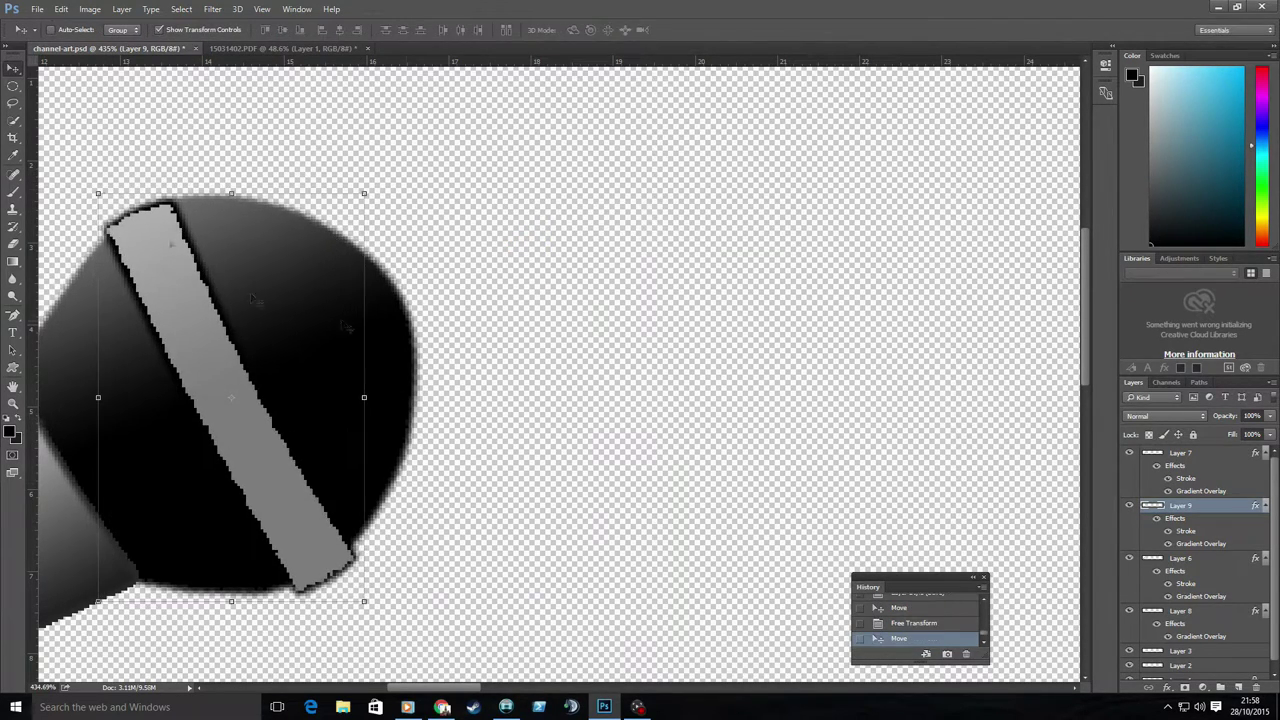
pyautogui.hotkey('ctrl', 'z')
# Step: Zoom in on the sketched mesh head
pyautogui.hscroll(-3, 270, 300)
pyautogui.press('z')
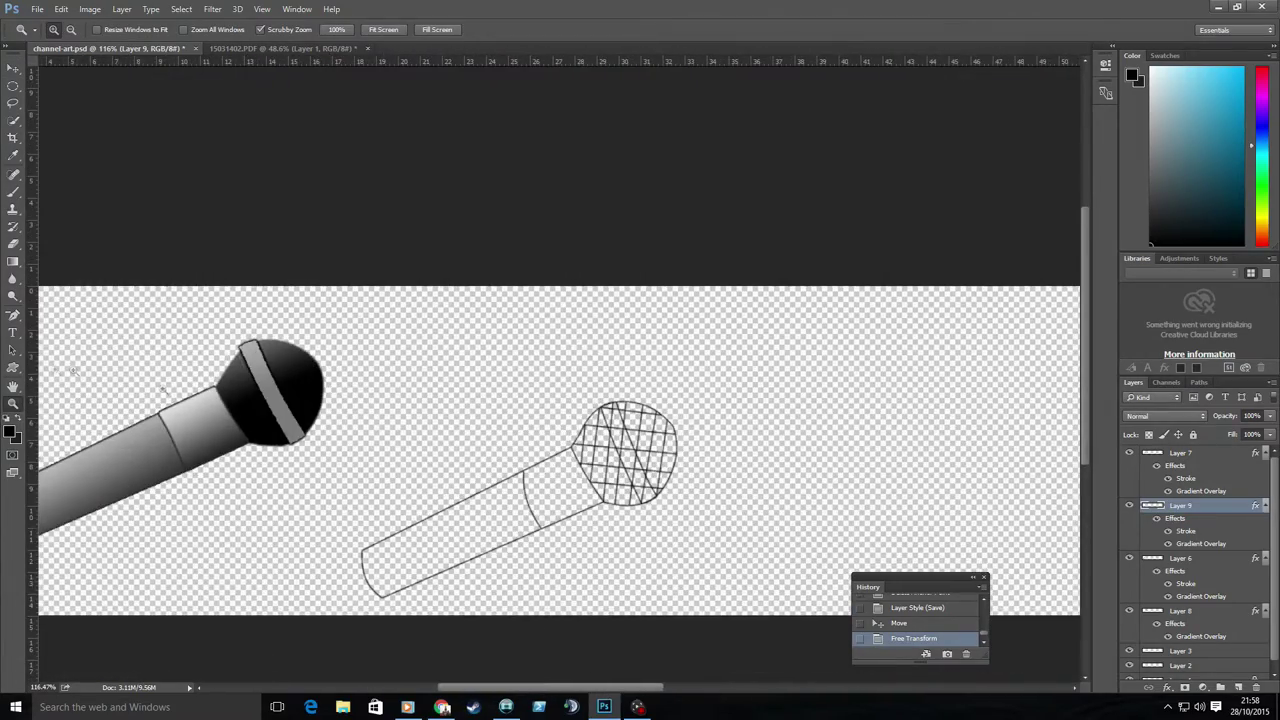
pyautogui.click(632, 471)
pyautogui.moveTo(632, 471); pyautogui.dragTo(560, 470)
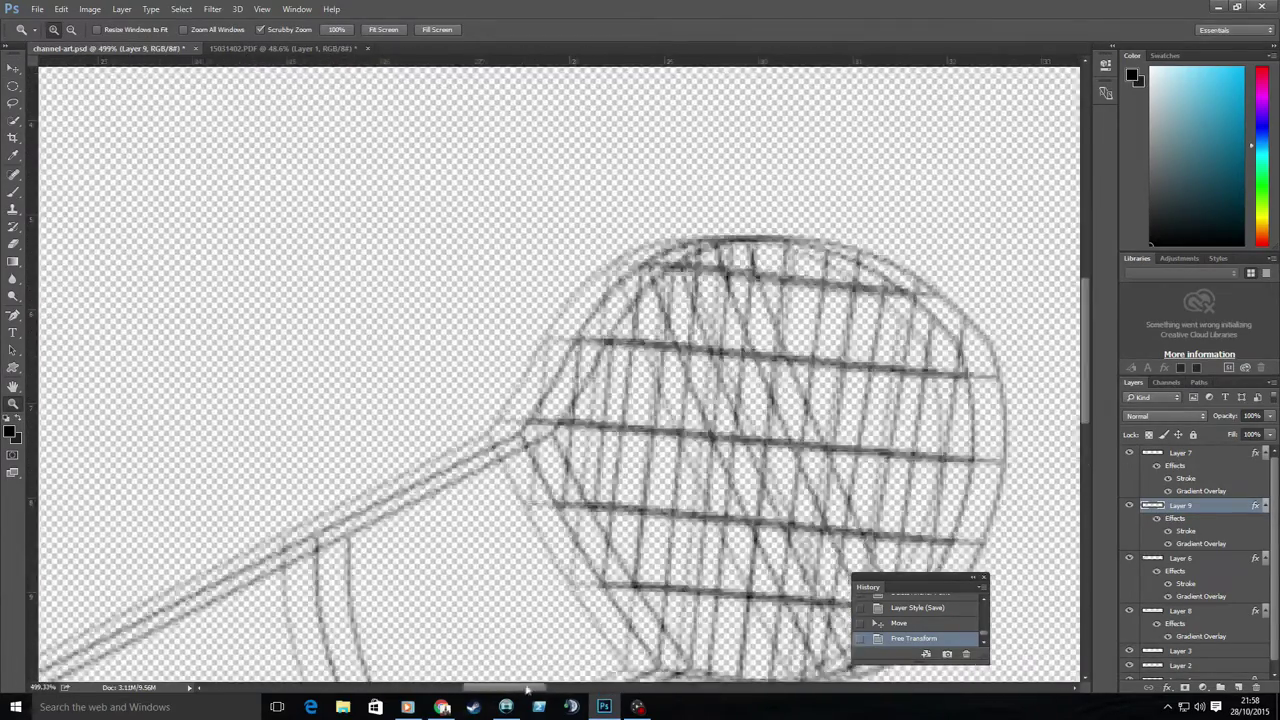
pyautogui.rightClick(13, 313)
# Step: On a new Layer 10, stroke the first mesh line path in black
pyautogui.click(70, 309)
pyautogui.click(1238, 688)
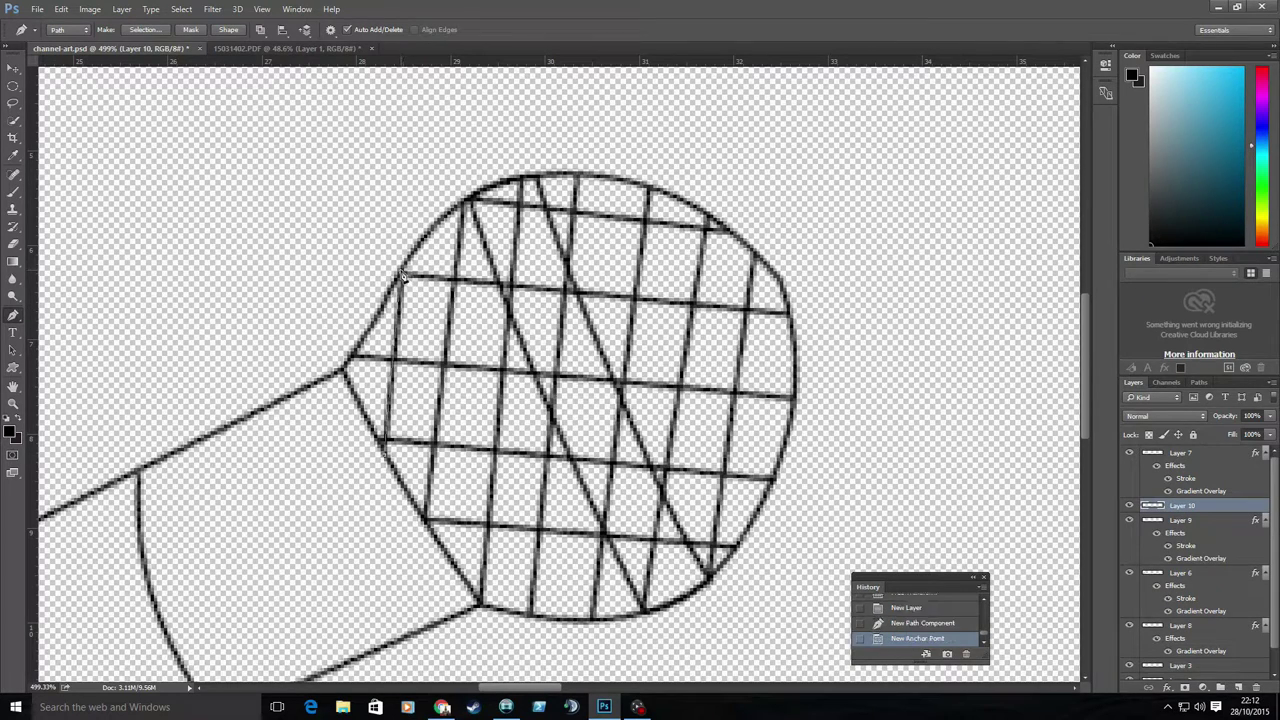
pyautogui.rightClick(418, 330)
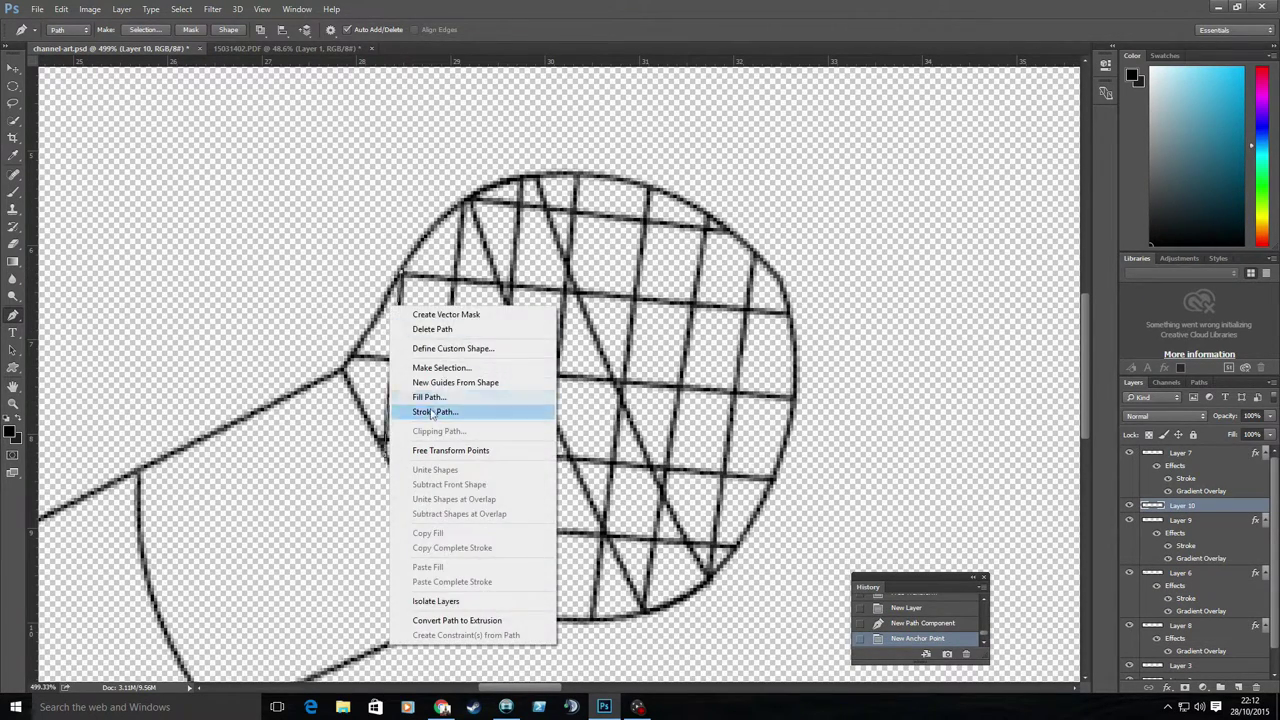
pyautogui.click(428, 417)
pyautogui.press('Return')
pyautogui.rightClick(13, 313)
pyautogui.click(72, 358)
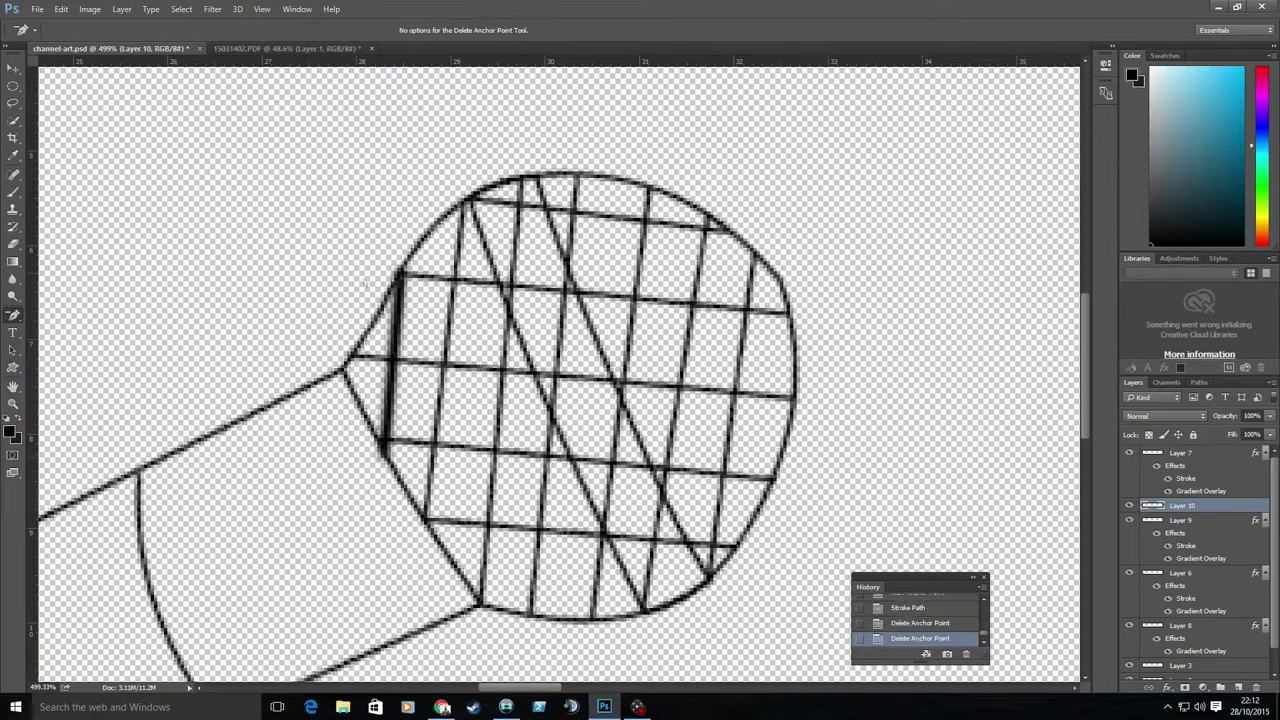
# Step: Trace and stroke two more black mesh lines across the head
pyautogui.press('p')
pyautogui.rightClick(425, 515)
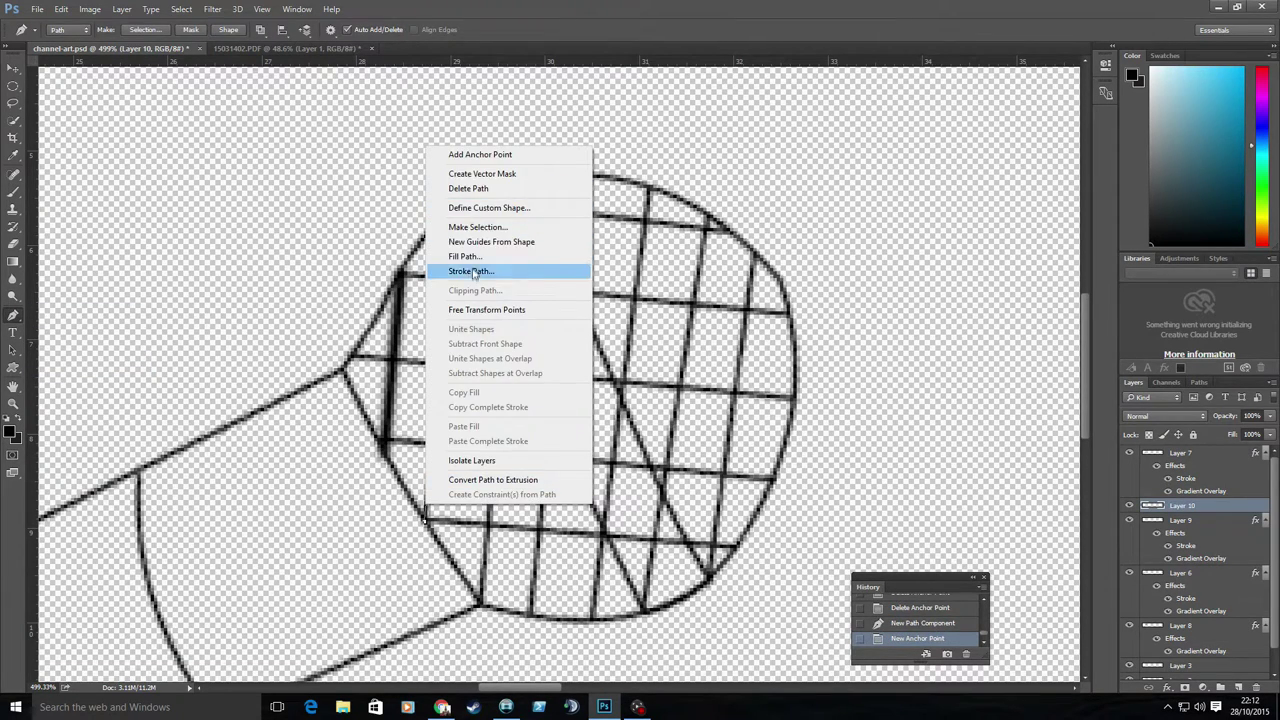
pyautogui.click(440, 272)
pyautogui.press('Return')
pyautogui.rightClick(13, 313)
pyautogui.click(72, 358)
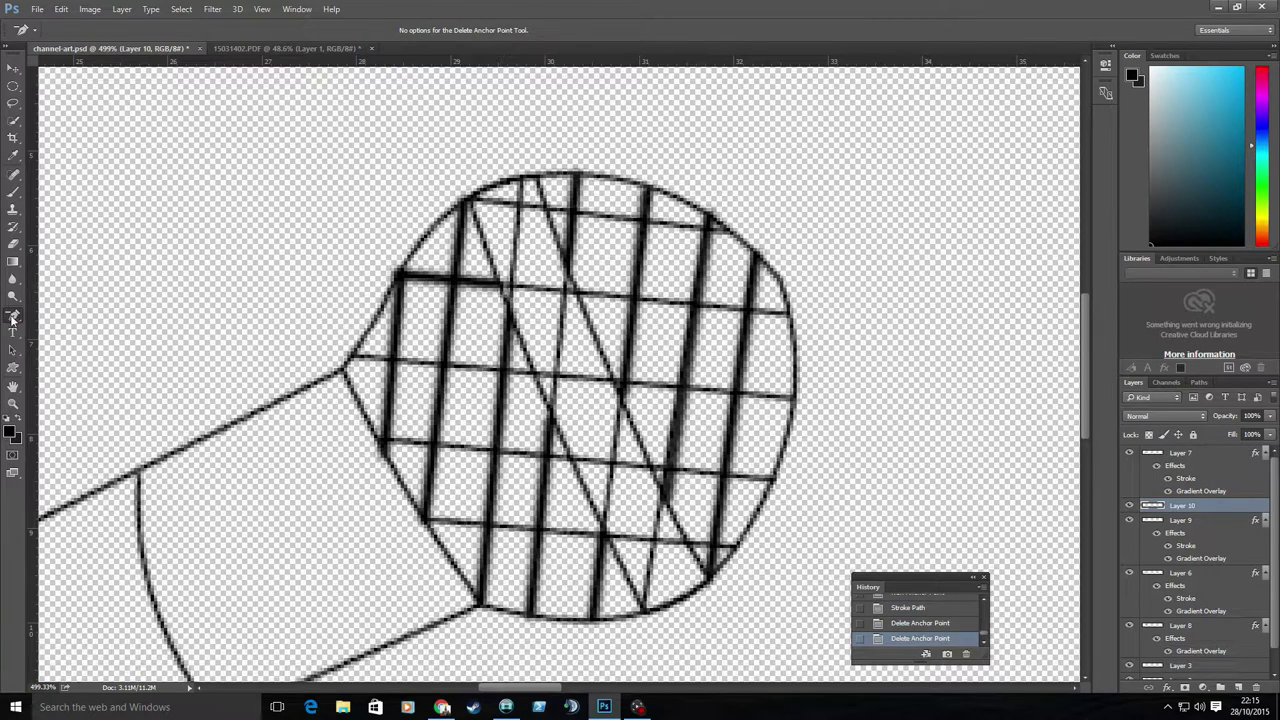
pyautogui.press('p')
pyautogui.click(352, 355)
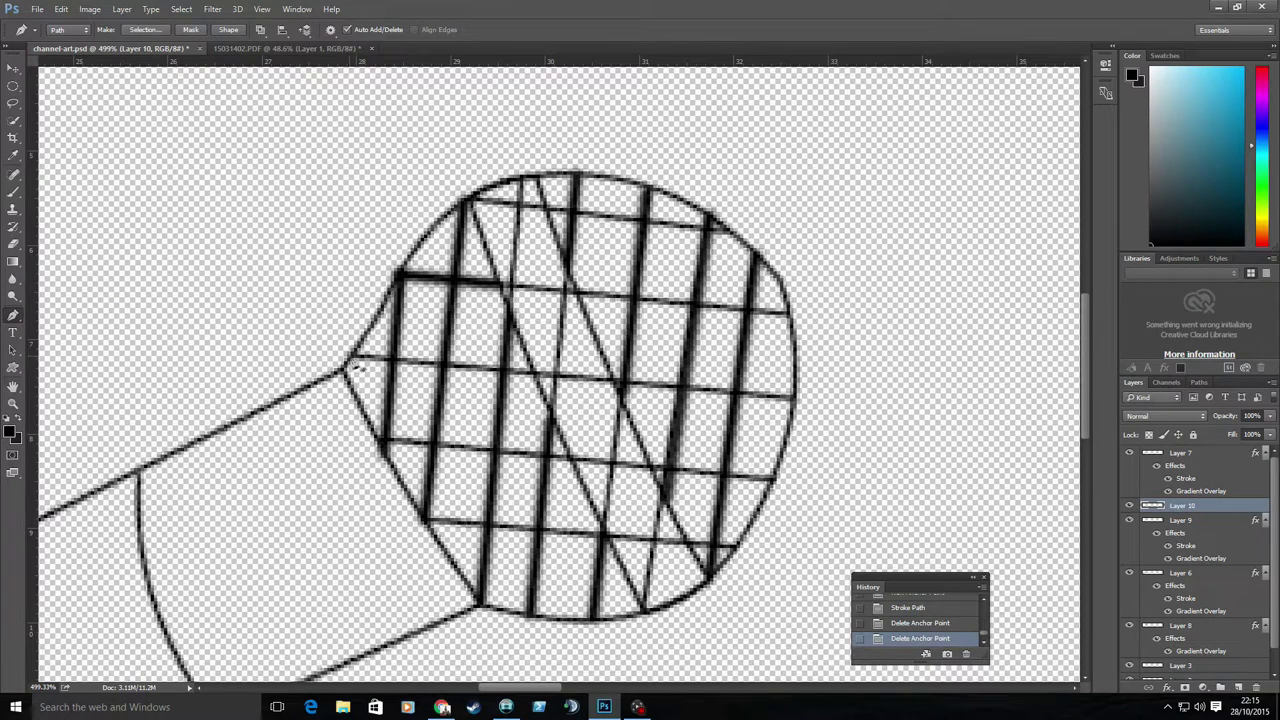
pyautogui.click(537, 374)
pyautogui.rightClick(537, 374)
pyautogui.click(530, 134)
pyautogui.press('Return')
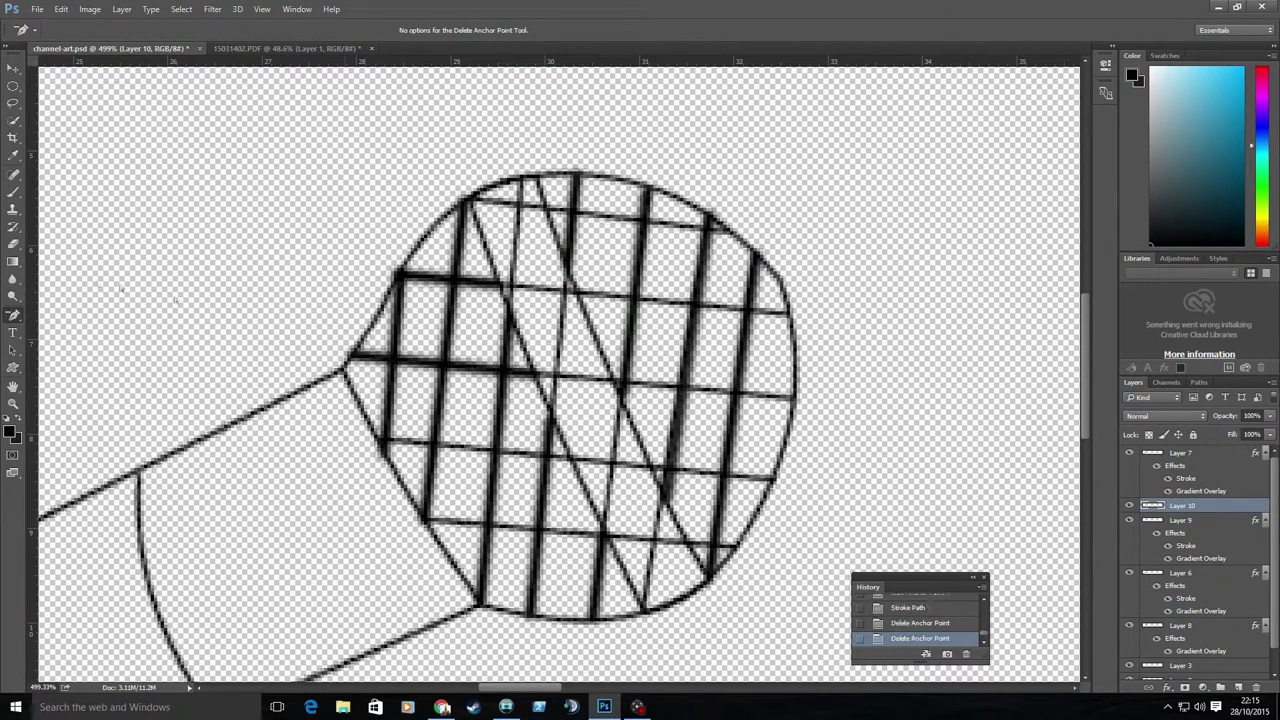
# Step: Move the traced grid lines toward the shaded microphone
pyautogui.click(13, 68)
pyautogui.moveTo(450, 350); pyautogui.dragTo(600, 290)
pyautogui.hotkey('ctrl', '0')
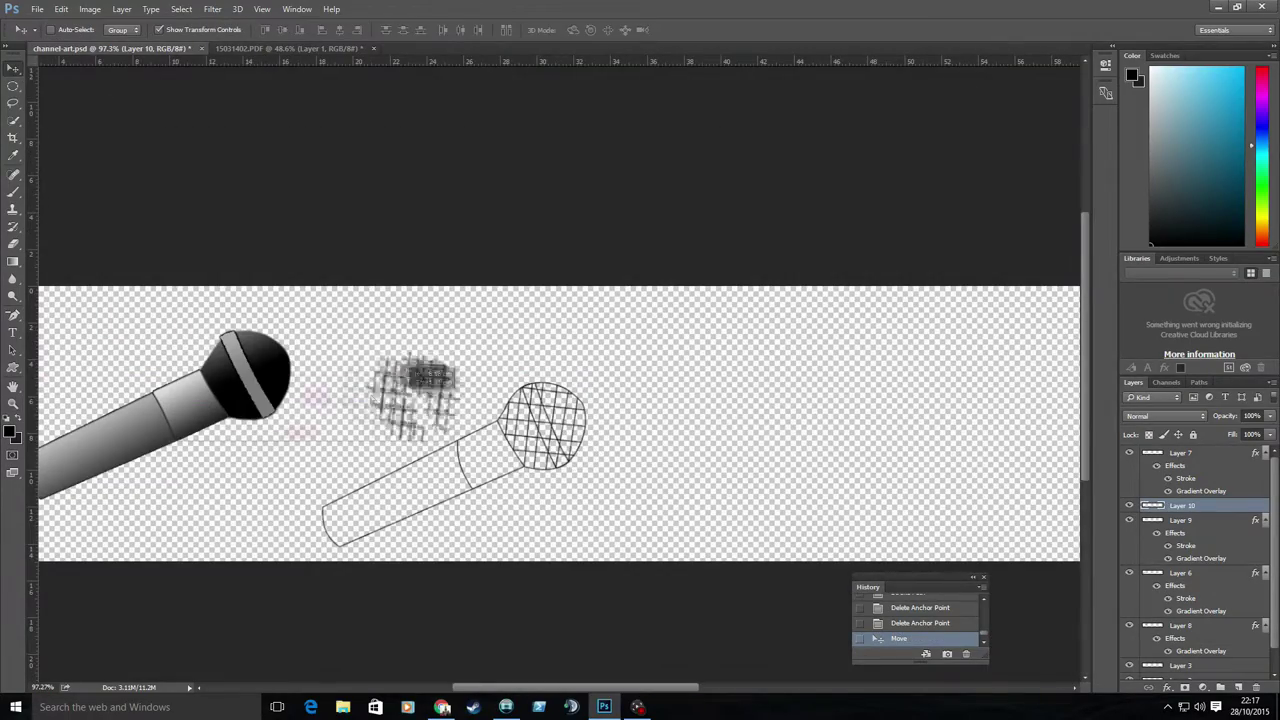
# Step: Place the traced grid on the black head, behind the light stripe
pyautogui.moveTo(430, 380); pyautogui.dragTo(275, 372)
pyautogui.scroll(5, 277, 374)
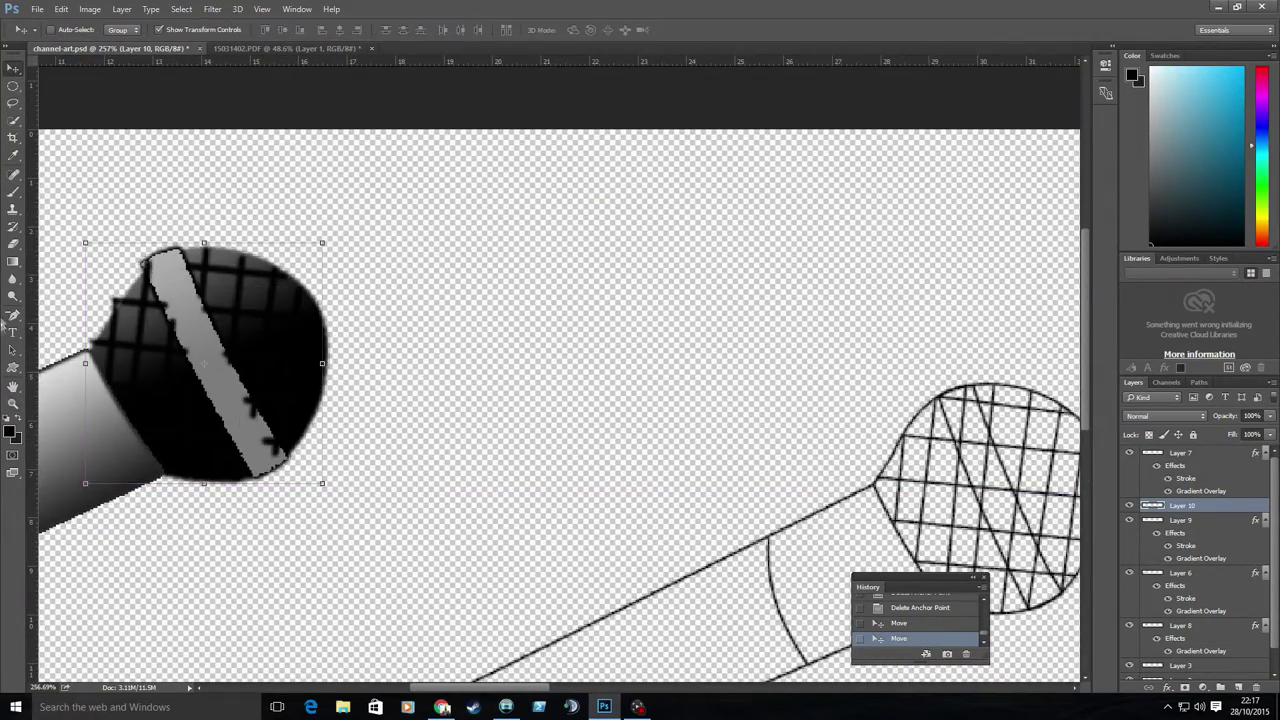
pyautogui.scroll(3, 73, 382)
pyautogui.hotkey('ctrl', '[')
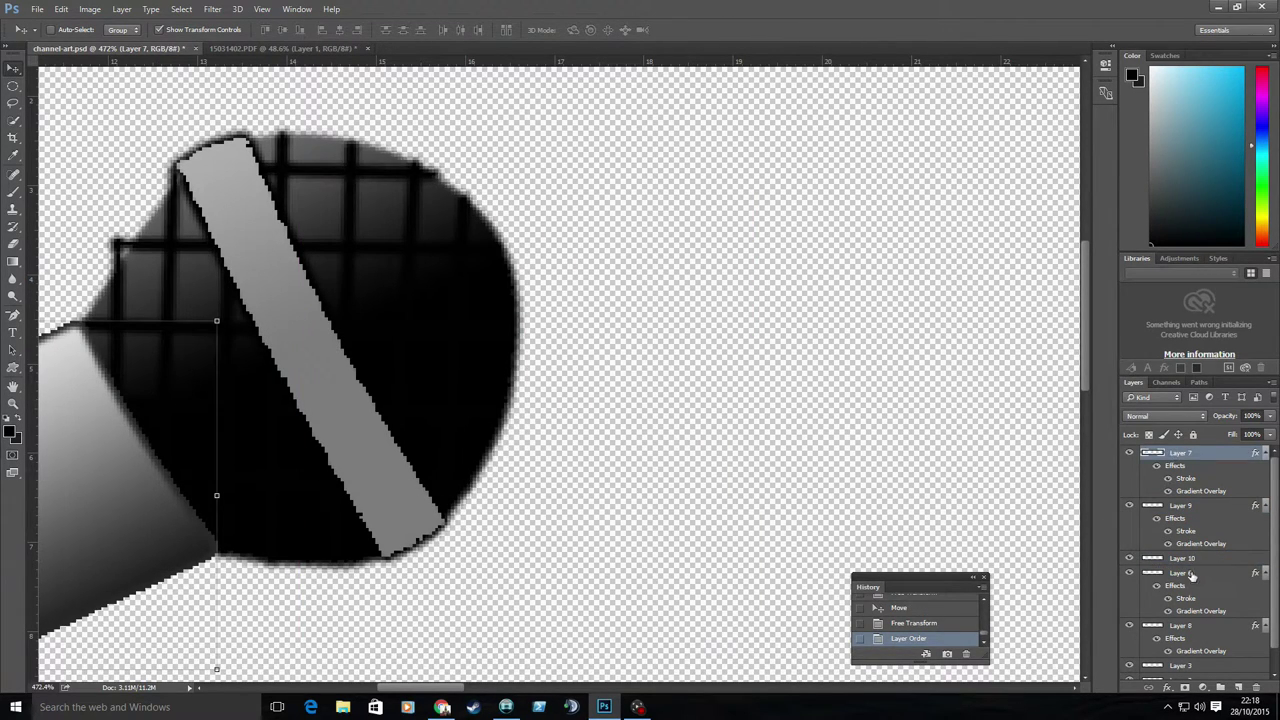
# Step: Add a Stroke layer style to another microphone part
pyautogui.moveTo(726, 405); pyautogui.dragTo(515, 440)
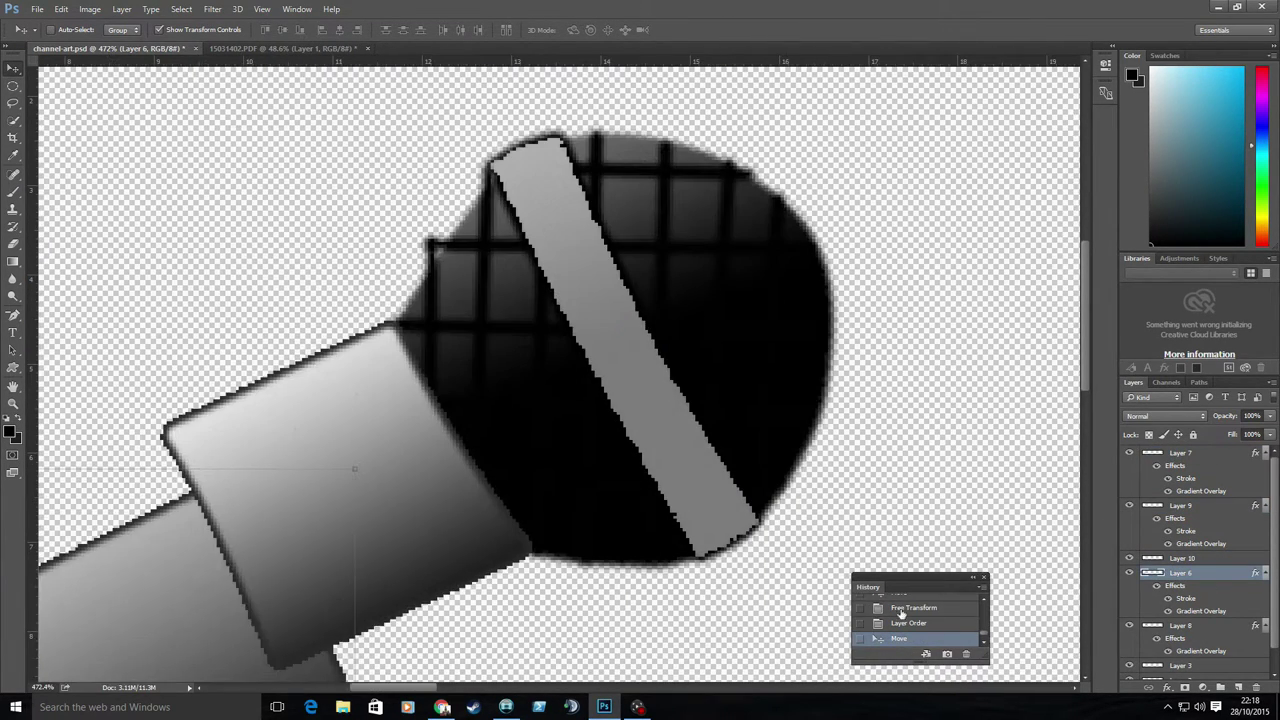
pyautogui.doubleClick(1215, 625)
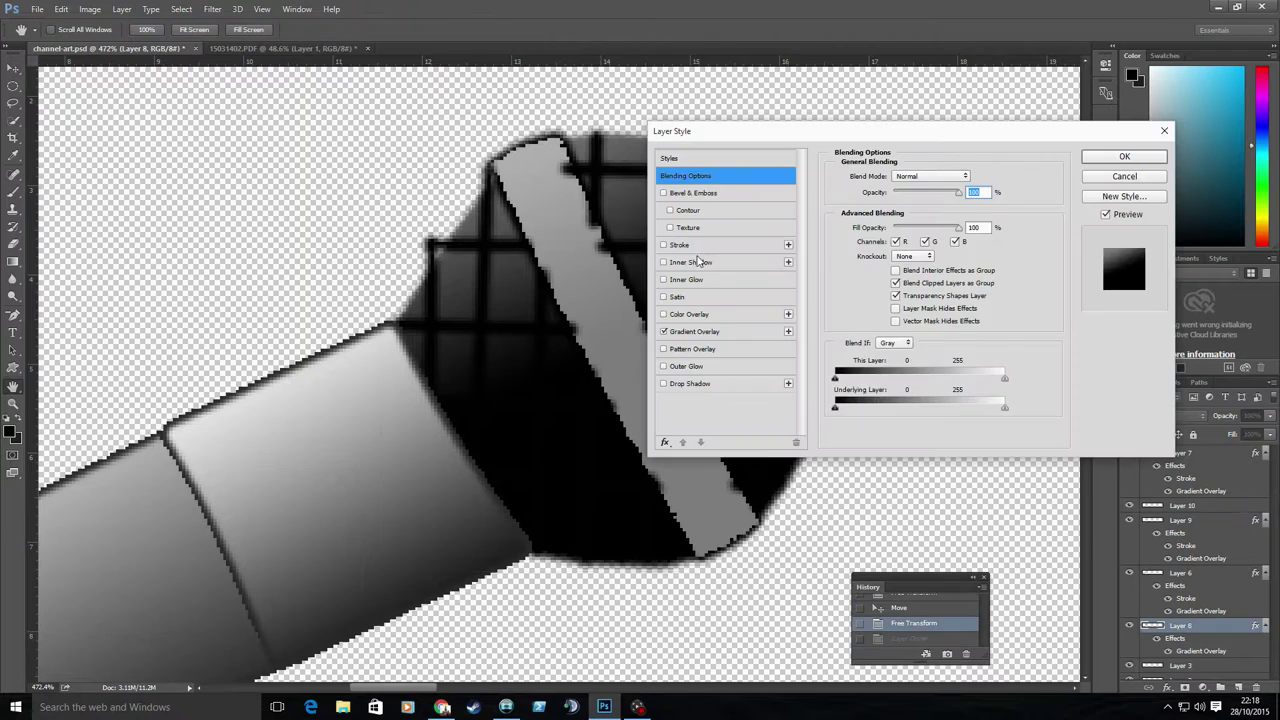
pyautogui.click(679, 244)
pyautogui.click(1124, 156)
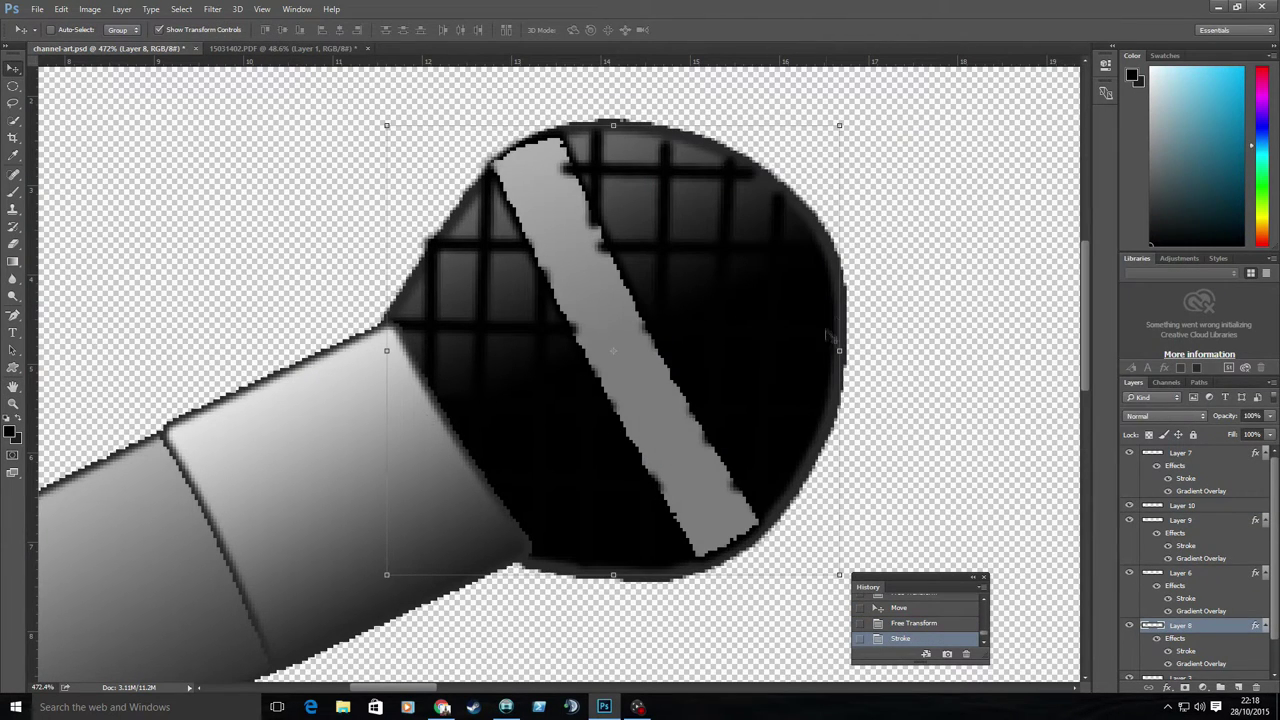
# Step: Bring the light stripe back above the grid and save the banner
pyautogui.click(1180, 520)
pyautogui.moveTo(615, 350)
pyautogui.mouseDown()
pyautogui.moveTo(637, 366)
pyautogui.moveTo(615, 350)
pyautogui.mouseUp()
pyautogui.hotkey('ctrl', ']')
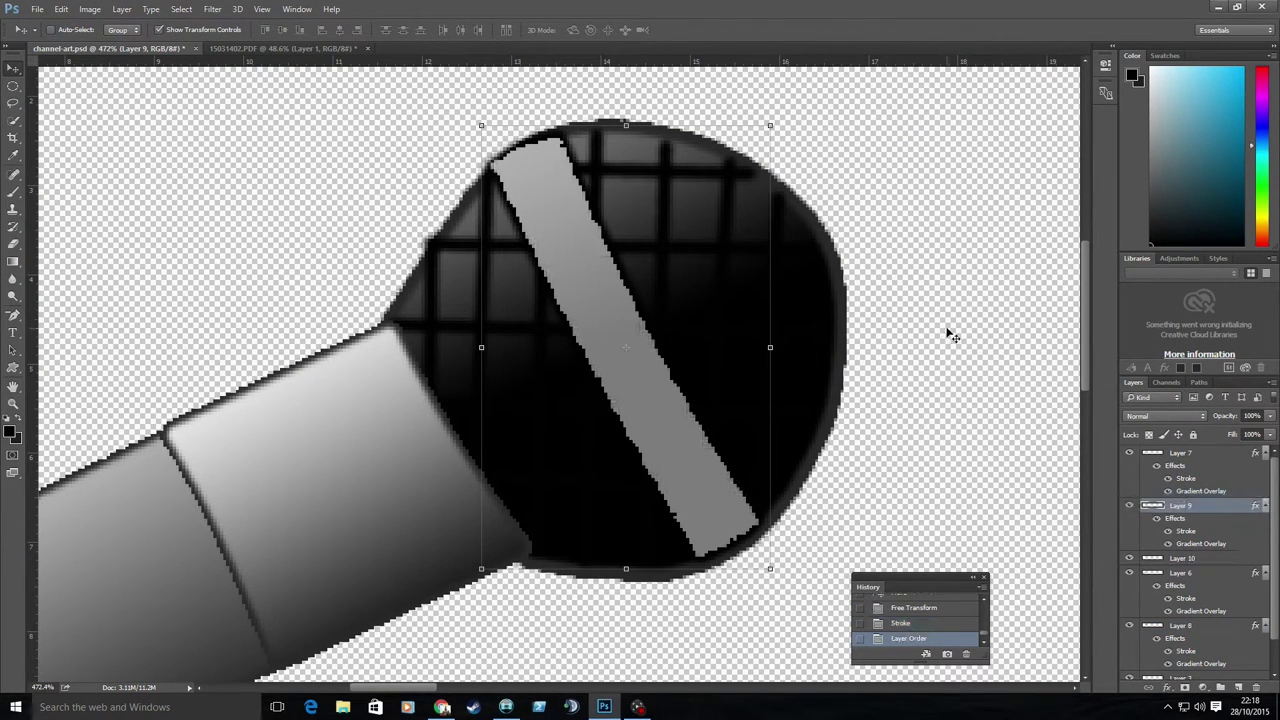
pyautogui.click(1180, 453)
pyautogui.hotkey('ctrl', 's')
# Step: Merge the microphone parts into one layer, move it down-left, and save
pyautogui.press('z')
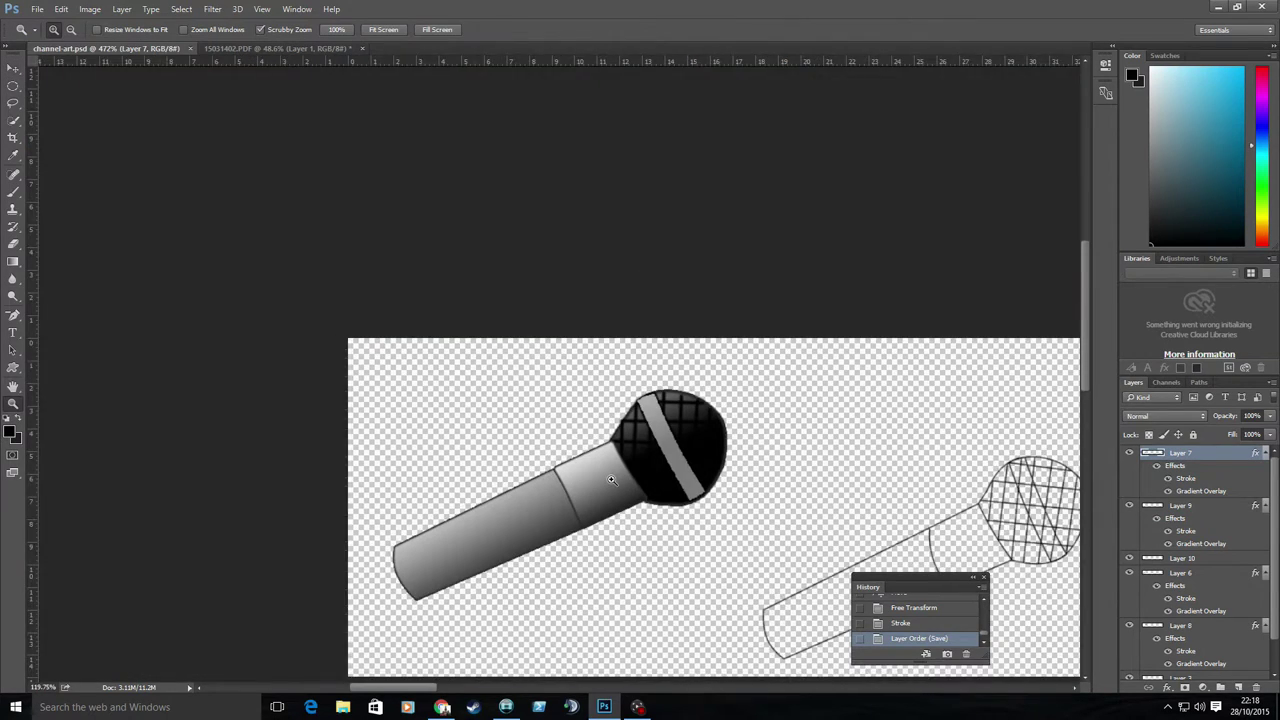
pyautogui.moveTo(685, 484); pyautogui.dragTo(535, 693)
pyautogui.press('v')
pyautogui.rightClick(1178, 490)
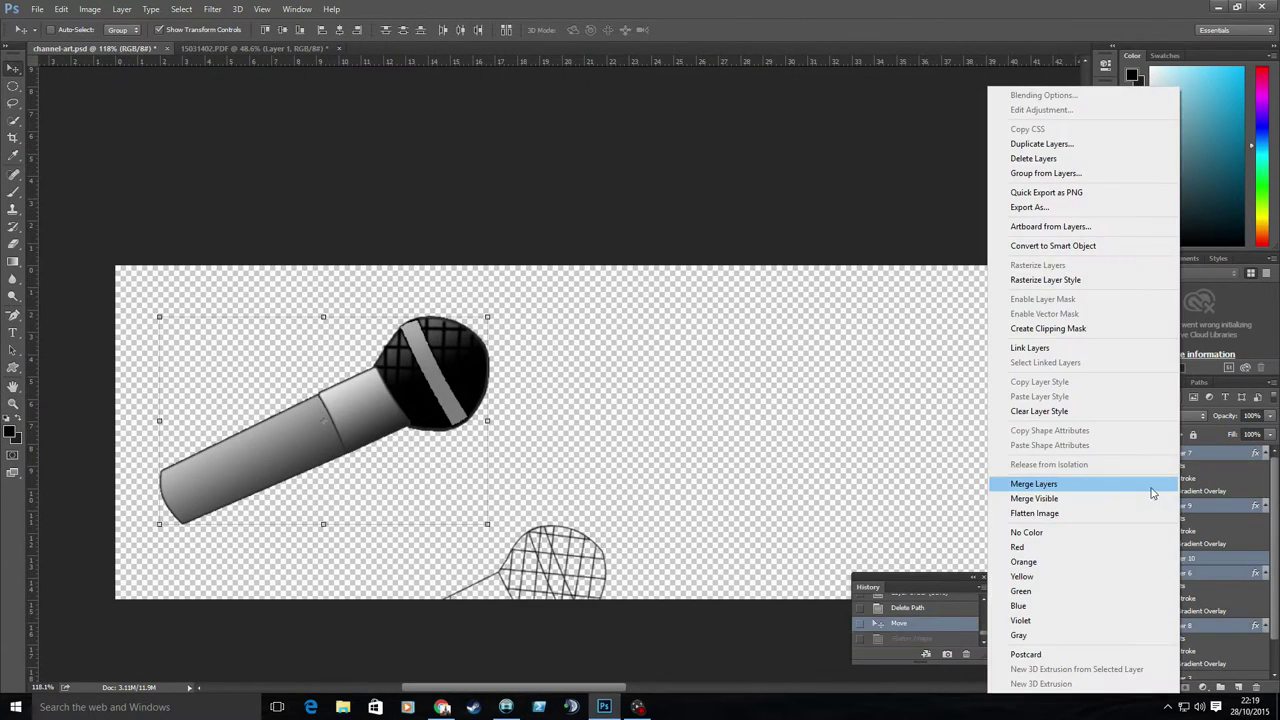
pyautogui.click(1145, 487)
pyautogui.moveTo(427, 375); pyautogui.dragTo(390, 428)
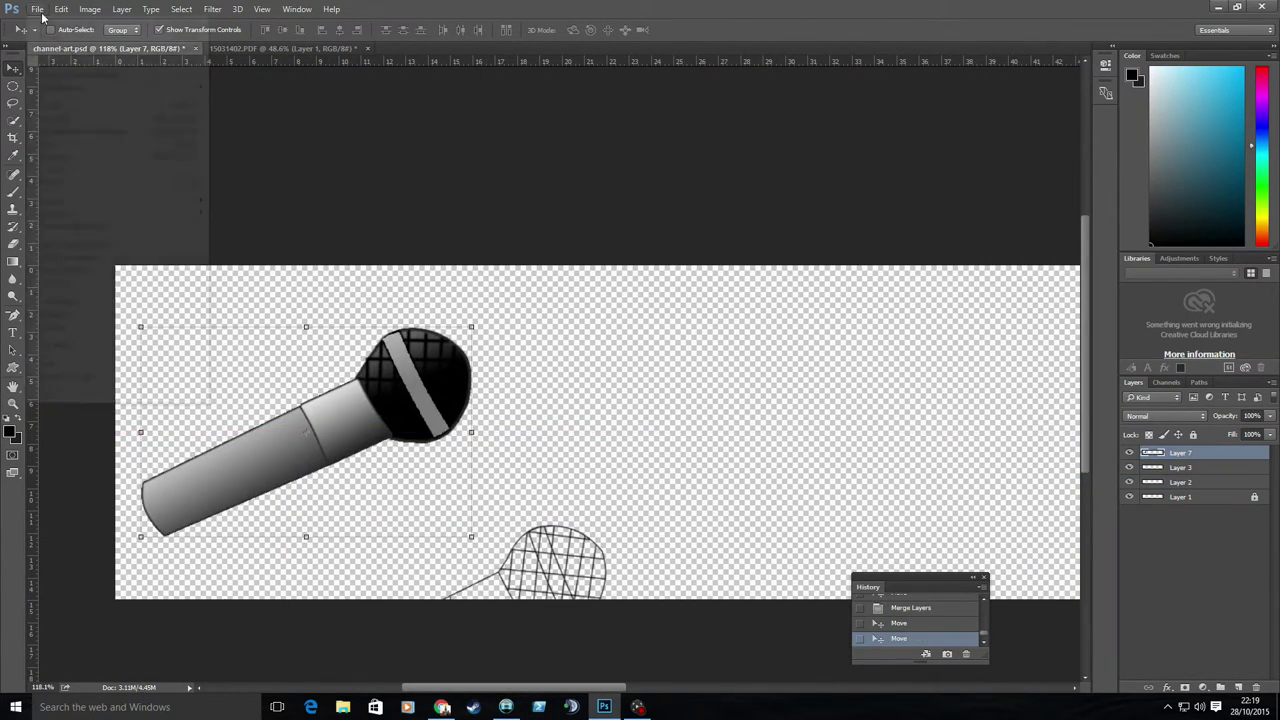
pyautogui.hotkey('ctrl', 's')
# Step: Tilt the microphone more steeply, then return to the pencil sketch document
pyautogui.moveTo(471, 366); pyautogui.dragTo(363, 350)
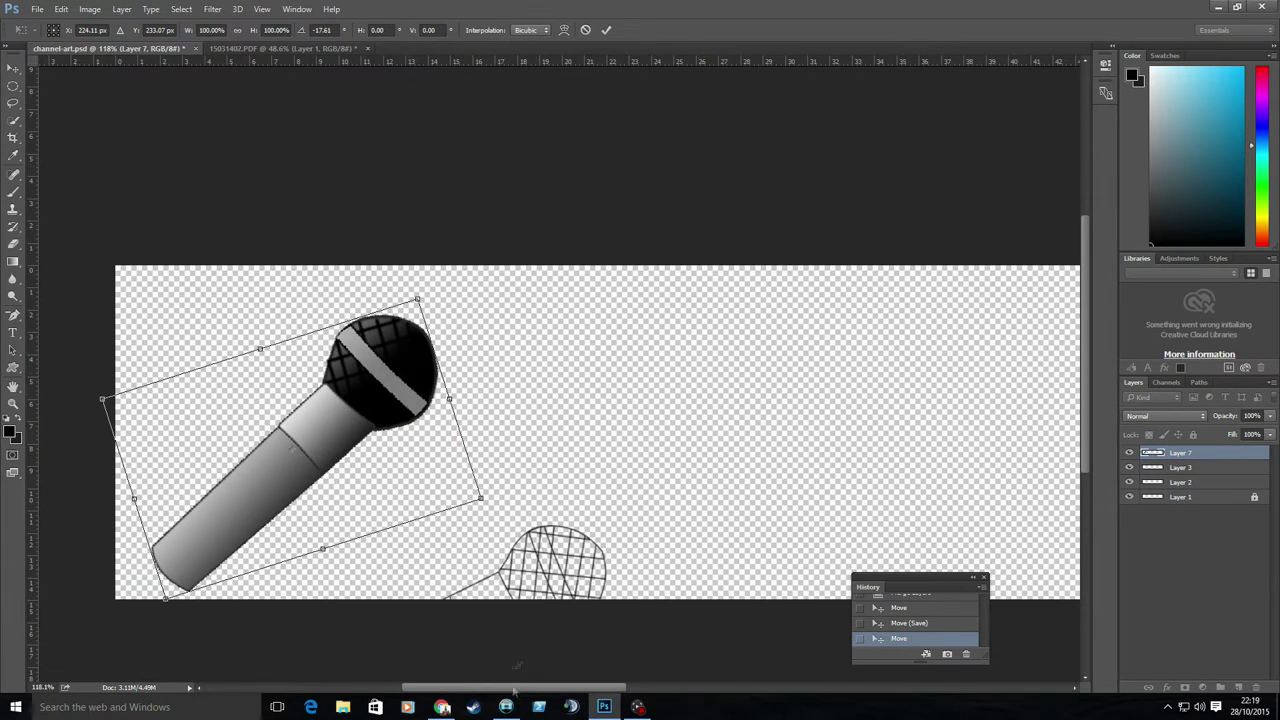
pyautogui.click(252, 48)
pyautogui.rightClick(1228, 459)
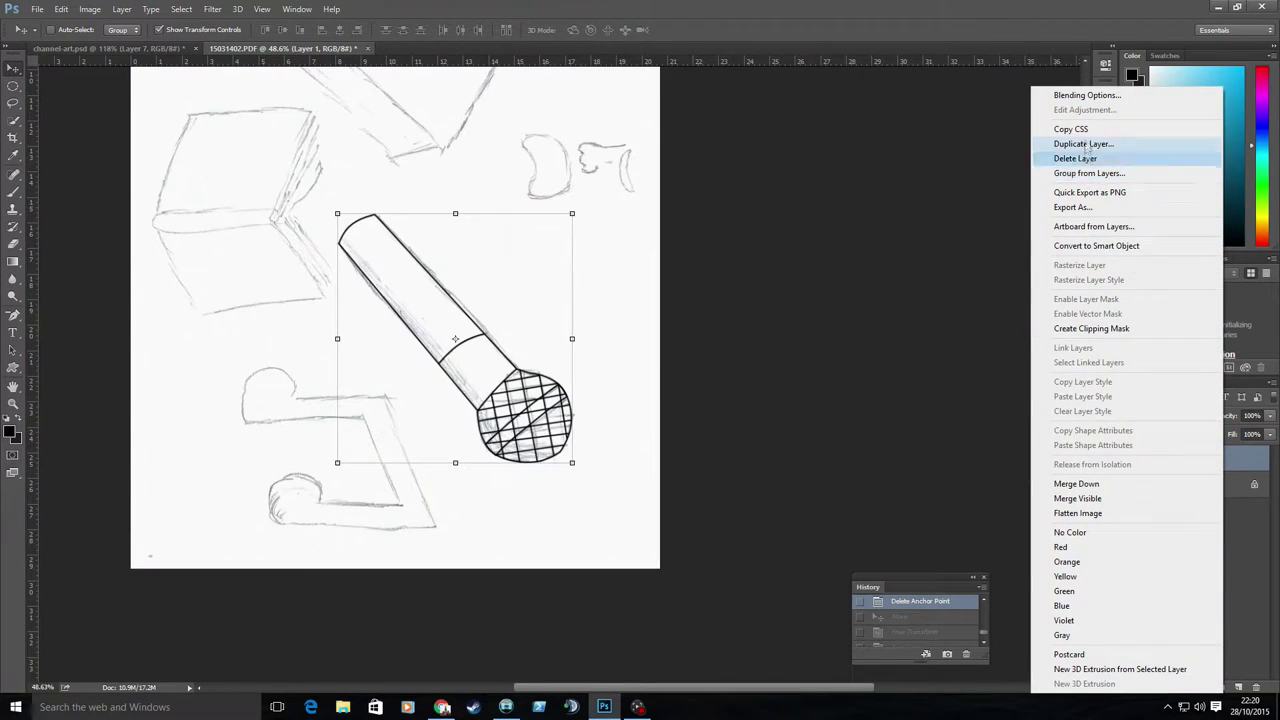
# Step: Delete the traced microphone layer and add a new empty layer
pyautogui.click(1086, 157)
pyautogui.click(1238, 688)
pyautogui.scroll(1, 432, 252)
pyautogui.scroll(5, 386, 486)
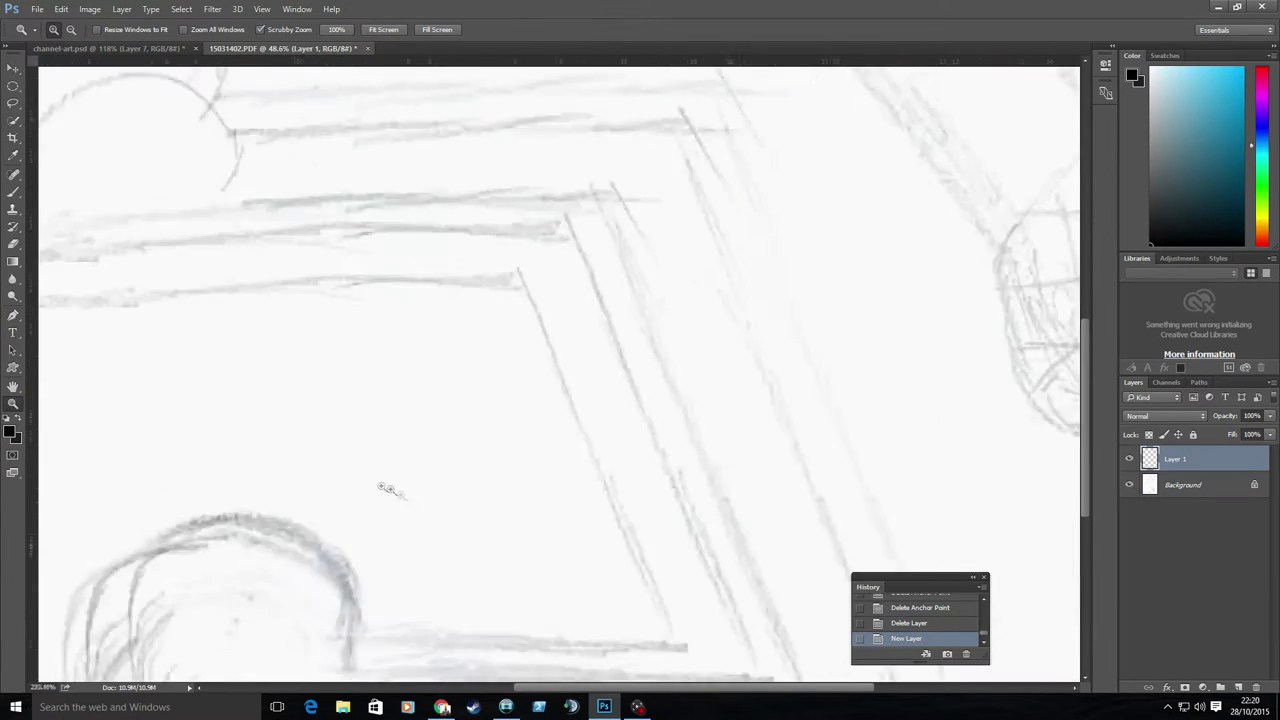
pyautogui.scroll(-1, 386, 486)
# Step: Place Pen anchors outlining the sketched music note
pyautogui.press('p')
pyautogui.click(97, 285)
pyautogui.click(472, 262)
pyautogui.click(600, 549)
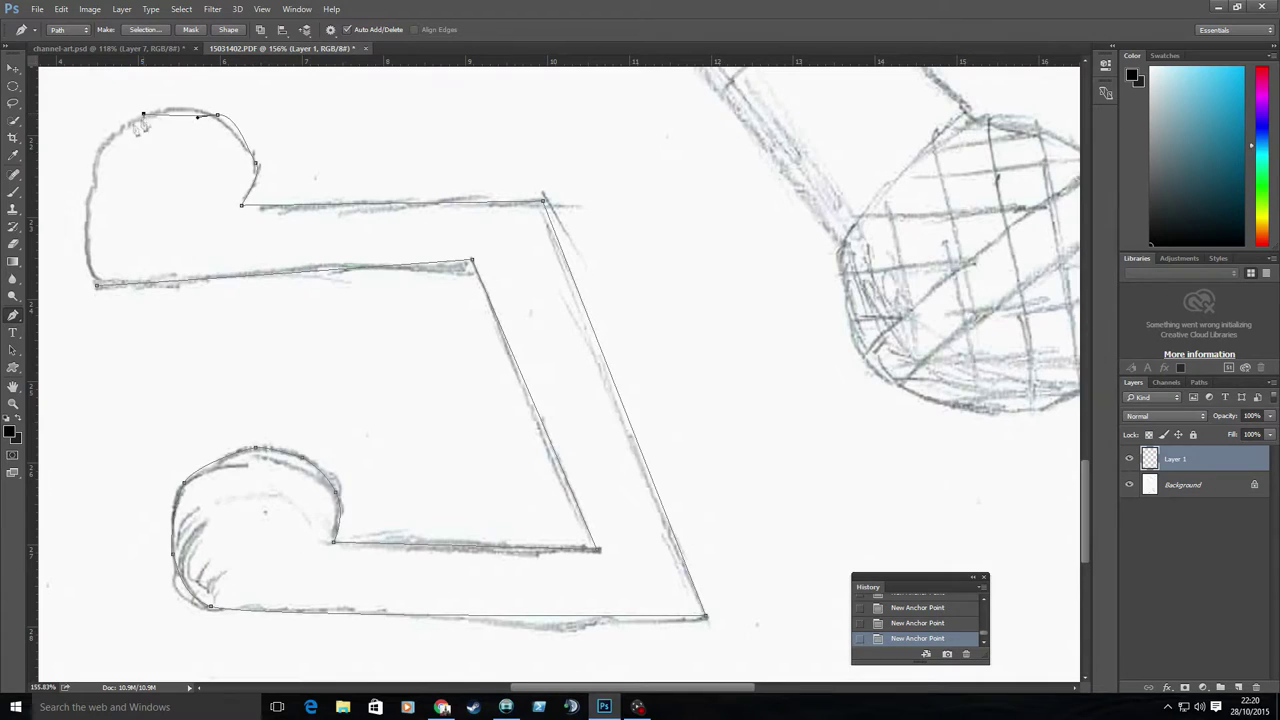
# Step: Add anchor points and reshape the note's top curl and upper right corner to match the sketch
pyautogui.click(13, 318)
pyautogui.click(92, 218)
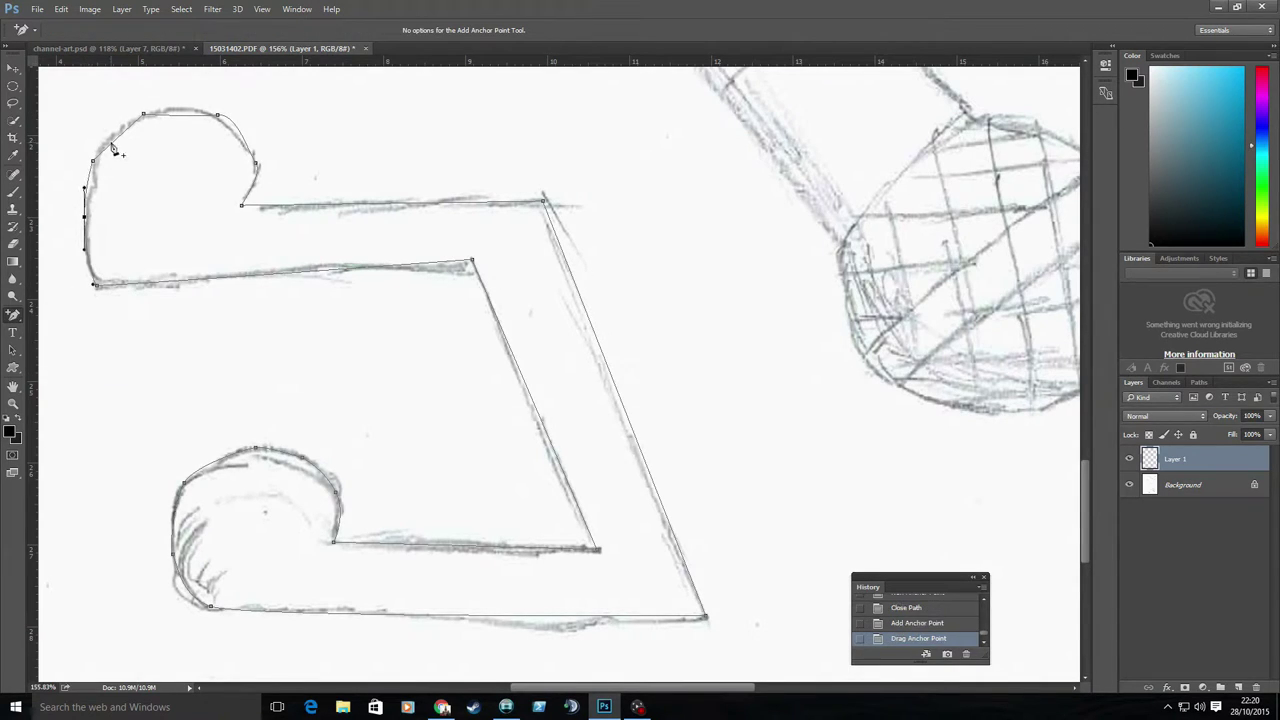
pyautogui.click(220, 115)
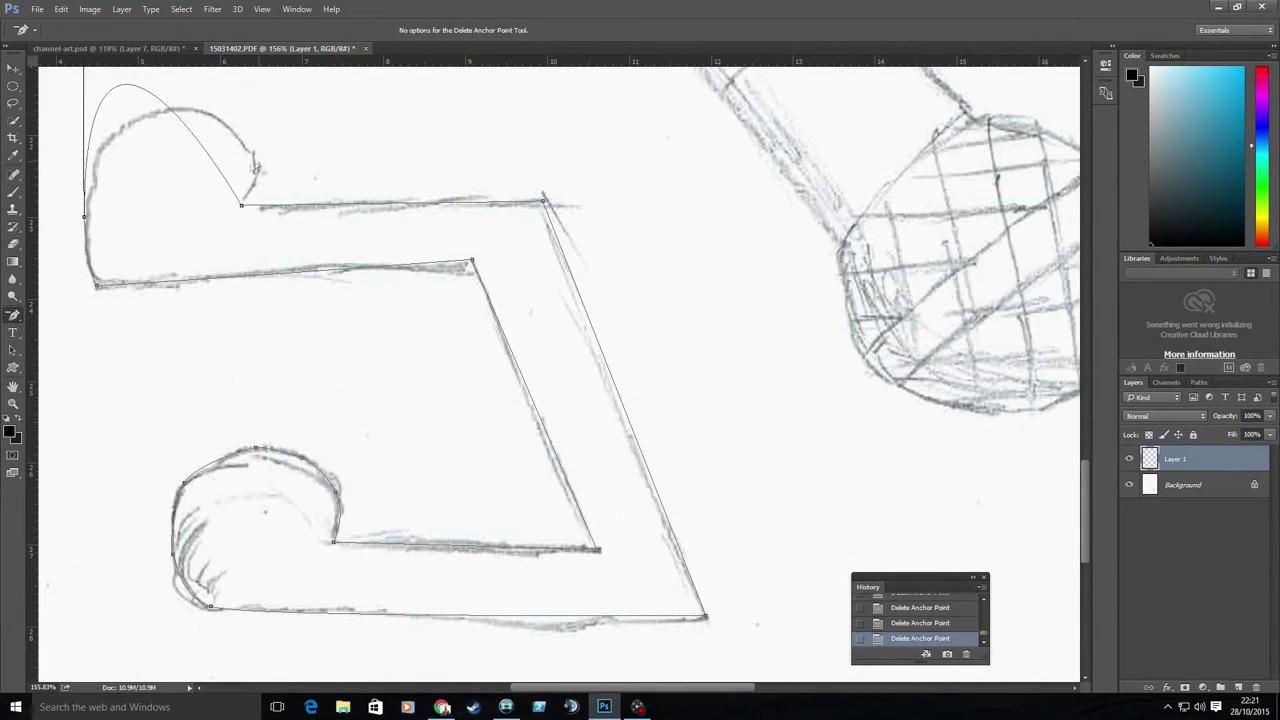
pyautogui.rightClick(13, 314)
pyautogui.click(60, 341)
pyautogui.click(183, 113)
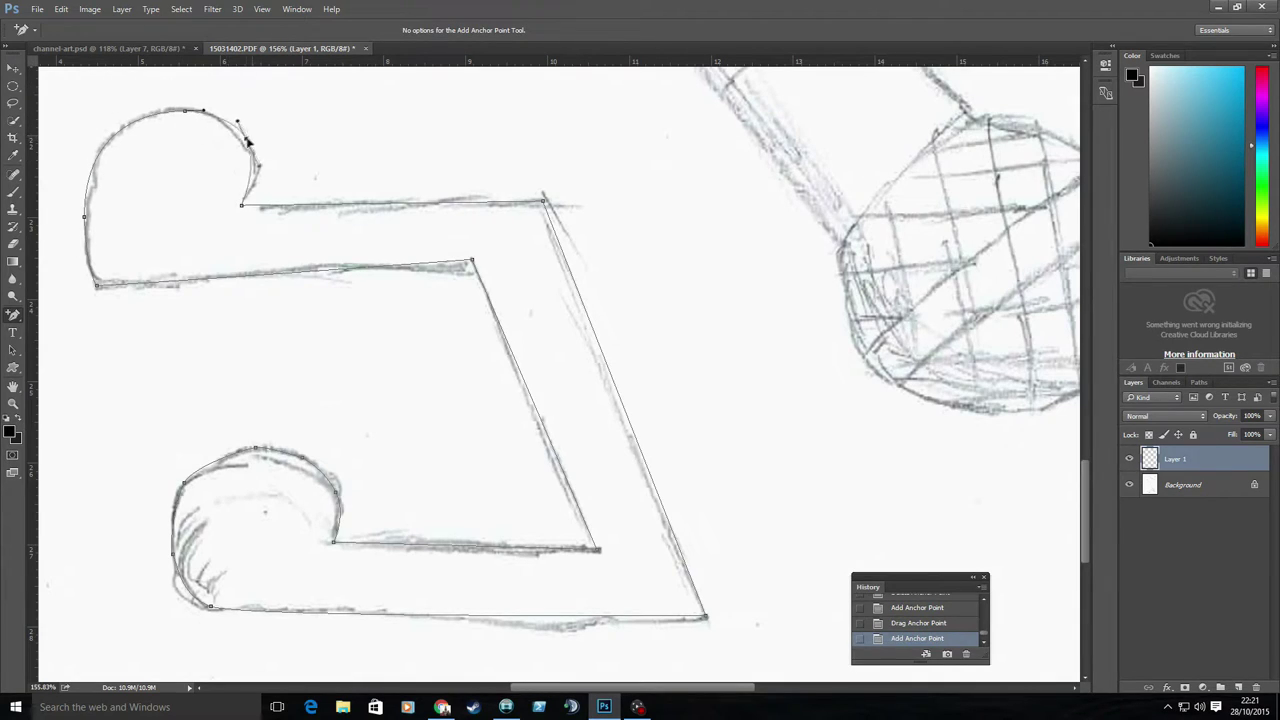
pyautogui.moveTo(249, 143); pyautogui.dragTo(244, 172)
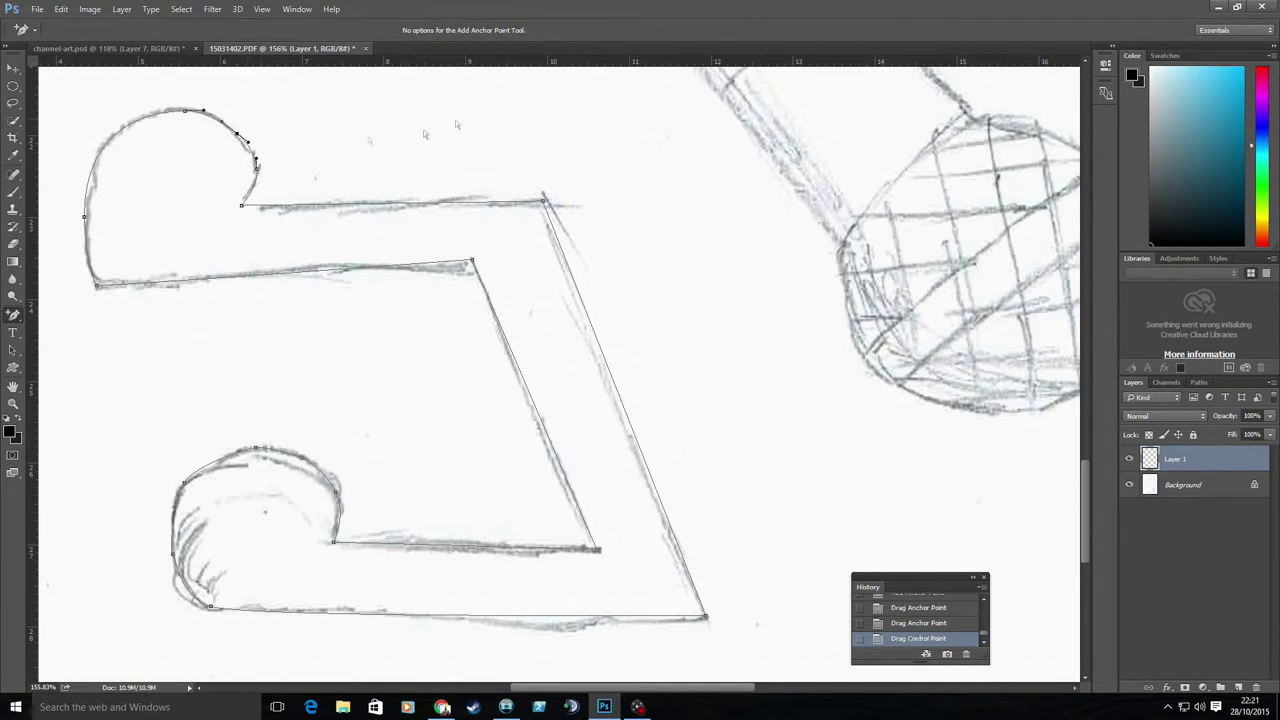
pyautogui.moveTo(544, 207); pyautogui.dragTo(537, 199)
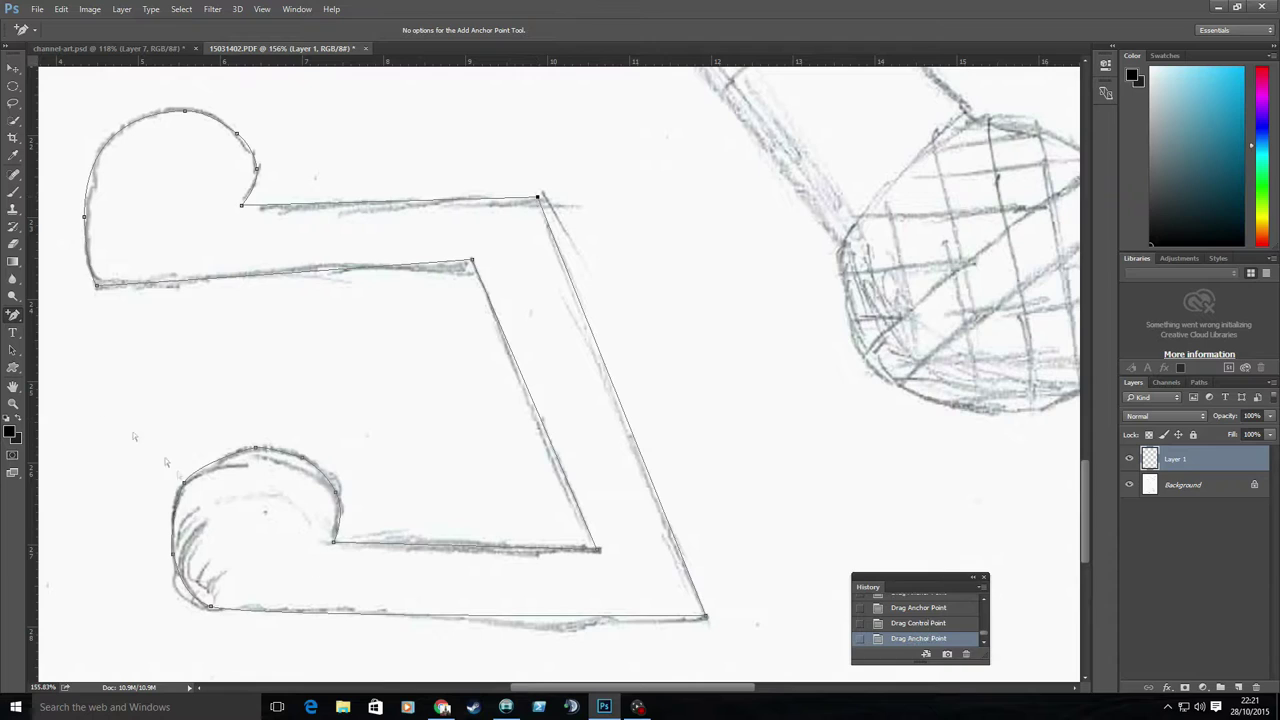
# Step: Delete surplus points on the bottom curl and reshape the lower curl to match the sketch
pyautogui.rightClick(13, 313)
pyautogui.click(70, 353)
pyautogui.click(183, 482)
pyautogui.click(173, 555)
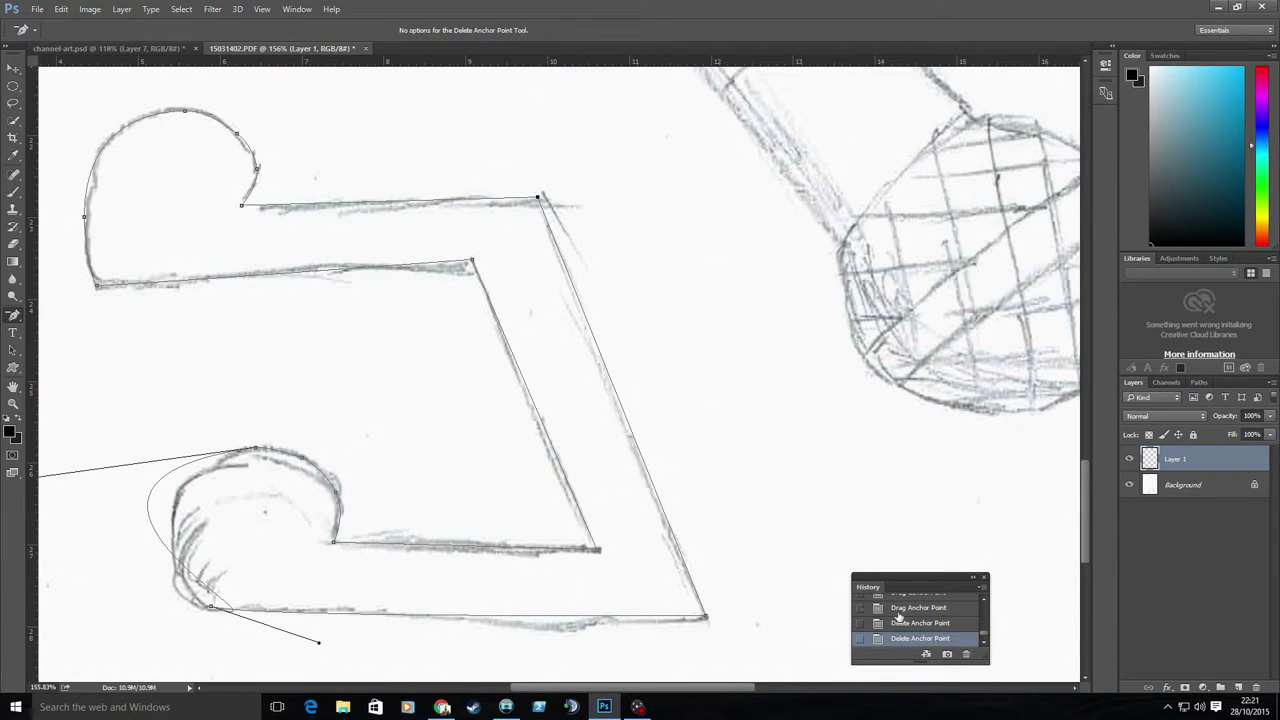
pyautogui.click(255, 450)
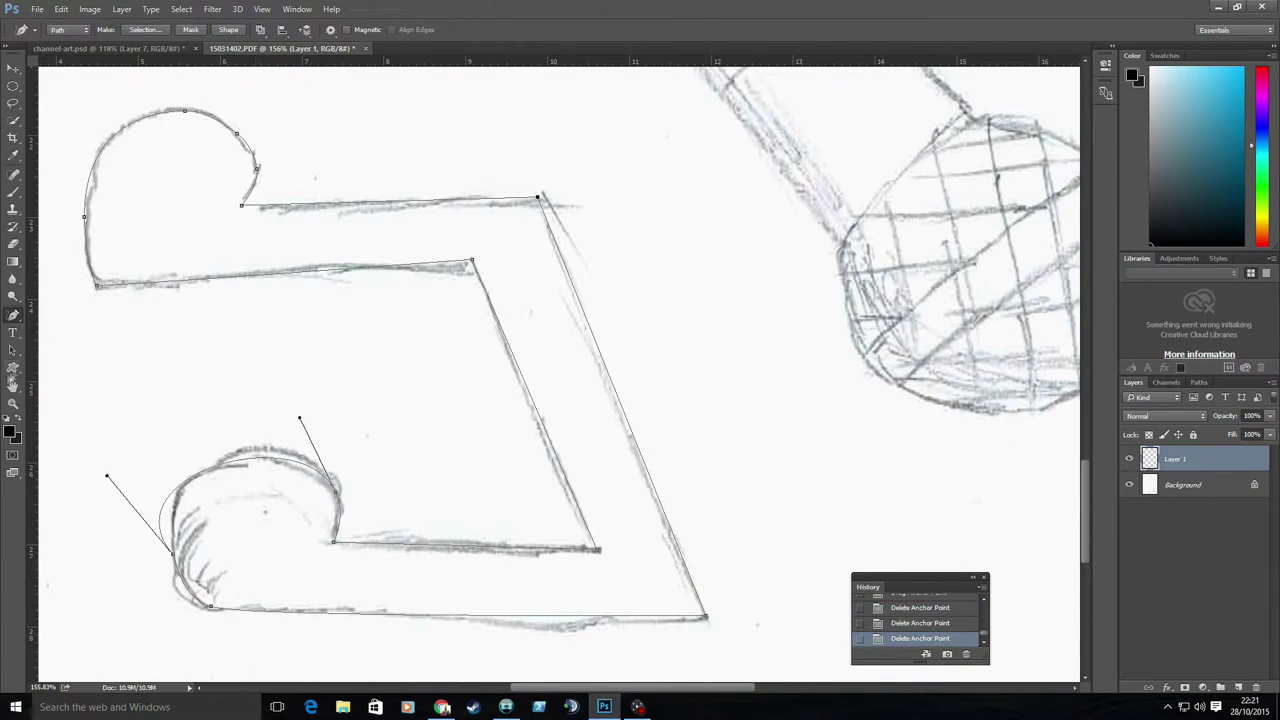
pyautogui.moveTo(107, 476); pyautogui.dragTo(160, 440)
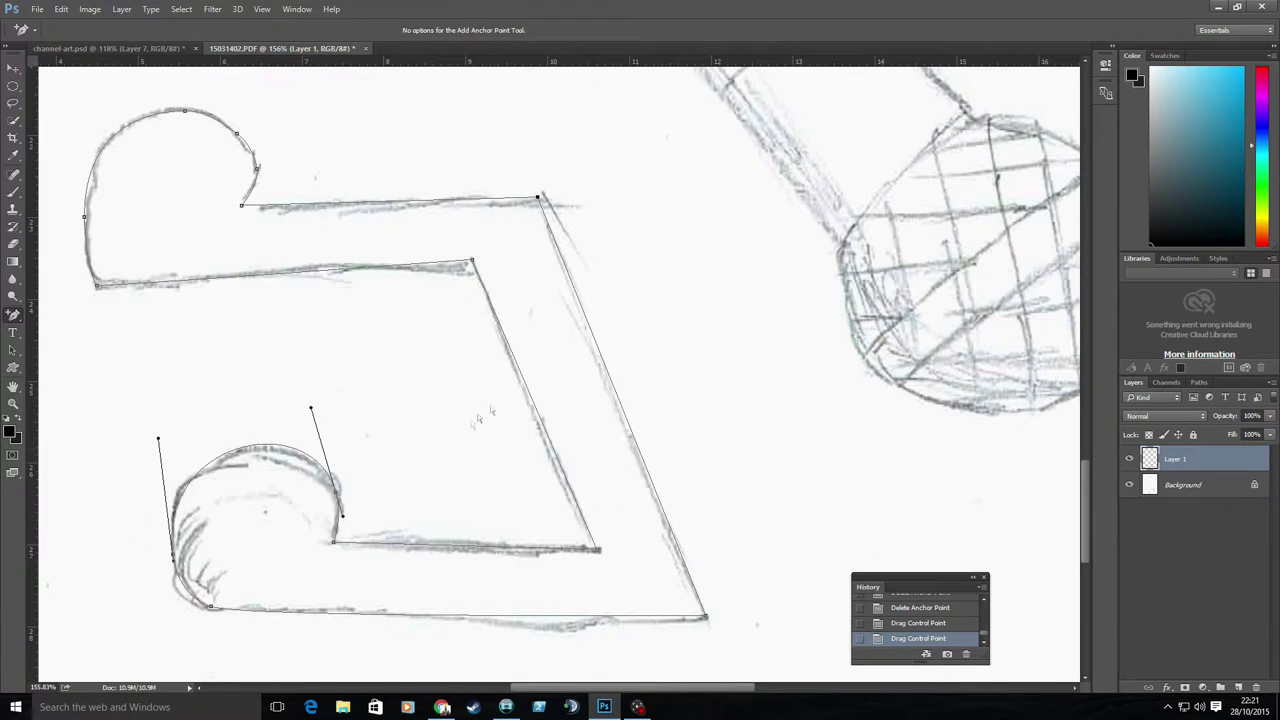
pyautogui.rightClick(552, 378)
# Step: Fill the note path with black
pyautogui.click(600, 117)
pyautogui.click(650, 197)
pyautogui.click(630, 229)
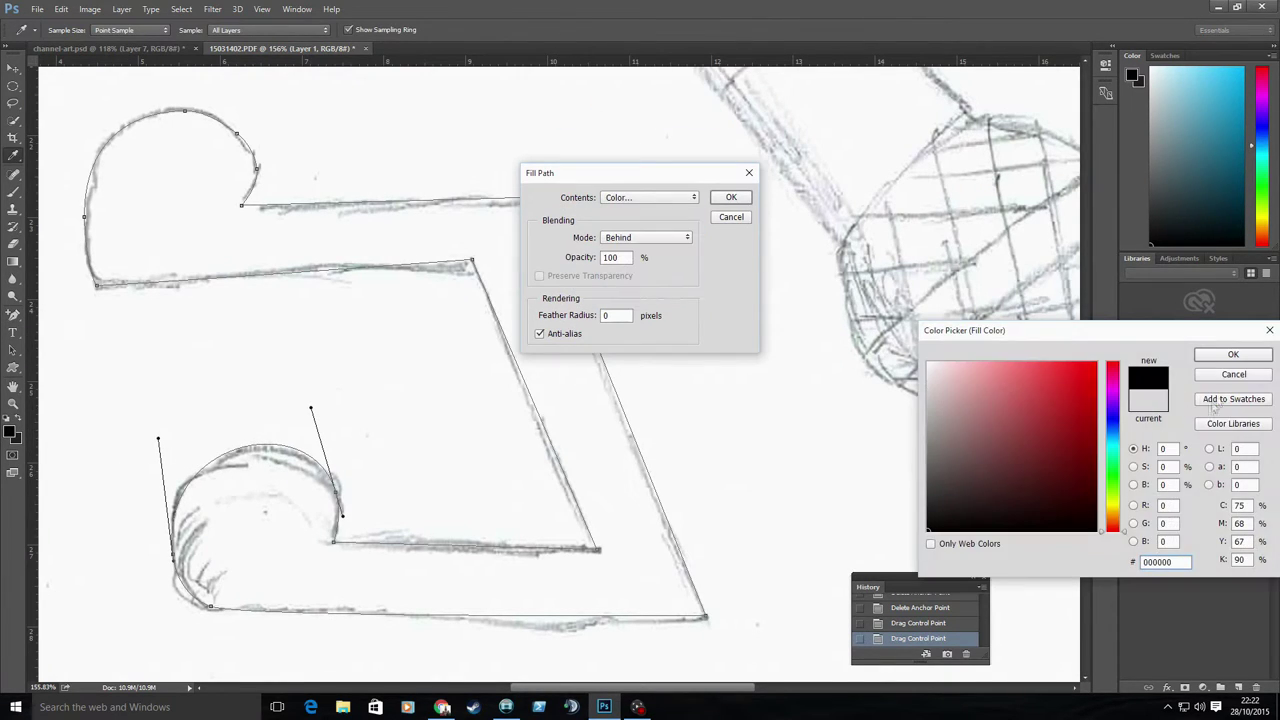
pyautogui.click(1233, 354)
# Step: Delete the leftover anchor points from the note path
pyautogui.click(731, 197)
pyautogui.moveTo(13, 313); pyautogui.dragTo(70, 350)
pyautogui.click(210, 605)
pyautogui.click(342, 491)
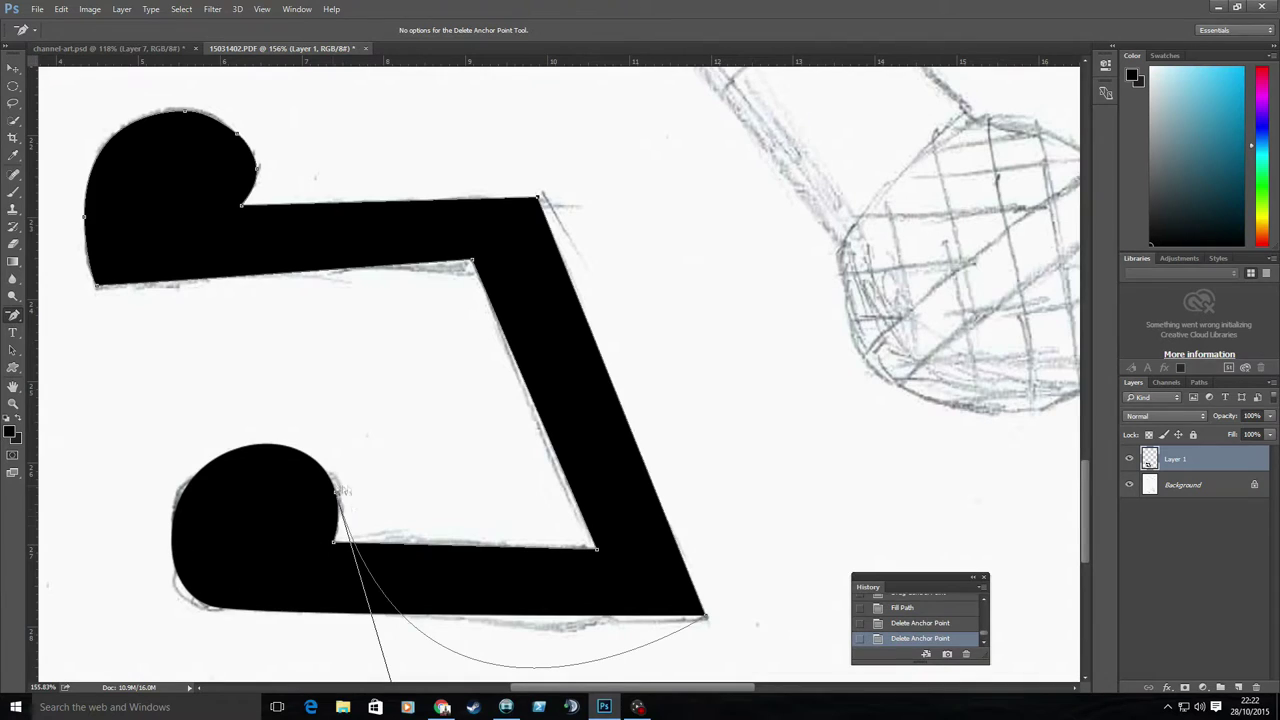
pyautogui.click(333, 541)
pyautogui.click(97, 287)
pyautogui.click(84, 215)
pyautogui.click(183, 110)
pyautogui.click(237, 133)
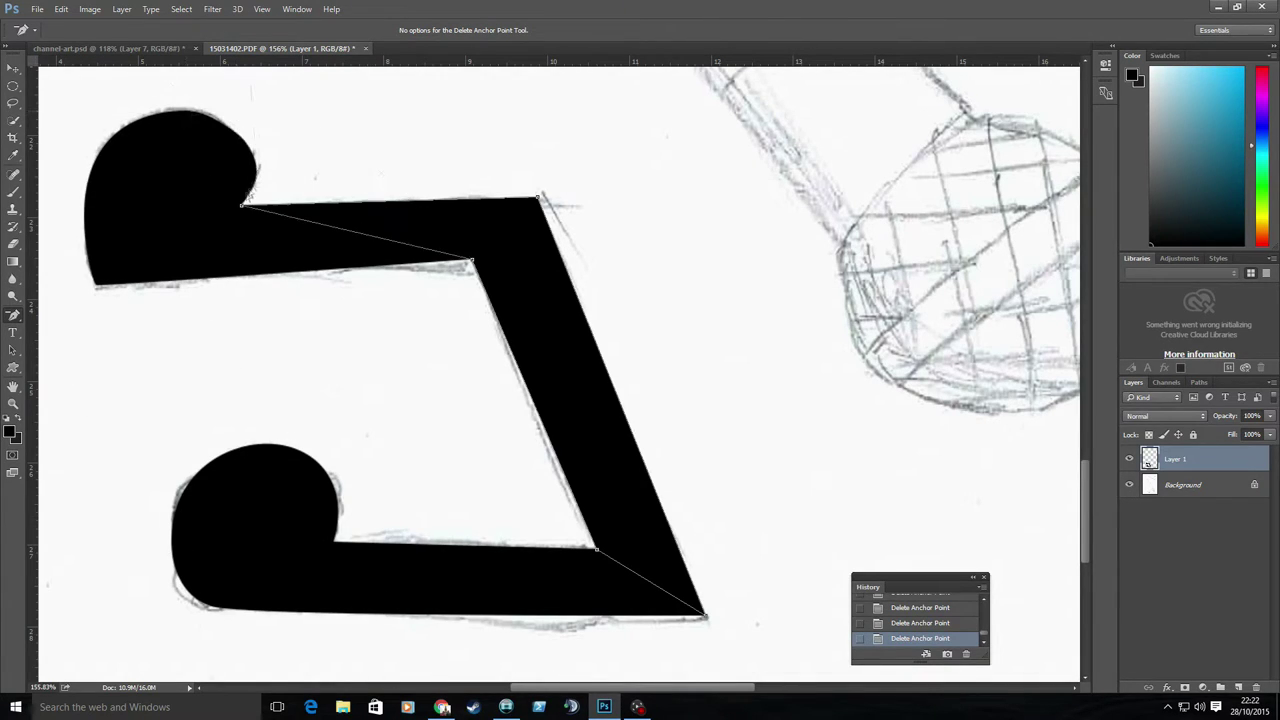
# Step: Duplicate the filled note layer into the banner as Layer Note
pyautogui.press('v')
pyautogui.rightClick(1175, 460)
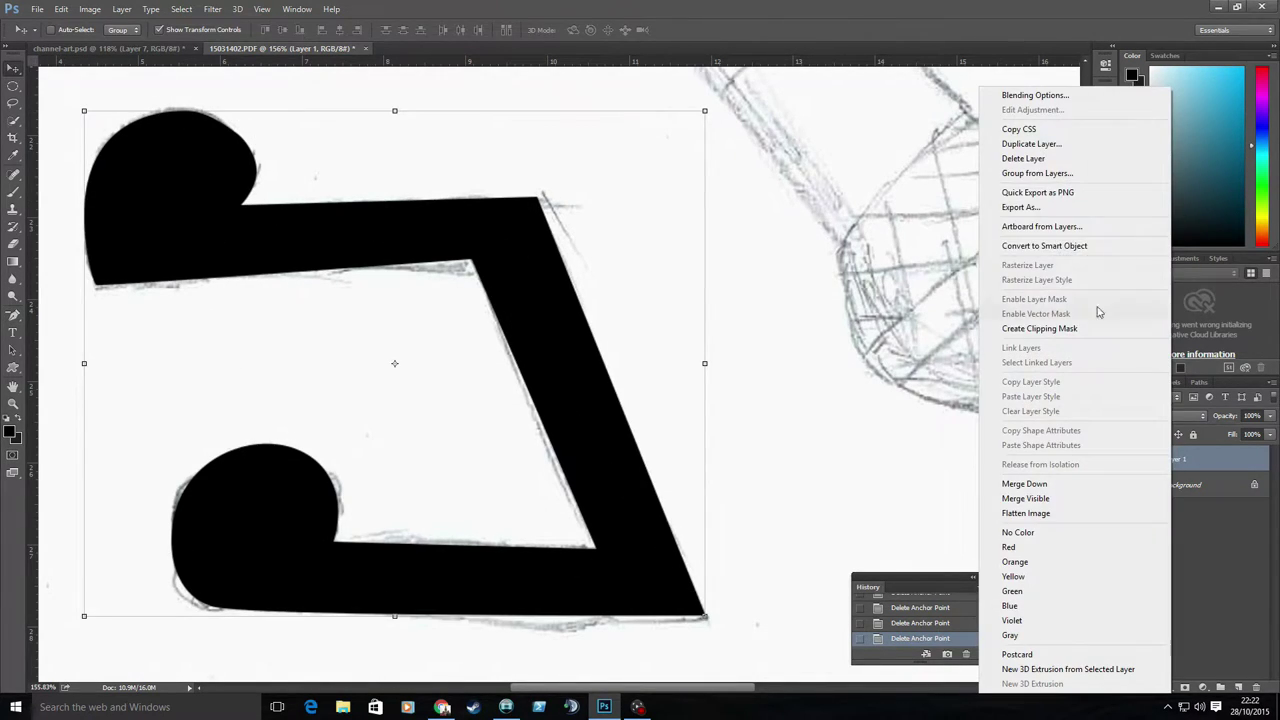
pyautogui.click(1040, 144)
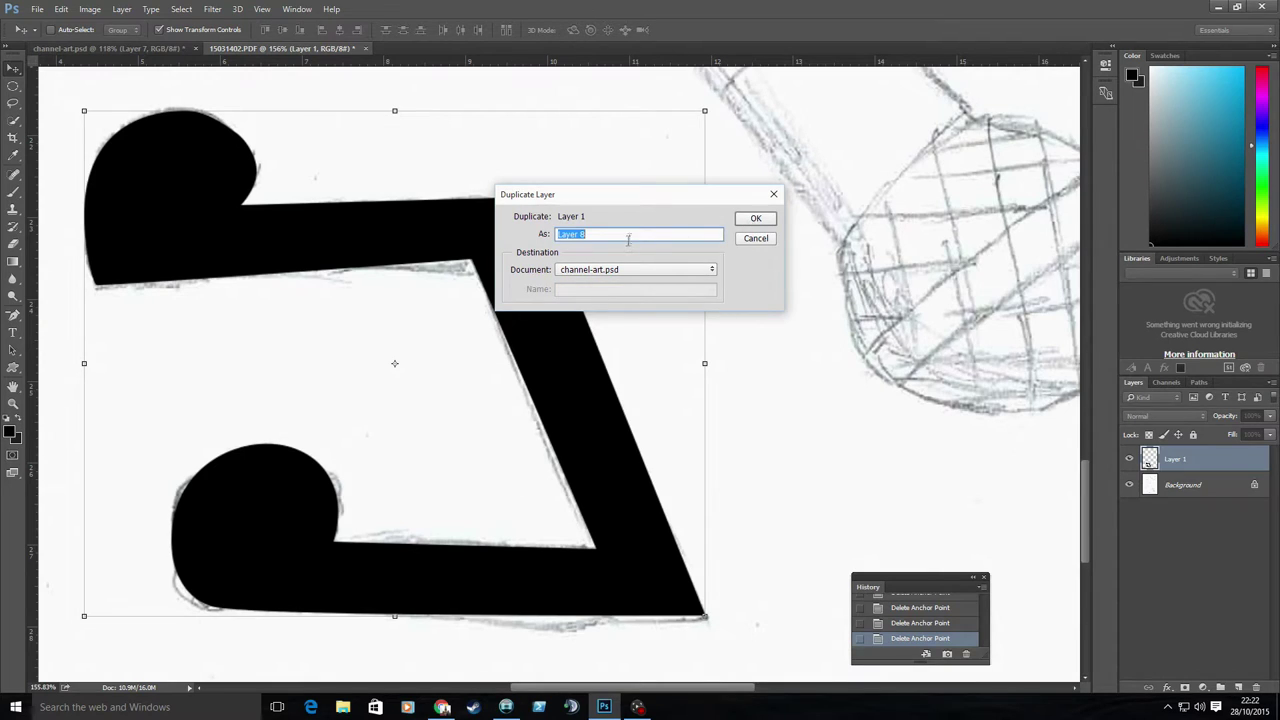
pyautogui.write('Note')
pyautogui.press('Return')
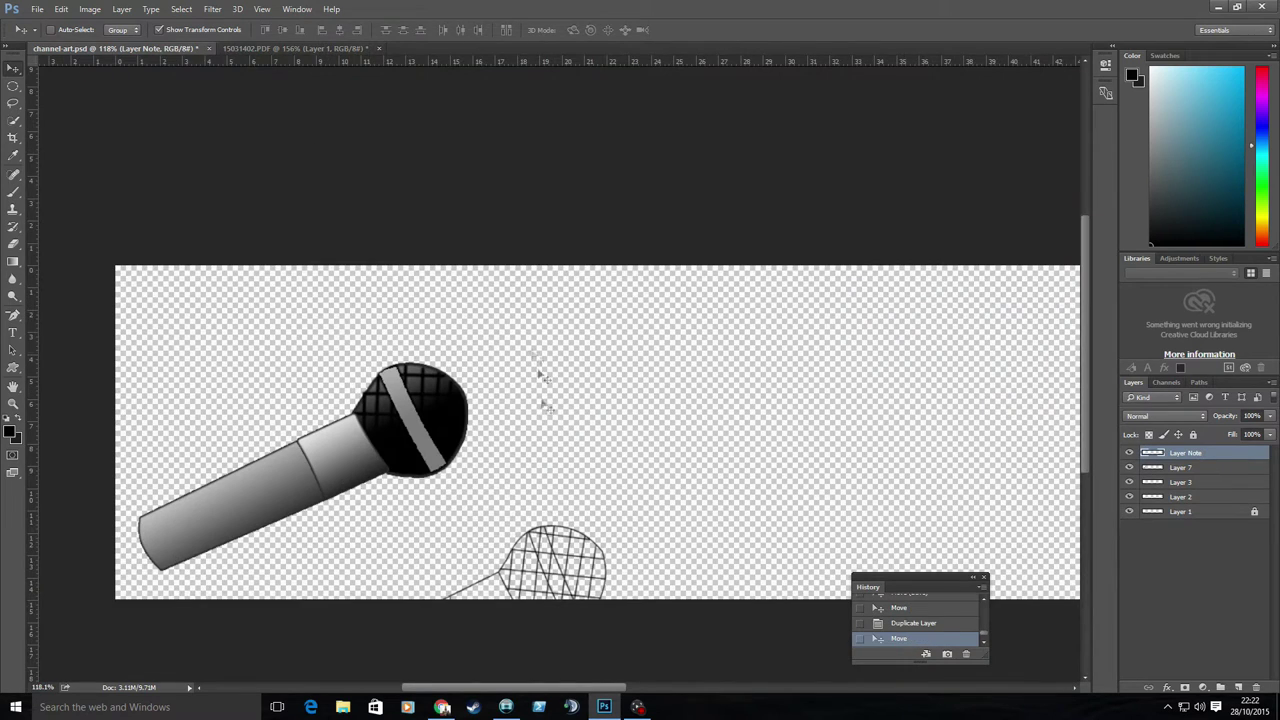
# Step: Rotate the note about 90 degrees with Free Transform
pyautogui.scroll(-10, 540, 376)
pyautogui.hotkey('ctrl', 't')
pyautogui.moveTo(575, 372); pyautogui.dragTo(532, 340)
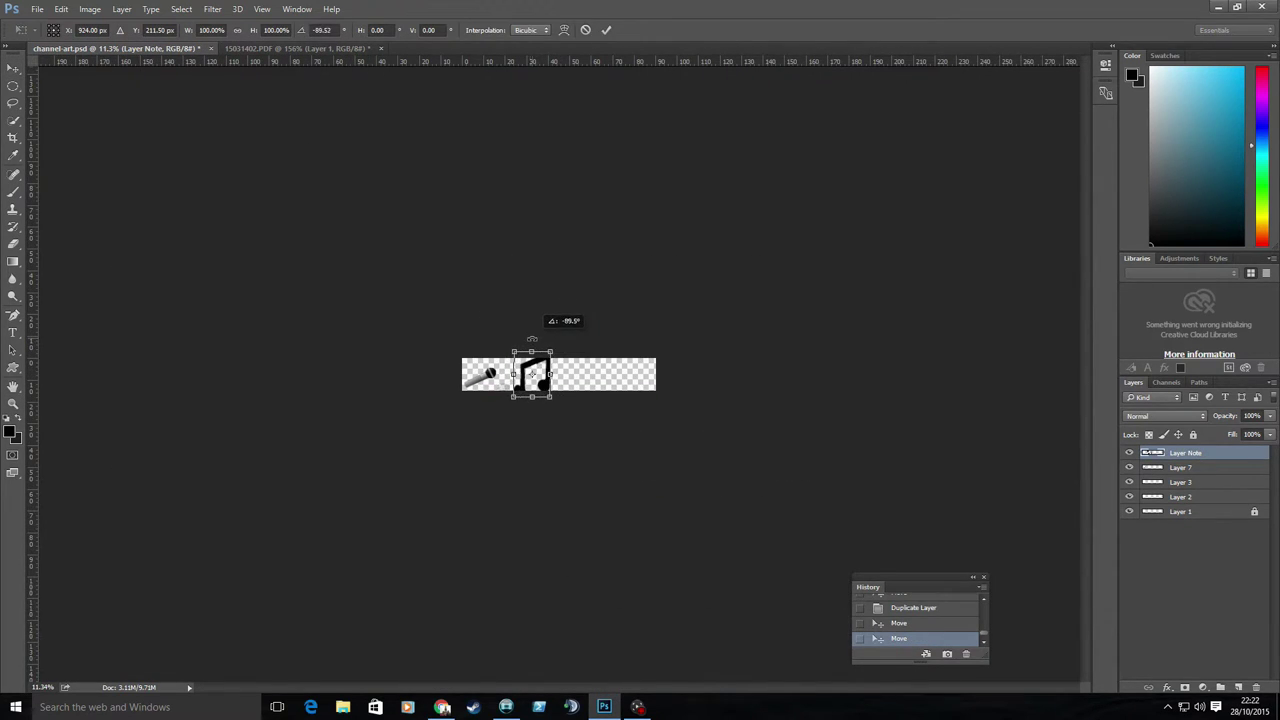
pyautogui.press('z')
pyautogui.press('Return')
# Step: Shrink the note to about 41% and apply the transform
pyautogui.scroll(5, 337, 388)
pyautogui.press('v')
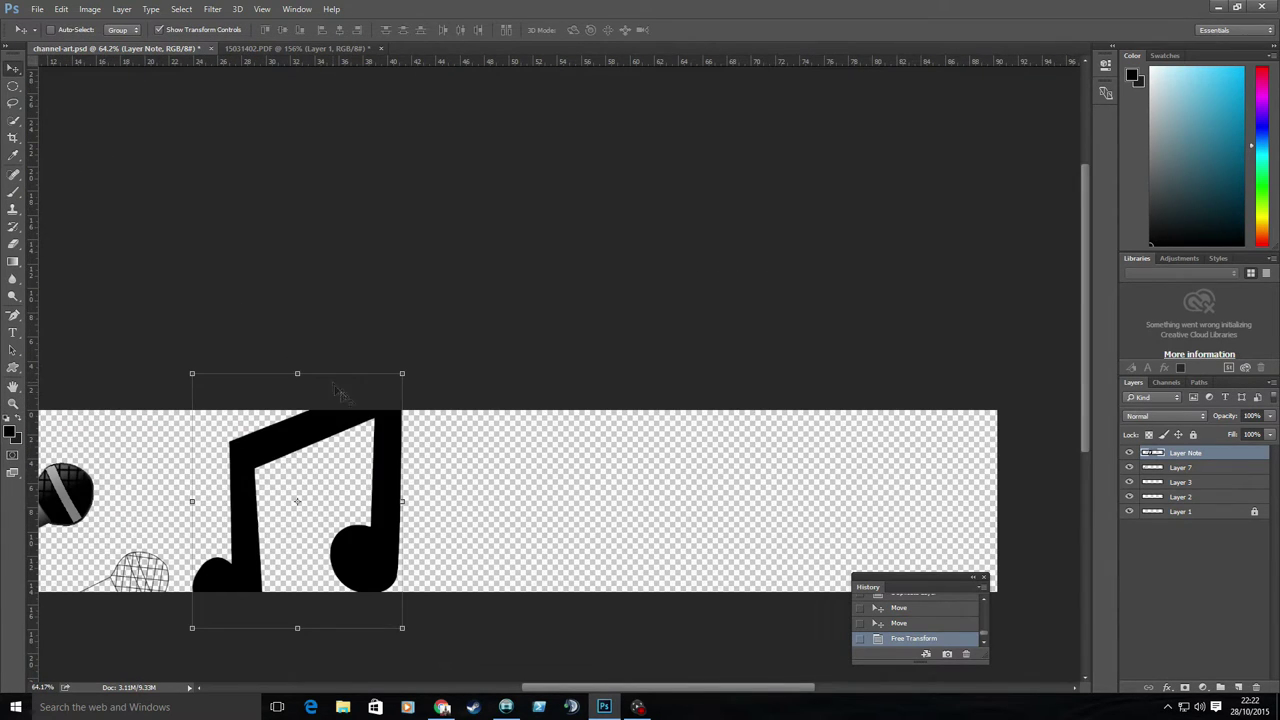
pyautogui.hotkey('ctrl', 't')
pyautogui.moveTo(402, 373); pyautogui.dragTo(326, 435)
pyautogui.press('z')
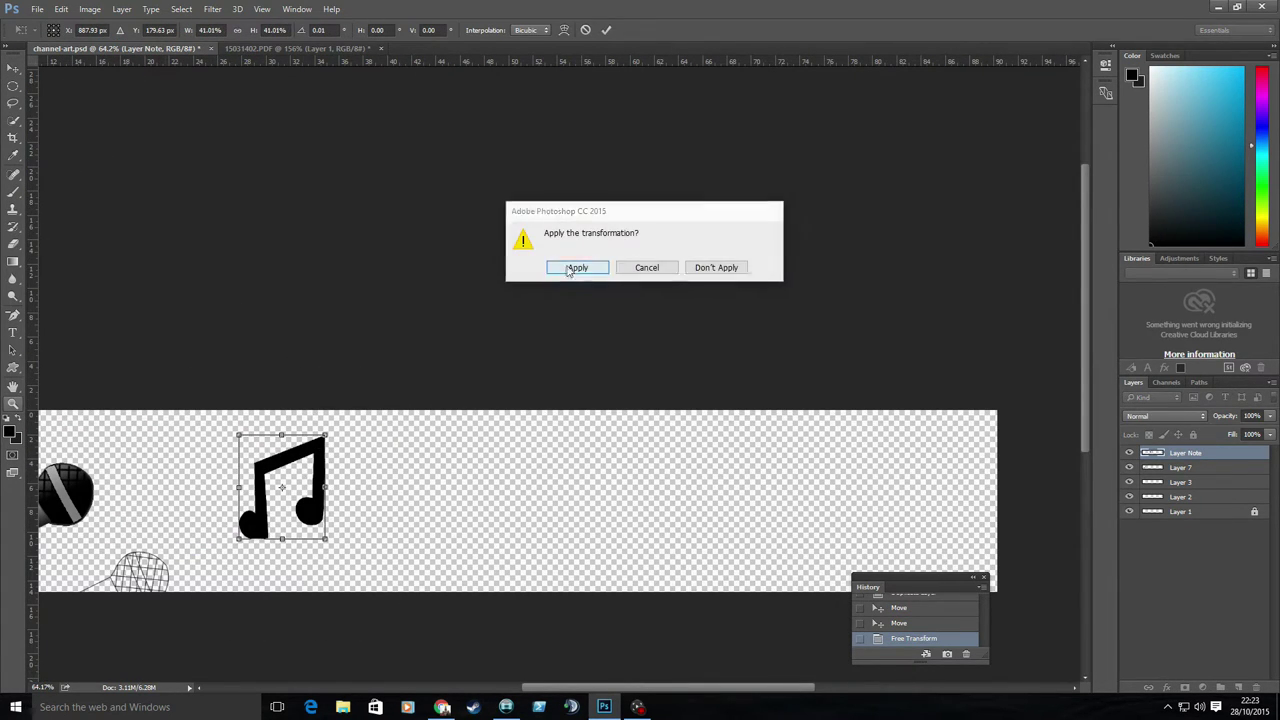
pyautogui.click(570, 268)
# Step: Add a new empty layer above Layer Note
pyautogui.scroll(5, 652, 523)
pyautogui.hscroll(-3, 171, 371)
pyautogui.hotkey('ctrl', 'shift', 'alt', 'n')
# Step: Start a new pen path on the second note and reshape the note head's lower curve
pyautogui.press('p')
pyautogui.click(390, 615)
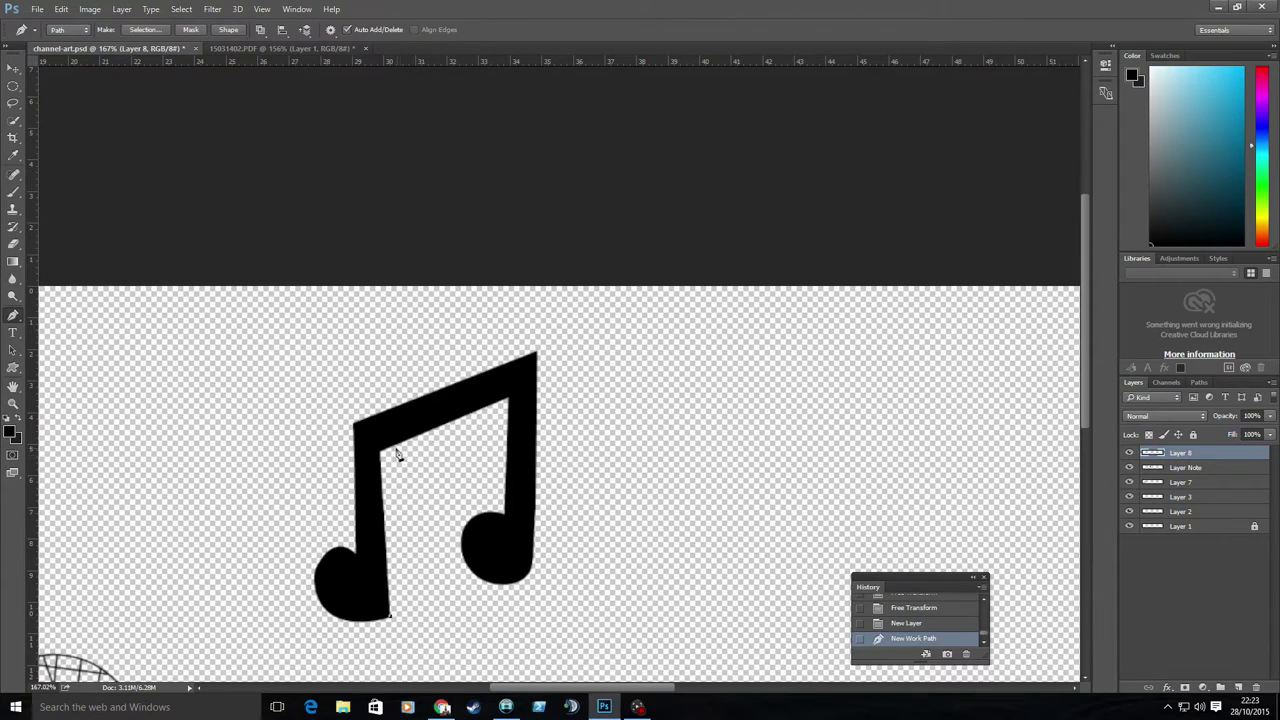
pyautogui.hotkey('ctrl', 'z')
pyautogui.scroll(5, 420, 471)
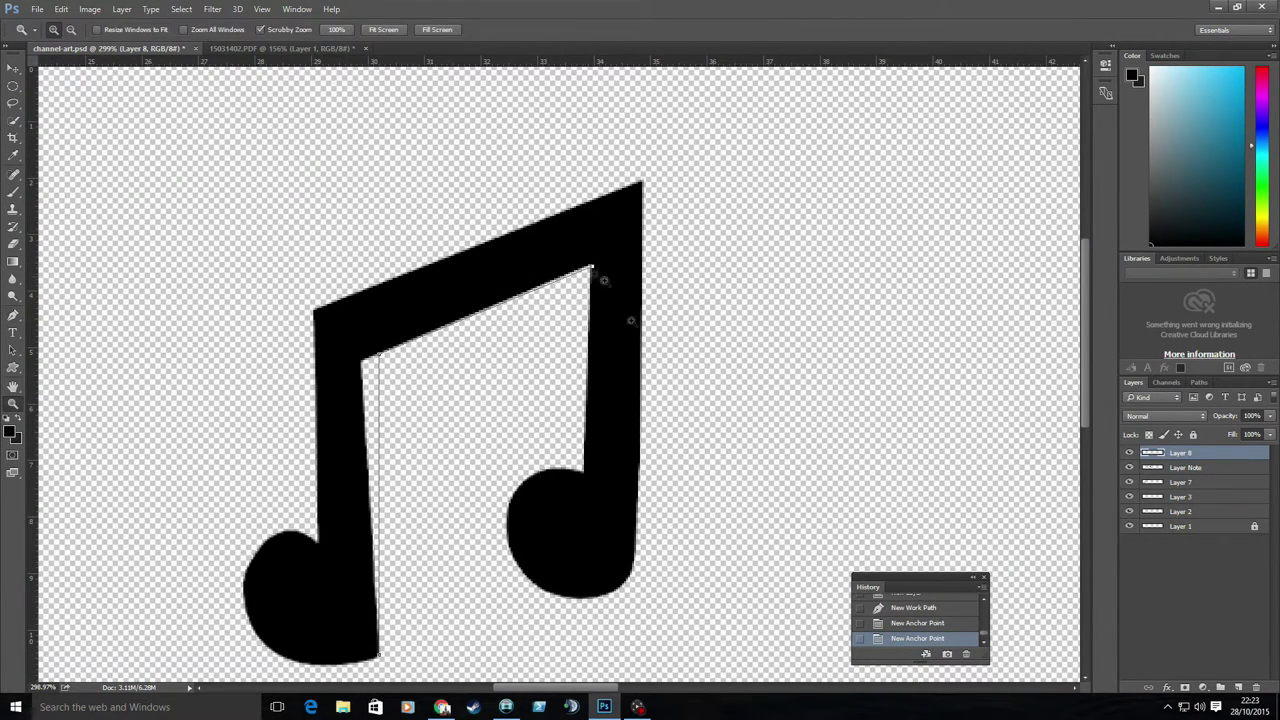
pyautogui.hotkey('ctrl', 'z')
pyautogui.hotkey('ctrl', 'z')
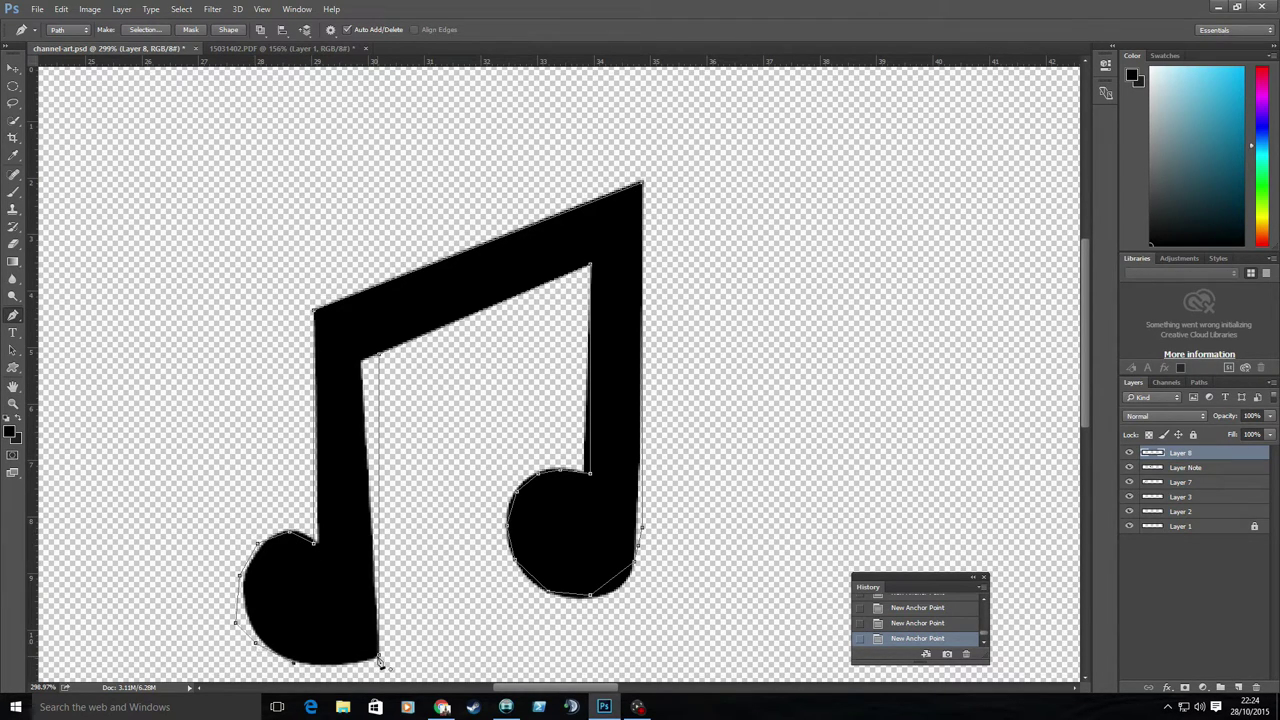
pyautogui.scroll(-1, 300, 578)
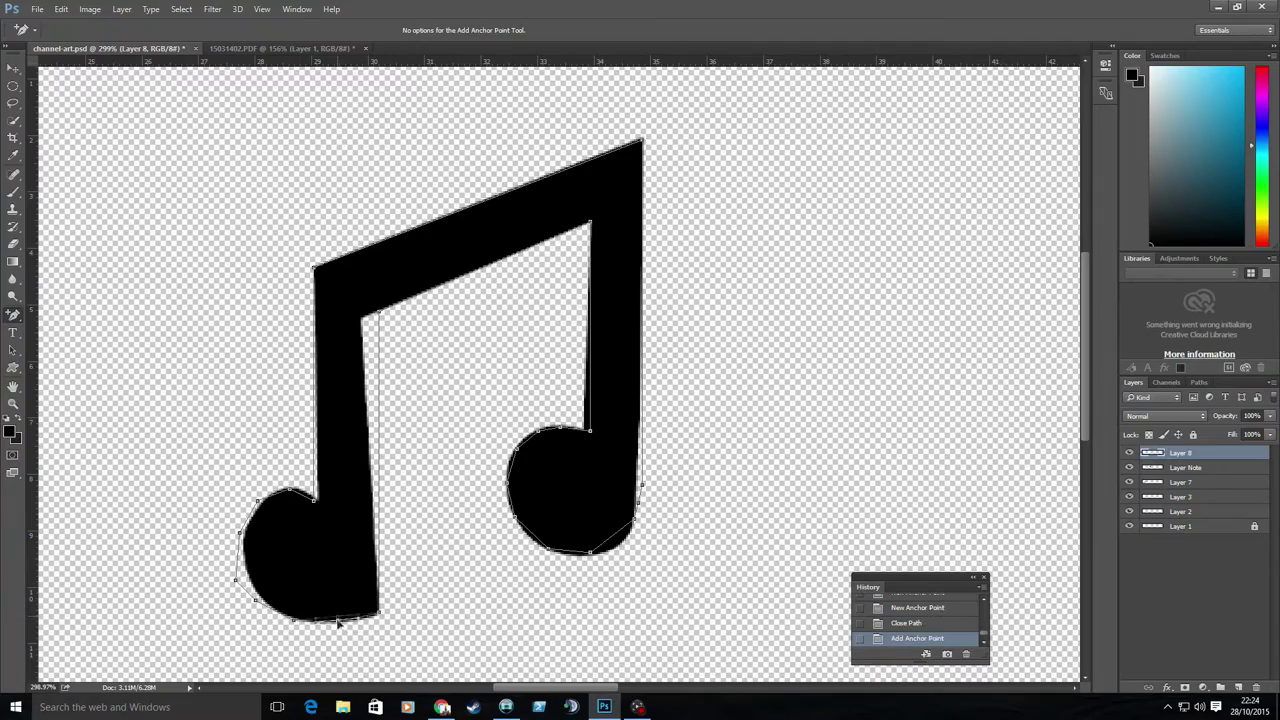
pyautogui.moveTo(338, 622); pyautogui.dragTo(336, 625)
pyautogui.scroll(3, 276, 600)
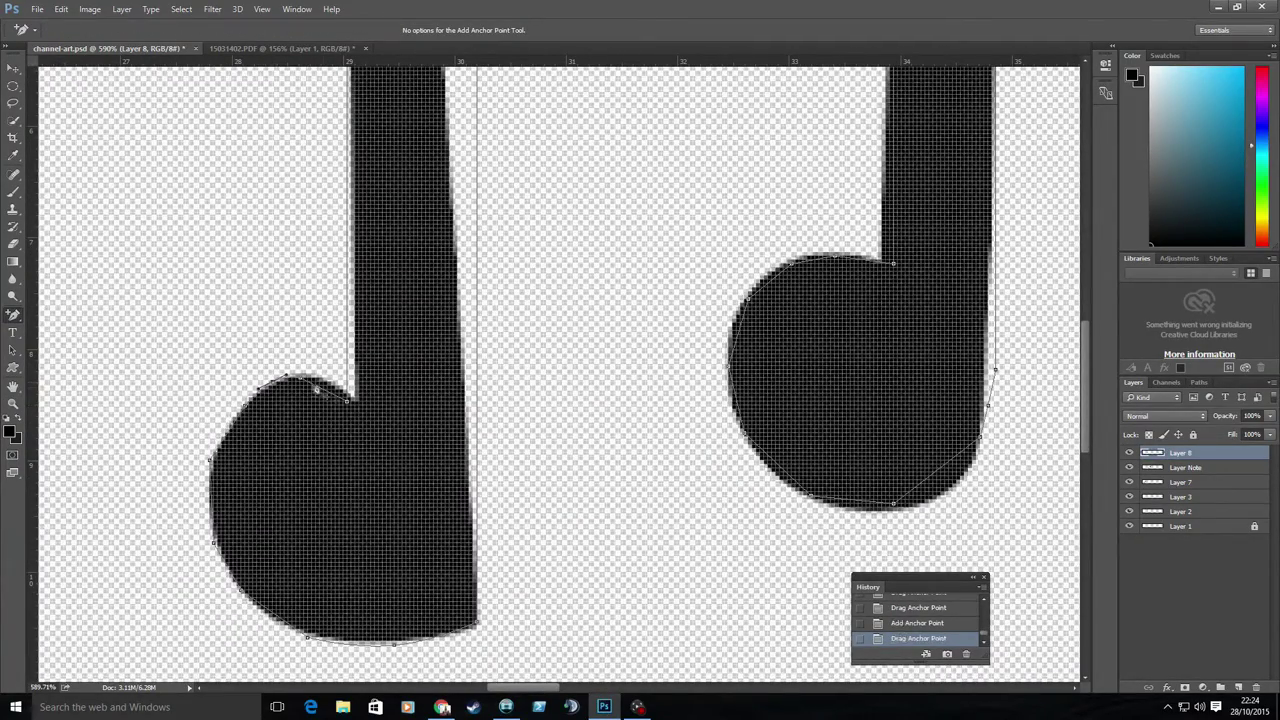
# Step: Zoom in on the stem and remove surplus anchors on the note-head curves
pyautogui.click(13, 403)
pyautogui.click(190, 247)
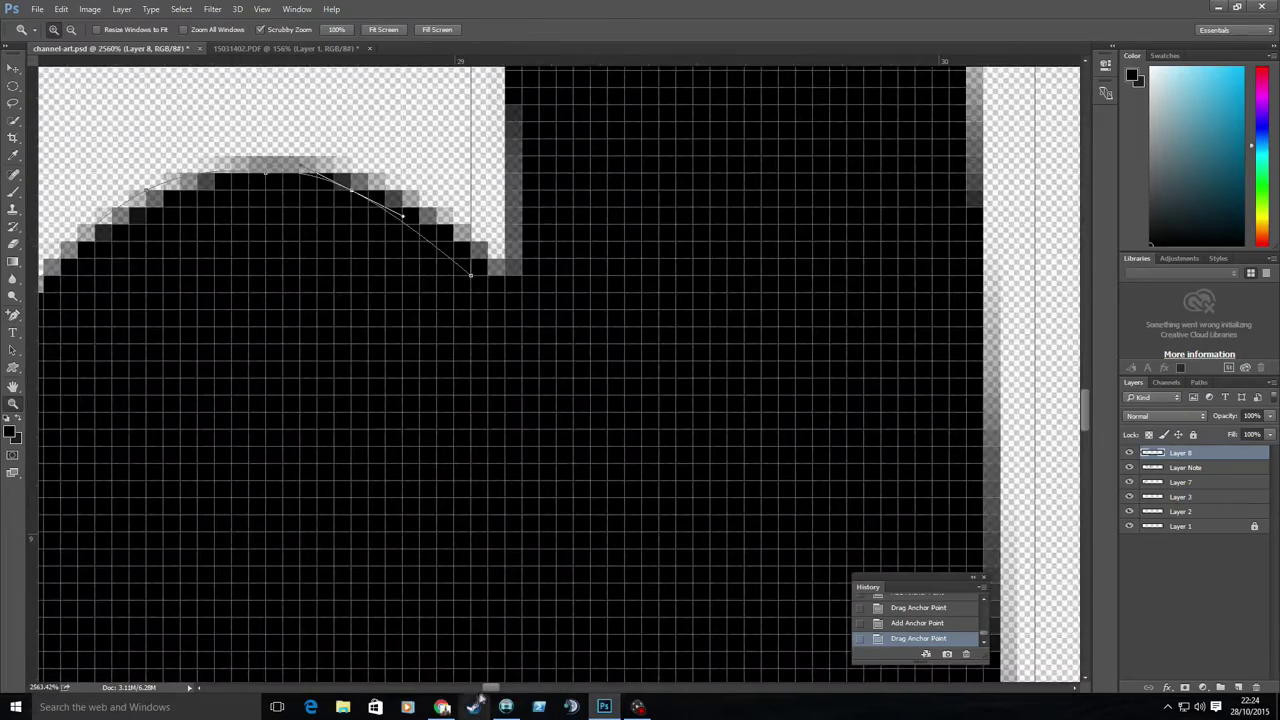
pyautogui.scroll(-2, 470, 400)
pyautogui.rightClick(13, 314)
pyautogui.click(80, 355)
pyautogui.click(360, 440)
pyautogui.scroll(-1, 362, 445)
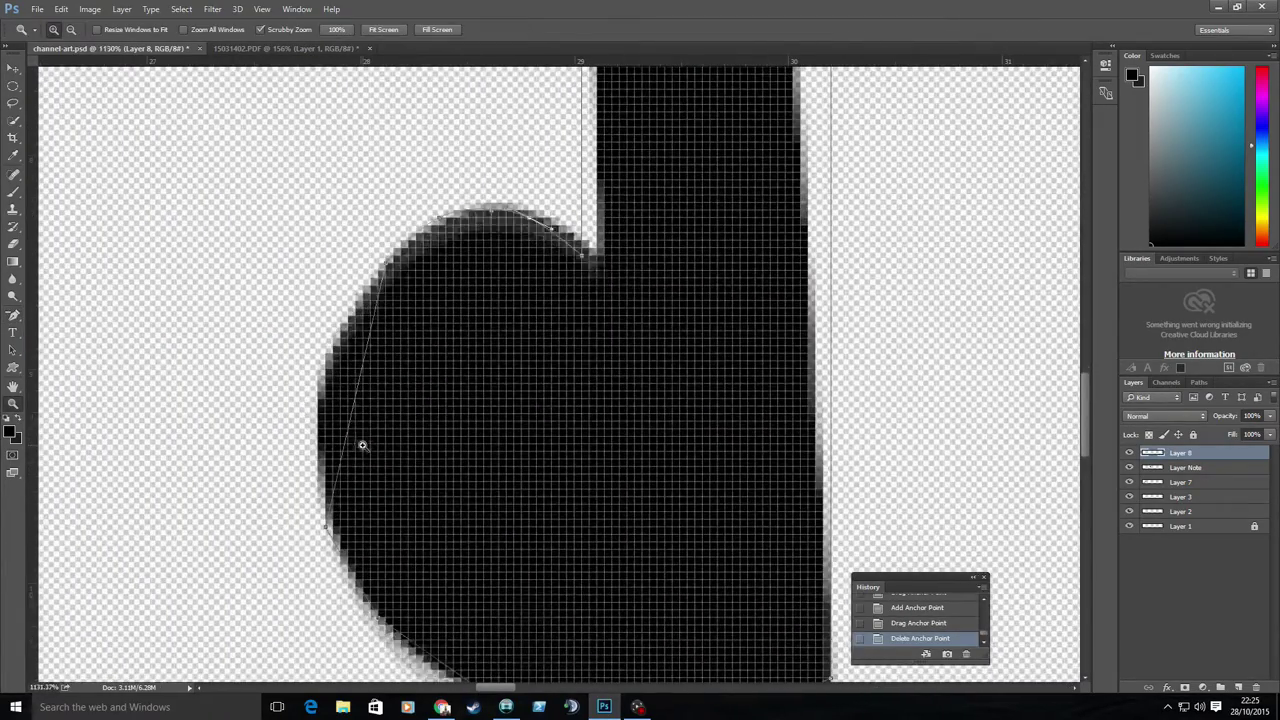
pyautogui.moveTo(362, 345); pyautogui.dragTo(340, 305)
pyautogui.scroll(-3, 340, 306)
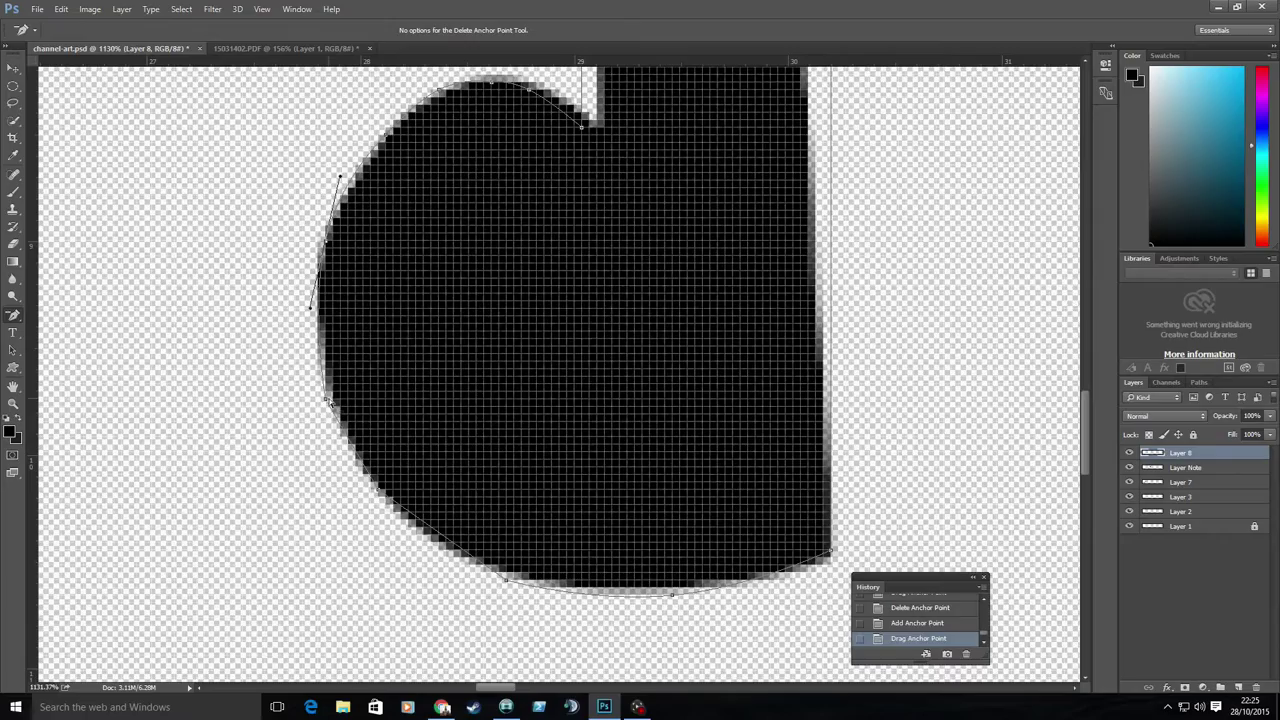
pyautogui.click(327, 401)
# Step: Add an anchor and pull a curve handle along the note head's left bowl edge
pyautogui.rightClick(13, 314)
pyautogui.click(80, 340)
pyautogui.moveTo(300, 371); pyautogui.dragTo(258, 487)
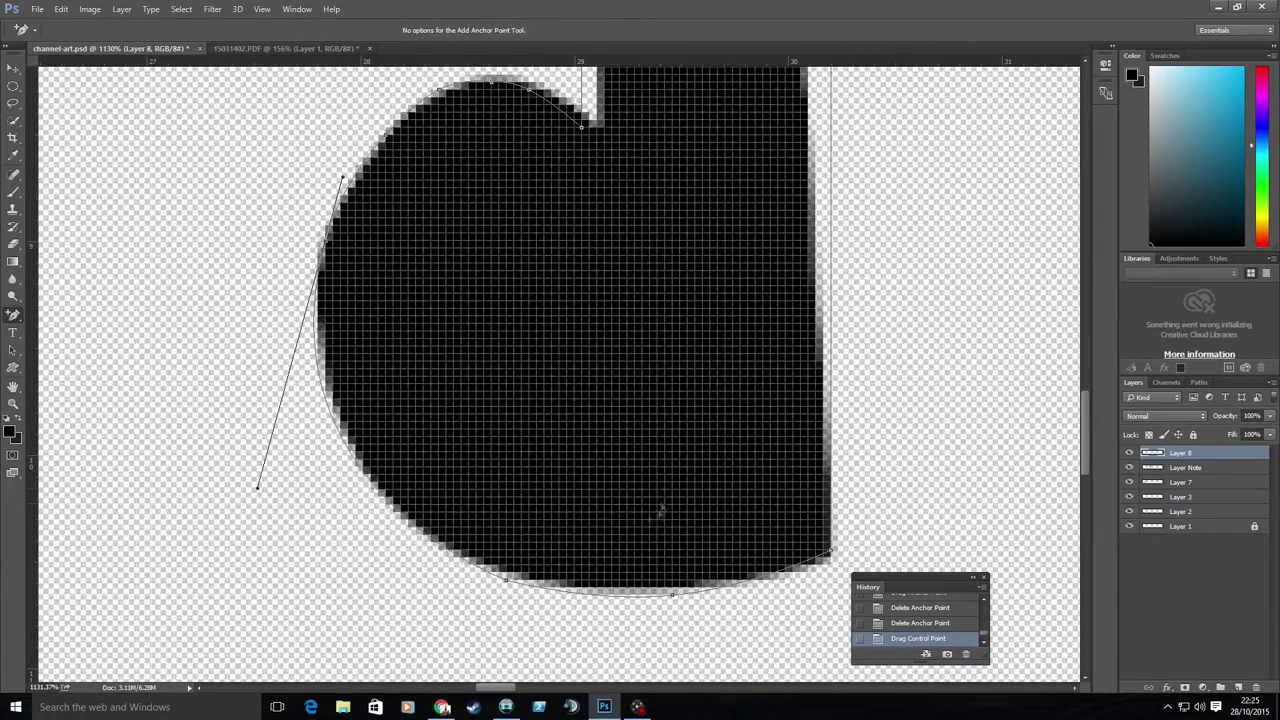
pyautogui.scroll(-1, 571, 443)
pyautogui.scroll(-1, 360, 434)
pyautogui.scroll(-1, 360, 434)
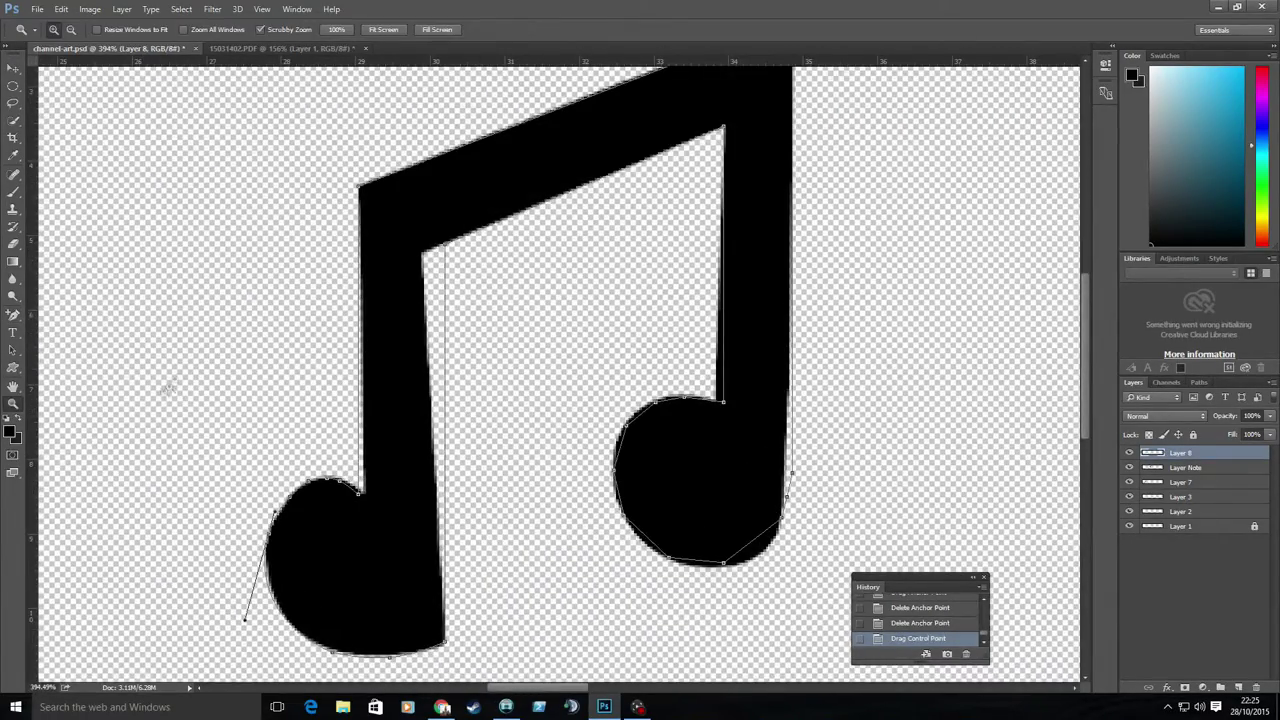
pyautogui.rightClick(13, 314)
pyautogui.click(90, 351)
pyautogui.rightClick(13, 314)
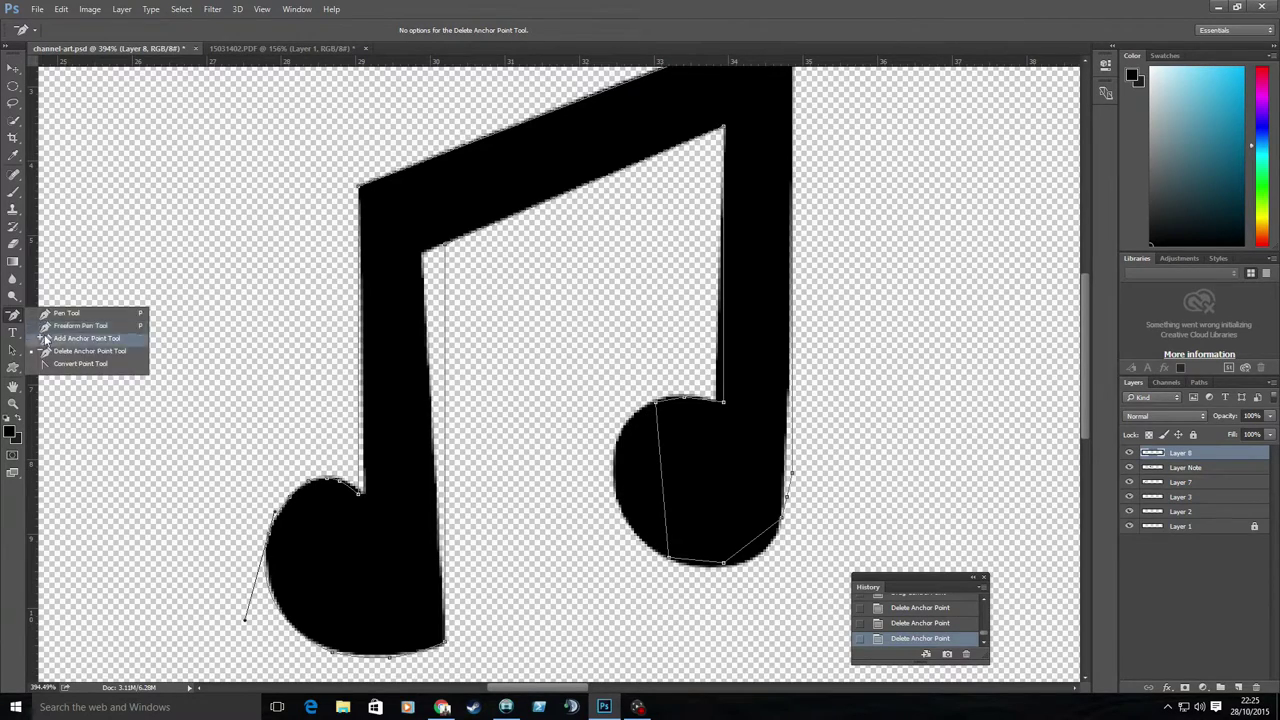
pyautogui.click(80, 340)
pyautogui.scroll(2, 300, 357)
# Step: Reshape the left side of the note head and fill the path with black
pyautogui.rightClick(302, 354)
pyautogui.click(222, 432)
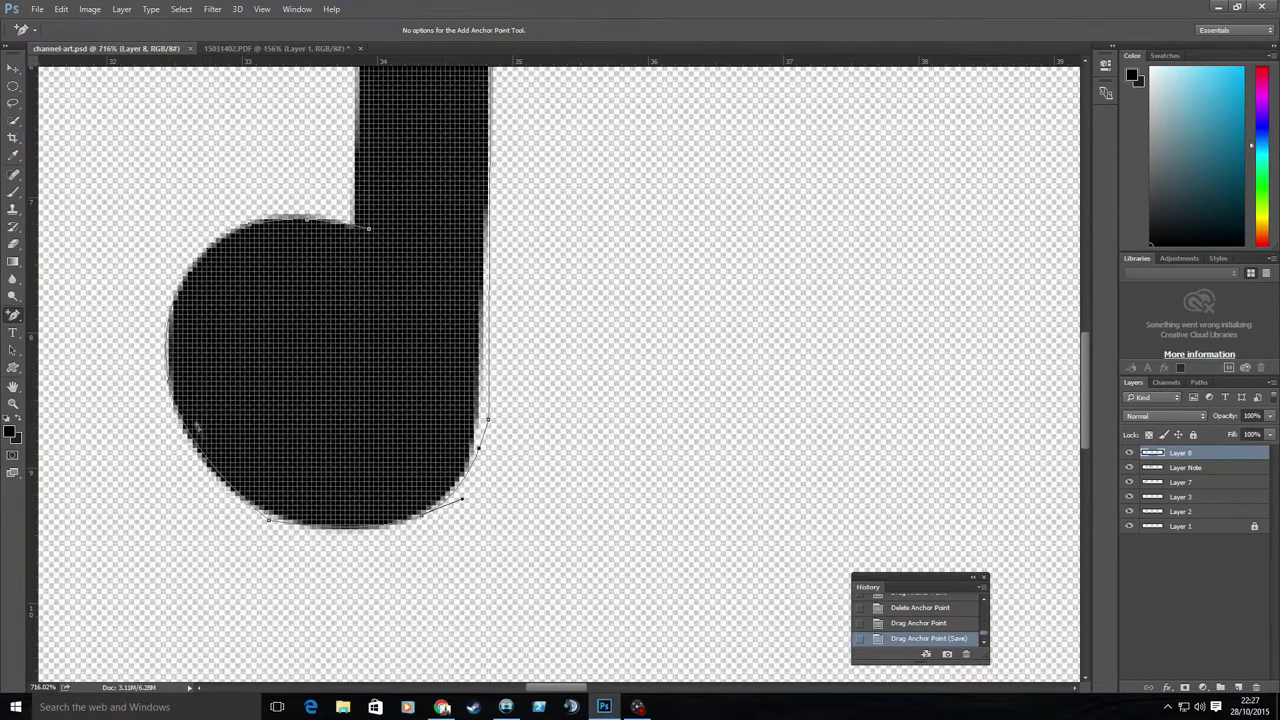
pyautogui.moveTo(188, 432); pyautogui.dragTo(175, 467)
pyautogui.moveTo(160, 252); pyautogui.dragTo(157, 242)
pyautogui.rightClick(394, 416)
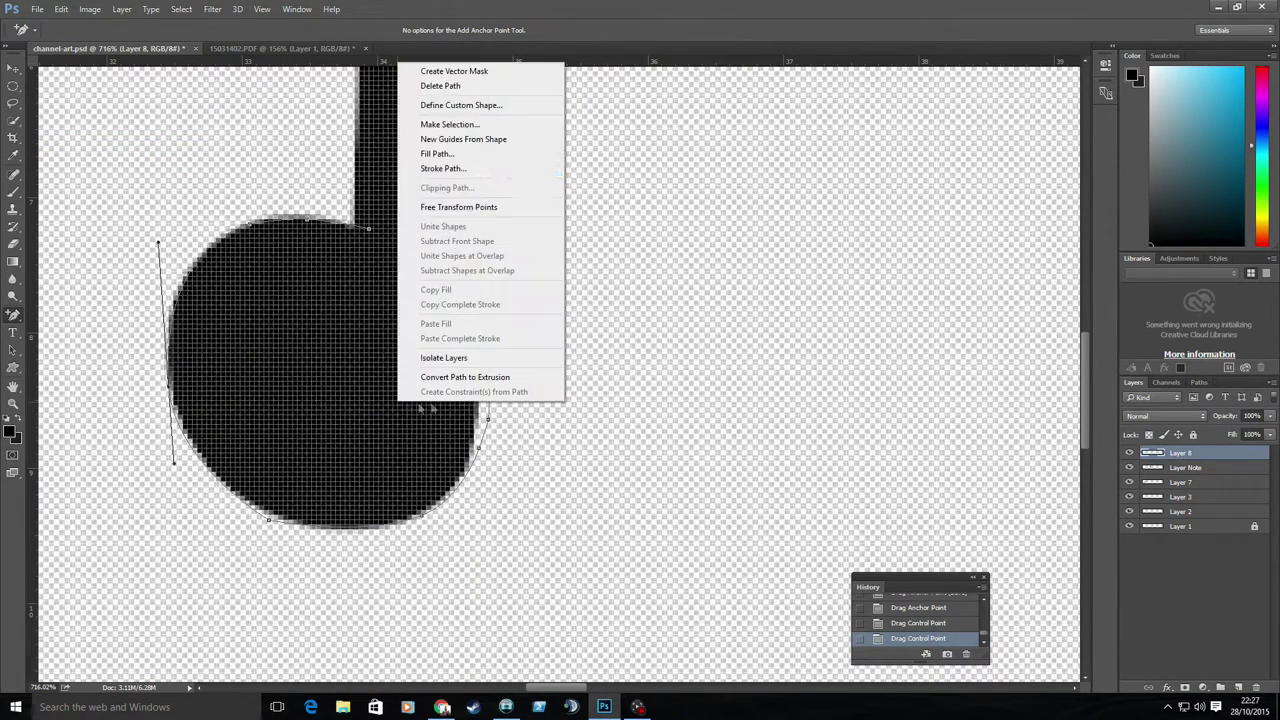
pyautogui.click(440, 168)
pyautogui.press('Return')
pyautogui.press('Return')
pyautogui.press('v')
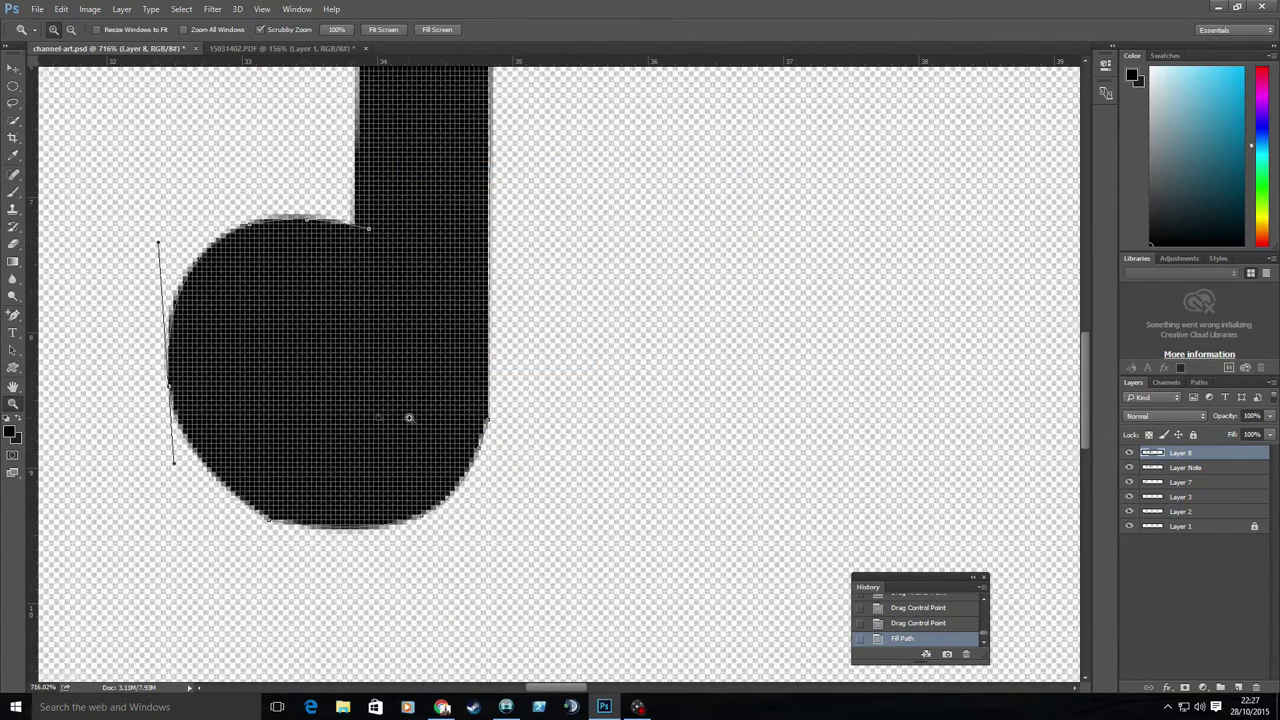
pyautogui.hotkey('ctrl', '0')
# Step: Undo a misplaced note copy and the path fill
pyautogui.moveTo(371, 223); pyautogui.dragTo(711, 235)
pyautogui.rightClick(13, 314)
pyautogui.click(58, 355)
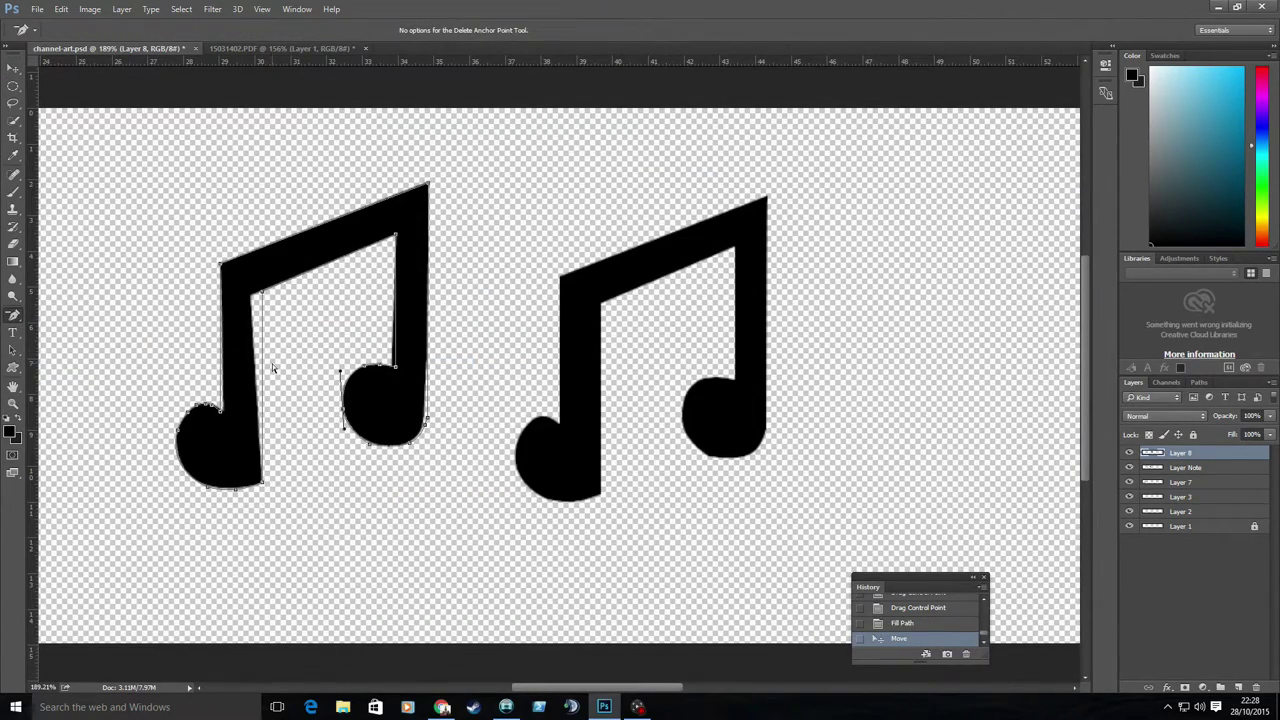
pyautogui.hotkey('ctrl', 'alt', 'z')
pyautogui.hotkey('ctrl', 'alt', 'z')
pyautogui.press('z')
# Step: Adjust the right note head's outline and refill the path with black
pyautogui.click(280, 470)
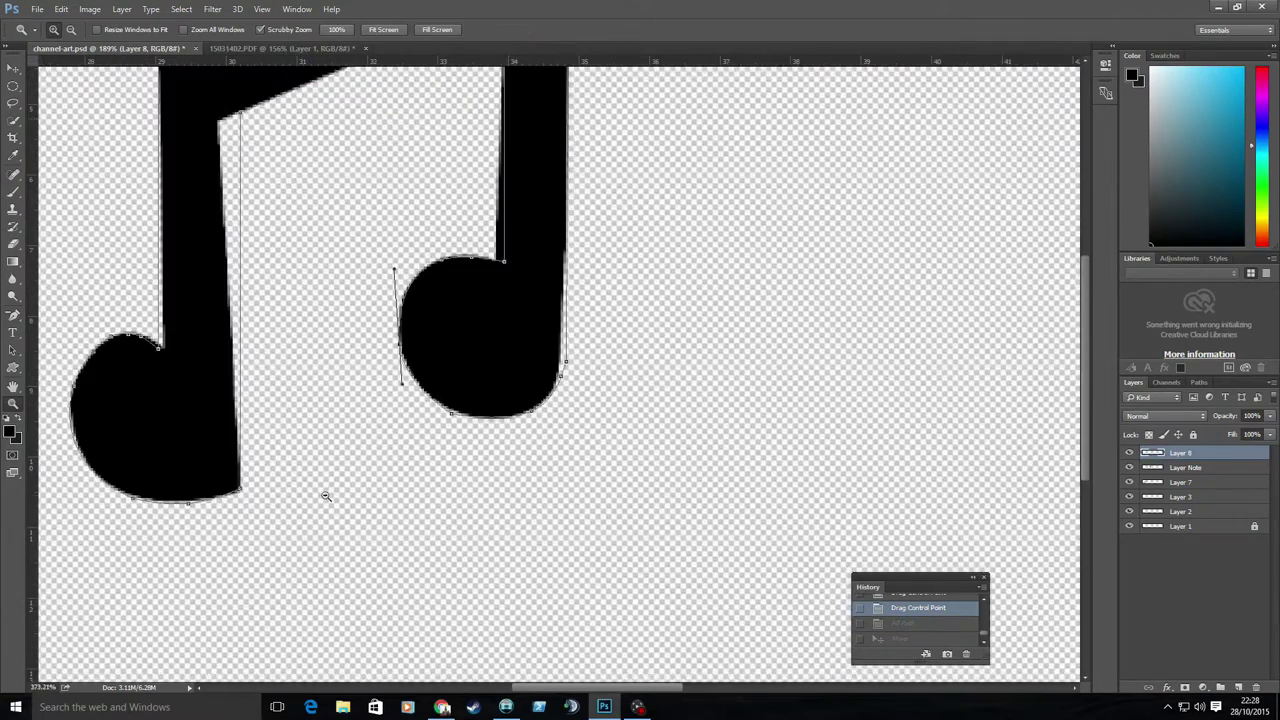
pyautogui.click(13, 314)
pyautogui.moveTo(13, 314); pyautogui.dragTo(70, 350)
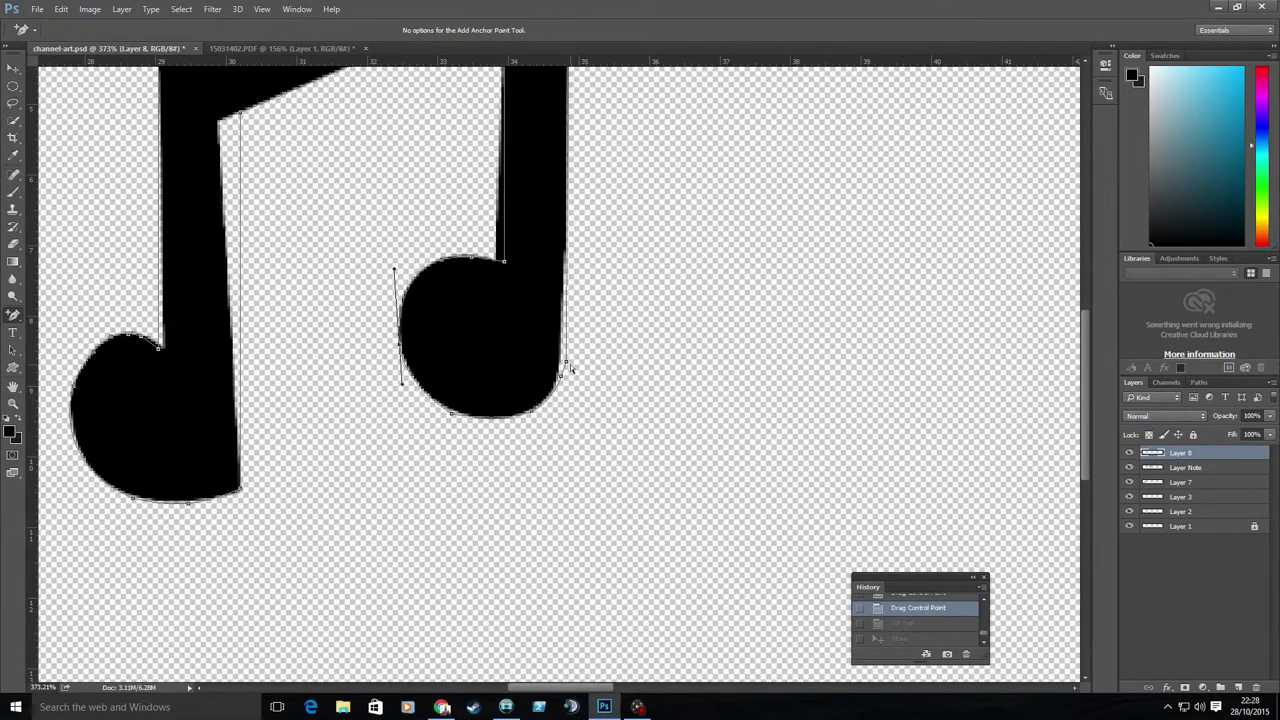
pyautogui.moveTo(568, 364); pyautogui.dragTo(565, 392)
pyautogui.rightClick(545, 375)
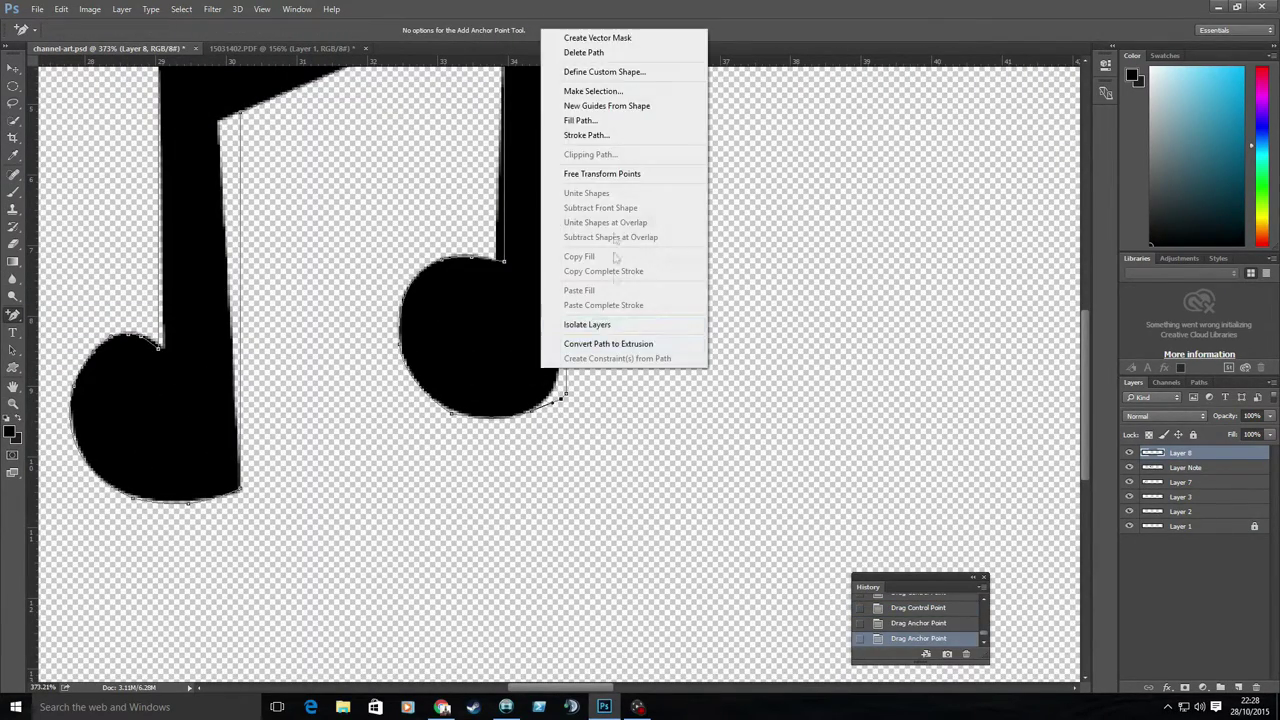
pyautogui.click(590, 100)
pyautogui.press('z')
# Step: Delete two anchors on the note-head path and move the filled note right
pyautogui.moveTo(343, 397); pyautogui.dragTo(300, 427)
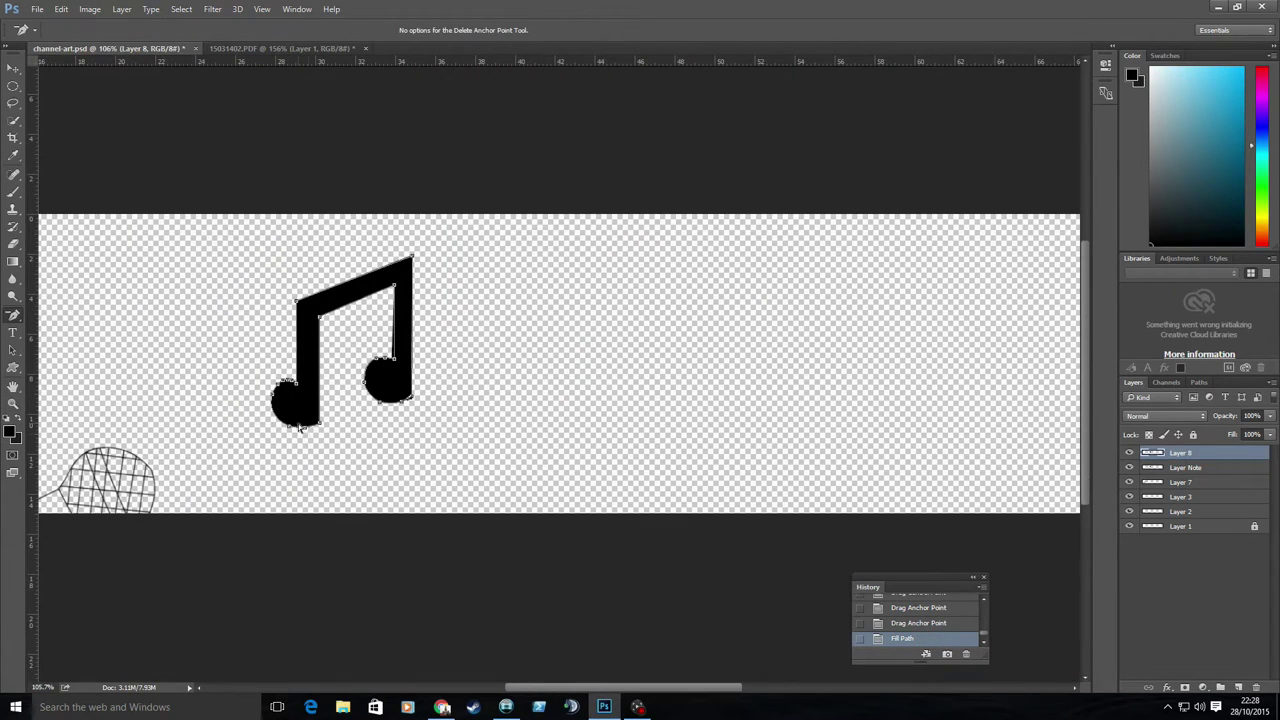
pyautogui.click(292, 385)
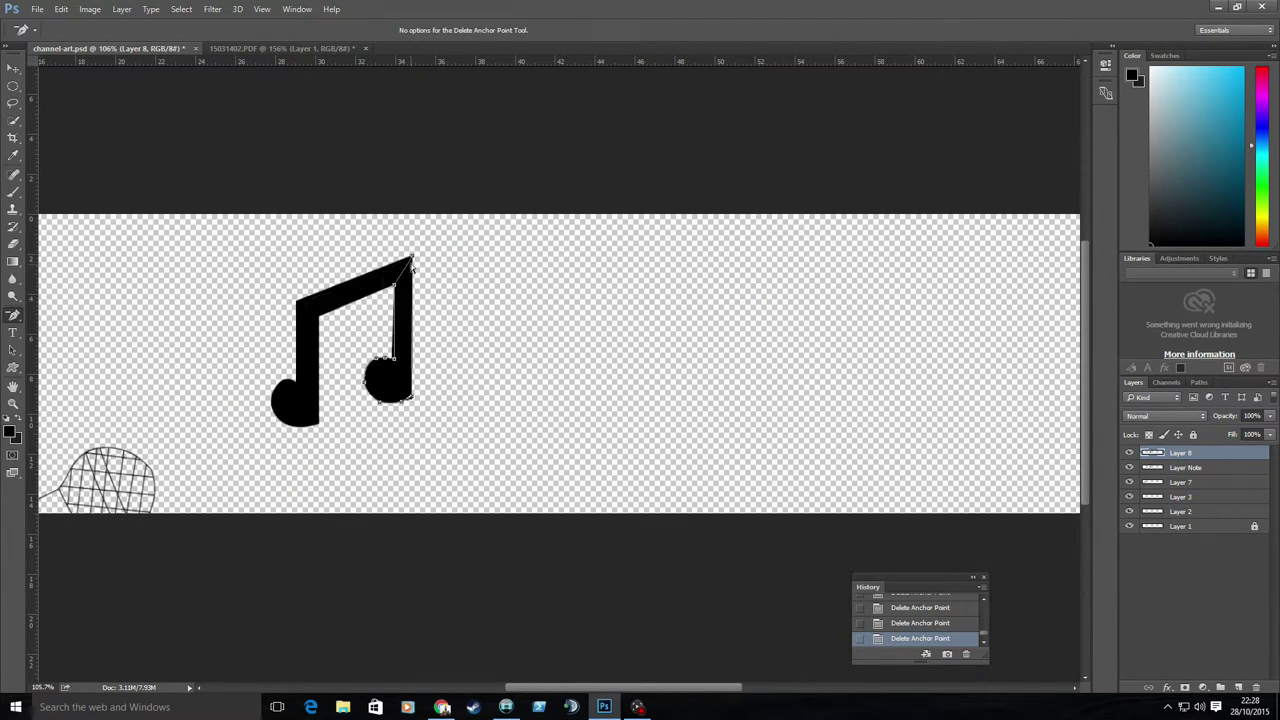
pyautogui.click(384, 366)
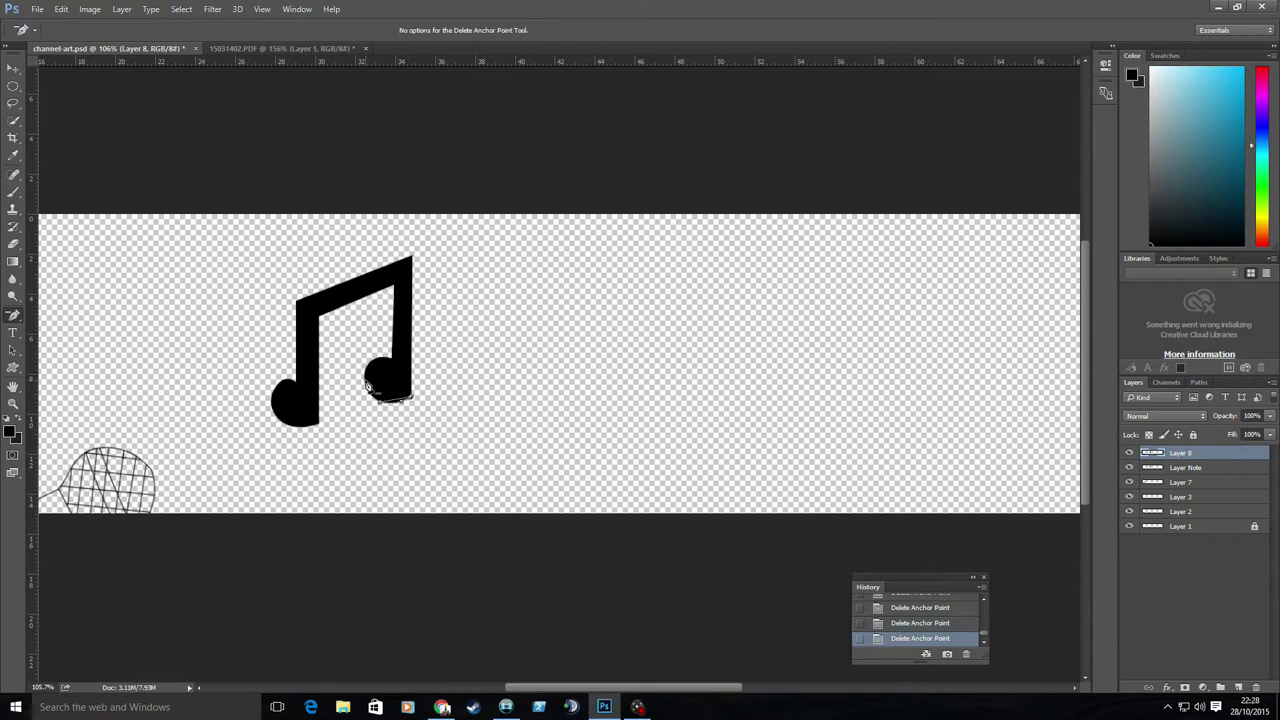
pyautogui.press('v')
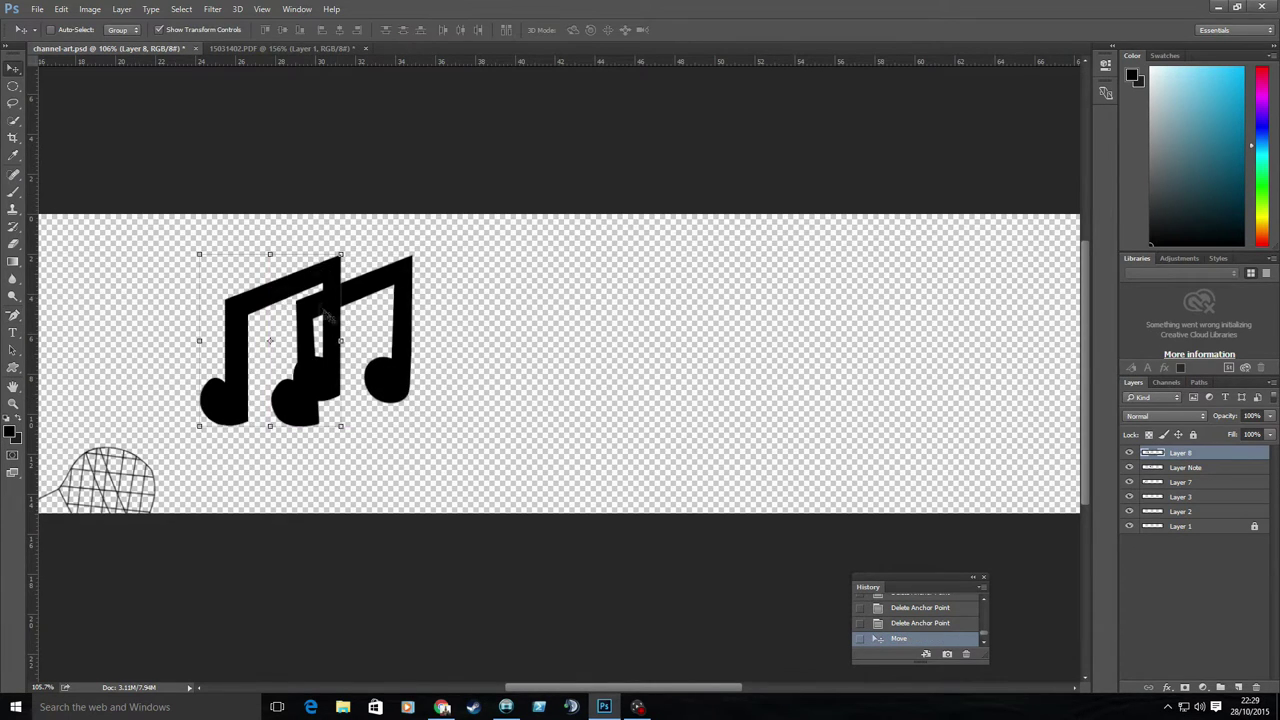
pyautogui.moveTo(340, 340); pyautogui.dragTo(558, 358)
# Step: Delete the old Layer Note layer
pyautogui.rightClick(1180, 467)
pyautogui.click(1010, 148)
pyautogui.press('Return')
pyautogui.hscroll(-5, 590, 578)
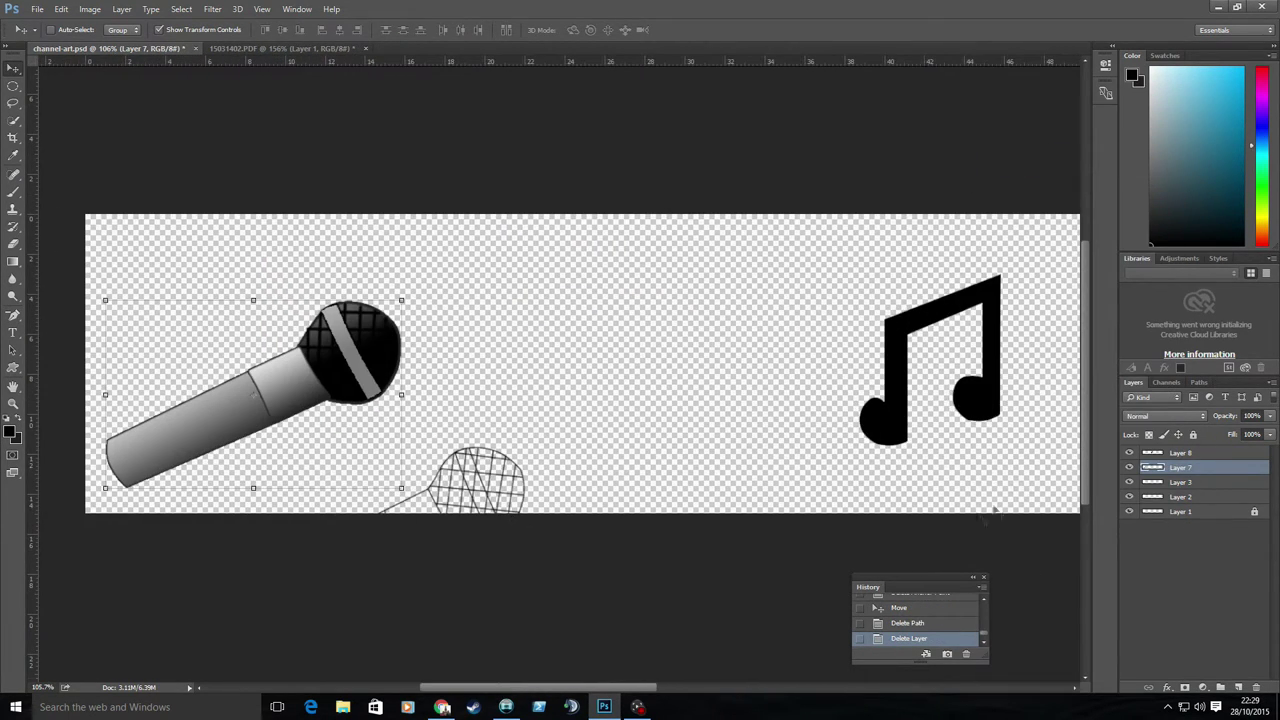
pyautogui.moveTo(900, 360); pyautogui.dragTo(463, 290)
# Step: Rotate the microphone to a steeper angle and shrink it
pyautogui.moveTo(398, 393); pyautogui.dragTo(393, 356)
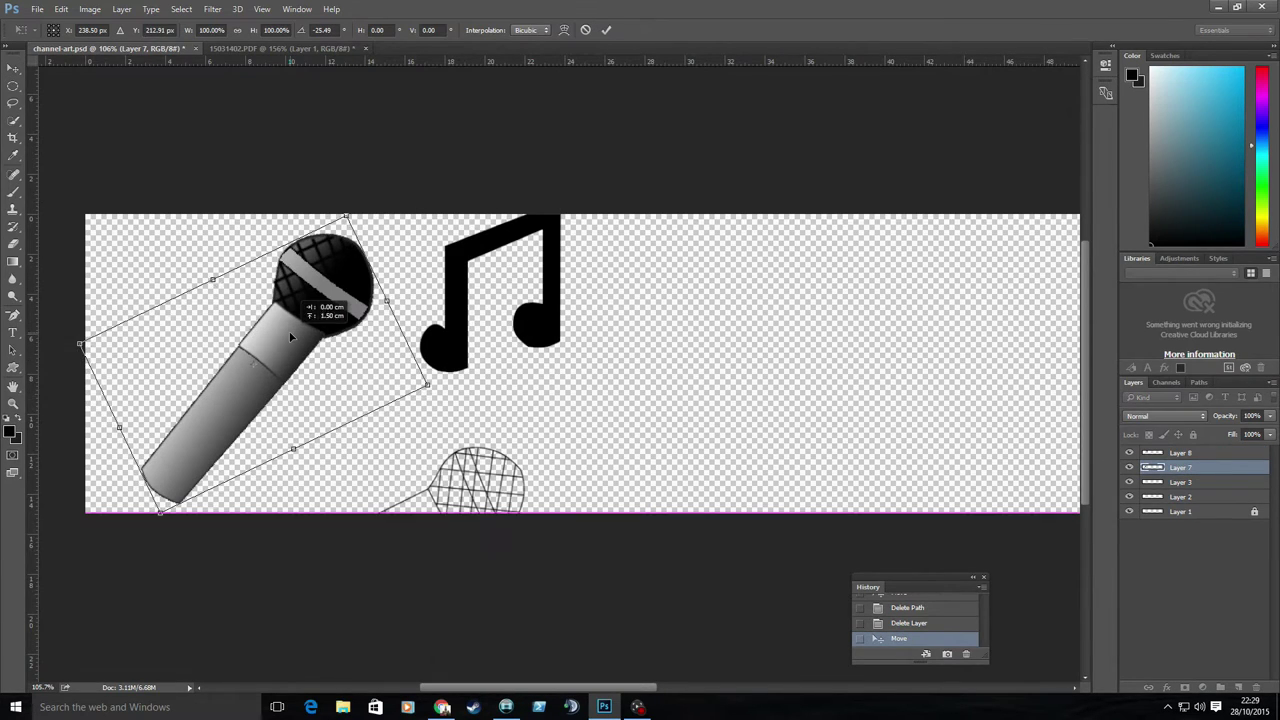
pyautogui.moveTo(366, 243); pyautogui.dragTo(310, 322)
pyautogui.press('Return')
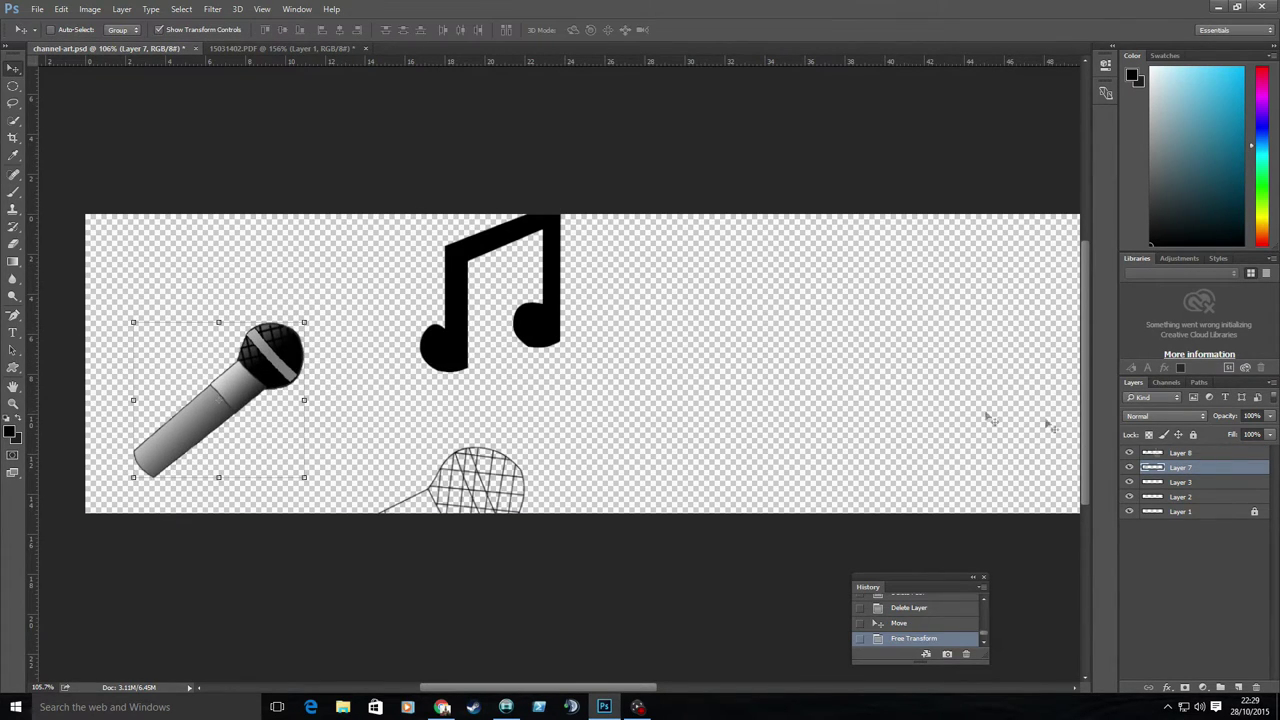
# Step: Shrink the music note above the microphone and duplicate Layer 8
pyautogui.moveTo(540, 260); pyautogui.dragTo(440, 260)
pyautogui.hotkey('ctrl', 't')
pyautogui.moveTo(480, 222)
pyautogui.mouseDown()
pyautogui.moveTo(345, 226)
pyautogui.moveTo(423, 280)
pyautogui.moveTo(421, 310)
pyautogui.mouseUp()
pyautogui.rightClick(1183, 455)
pyautogui.click(1120, 147)
# Step: Confirm the Layer 8 duplicate, zoom into the sketch's mask face, and start a path at its eye
pyautogui.press('Return')
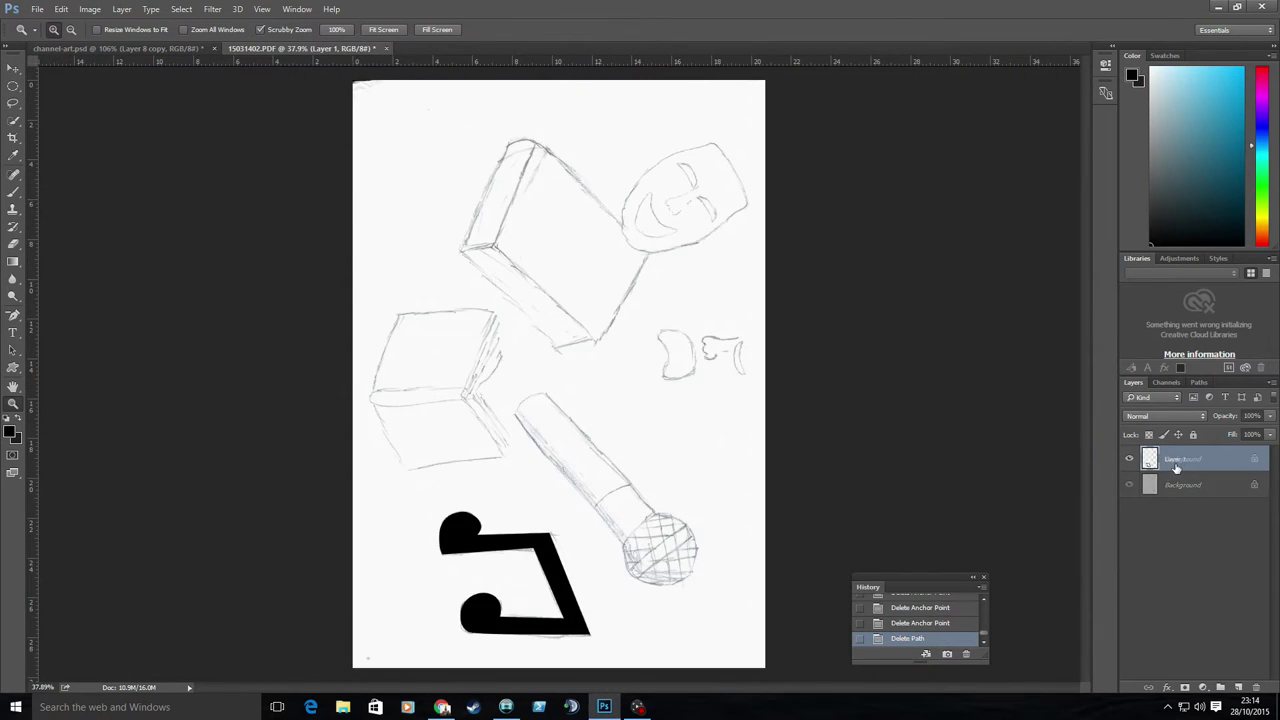
pyautogui.moveTo(786, 368); pyautogui.dragTo(786, 500)
pyautogui.click(580, 260)
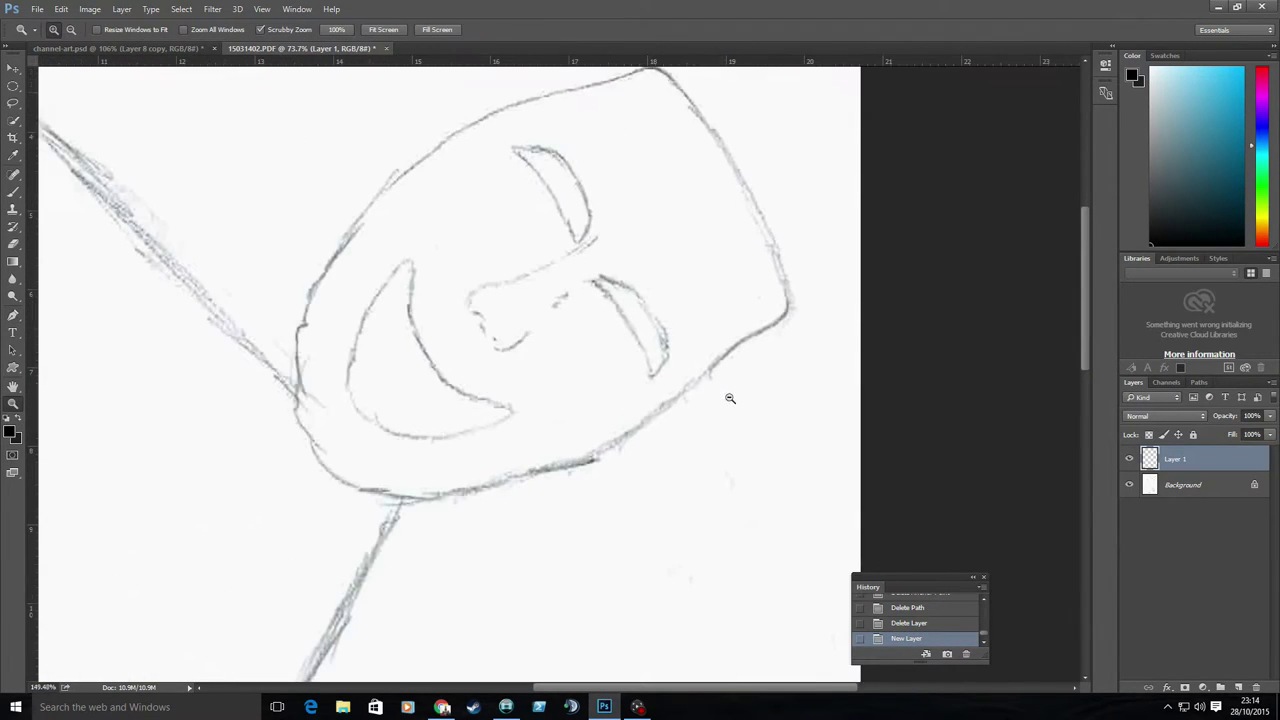
pyautogui.press('p')
pyautogui.click(575, 239)
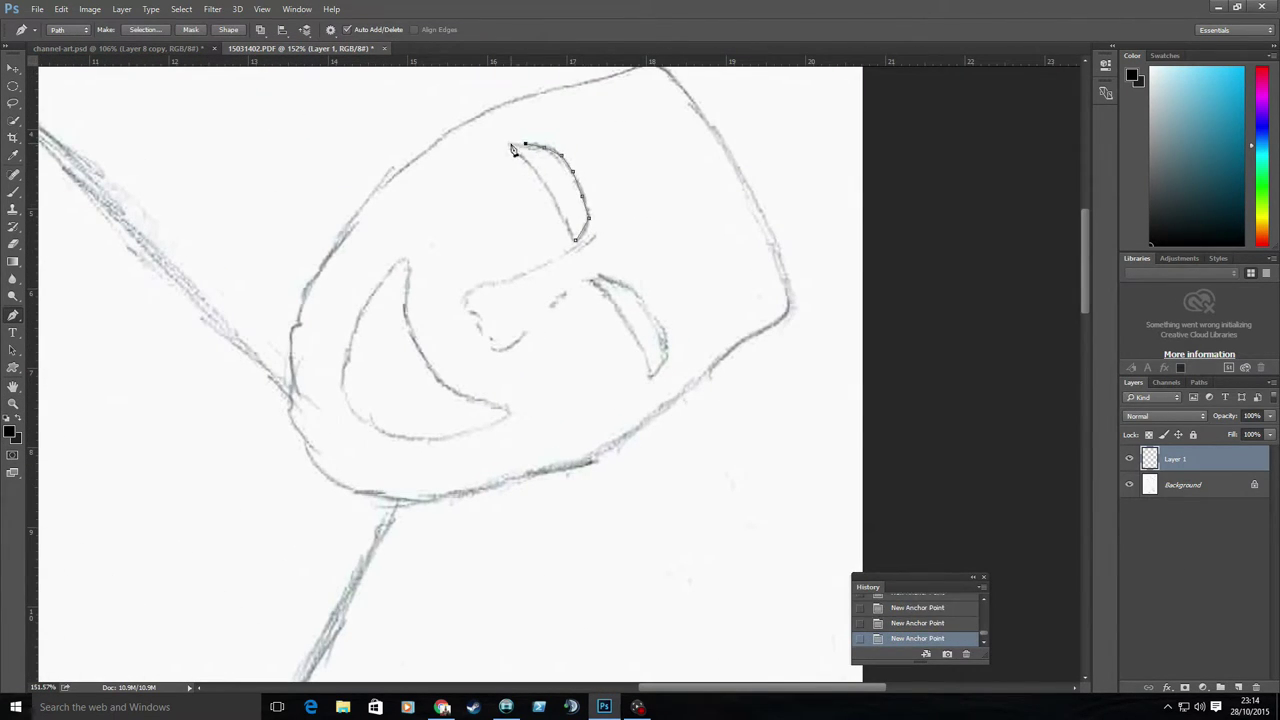
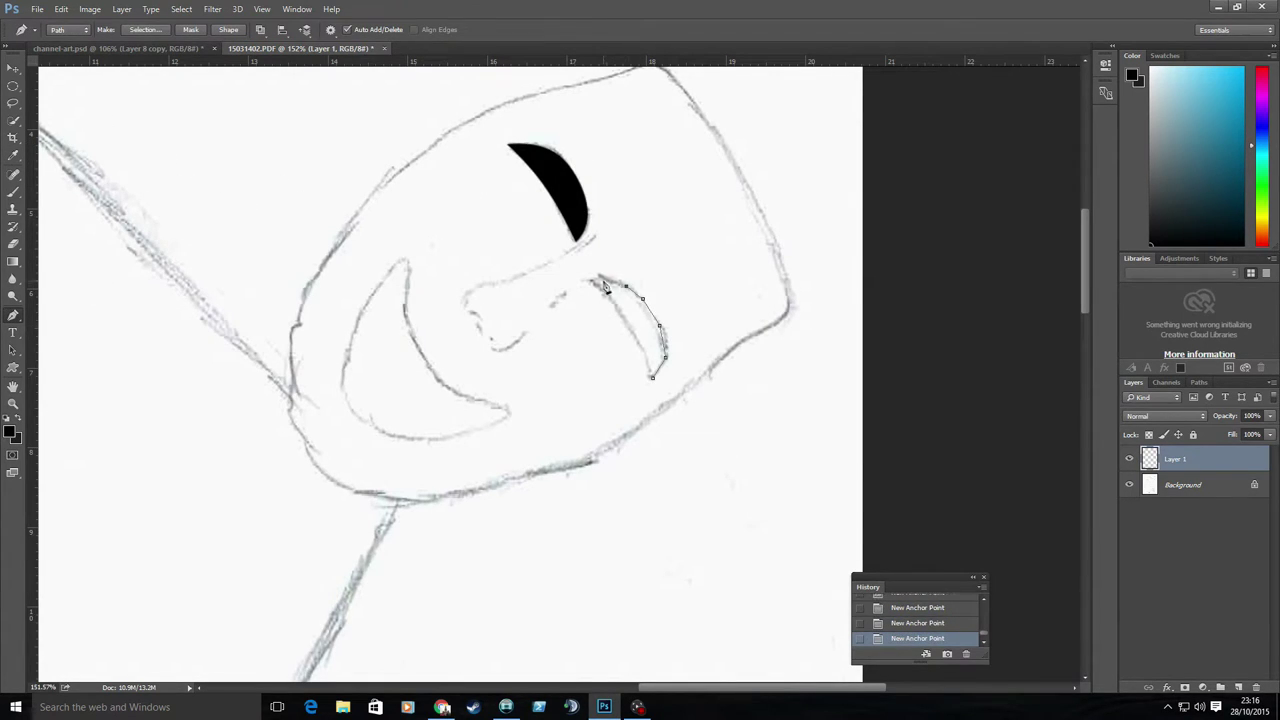
# Step: Rotate the copied eye into place as the second eye and add a new layer for the mouth
pyautogui.moveTo(550, 190)
pyautogui.mouseDown()
pyautogui.moveTo(629, 325)
pyautogui.moveTo(680, 340)
pyautogui.mouseUp()
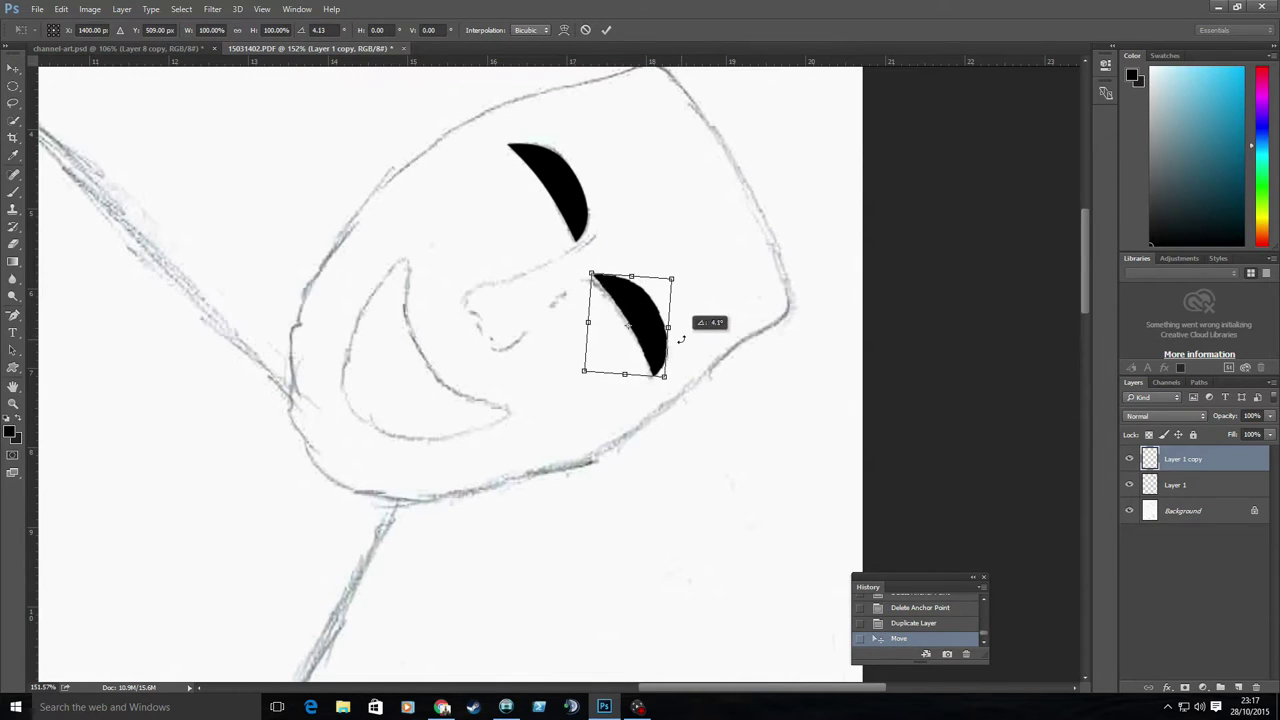
pyautogui.press('Return')
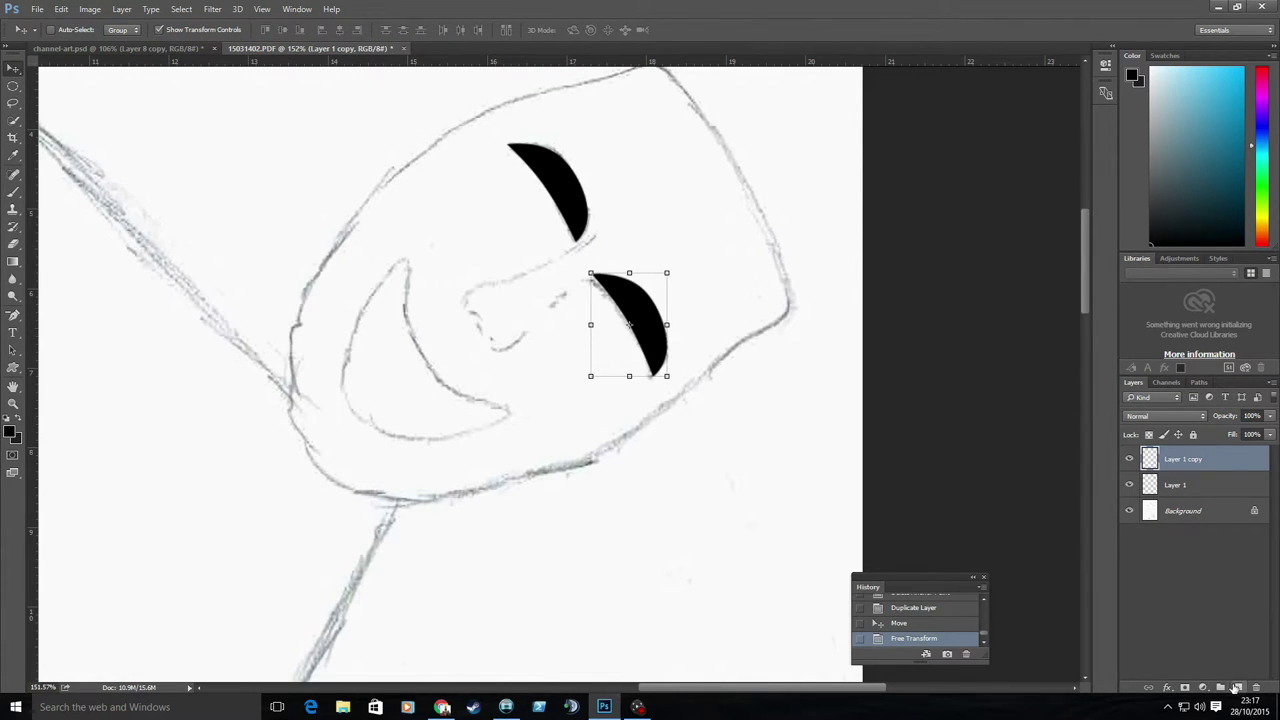
pyautogui.click(1236, 688)
pyautogui.rightClick(13, 314)
pyautogui.click(50, 314)
# Step: Trace the mouth with the Pen tool and fill it with black
pyautogui.click(586, 251)
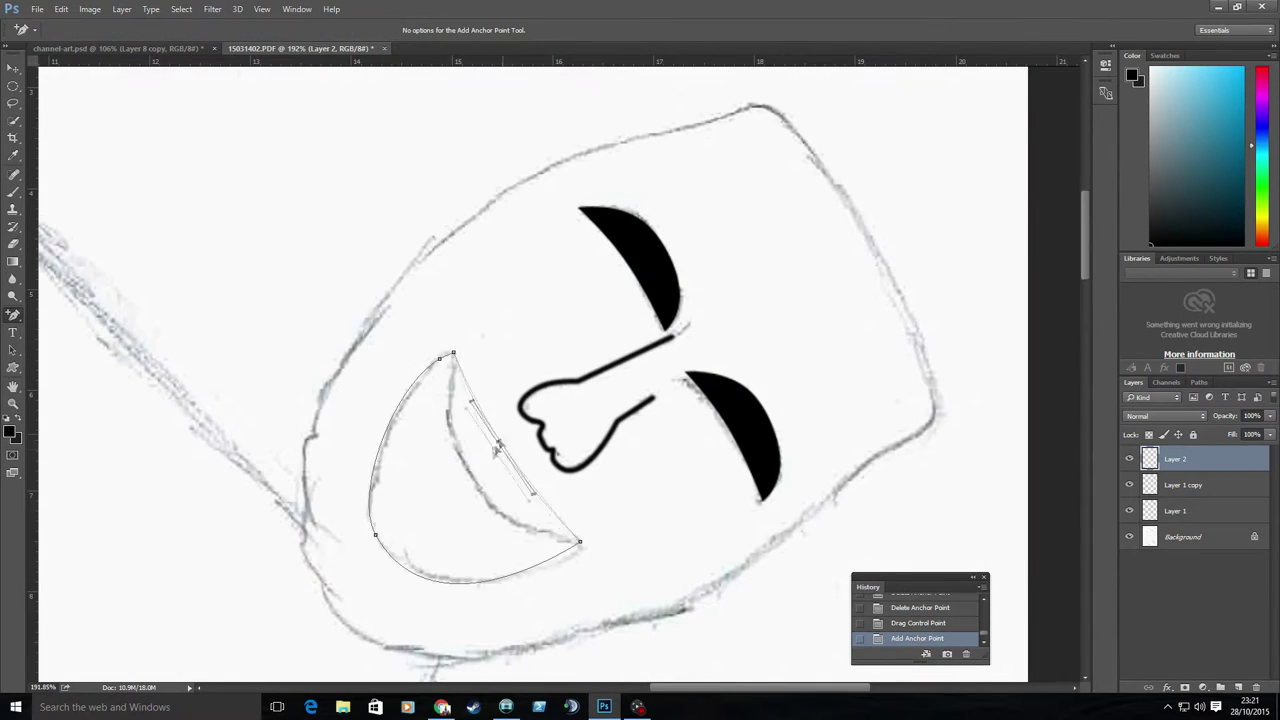
pyautogui.click(440, 358)
pyautogui.moveTo(375, 535); pyautogui.dragTo(432, 638)
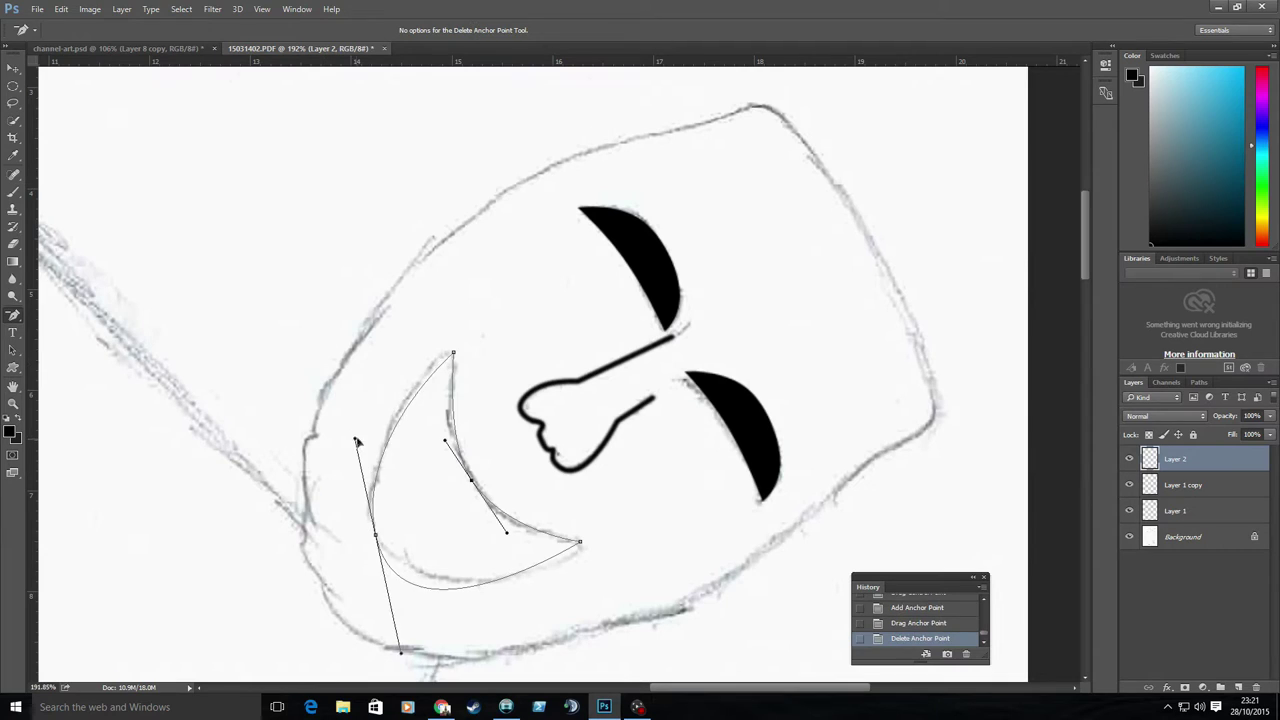
pyautogui.moveTo(325, 444); pyautogui.dragTo(344, 449)
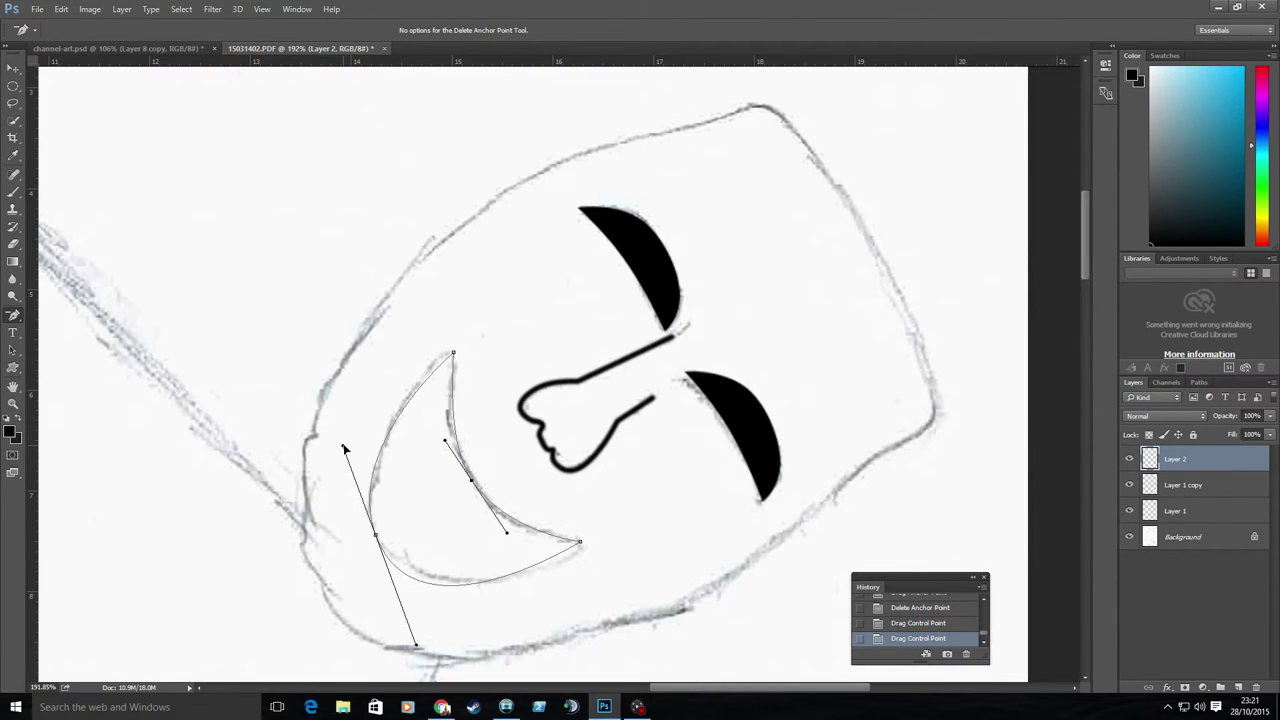
pyautogui.click(918, 603)
pyautogui.rightClick(444, 140)
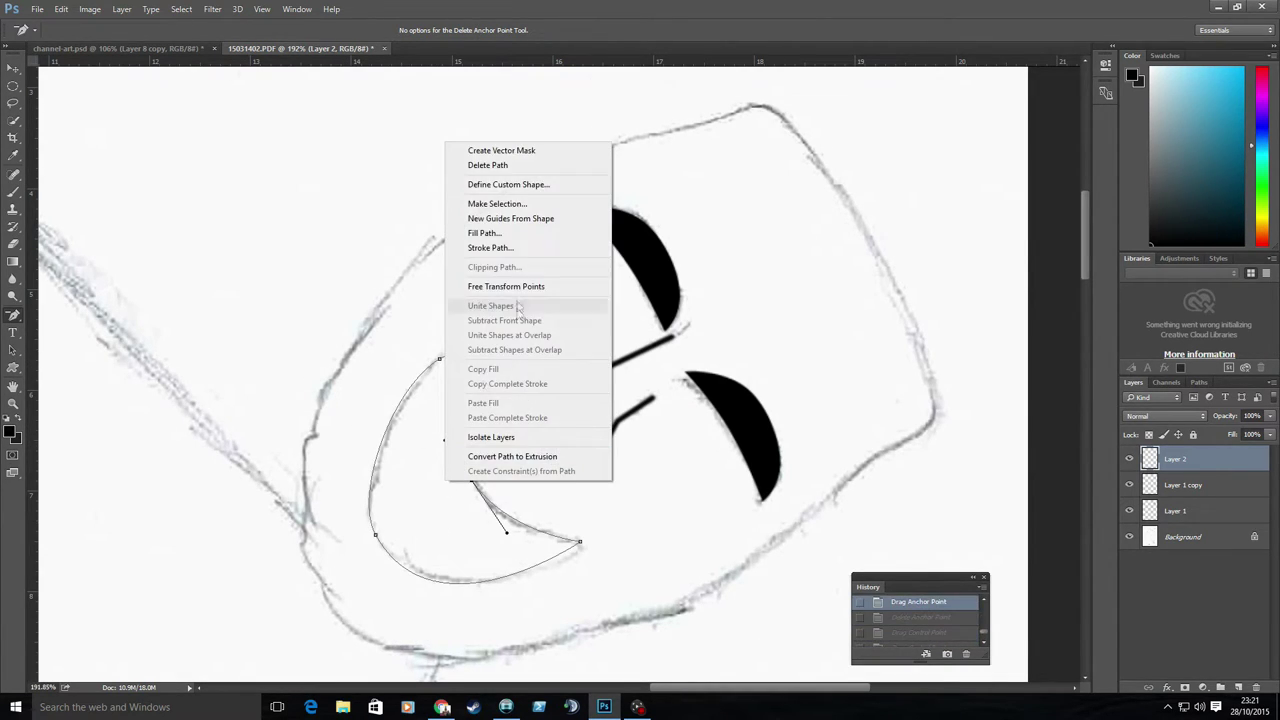
pyautogui.click(480, 226)
pyautogui.click(728, 199)
# Step: Stroke the mask's outline path in black
pyautogui.rightClick(13, 314)
pyautogui.click(85, 334)
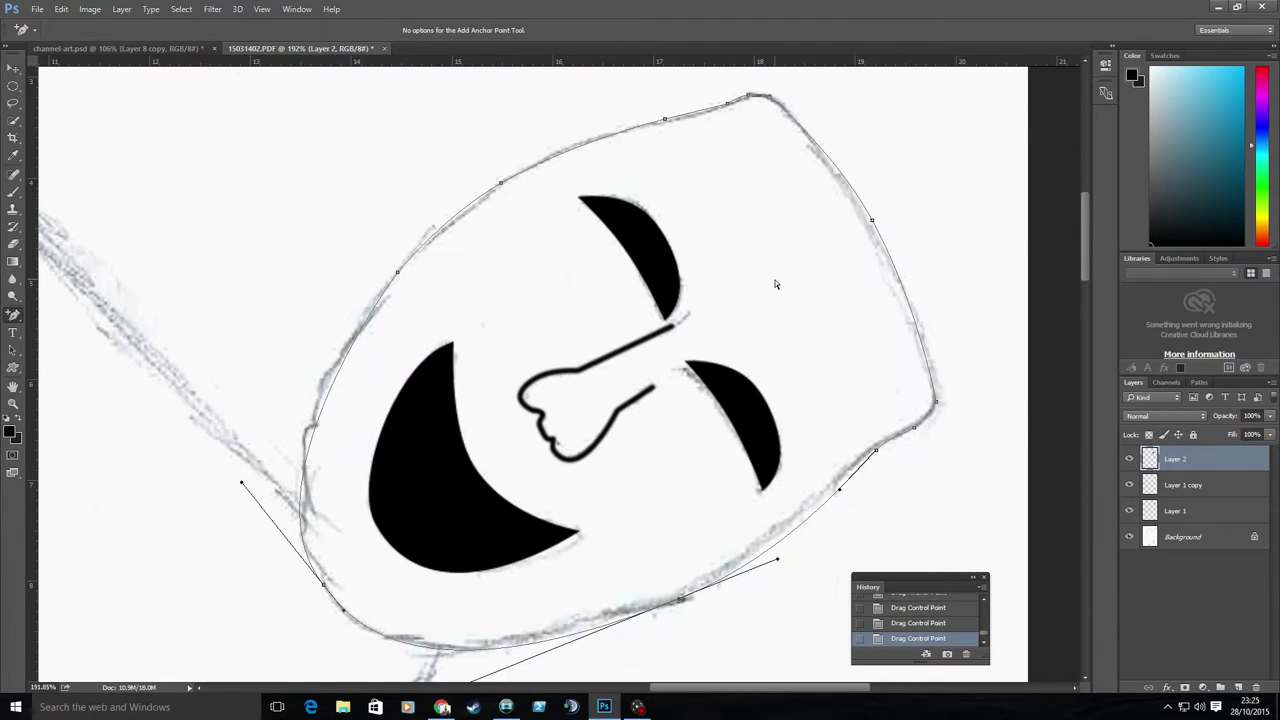
pyautogui.click(731, 238)
# Step: Delete the leftover anchor points from the traced paths
pyautogui.rightClick(13, 314)
pyautogui.click(85, 352)
pyautogui.click(397, 271)
pyautogui.click(500, 183)
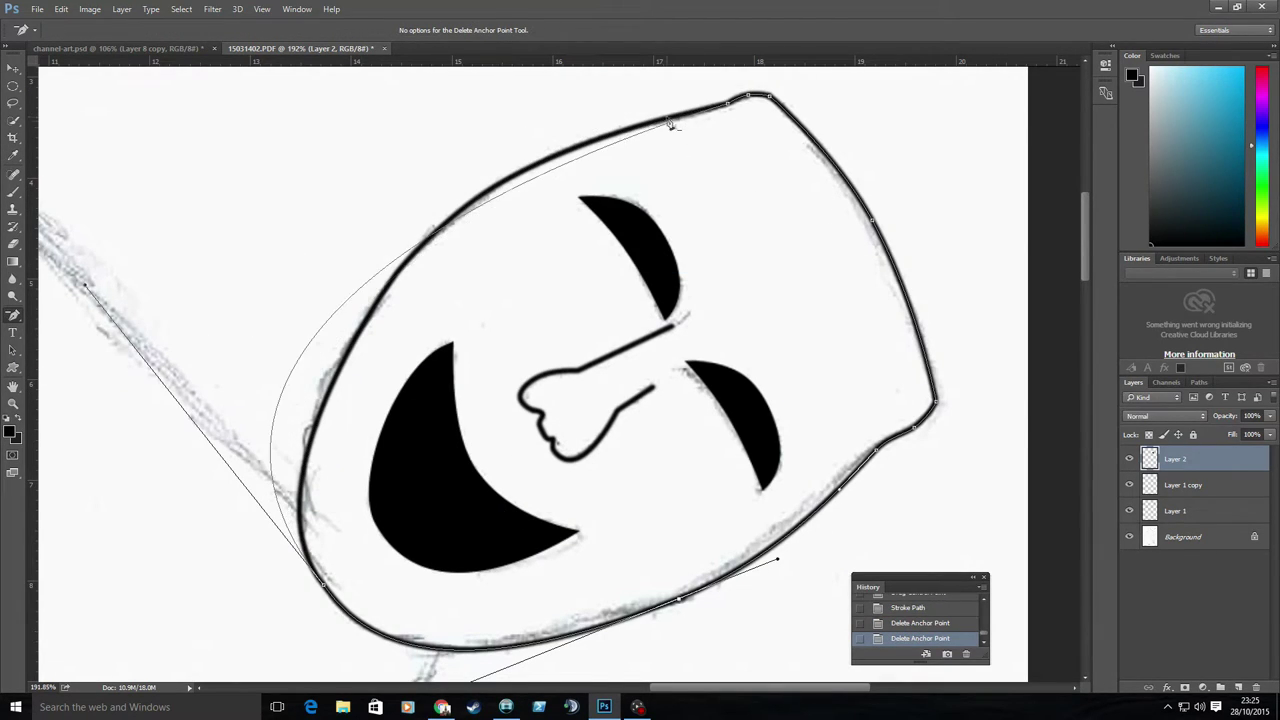
pyautogui.click(664, 119)
pyautogui.moveTo(770, 103); pyautogui.dragTo(979, 489)
pyautogui.click(936, 402)
pyautogui.scroll(-1, 979, 489)
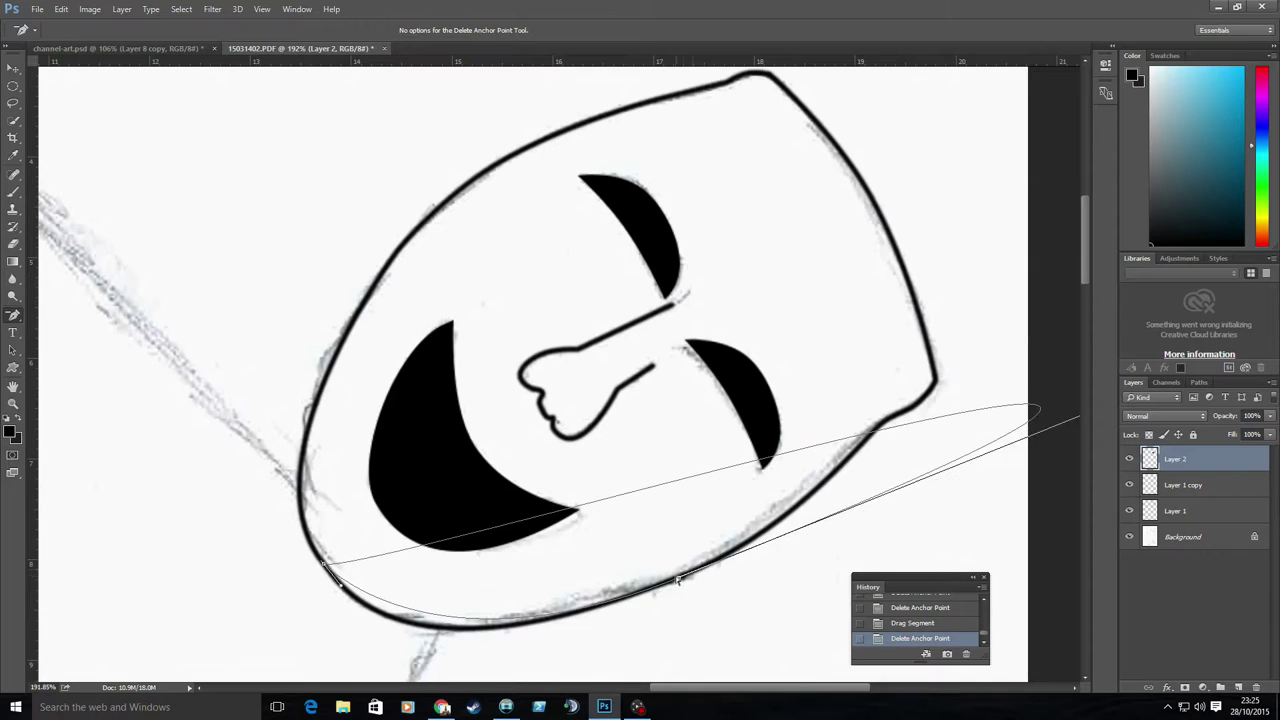
pyautogui.click(322, 553)
pyautogui.scroll(-1, 500, 350)
# Step: Bring the comedy mask into the channel-art banner, rotated upright and shrunk to fit
pyautogui.scroll(-3, 500, 350)
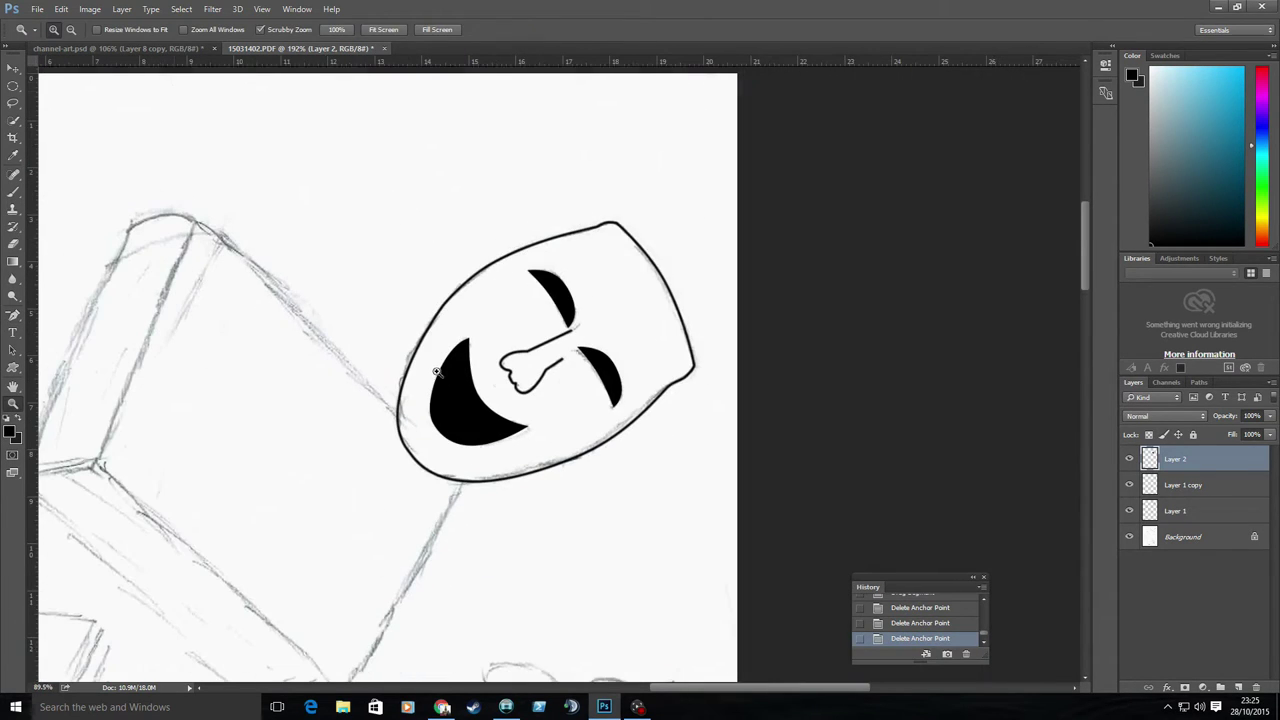
pyautogui.press('v')
pyautogui.moveTo(1175, 459); pyautogui.dragTo(665, 445)
pyautogui.moveTo(860, 210); pyautogui.dragTo(720, 110)
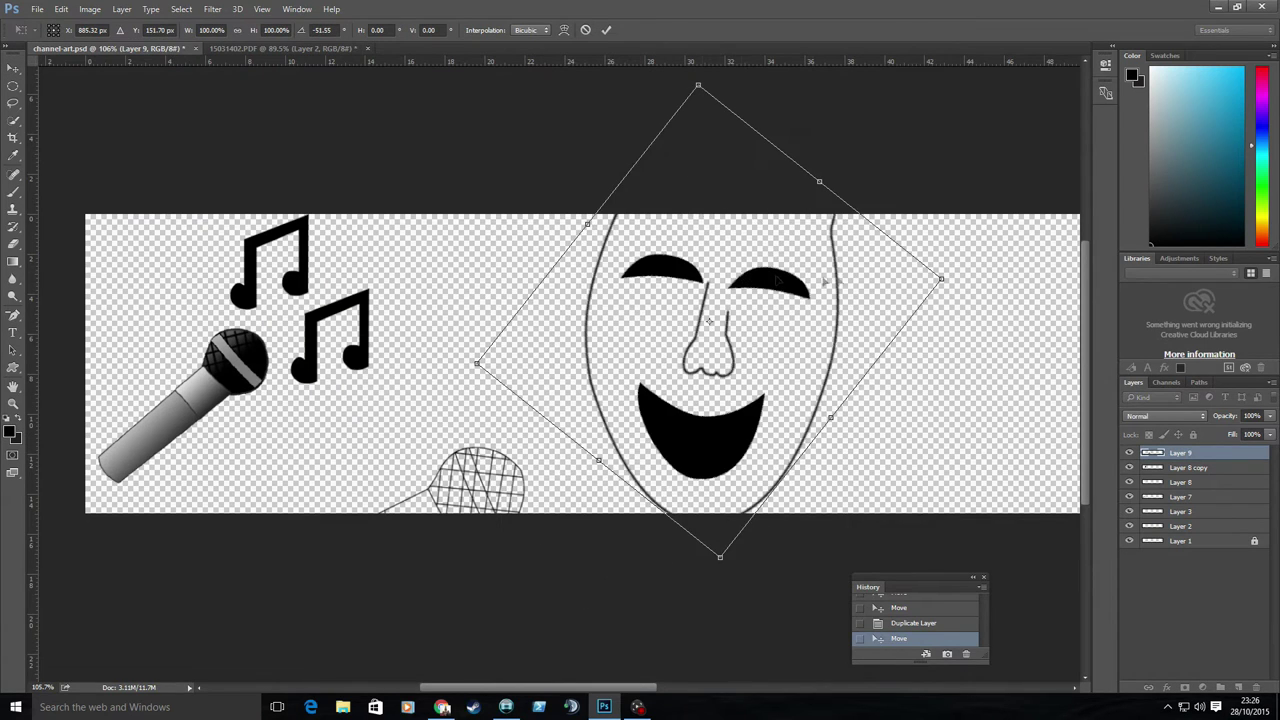
pyautogui.moveTo(960, 380)
pyautogui.mouseDown()
pyautogui.moveTo(627, 356)
pyautogui.moveTo(866, 383)
pyautogui.mouseUp()
pyautogui.press('Return')
# Step: Zoom in and tilt the mask slightly straighter with Free Transform
pyautogui.press('z')
pyautogui.click(930, 445)
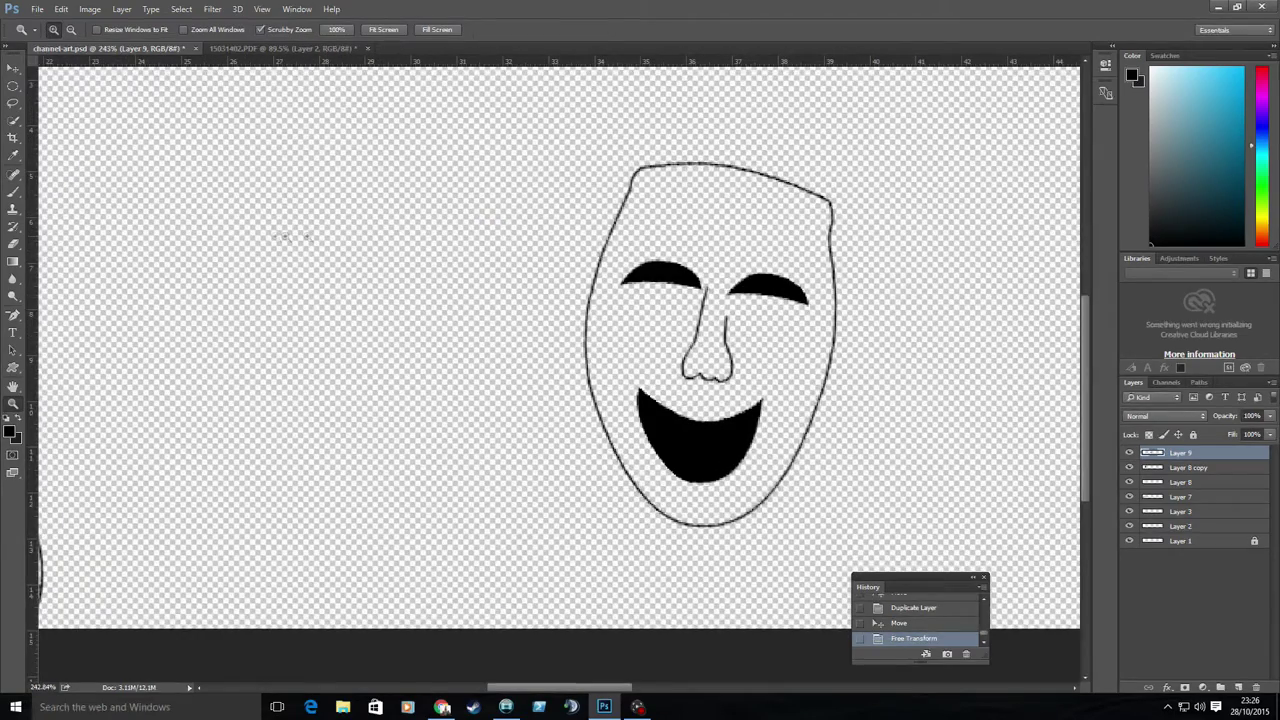
pyautogui.hotkey('ctrl', 't')
pyautogui.moveTo(880, 560); pyautogui.dragTo(840, 600)
pyautogui.click(13, 403)
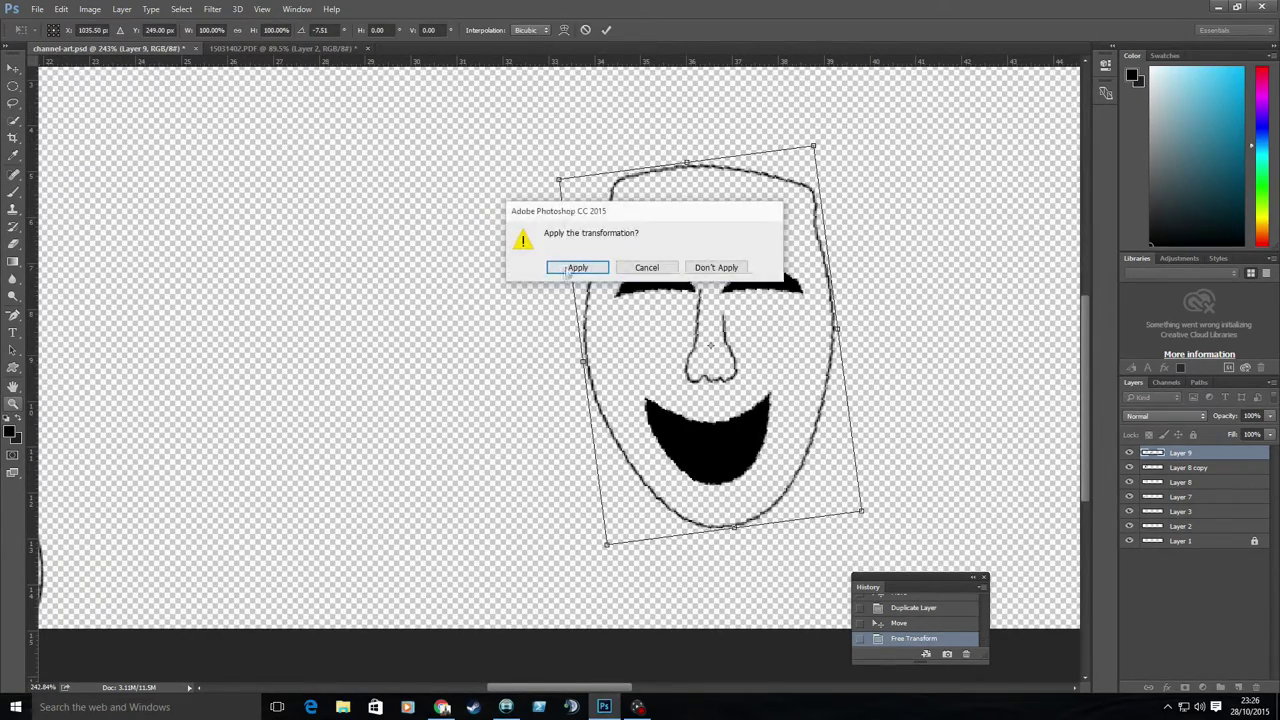
pyautogui.click(575, 266)
pyautogui.press('p')
pyautogui.click(704, 96)
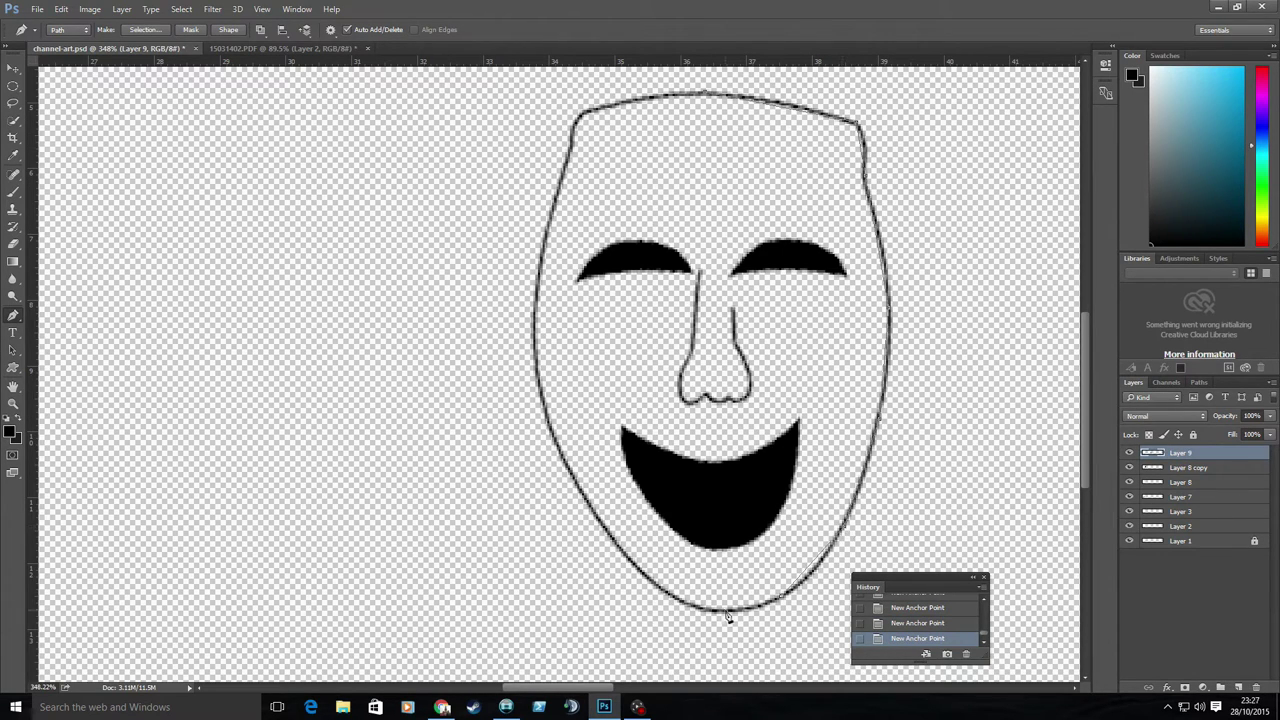
pyautogui.click(900, 623)
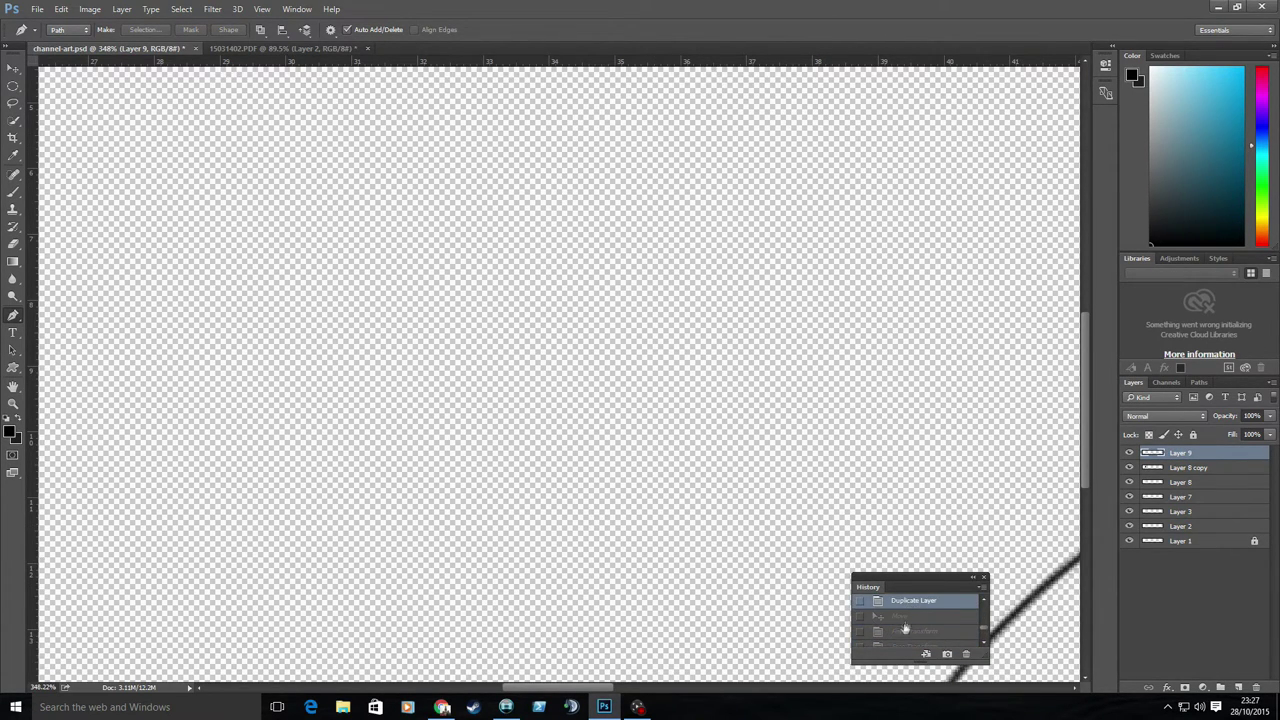
# Step: Zoom out, center the mask in the banner, and return to the 15031402.PDF sketch
pyautogui.press('z')
pyautogui.moveTo(440, 405)
pyautogui.mouseDown()
pyautogui.moveTo(380, 374)
pyautogui.moveTo(423, 423)
pyautogui.moveTo(390, 400)
pyautogui.mouseUp()
pyautogui.press('v')
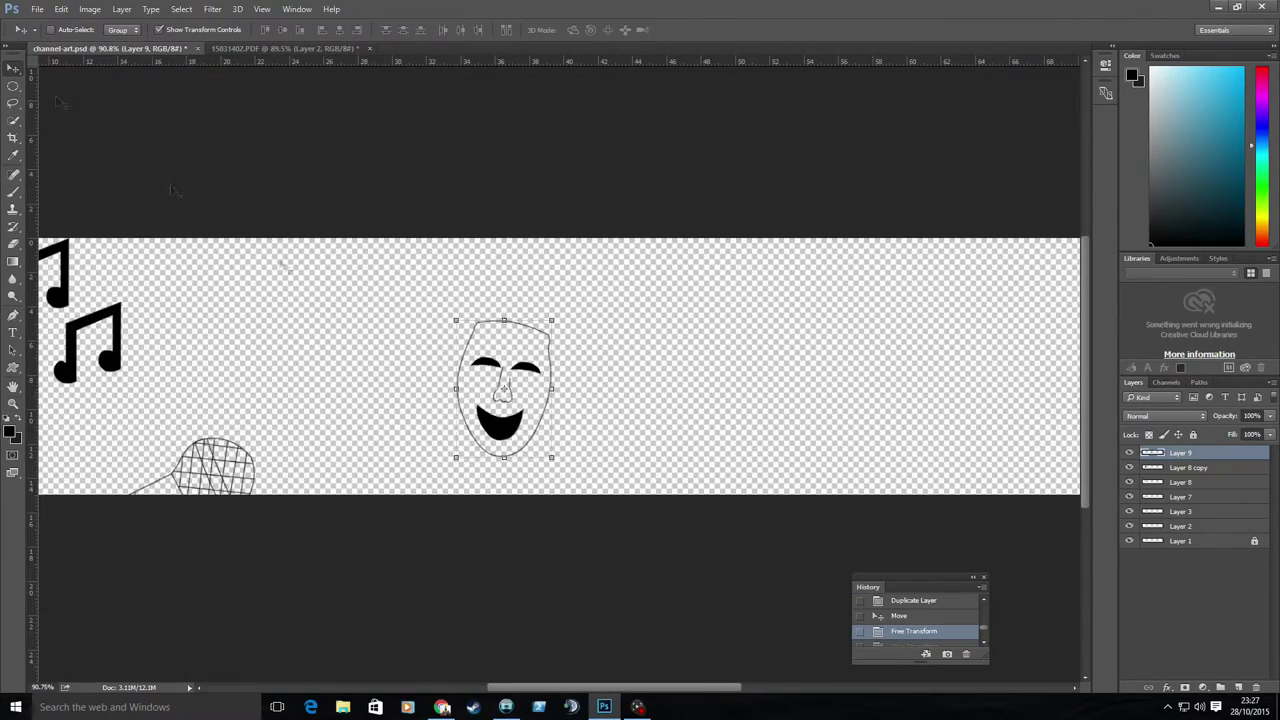
pyautogui.moveTo(490, 375); pyautogui.dragTo(448, 370)
pyautogui.scroll(3, 415, 400)
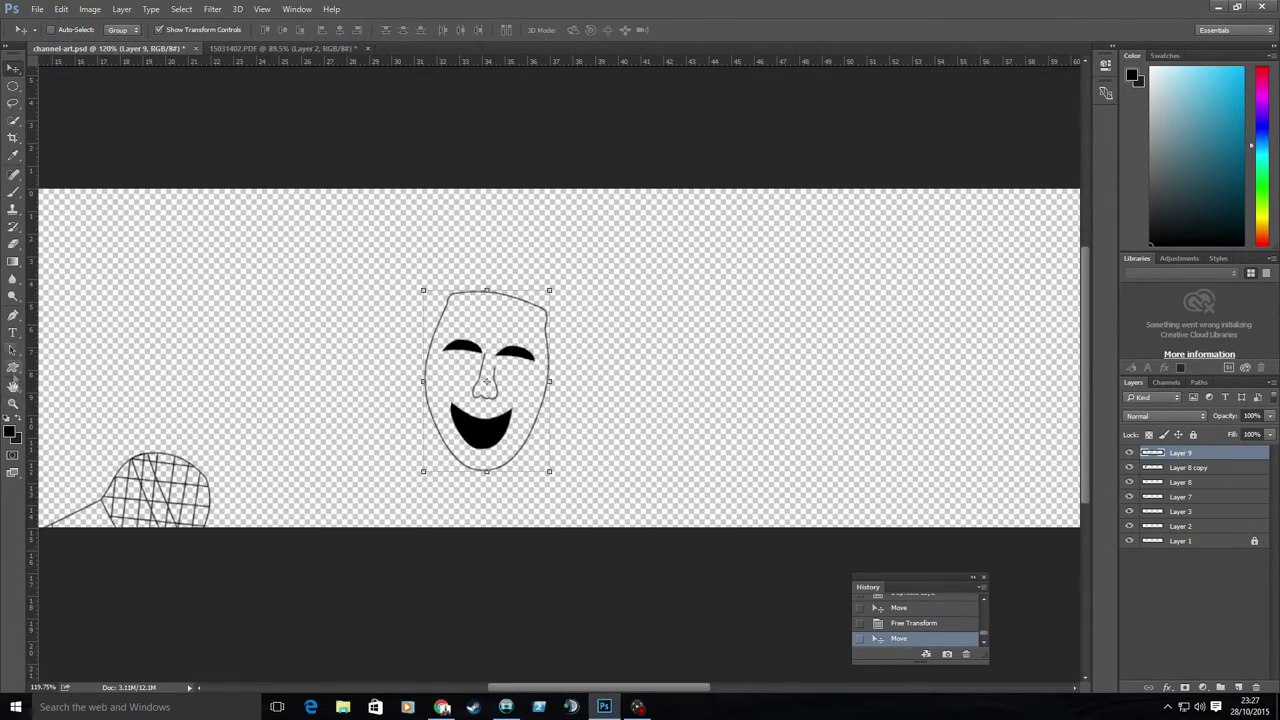
pyautogui.click(283, 48)
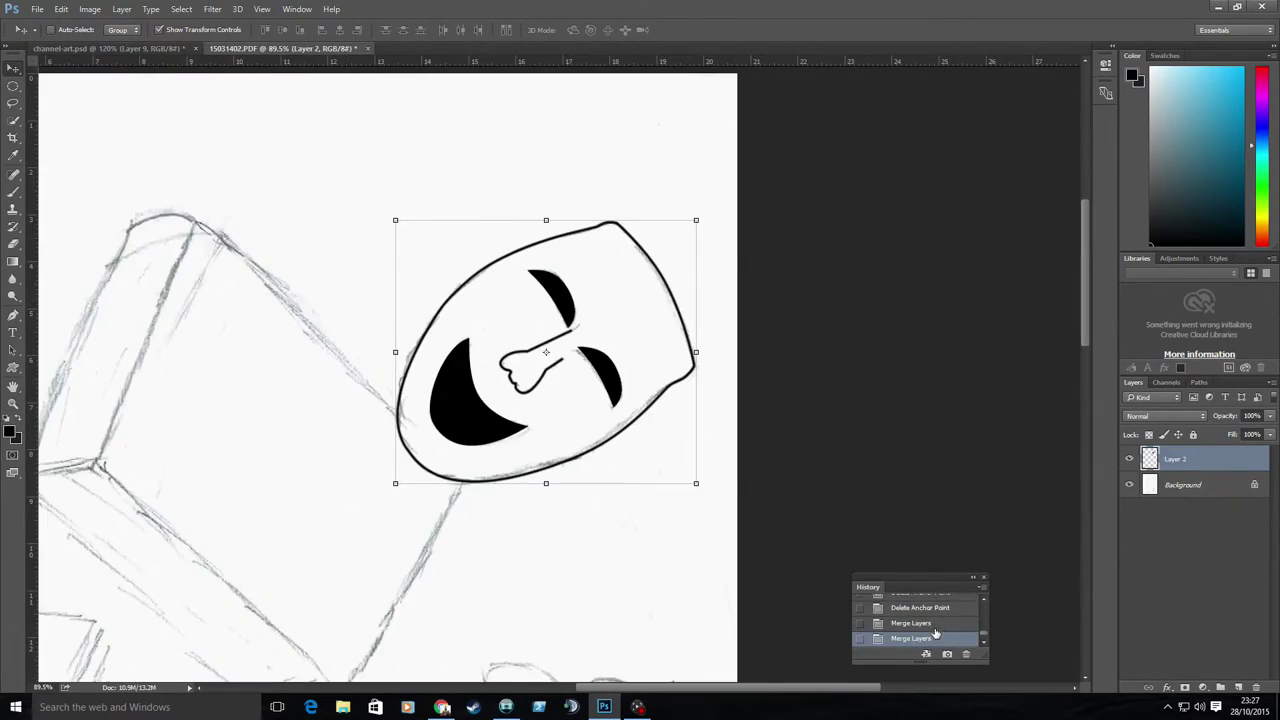
# Step: Start tracing the tragedy mask's outline down its left edge with the Pen tool
pyautogui.click(940, 623)
pyautogui.click(1173, 487)
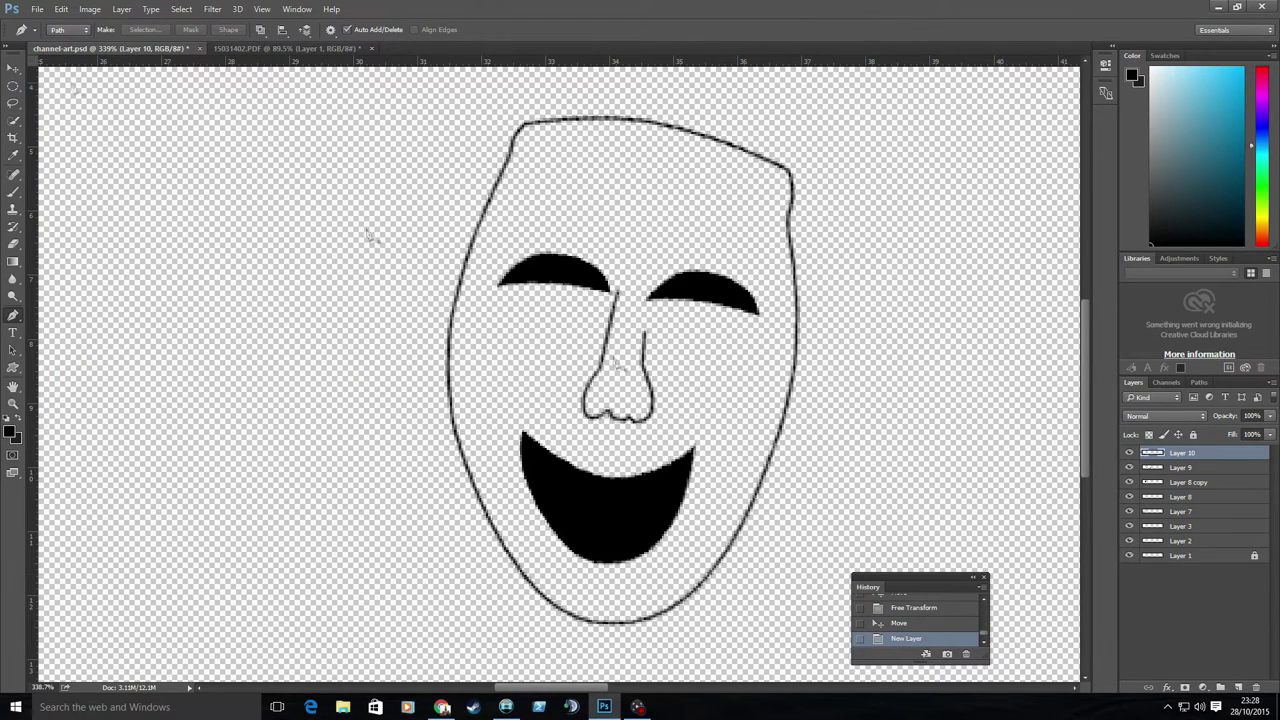
pyautogui.click(523, 124)
pyautogui.click(490, 213)
pyautogui.click(467, 288)
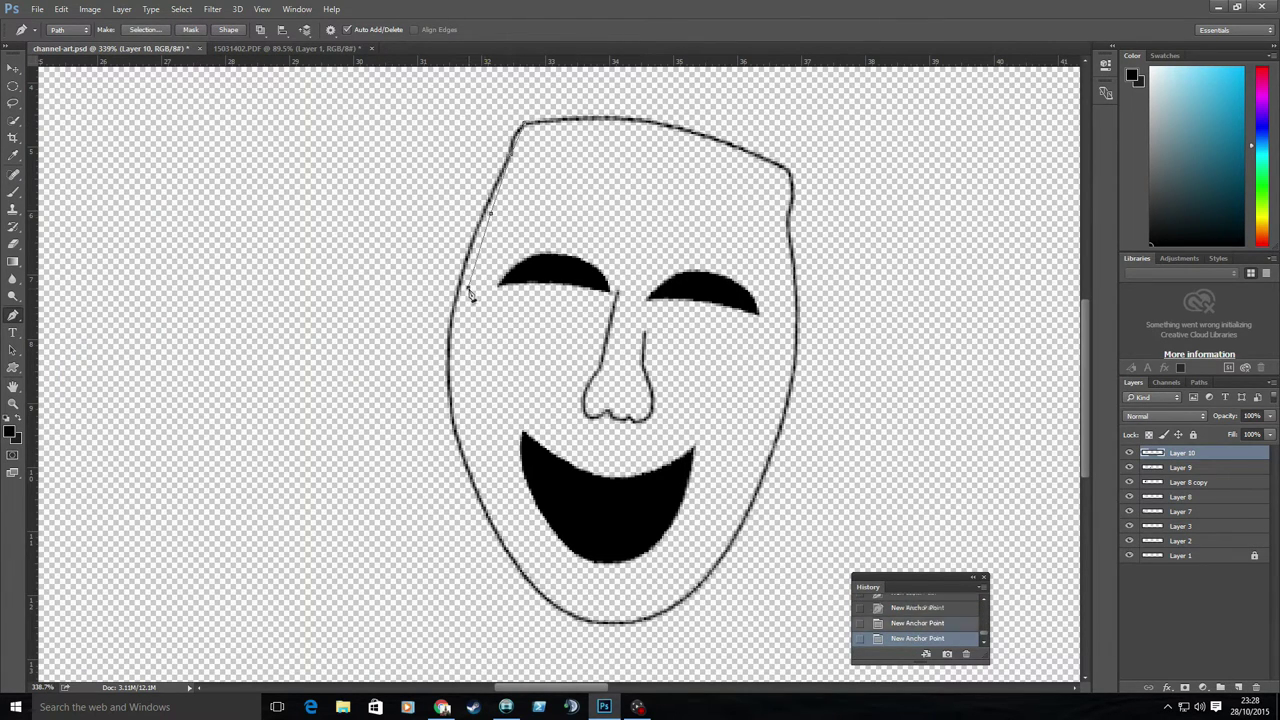
pyautogui.click(463, 350)
pyautogui.click(465, 428)
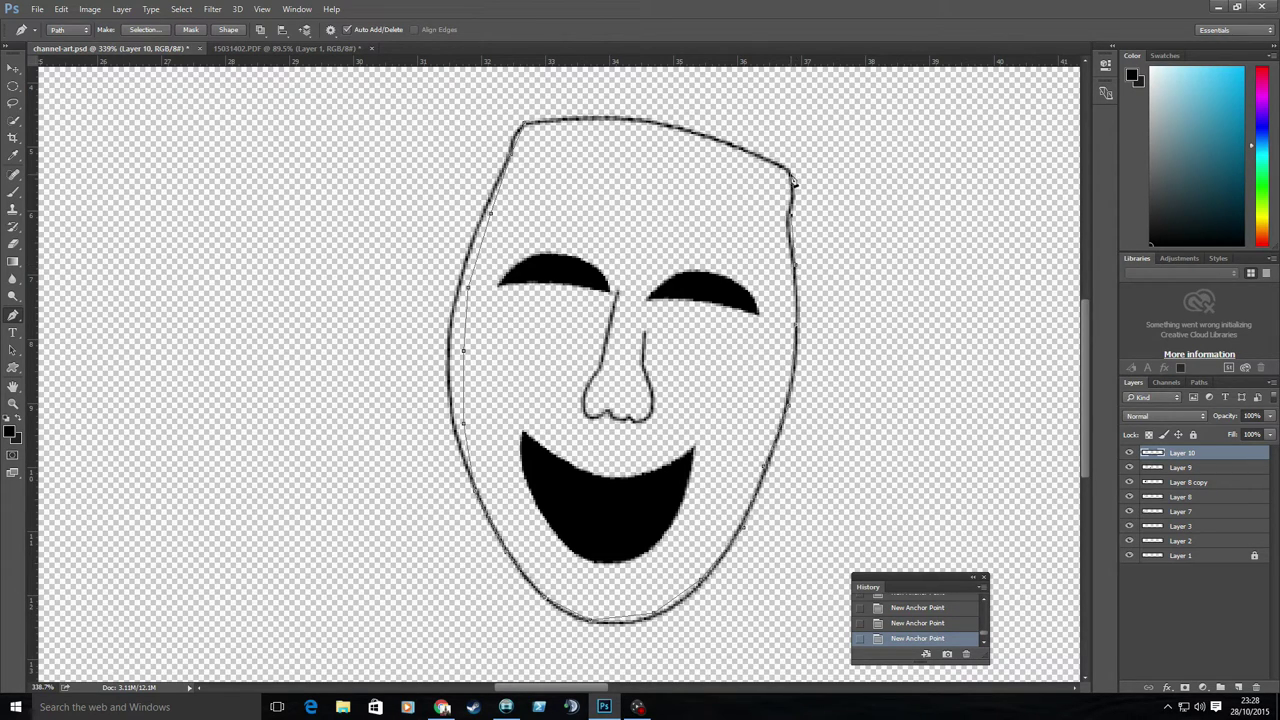
pyautogui.scroll(3, 490, 213)
# Step: Remove extra anchors on the left edge and bend the path to follow it
pyautogui.rightClick(13, 315)
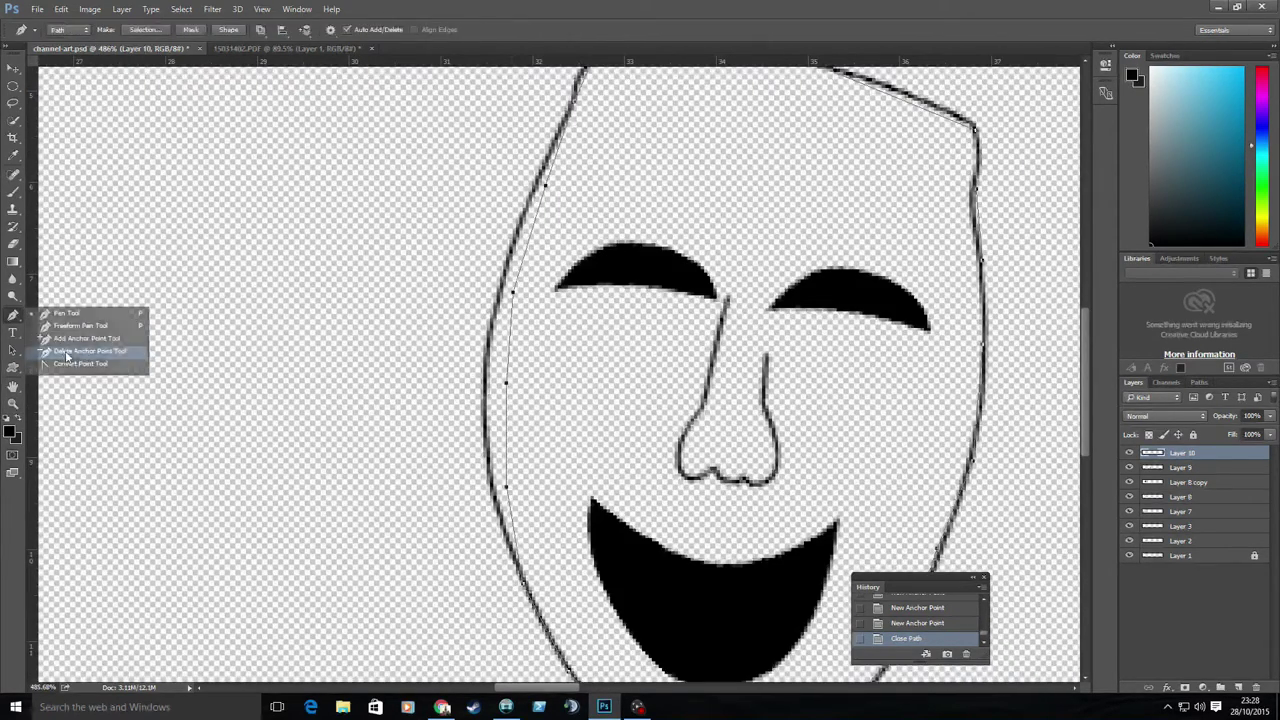
pyautogui.click(90, 351)
pyautogui.click(512, 293)
pyautogui.click(506, 382)
pyautogui.click(509, 494)
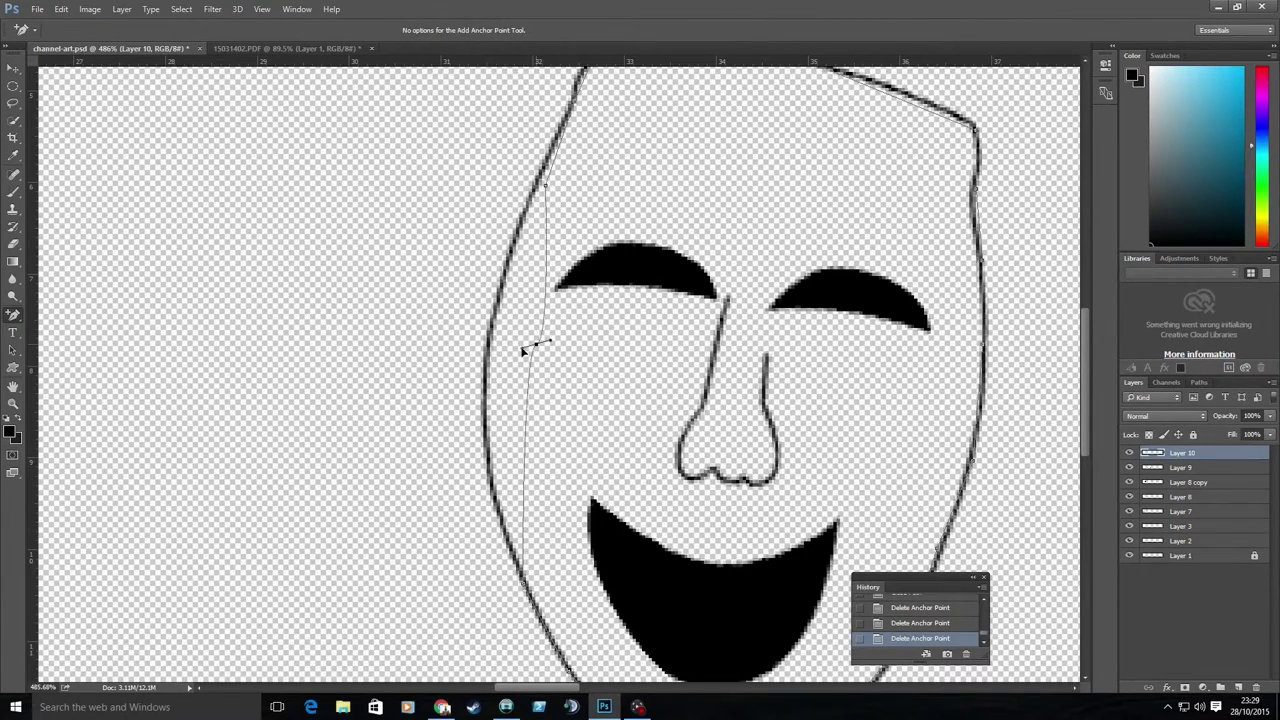
pyautogui.moveTo(523, 343); pyautogui.dragTo(537, 349)
pyautogui.click(514, 357)
pyautogui.scroll(3, 587, 200)
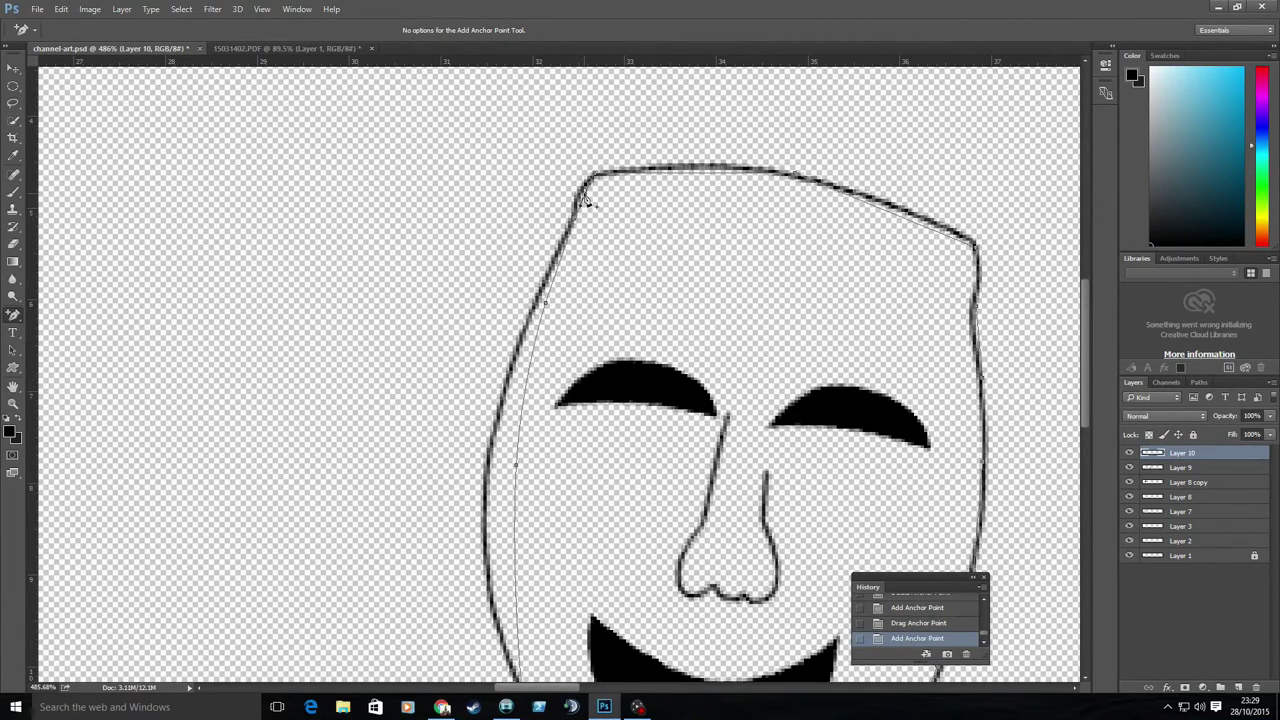
# Step: Fit the path along the mask's top and right edges, removing more left-side anchors
pyautogui.click(762, 181)
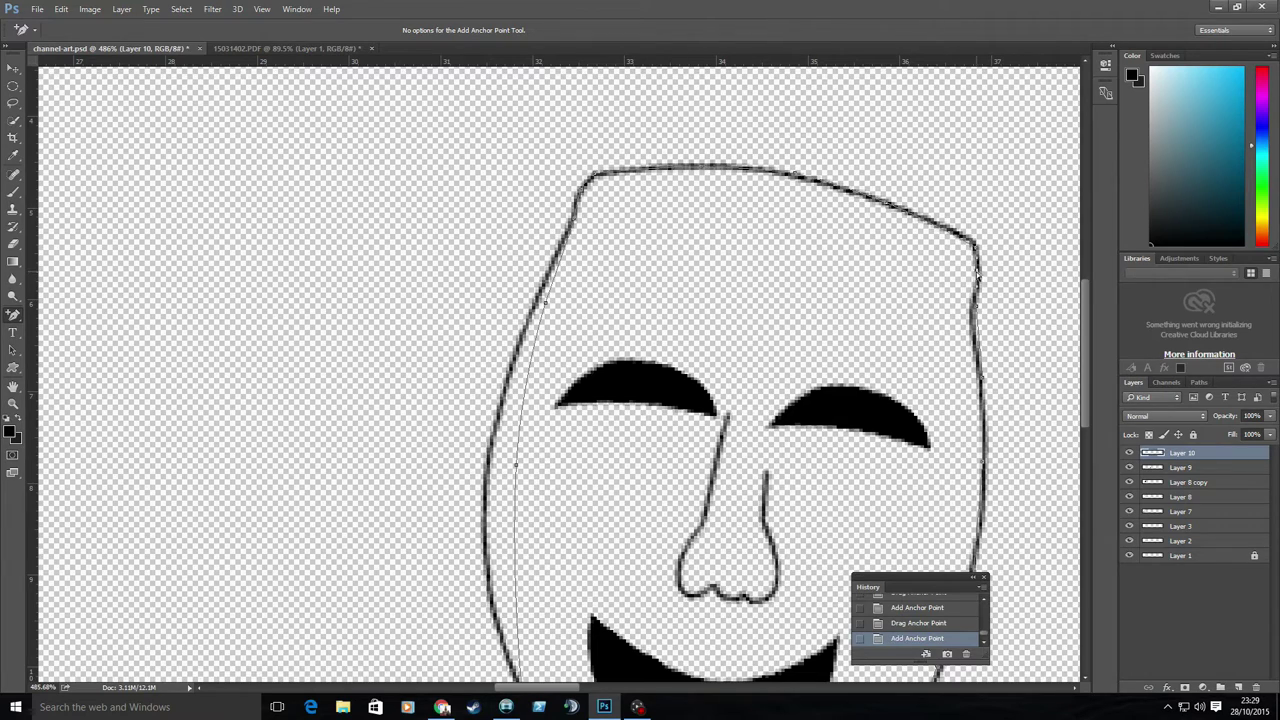
pyautogui.scroll(-2, 981, 281)
pyautogui.moveTo(978, 272); pyautogui.dragTo(986, 277)
pyautogui.scroll(-1, 986, 277)
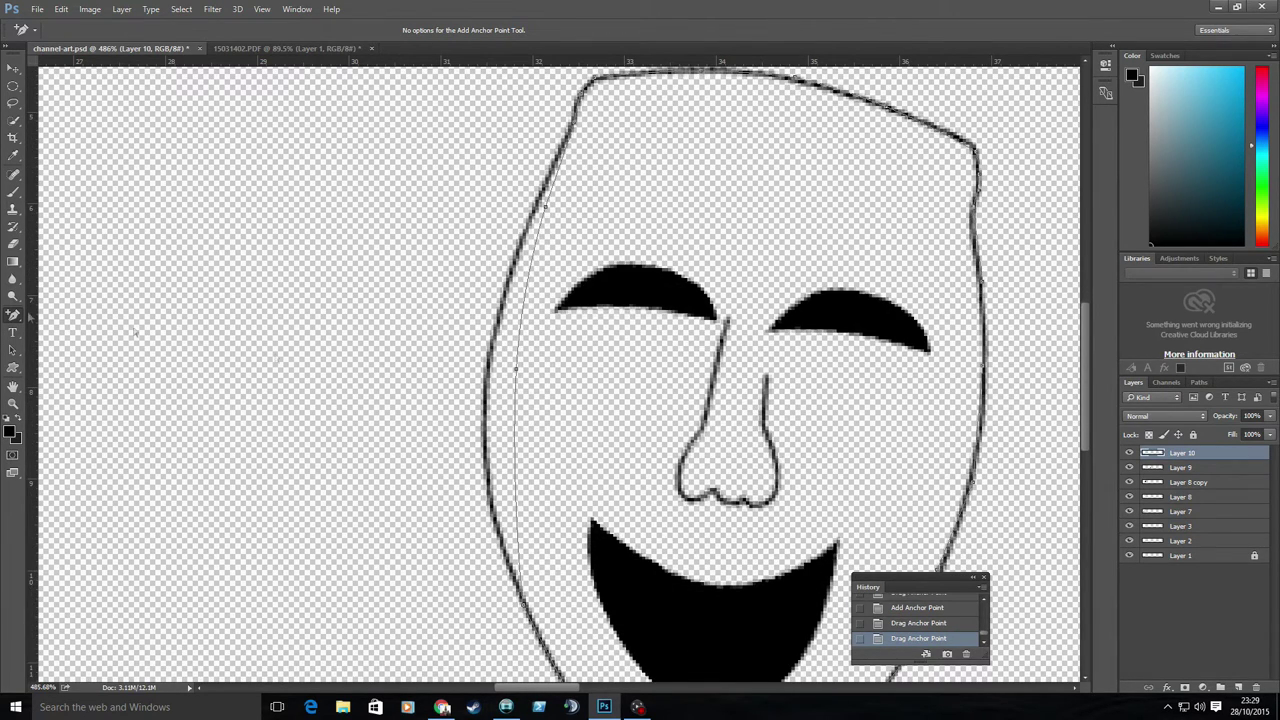
pyautogui.scroll(-3, 532, 250)
pyautogui.moveTo(531, 294); pyautogui.dragTo(519, 289)
pyautogui.scroll(-2, 519, 288)
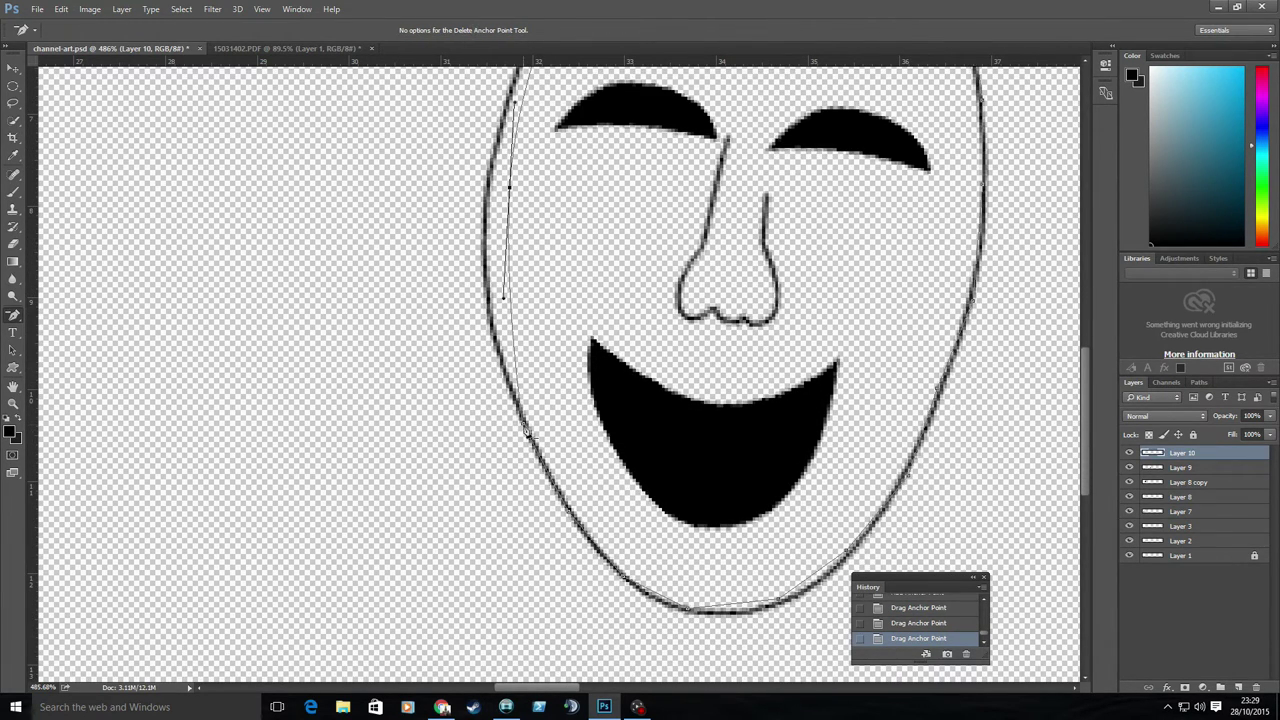
pyautogui.click(527, 432)
pyautogui.click(503, 297)
# Step: Add an anchor on the lower curve and pull it down to the chin
pyautogui.rightClick(24, 320)
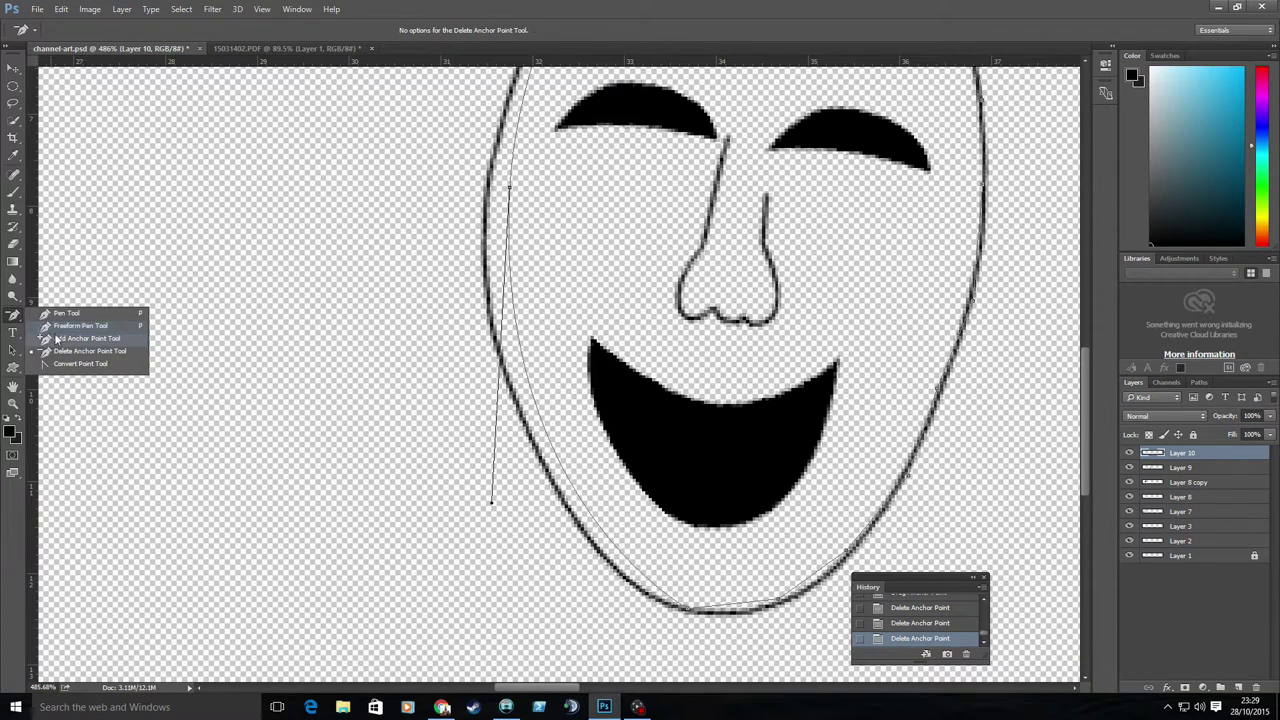
pyautogui.click(70, 342)
pyautogui.moveTo(525, 395); pyautogui.dragTo(571, 555)
pyautogui.scroll(-1, 594, 466)
pyautogui.scroll(-1, 594, 466)
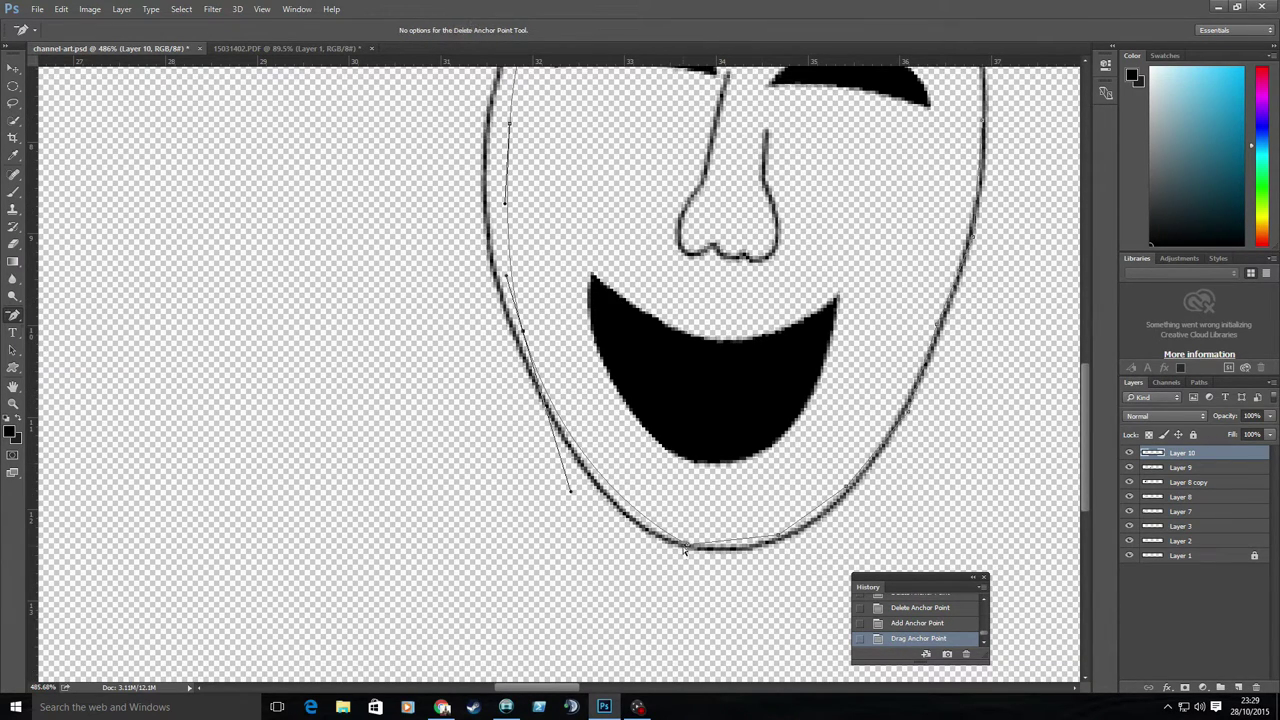
pyautogui.hotkey('ctrl', 'alt', 'z')
pyautogui.hotkey('ctrl', 'alt', 'z')
pyautogui.click(694, 511)
pyautogui.moveTo(697, 521); pyautogui.dragTo(700, 551)
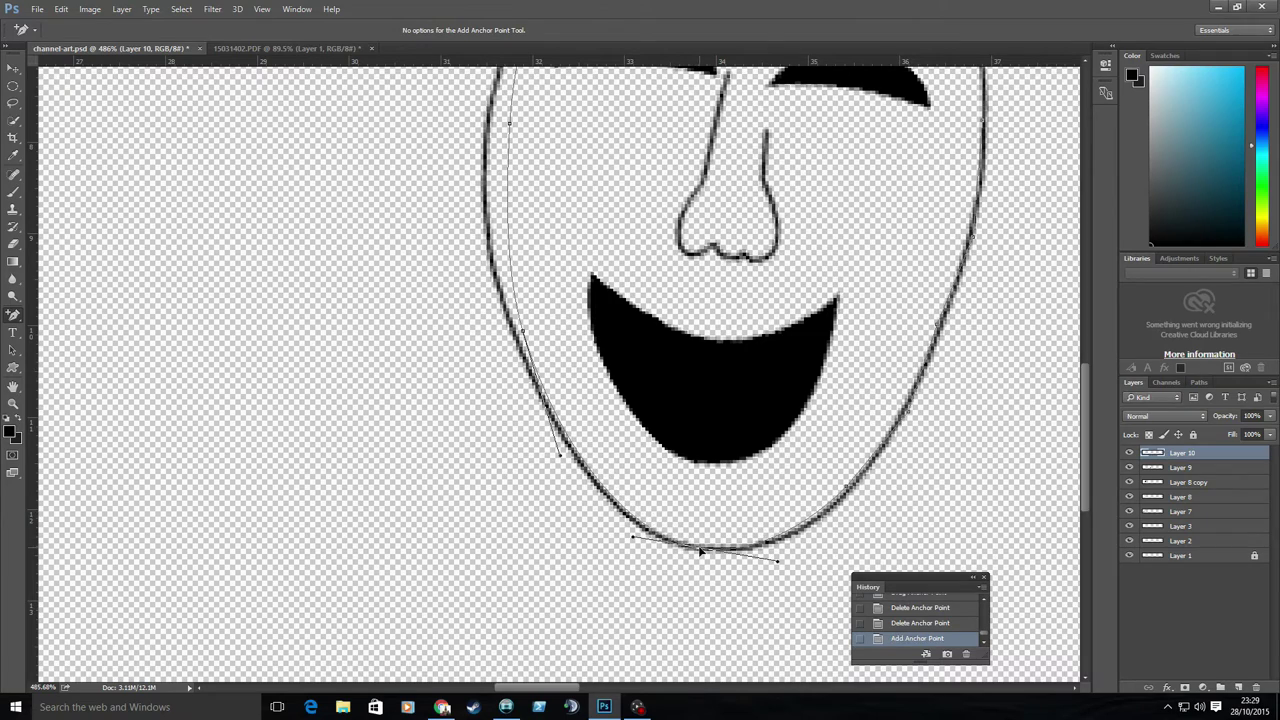
pyautogui.scroll(3, 887, 451)
# Step: Remove extra right-side anchors and reshape the right edge to match the mask outline
pyautogui.rightClick(13, 314)
pyautogui.click(70, 355)
pyautogui.click(889, 548)
pyautogui.click(938, 418)
pyautogui.click(972, 331)
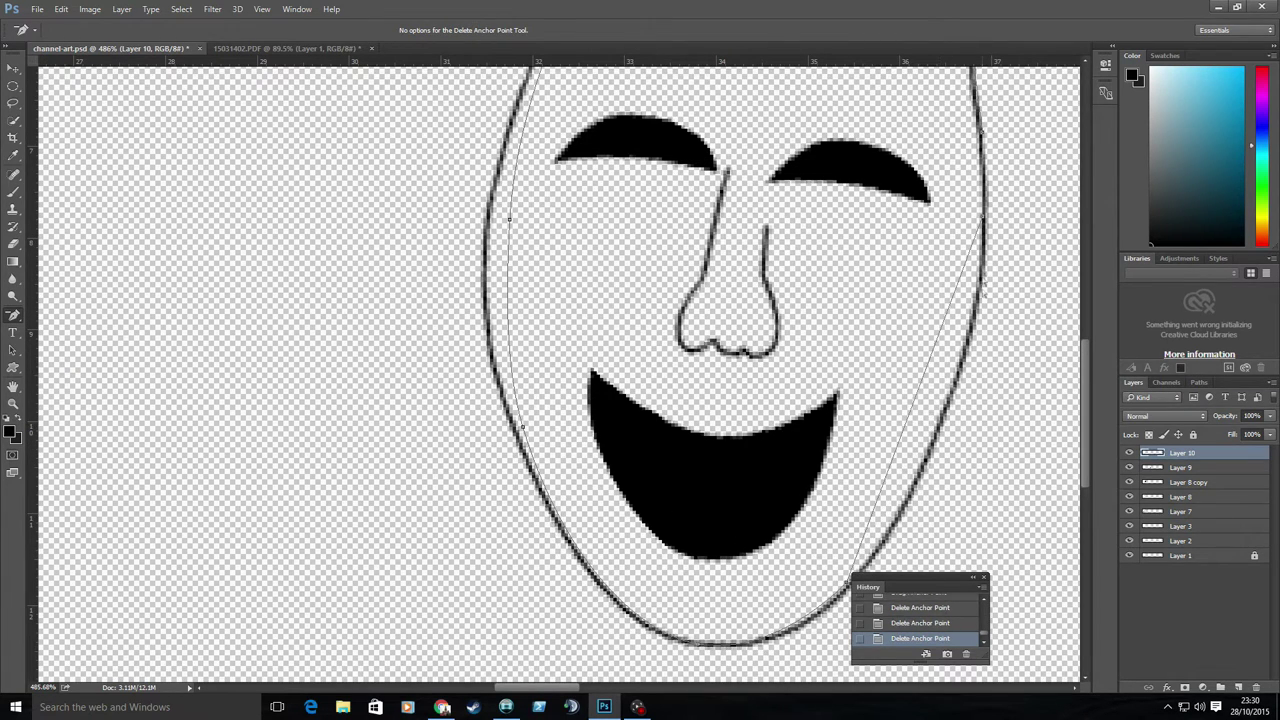
pyautogui.rightClick(13, 314)
pyautogui.click(70, 342)
pyautogui.moveTo(891, 451); pyautogui.dragTo(925, 445)
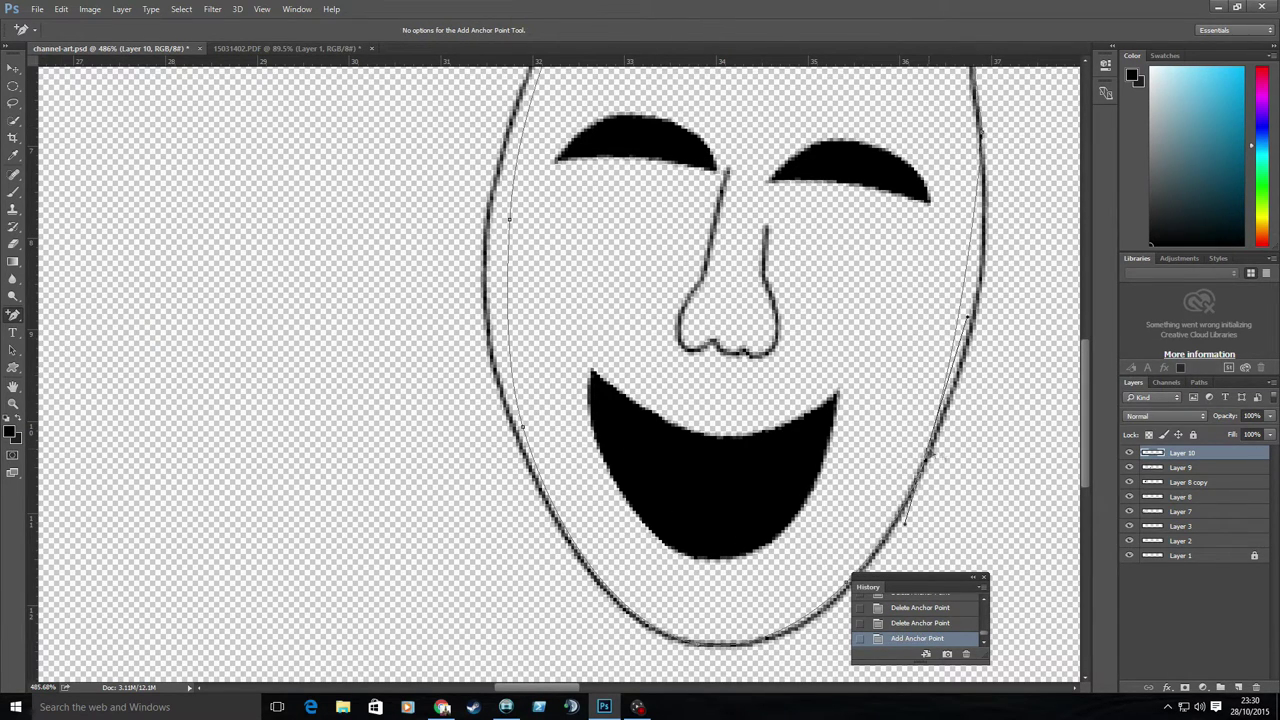
pyautogui.click(975, 228)
pyautogui.moveTo(975, 228)
pyautogui.mouseDown()
pyautogui.moveTo(985, 232)
pyautogui.moveTo(968, 251)
pyautogui.mouseUp()
pyautogui.scroll(1, 980, 240)
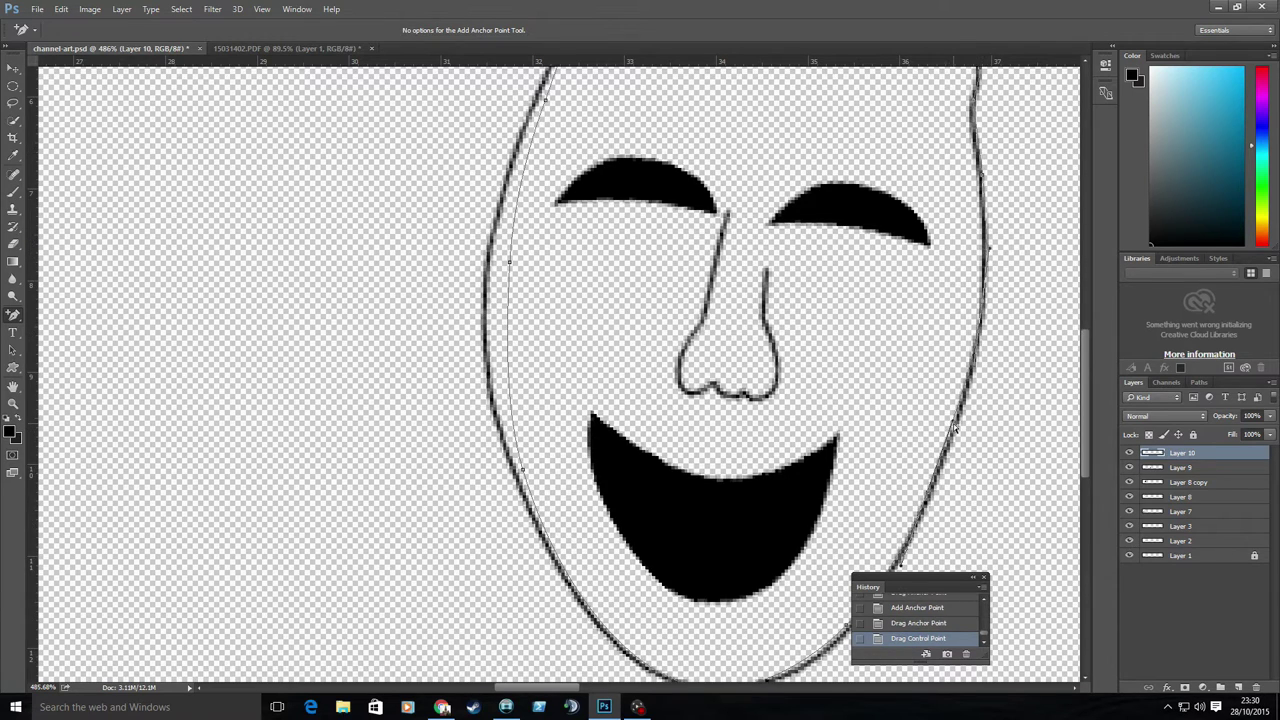
pyautogui.scroll(2, 968, 251)
pyautogui.scroll(3, 967, 250)
# Step: Fill the traced mask path with black
pyautogui.rightClick(627, 221)
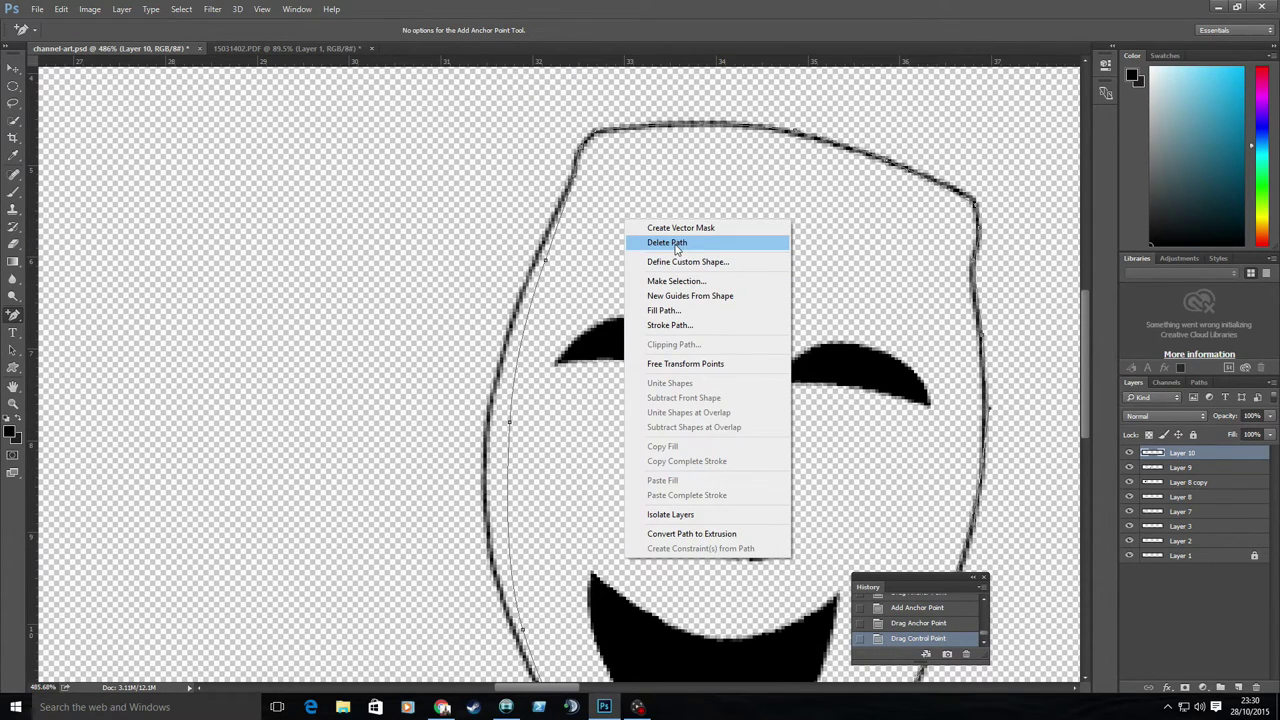
pyautogui.click(664, 310)
pyautogui.press('Return')
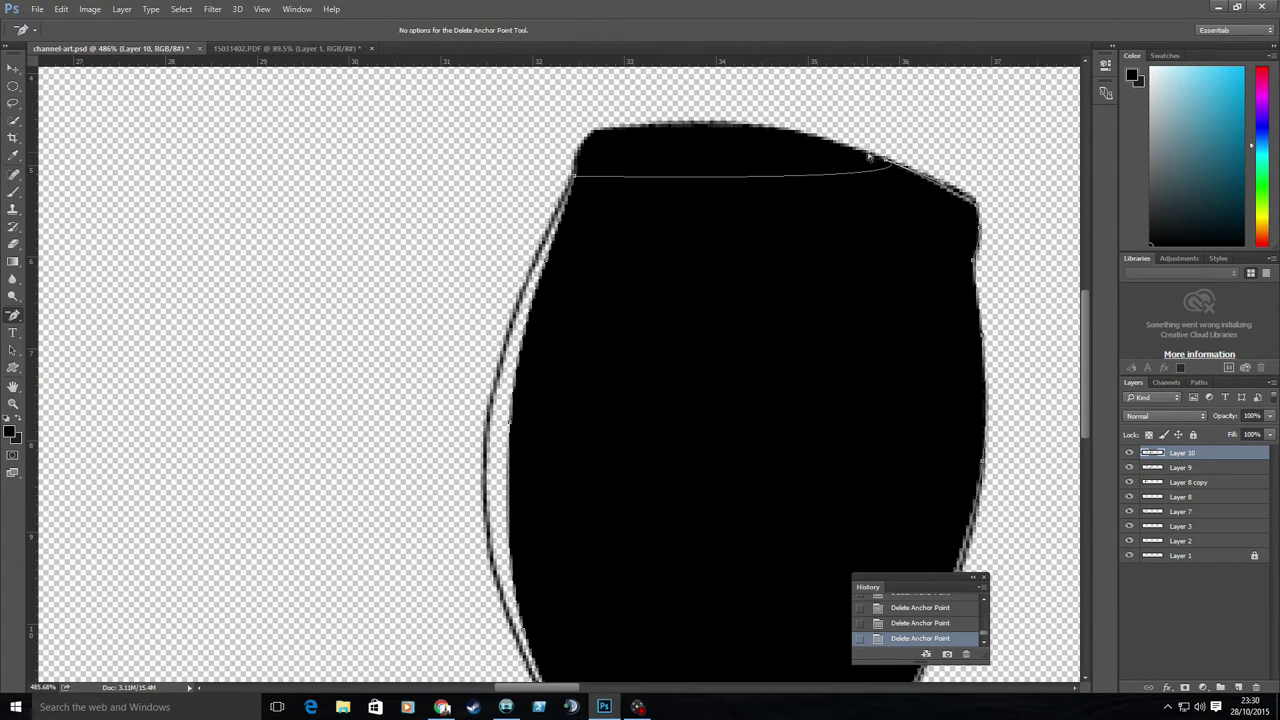
# Step: Delete leftover top anchors, reshape the remaining path, and zoom out to the whole shape
pyautogui.click(705, 127)
pyautogui.scroll(-2, 650, 200)
pyautogui.click(585, 140)
pyautogui.scroll(-1, 700, 400)
pyautogui.moveTo(510, 365)
pyautogui.mouseDown()
pyautogui.moveTo(517, 550)
pyautogui.moveTo(927, 428)
pyautogui.mouseUp()
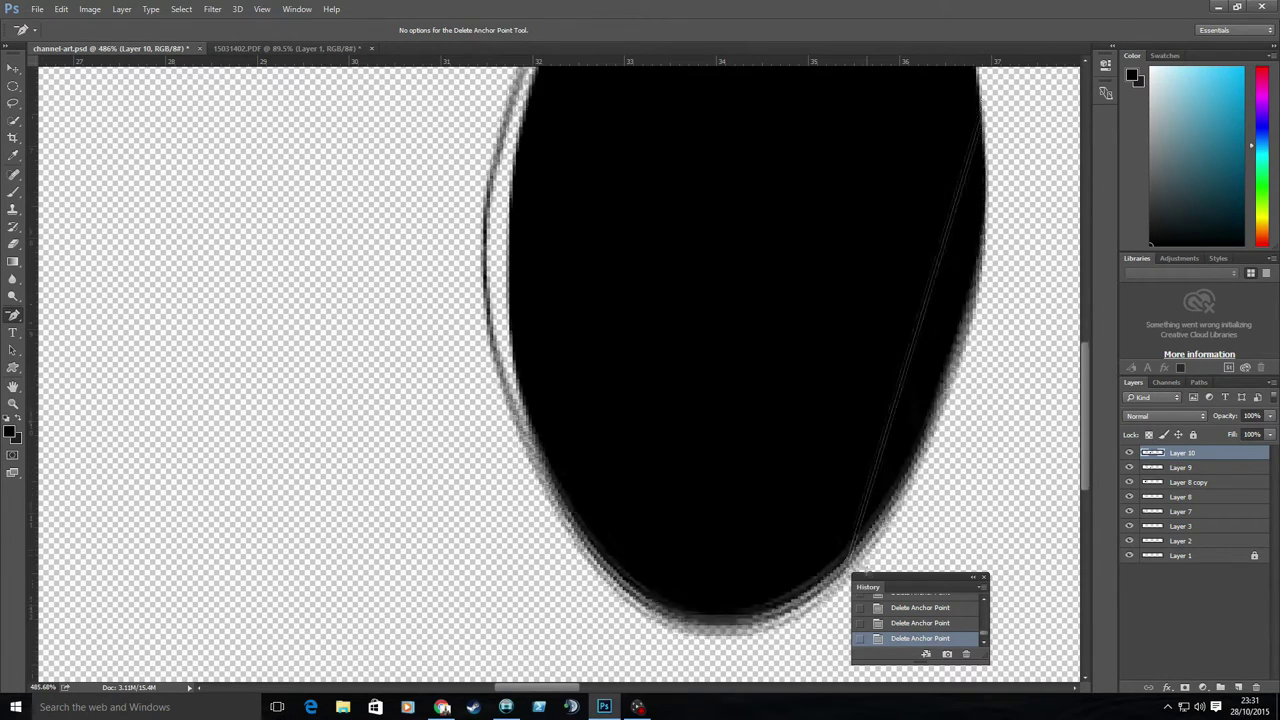
pyautogui.press('z')
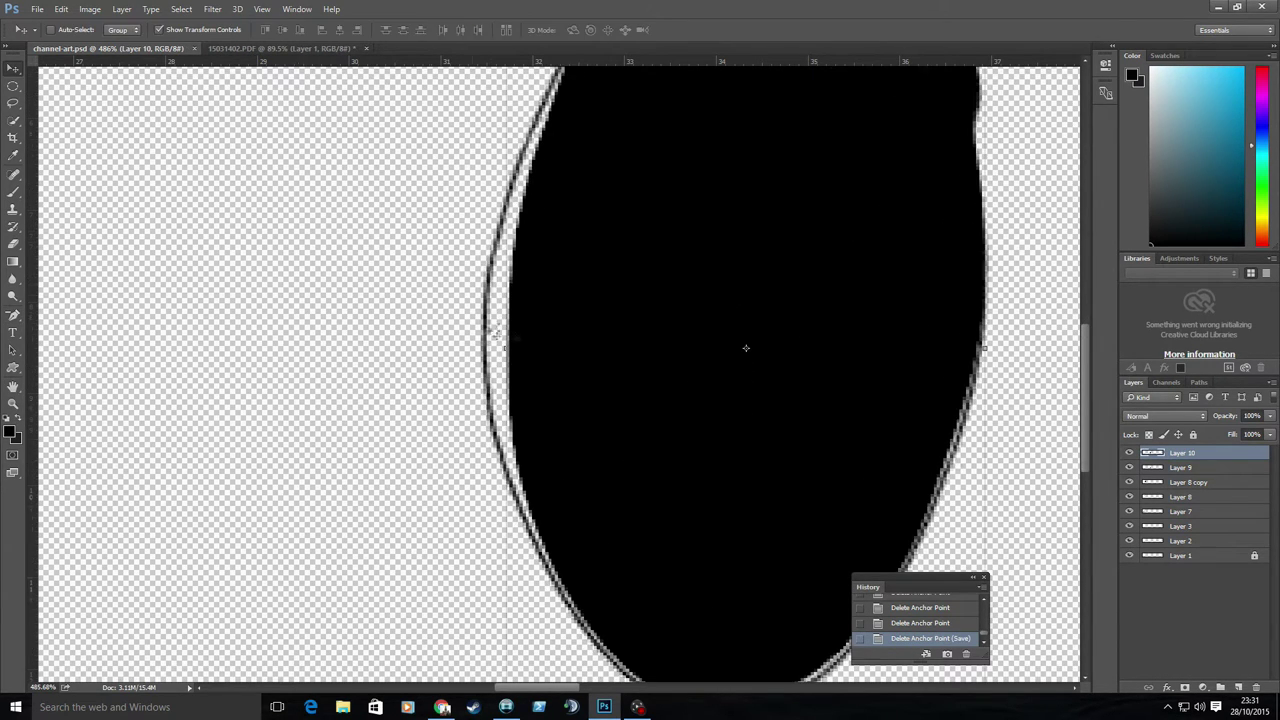
pyautogui.moveTo(746, 346); pyautogui.dragTo(304, 407)
# Step: Draw a path over the mask's left half and adjust its anchors to match the edge
pyautogui.click(481, 515)
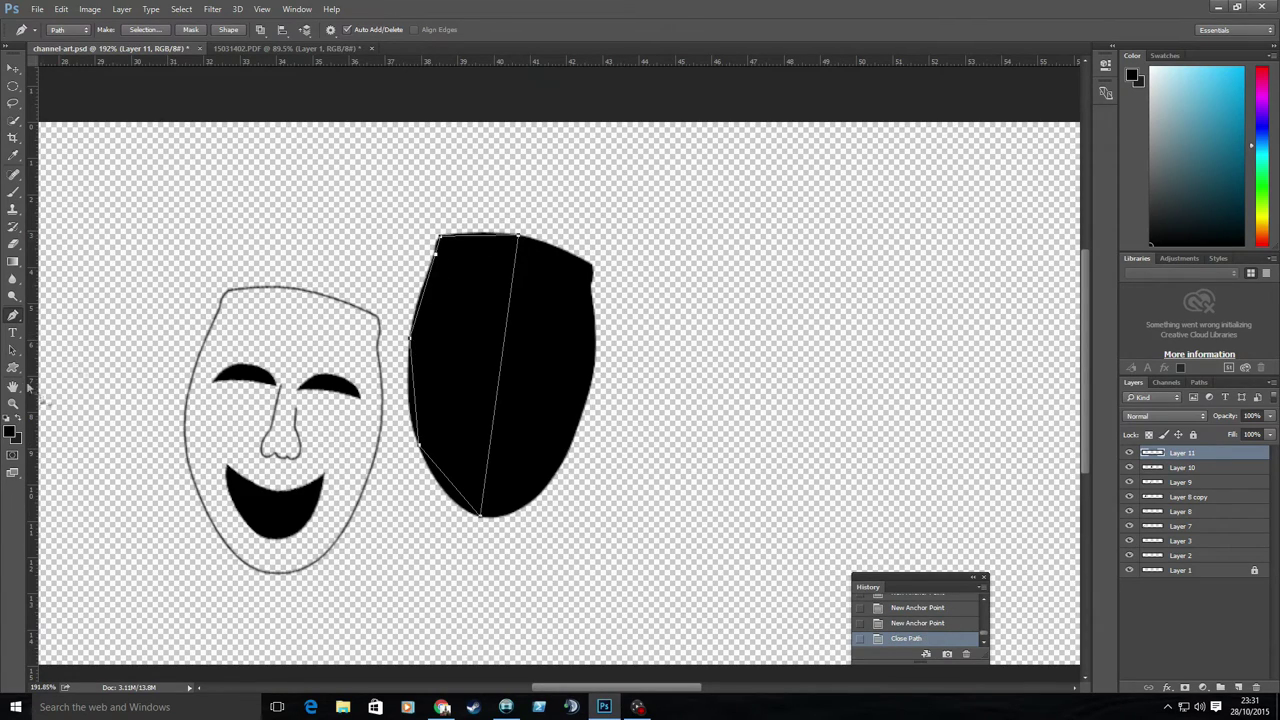
pyautogui.scroll(3, 428, 397)
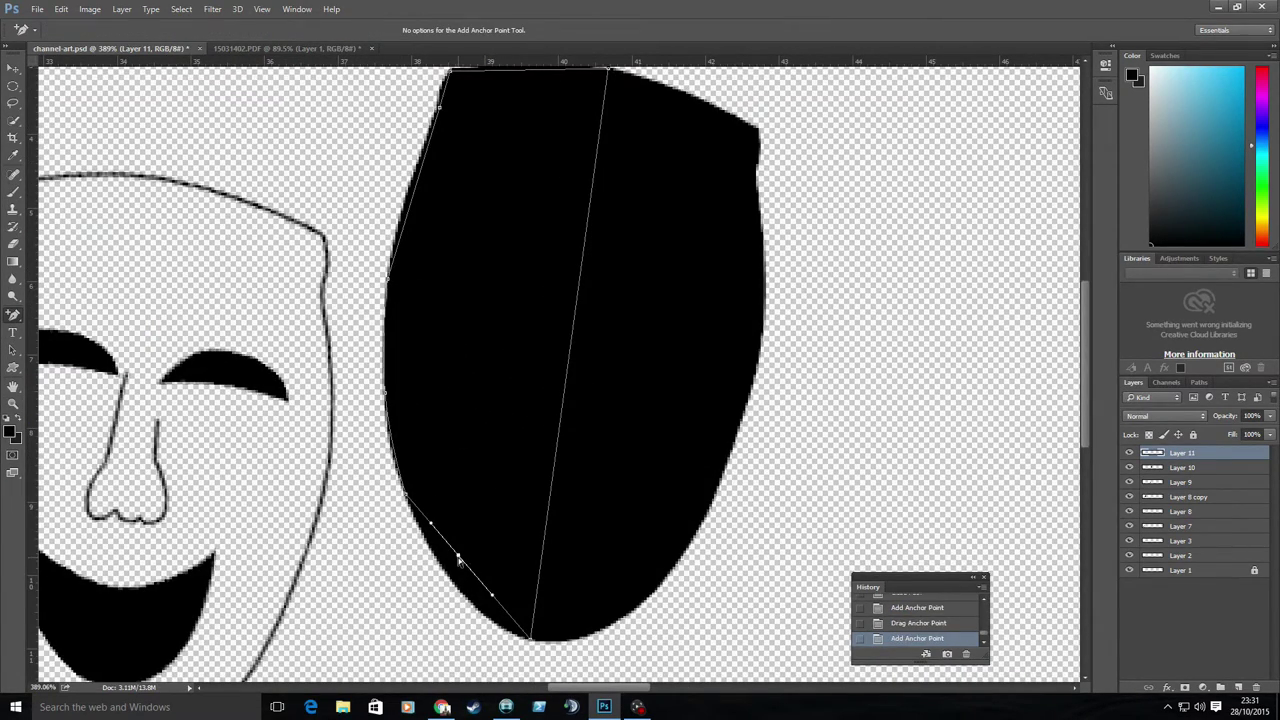
pyautogui.moveTo(421, 180); pyautogui.dragTo(417, 186)
pyautogui.scroll(2, 458, 125)
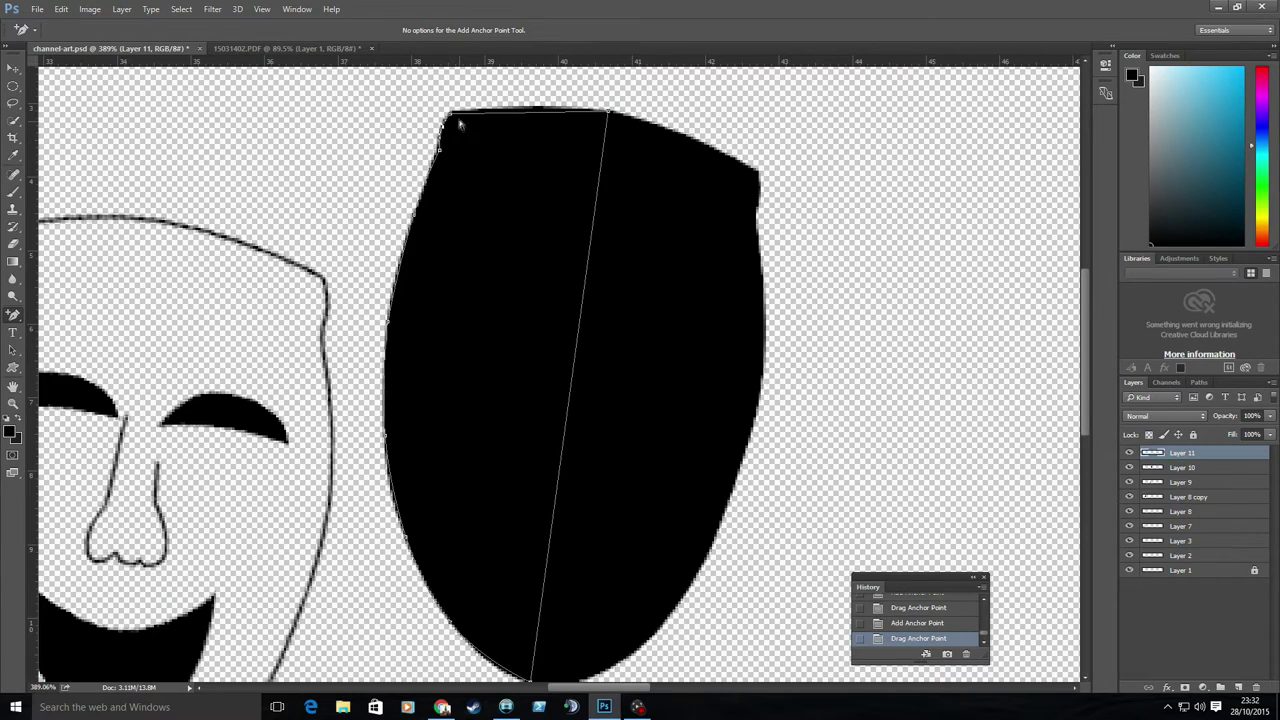
pyautogui.scroll(-2, 541, 110)
pyautogui.hotkey('ctrl', 'z')
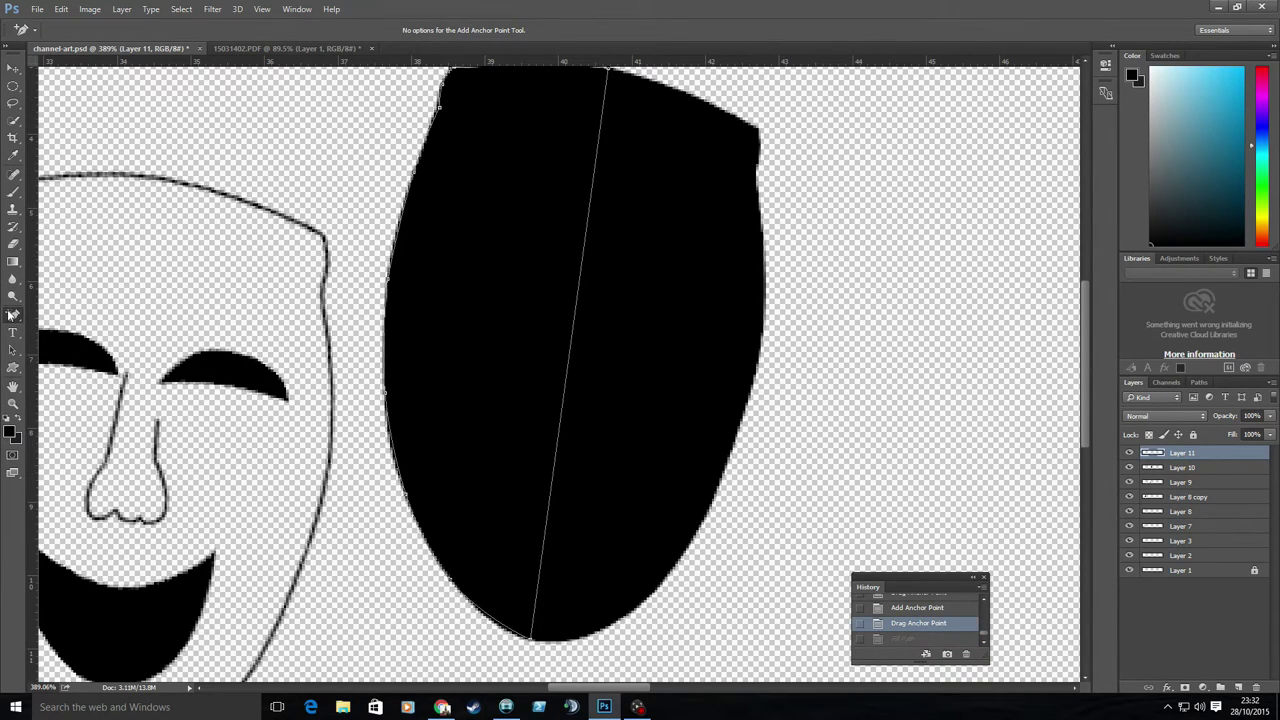
pyautogui.moveTo(403, 497); pyautogui.dragTo(398, 490)
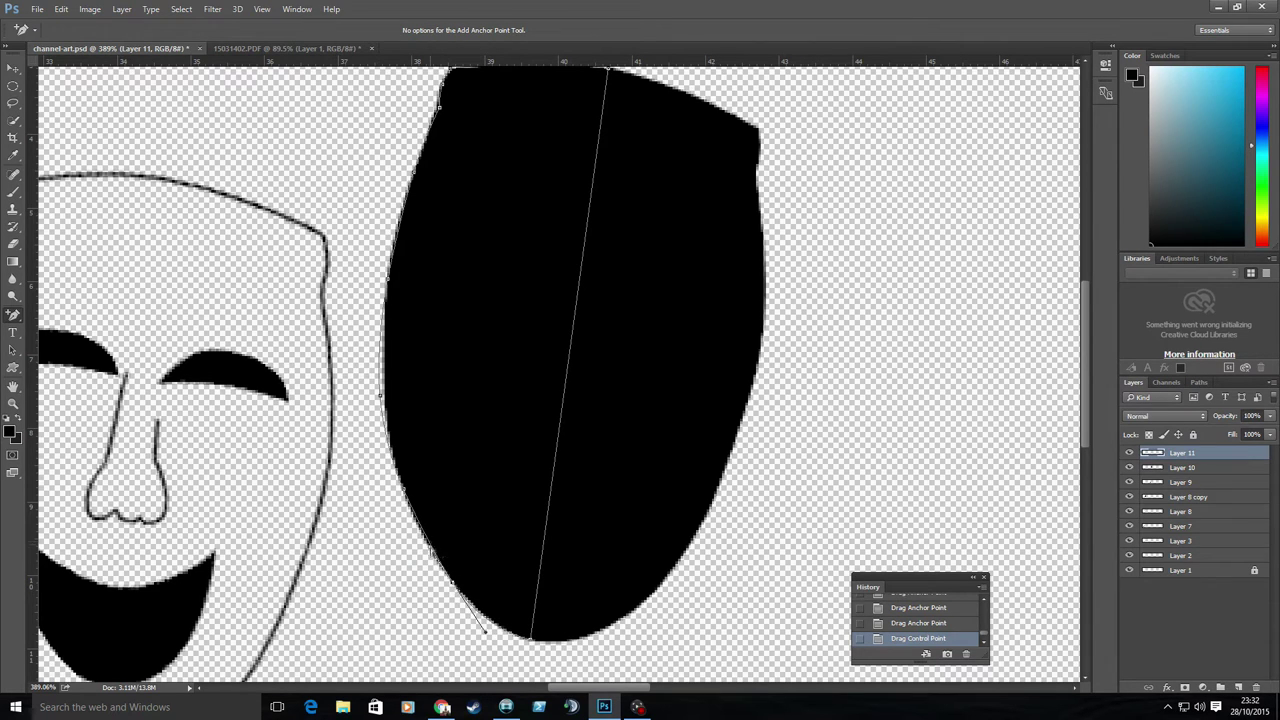
pyautogui.scroll(5, 410, 298)
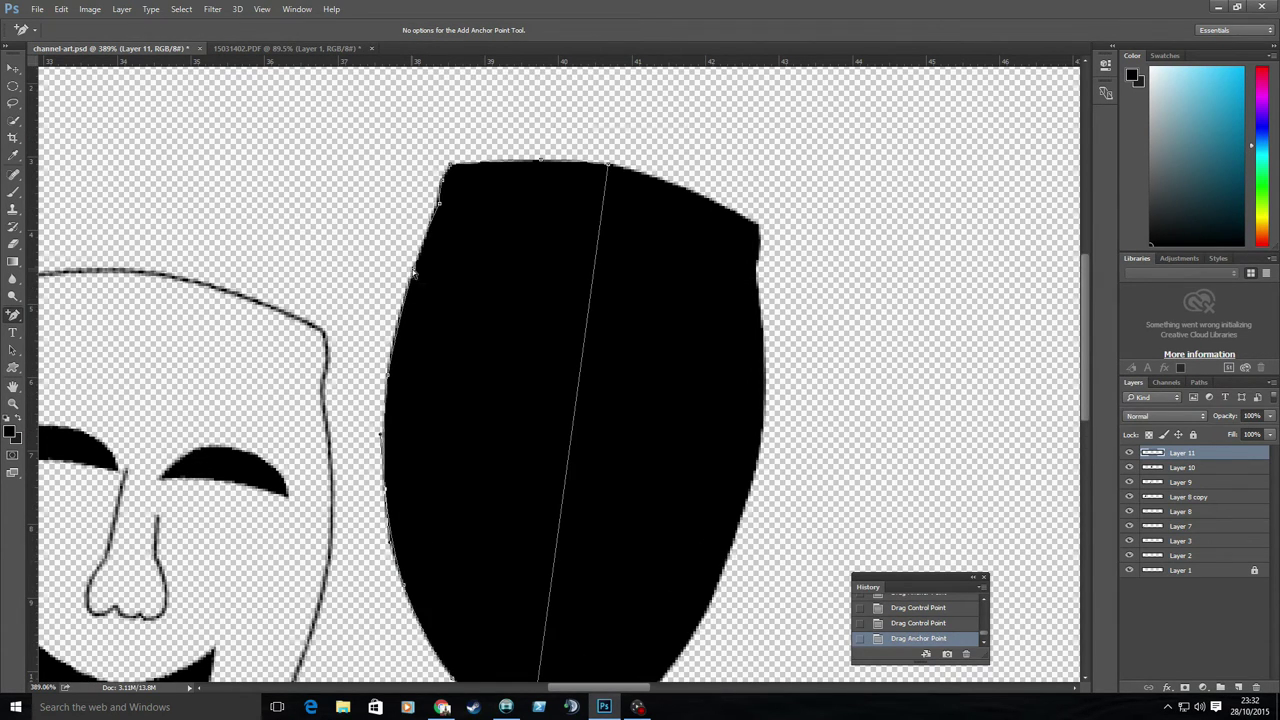
pyautogui.scroll(2, 440, 205)
pyautogui.moveTo(441, 228); pyautogui.dragTo(445, 230)
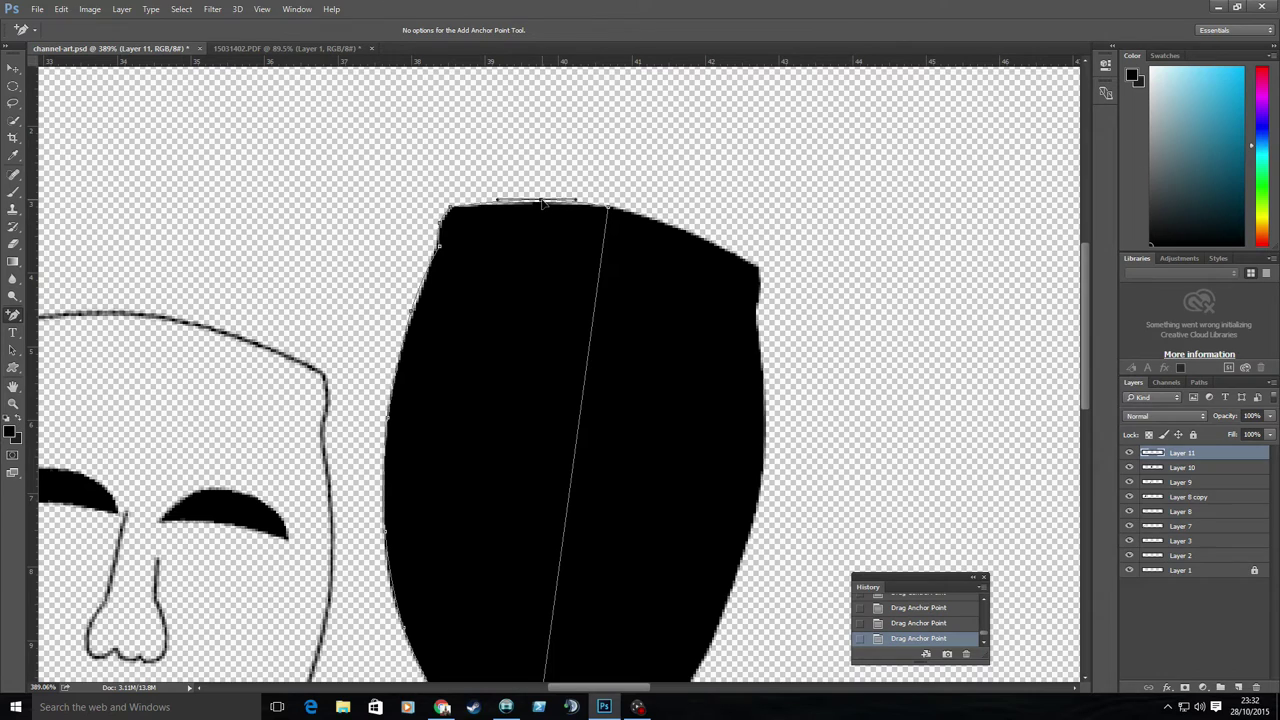
pyautogui.scroll(-3, 560, 220)
# Step: Fill the left-half path with white
pyautogui.rightClick(550, 228)
pyautogui.click(600, 315)
pyautogui.press('Return')
pyautogui.press('v')
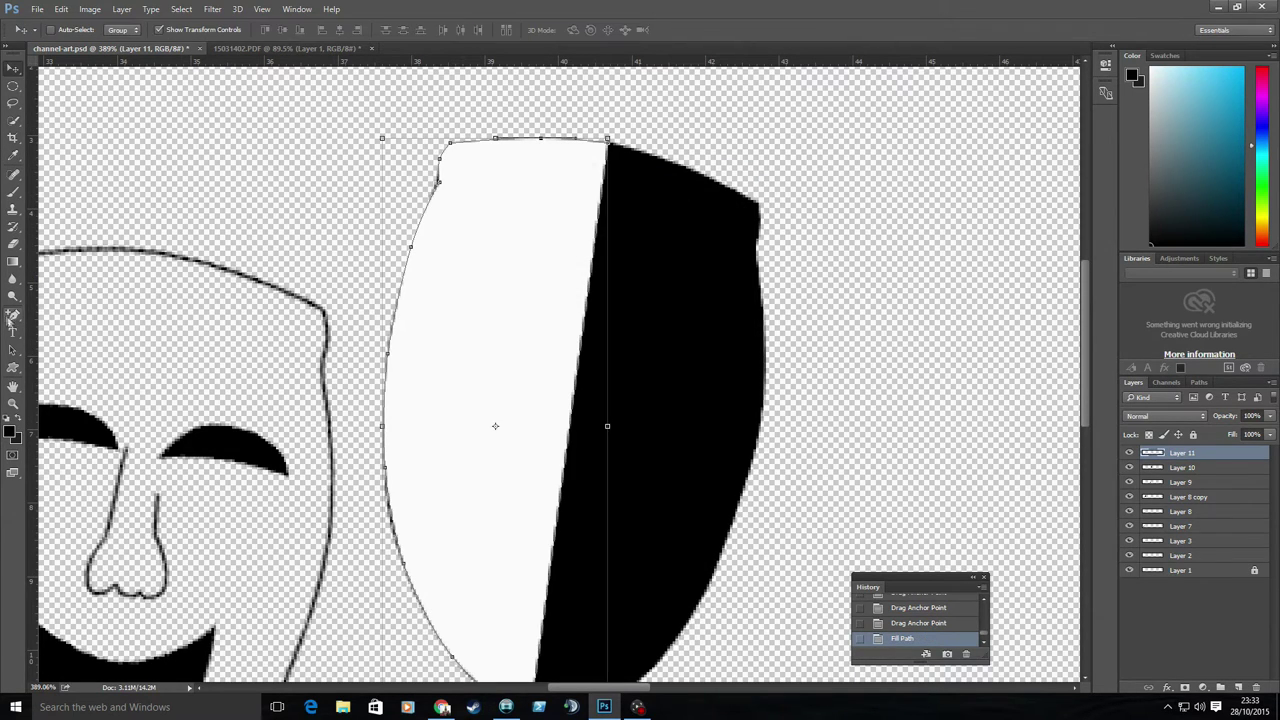
# Step: Put away the finished path and open the layer options in the sketch document
pyautogui.rightClick(13, 316)
pyautogui.click(80, 353)
pyautogui.scroll(-2, 440, 228)
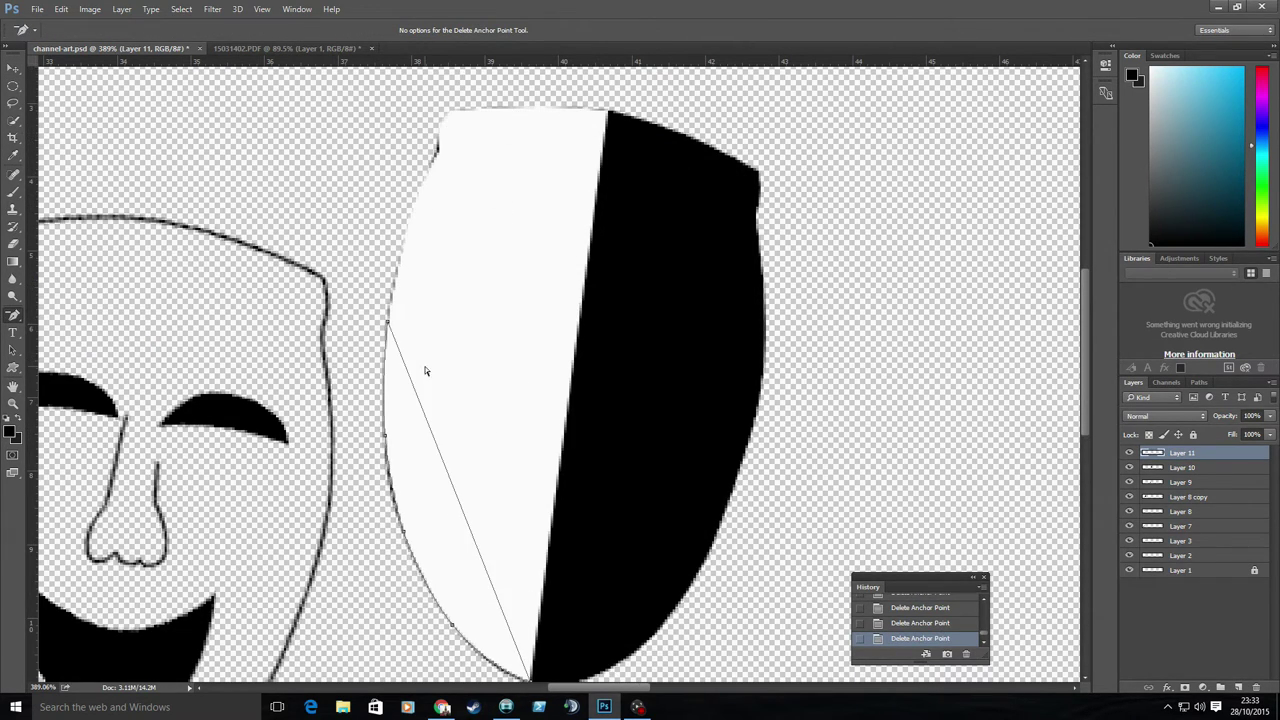
pyautogui.scroll(-1, 560, 400)
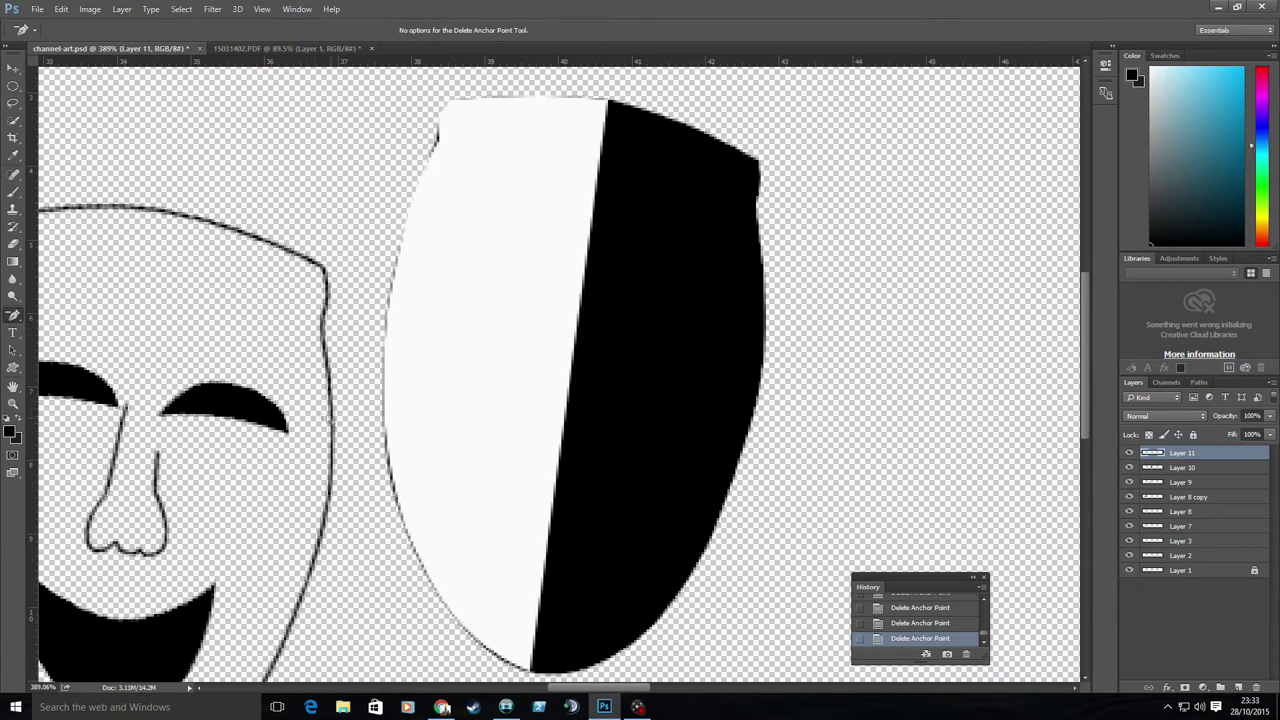
pyautogui.press('v')
pyautogui.hotkey('ctrl', 'Tab')
pyautogui.rightClick(1180, 484)
# Step: Duplicate the sketch's eyebrow layer into channel-art.psd and drag it into place
pyautogui.click(1060, 143)
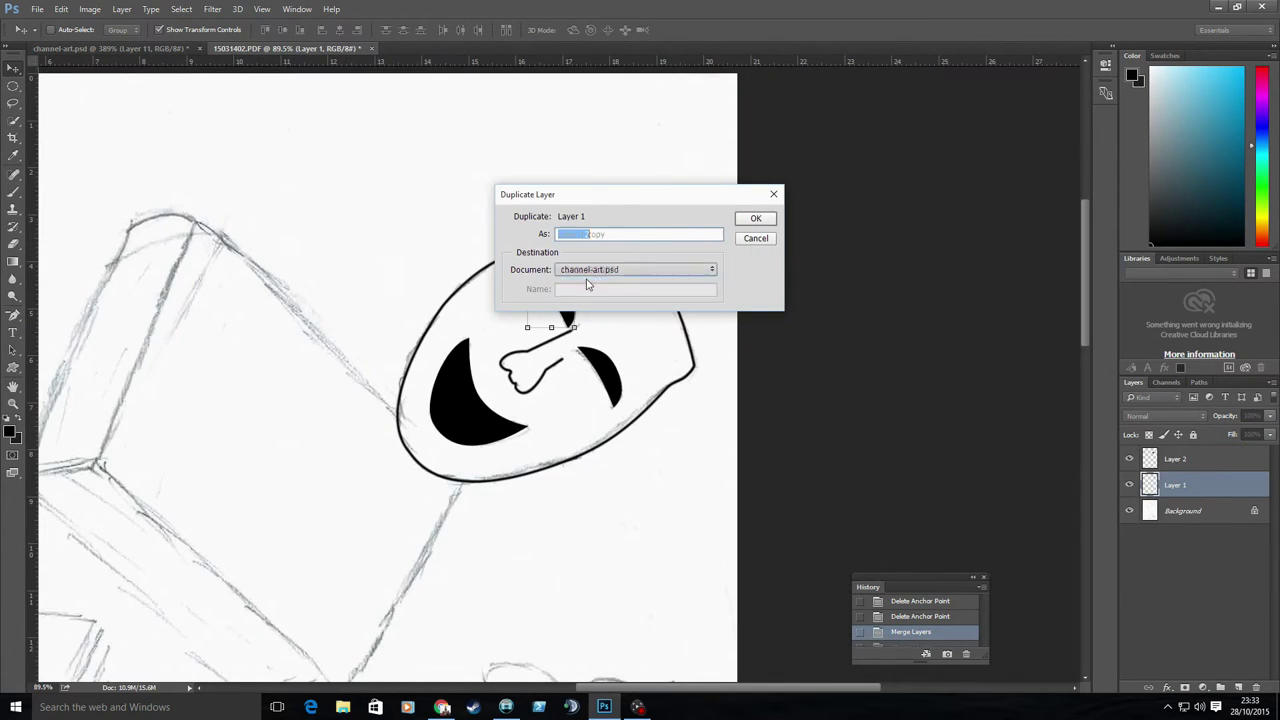
pyautogui.press('Return')
pyautogui.hotkey('ctrl', '0')
pyautogui.moveTo(528, 471)
pyautogui.mouseDown()
pyautogui.moveTo(520, 410)
pyautogui.moveTo(537, 376)
pyautogui.moveTo(600, 410)
pyautogui.mouseUp()
# Step: Rotate the eyebrow with Free Transform and move it onto the tragedy mask's white half
pyautogui.hotkey('ctrl', 't')
pyautogui.click(13, 403)
pyautogui.click(571, 266)
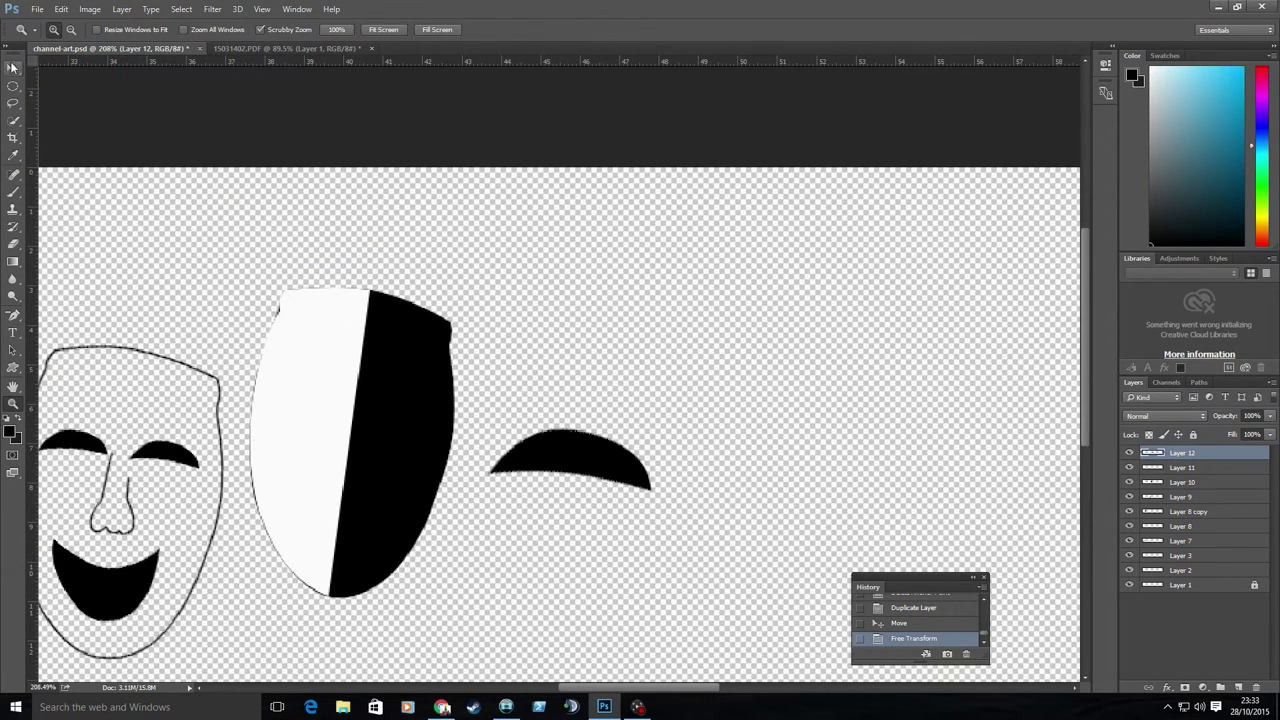
pyautogui.press('v')
pyautogui.moveTo(570, 460)
pyautogui.mouseDown()
pyautogui.moveTo(610, 390)
pyautogui.moveTo(420, 356)
pyautogui.moveTo(137, 414)
pyautogui.moveTo(314, 363)
pyautogui.moveTo(310, 377)
pyautogui.mouseUp()
pyautogui.press('v')
pyautogui.click(578, 268)
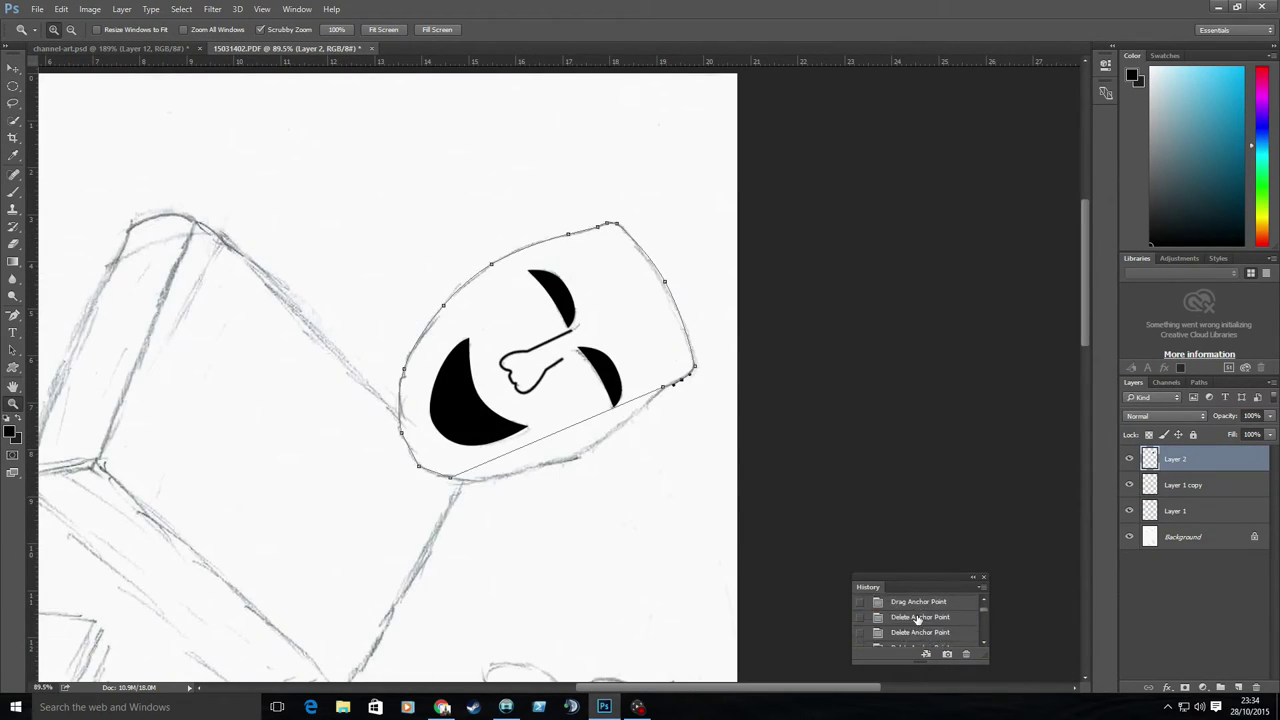
# Step: Revert the sketch document to its opened state and restore its traced face shapes
pyautogui.scroll(2, 918, 619)
pyautogui.click(910, 606)
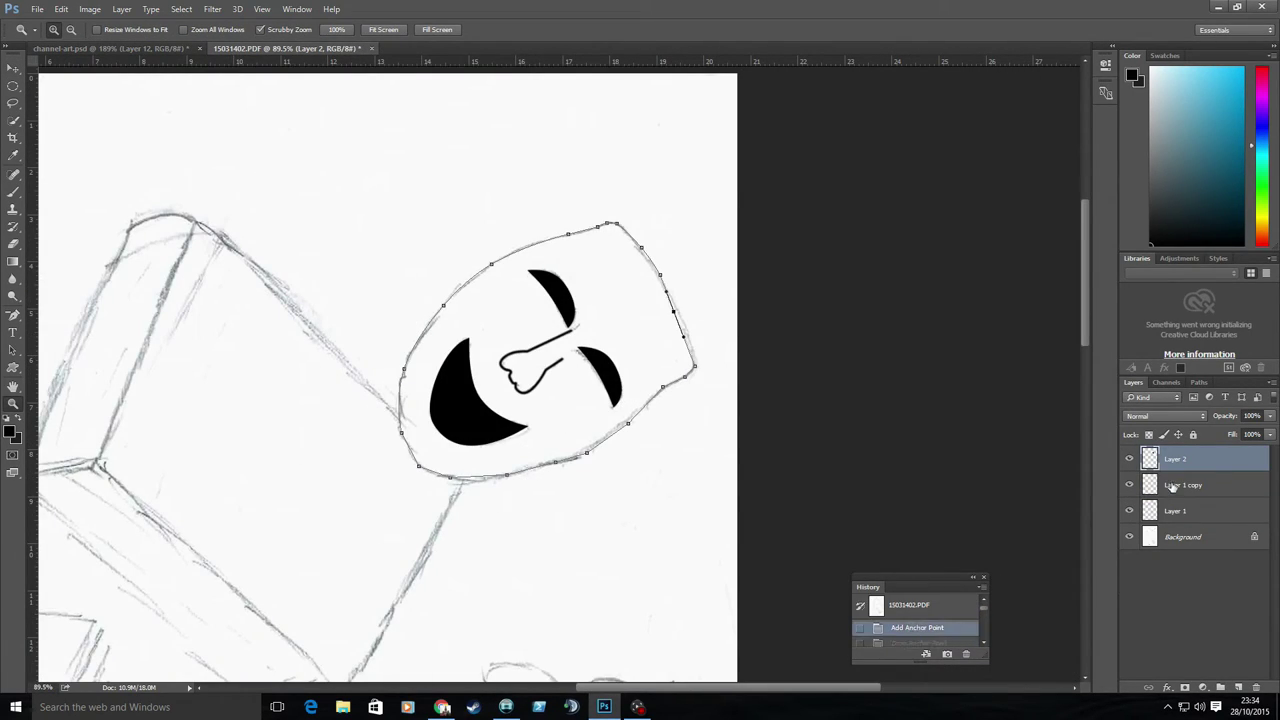
pyautogui.click(910, 627)
pyautogui.click(1185, 484)
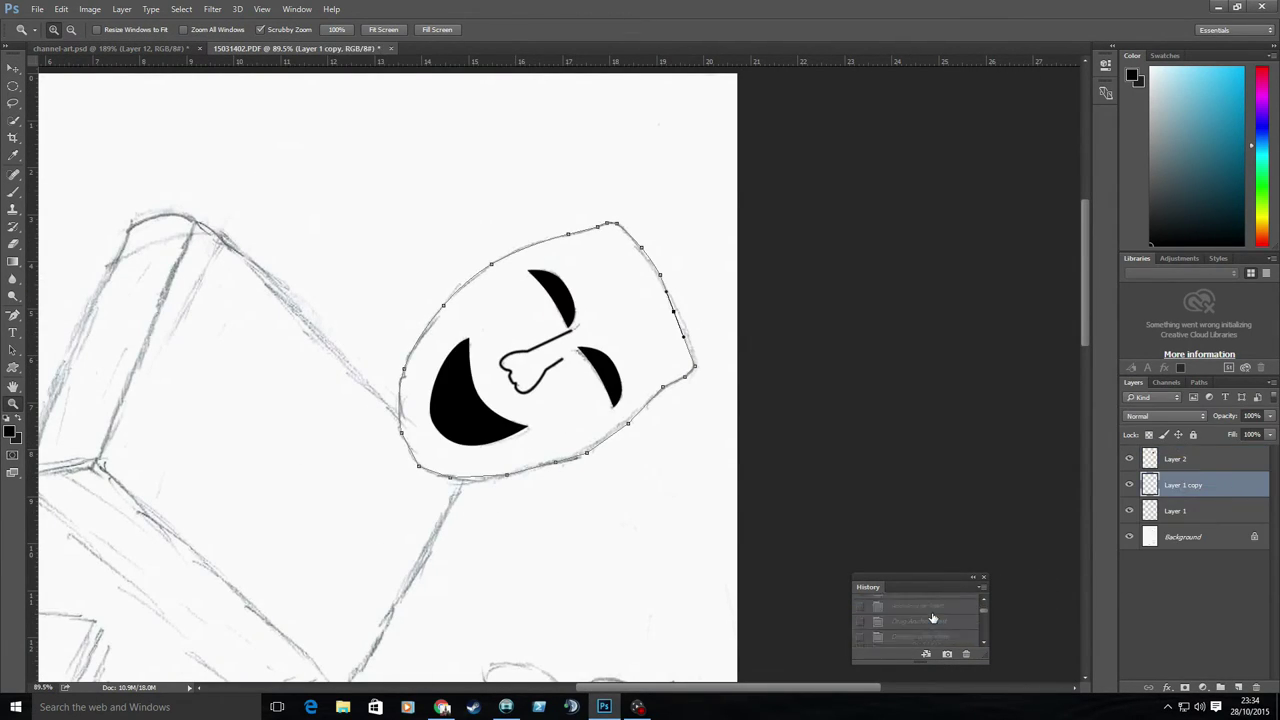
pyautogui.click(1184, 514)
pyautogui.press('v')
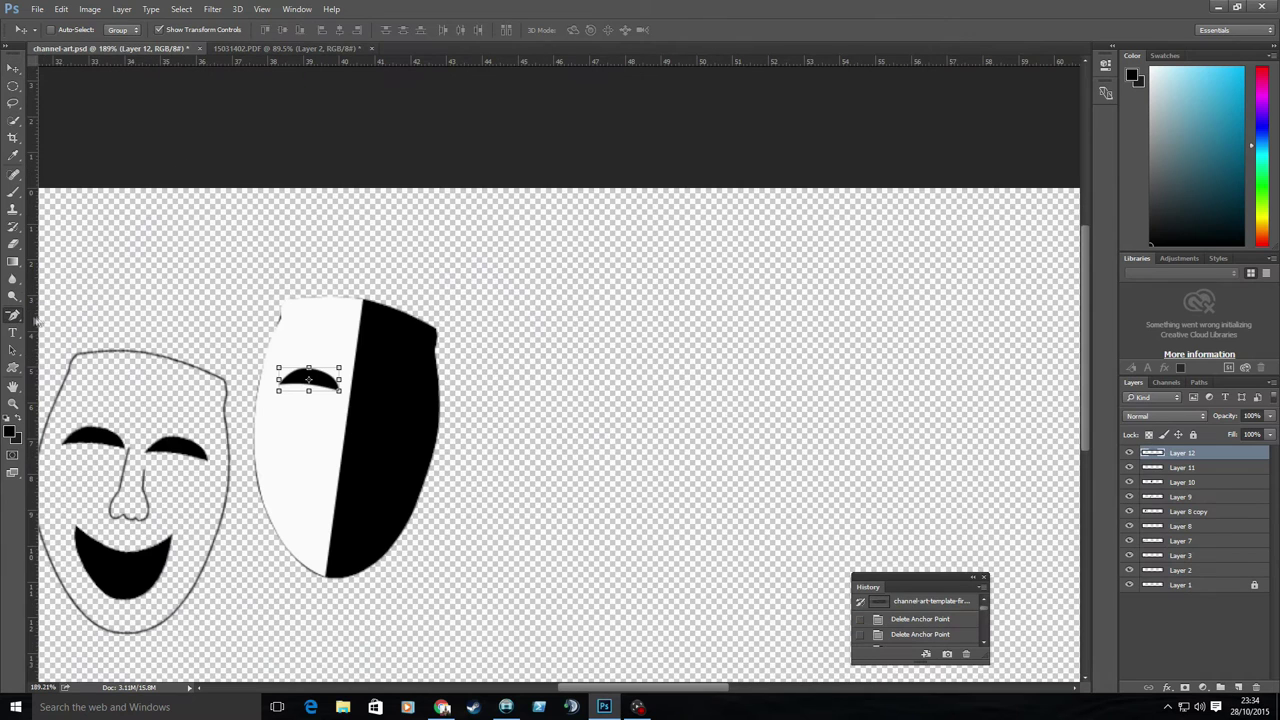
pyautogui.click(14, 406)
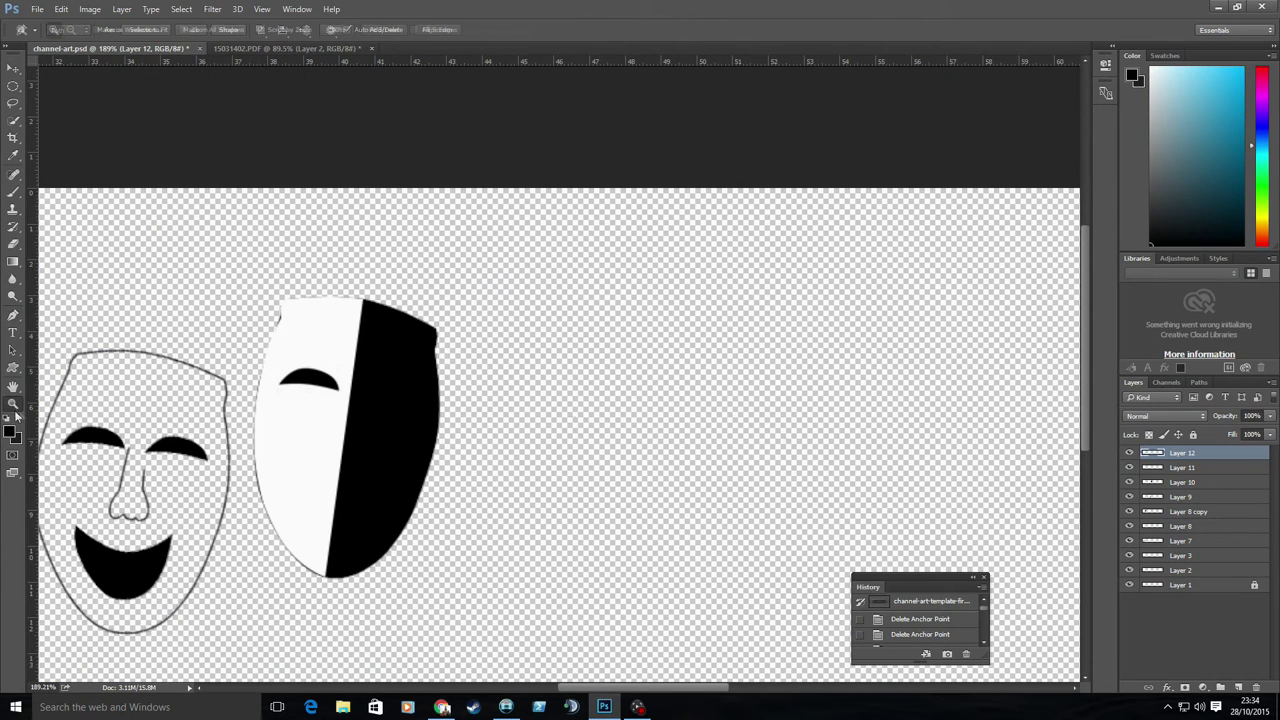
# Step: Add new Layer 13, zoom in, and trace the eye path, removing an extra anchor
pyautogui.click(1238, 687)
pyautogui.moveTo(298, 388); pyautogui.dragTo(400, 388)
pyautogui.press('p')
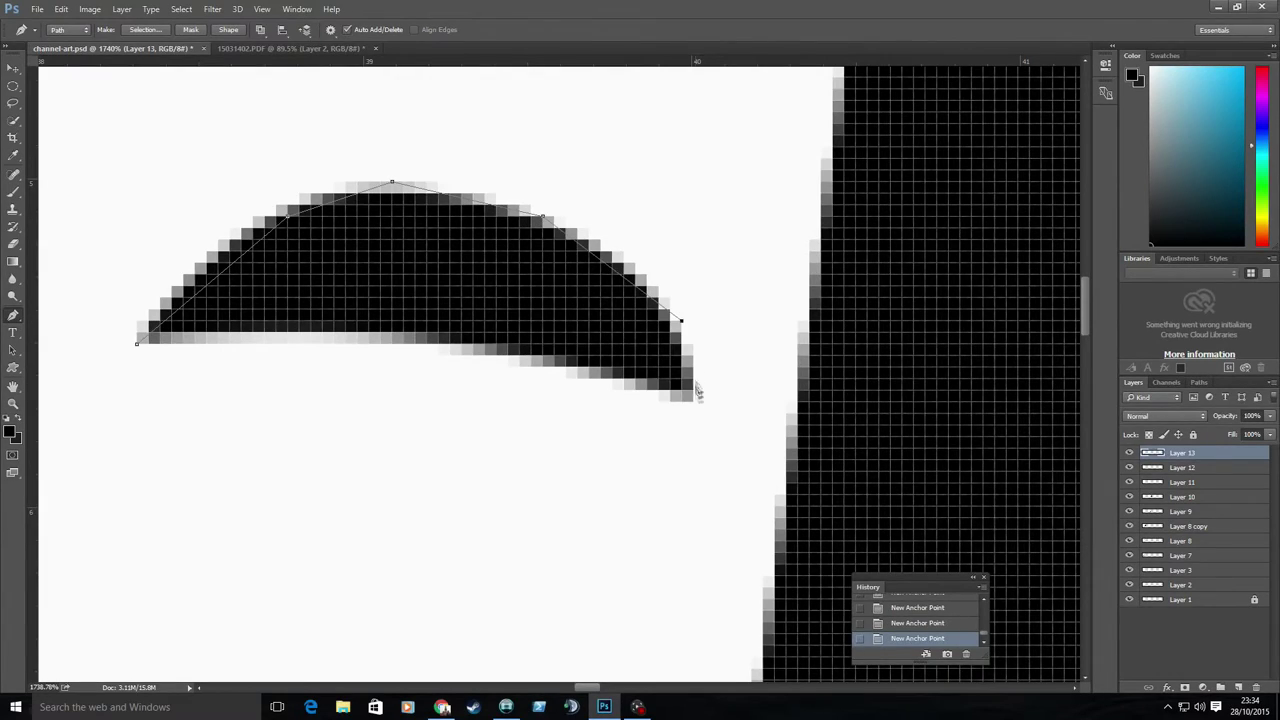
pyautogui.rightClick(13, 315)
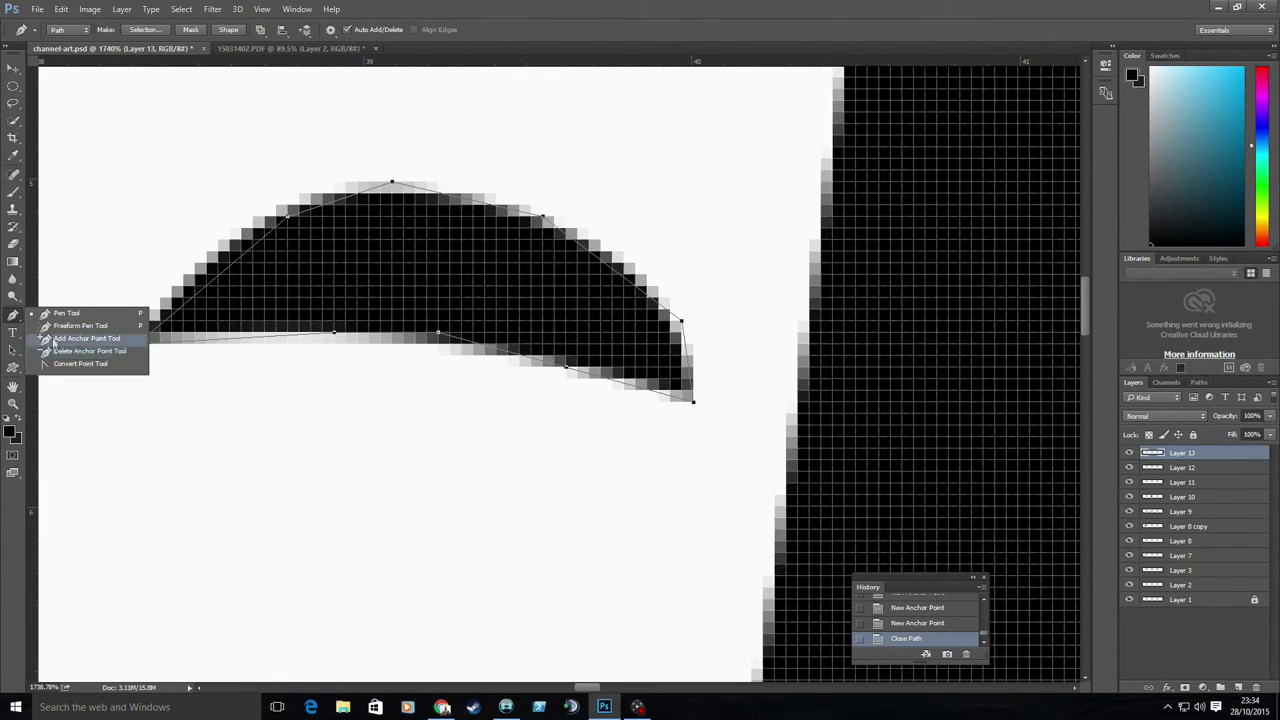
pyautogui.click(80, 351)
pyautogui.click(392, 183)
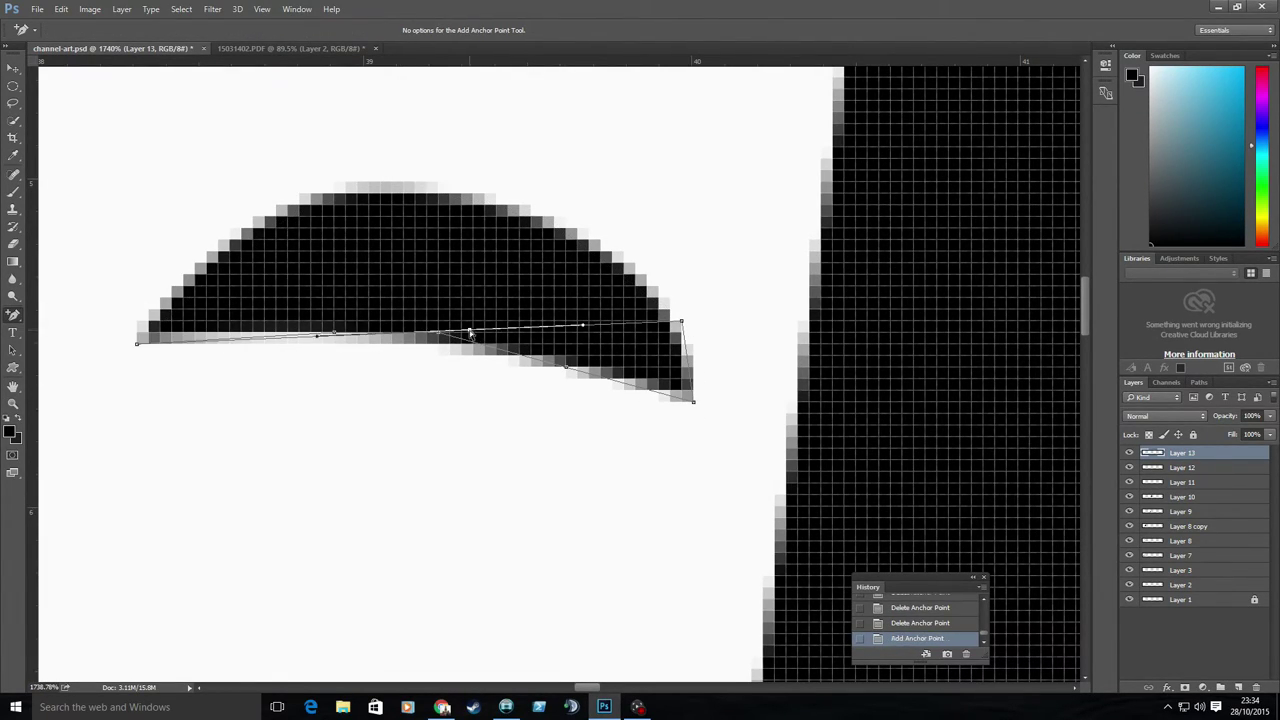
pyautogui.moveTo(470, 333); pyautogui.dragTo(380, 190)
# Step: Refine the eye path's anchor points, bending its lower edge upward
pyautogui.rightClick(13, 315)
pyautogui.click(80, 351)
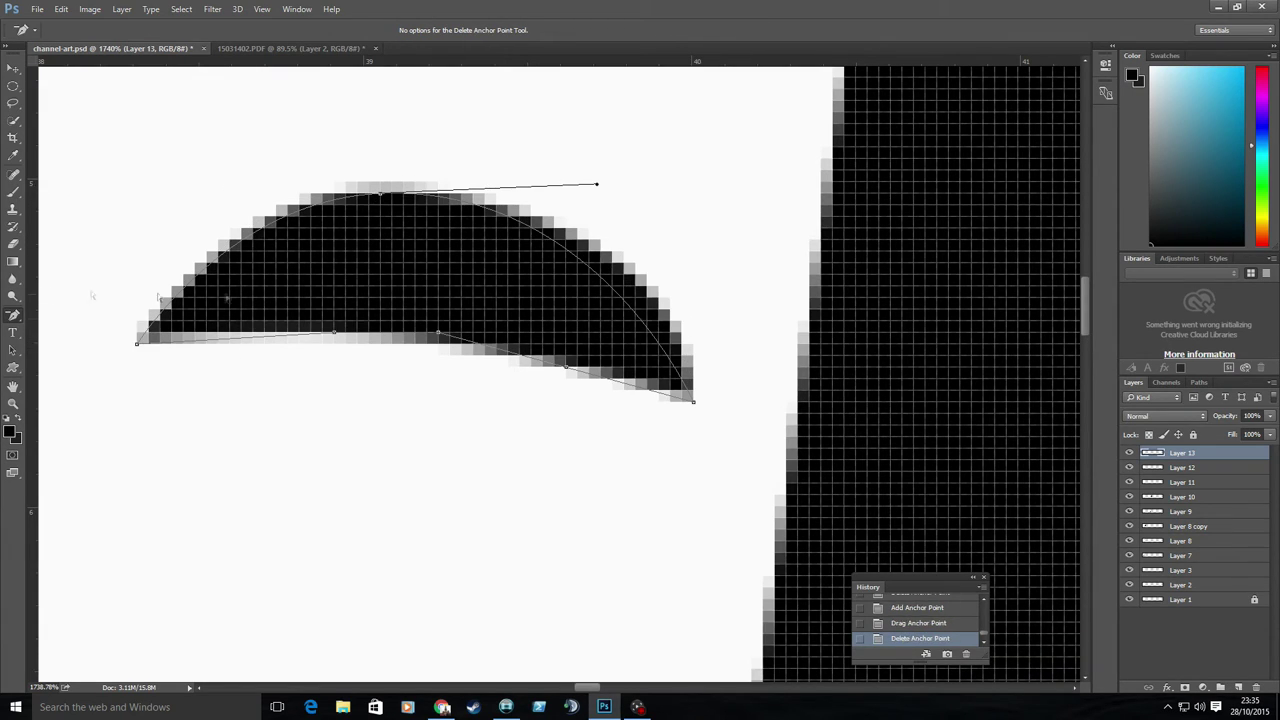
pyautogui.rightClick(13, 315)
pyautogui.click(80, 337)
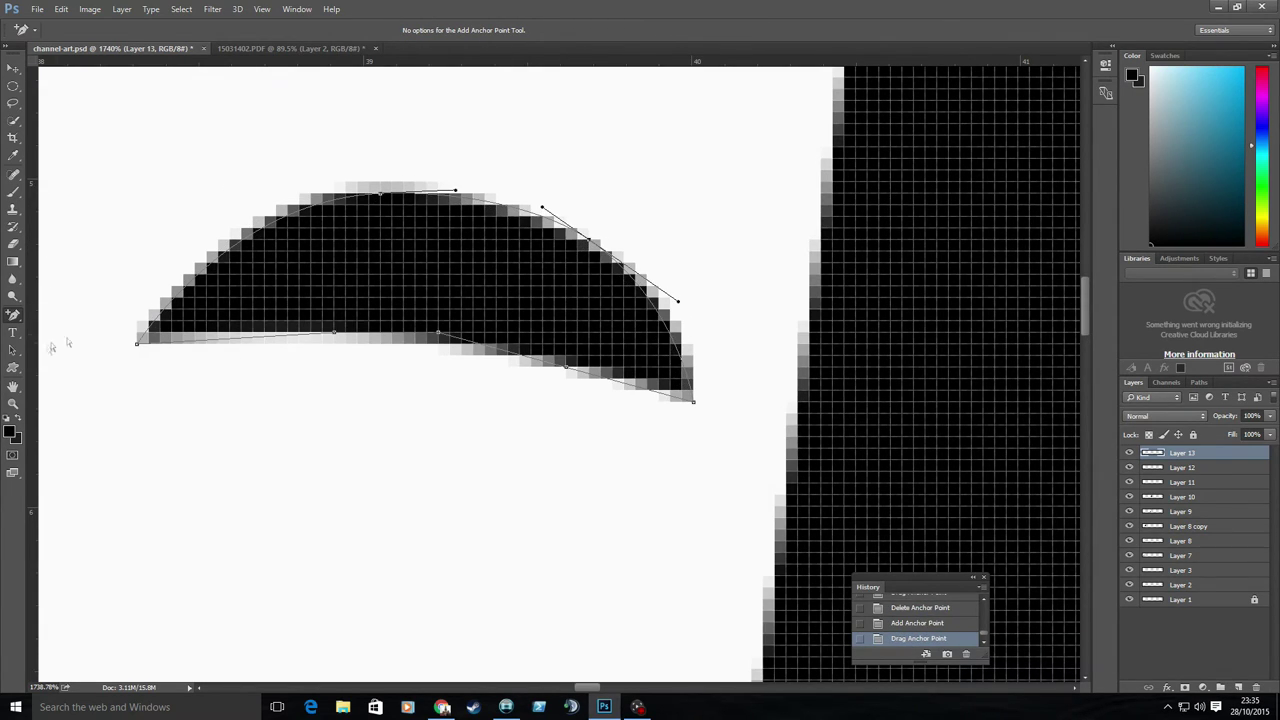
pyautogui.rightClick(13, 315)
pyautogui.click(80, 351)
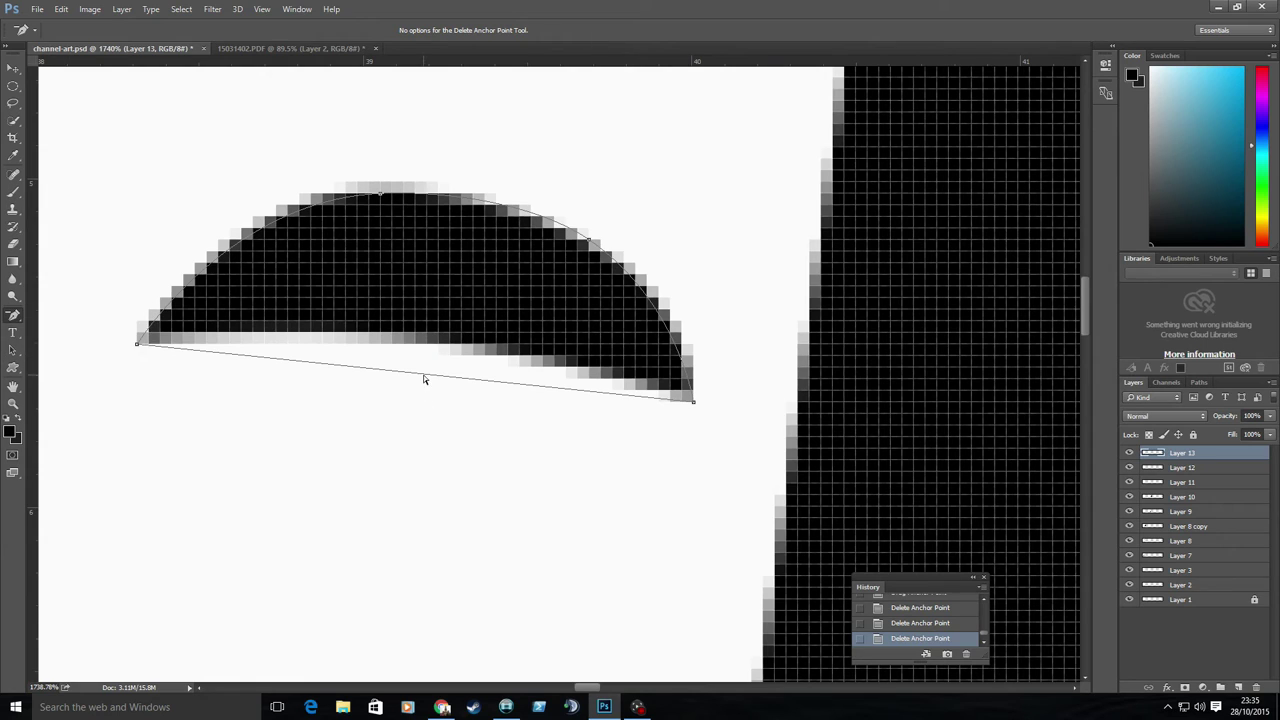
pyautogui.rightClick(13, 315)
pyautogui.click(80, 337)
pyautogui.moveTo(430, 374); pyautogui.dragTo(430, 333)
pyautogui.click(37, 9)
pyautogui.press('Escape')
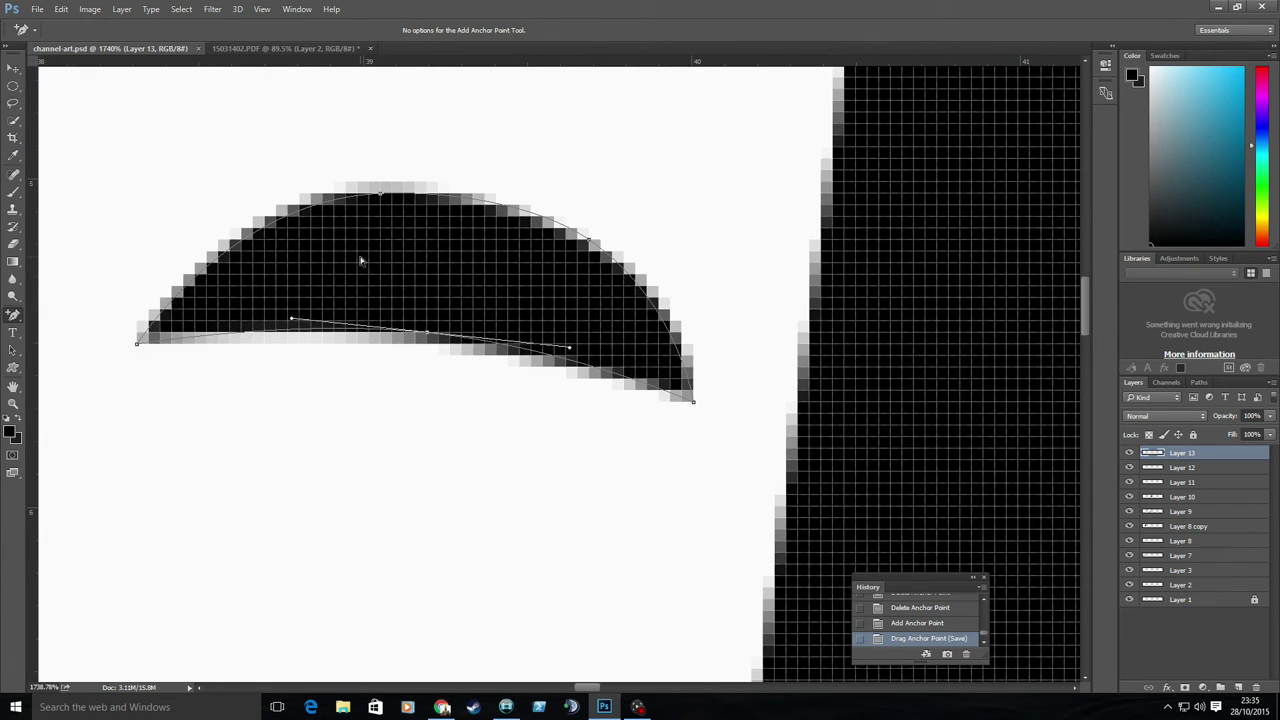
# Step: Fill the eye path with White
pyautogui.rightClick(361, 261)
pyautogui.click(400, 345)
pyautogui.click(657, 194)
pyautogui.click(630, 296)
pyautogui.click(731, 194)
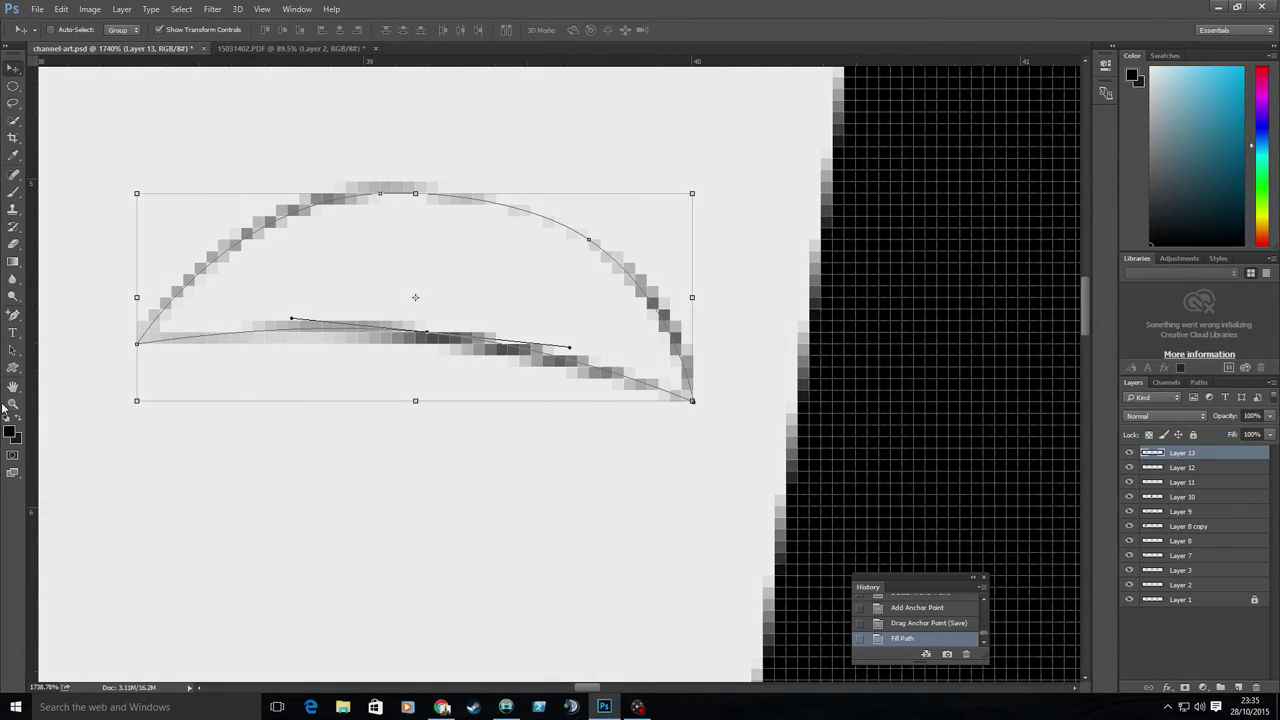